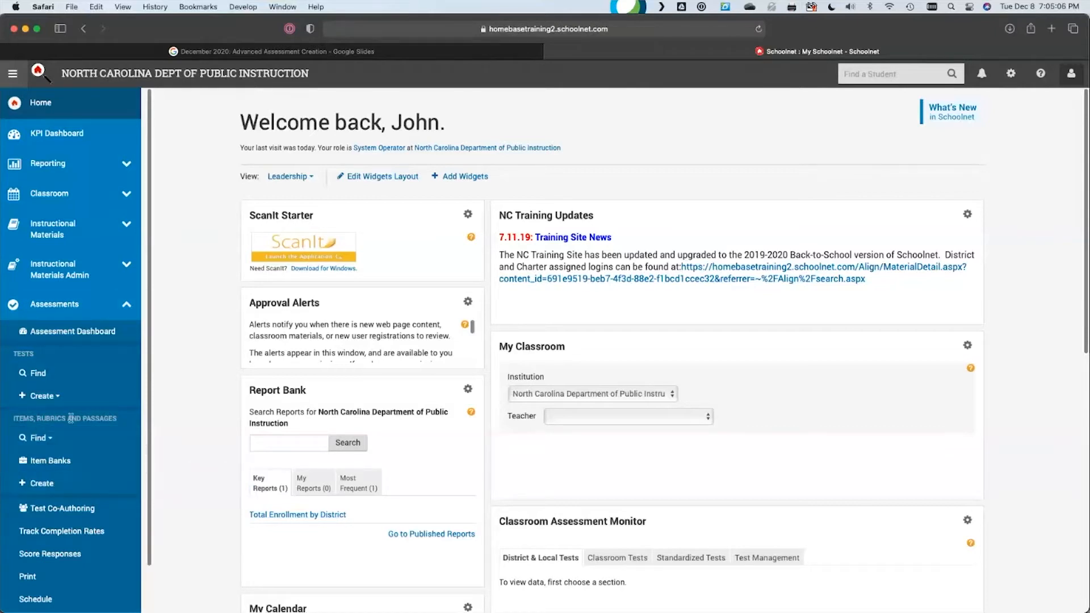
# Create a new online-only Gap Match item from the Items, Rubrics and Passages section.
pyautogui.click(57, 484)
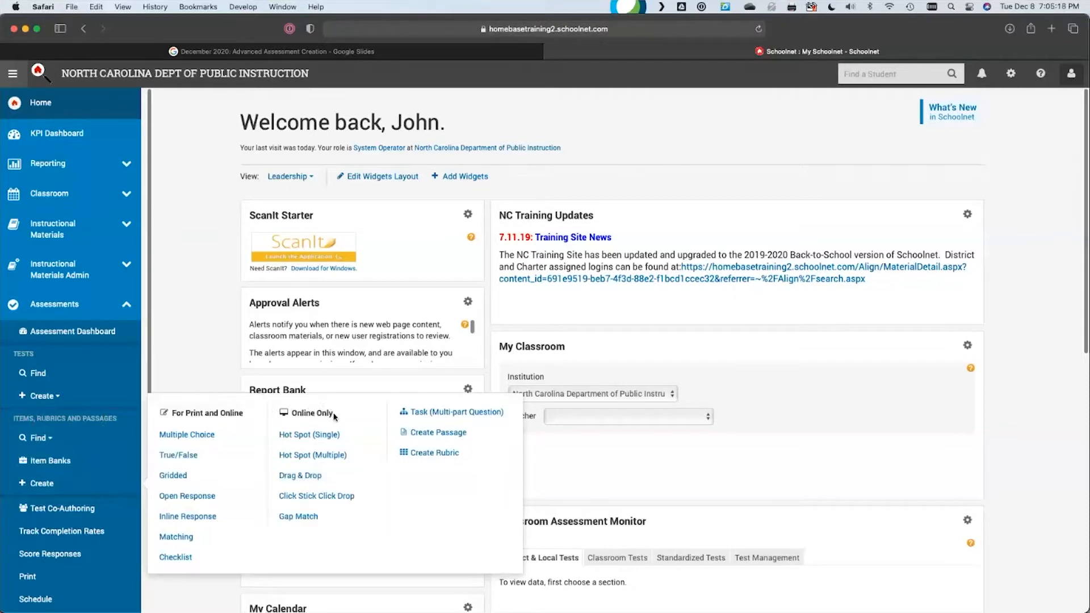
pyautogui.moveTo(333, 417); pyautogui.dragTo(291, 415)
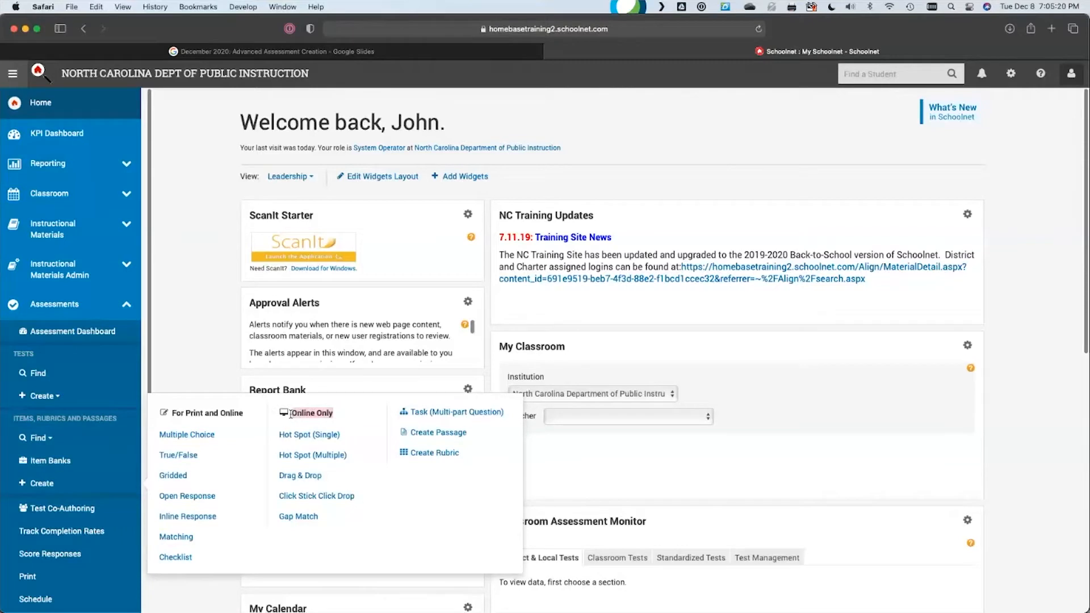
pyautogui.click(339, 419)
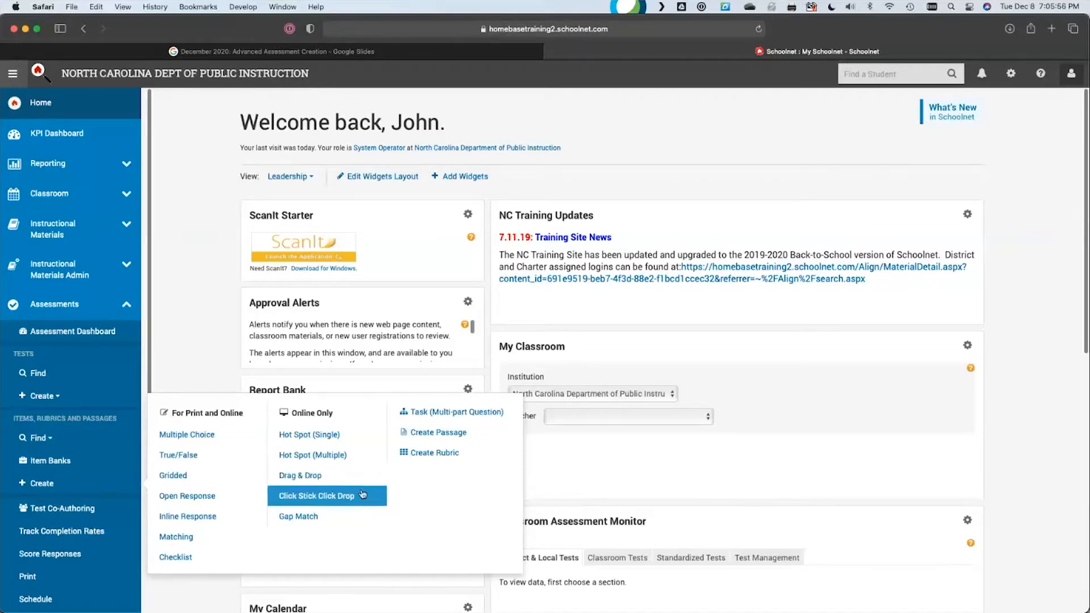
pyautogui.click(348, 522)
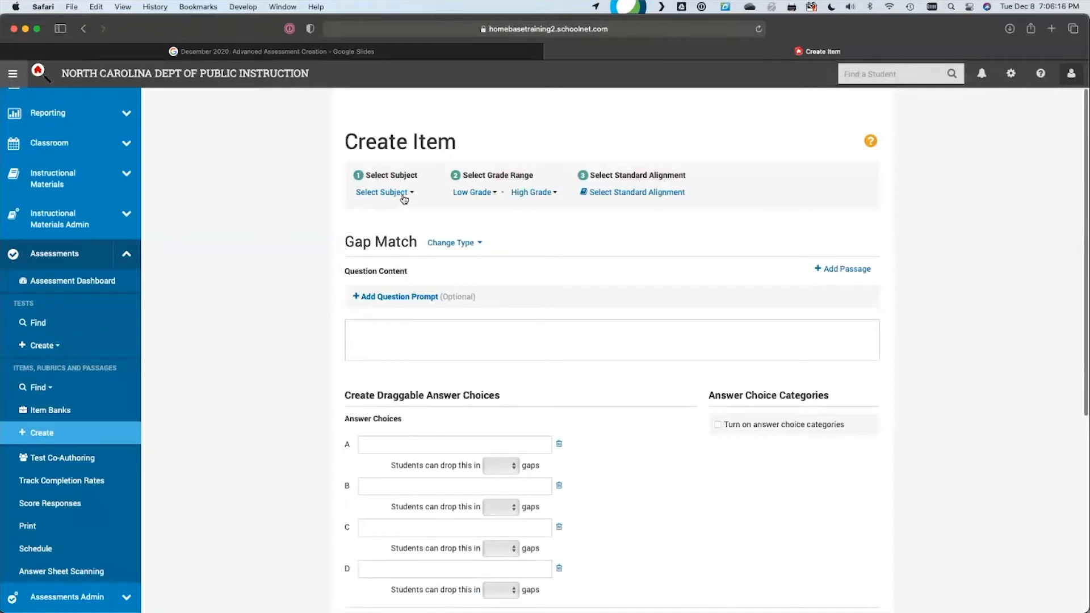
# Set the item's subject to Computer and Information Sciences and its grade range to Ninth through Twelfth Grade.
pyautogui.click(404, 196)
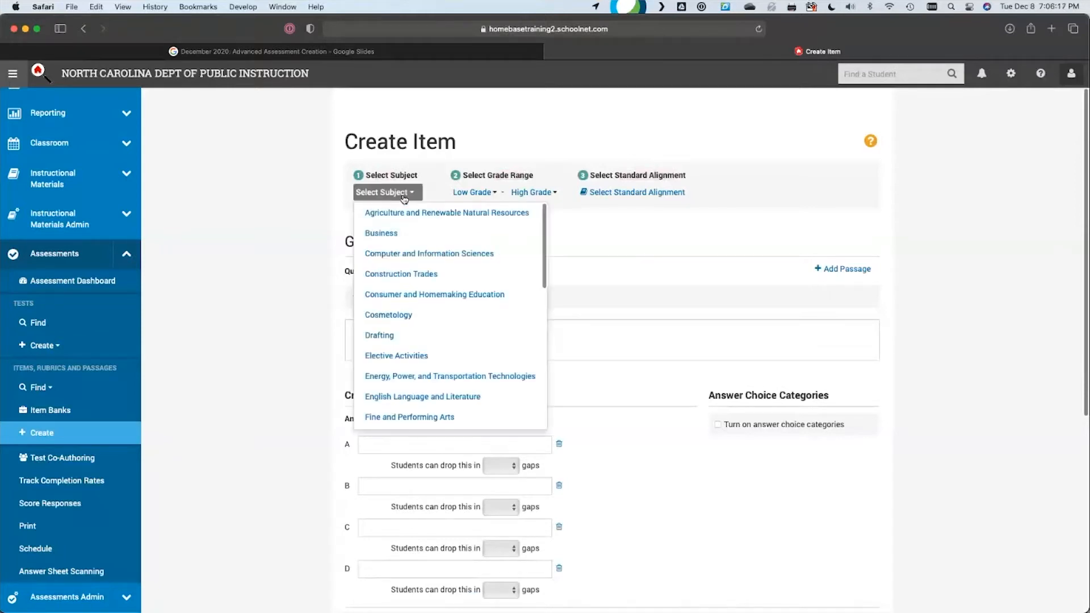
pyautogui.click(481, 253)
pyautogui.click(497, 194)
pyautogui.scroll(-3, 499, 255)
pyautogui.click(499, 357)
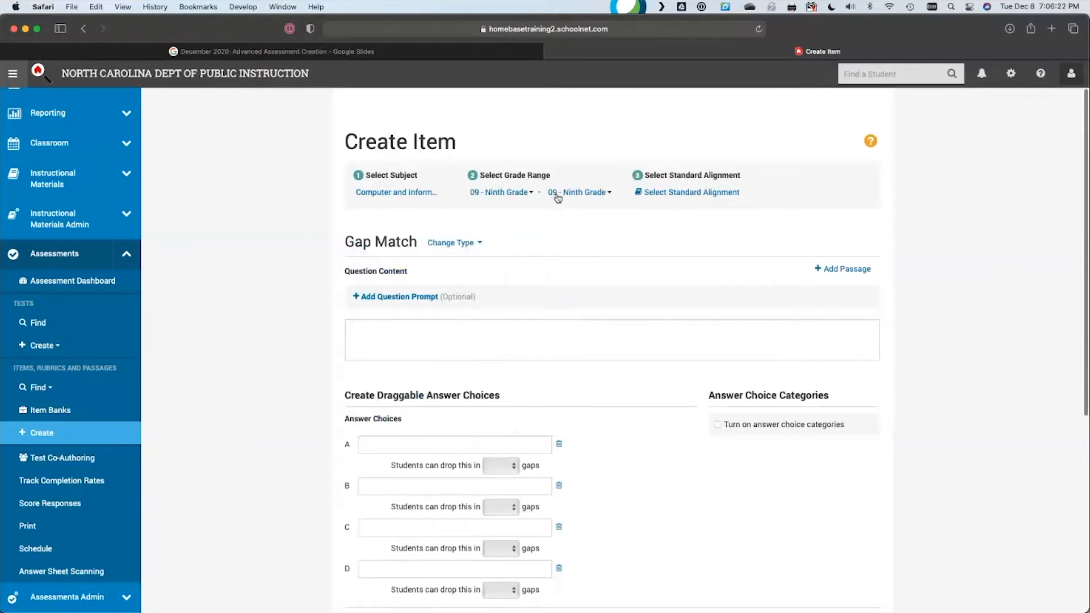
pyautogui.click(558, 194)
pyautogui.scroll(-5, 591, 398)
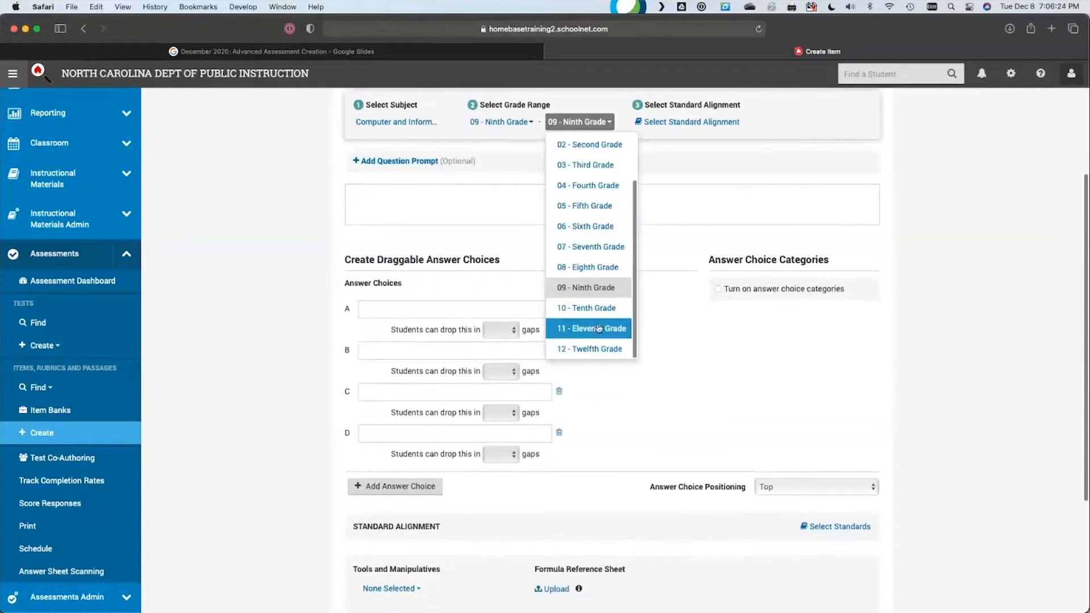
pyautogui.click(590, 348)
# Start selecting a standard alignment, switch the standards subject to Career and Technical Education, and expand Computer Science and Information Technology Education.
pyautogui.scroll(5, 642, 293)
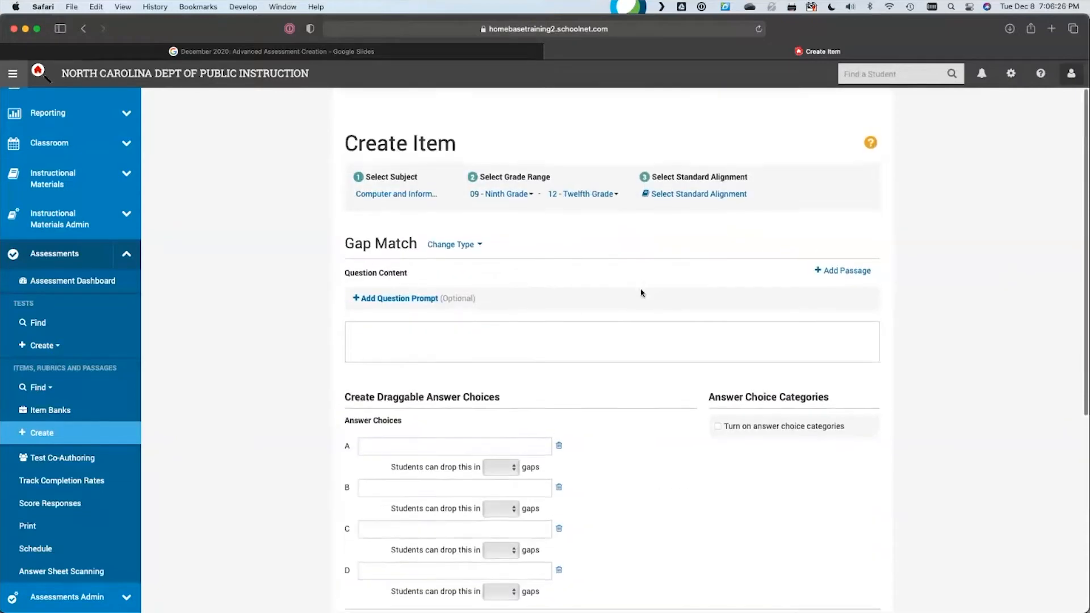
pyautogui.click(694, 194)
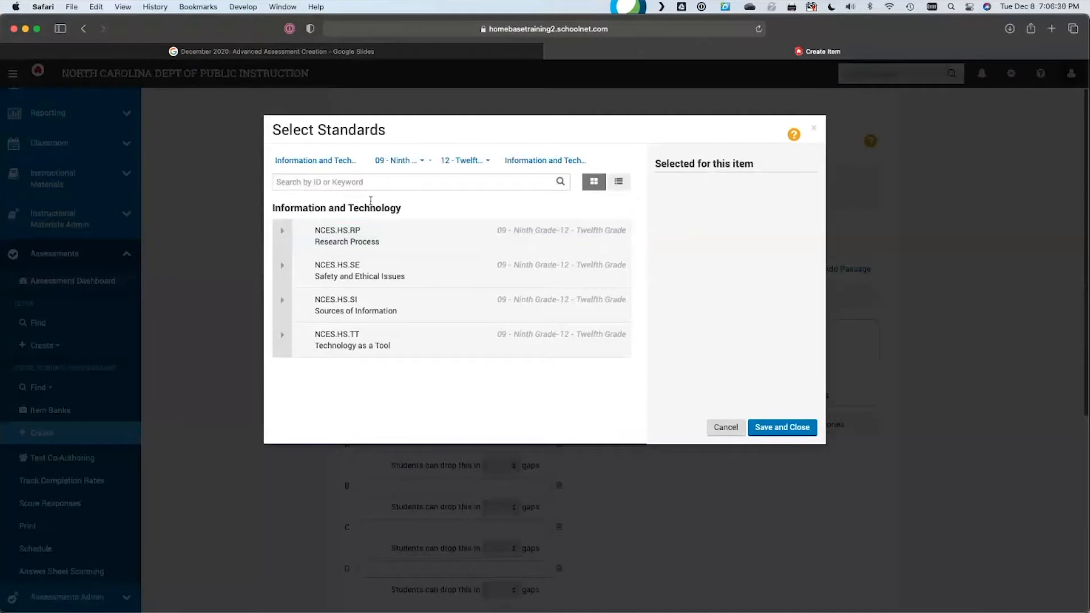
pyautogui.click(340, 162)
pyautogui.click(345, 203)
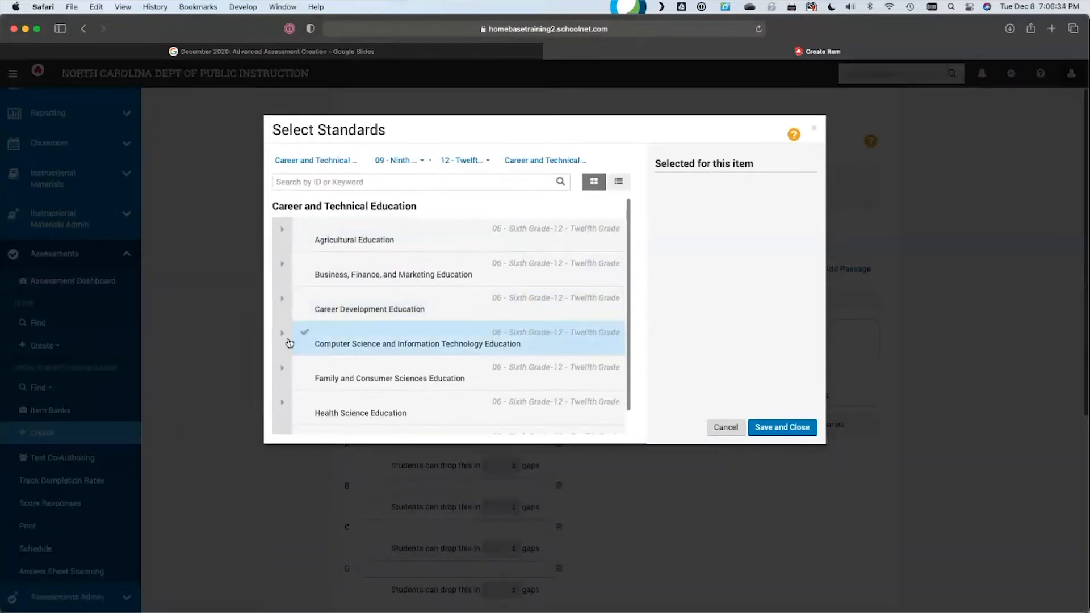
pyautogui.click(284, 343)
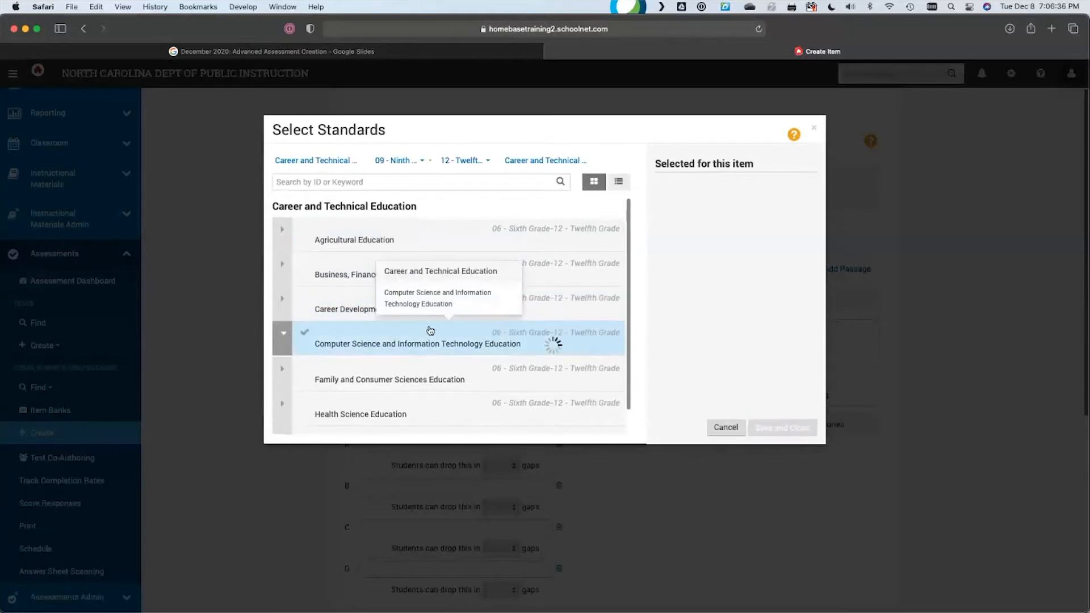
# Find the course NCCTE.BI10 Foundations of Information Technology among the standards and expand it.
pyautogui.scroll(-1, 430, 331)
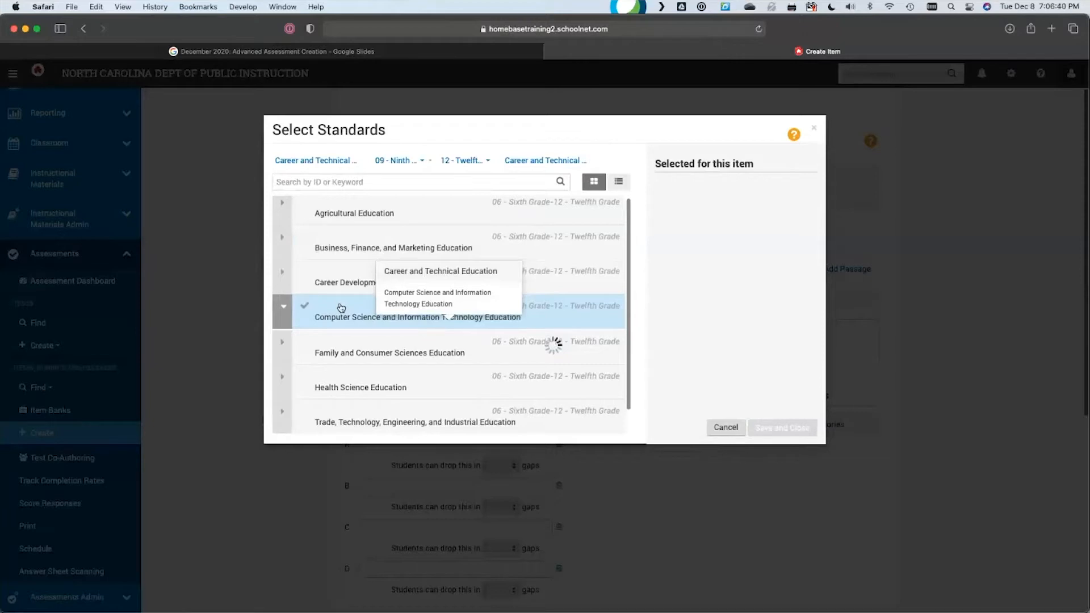
pyautogui.scroll(-5, 404, 324)
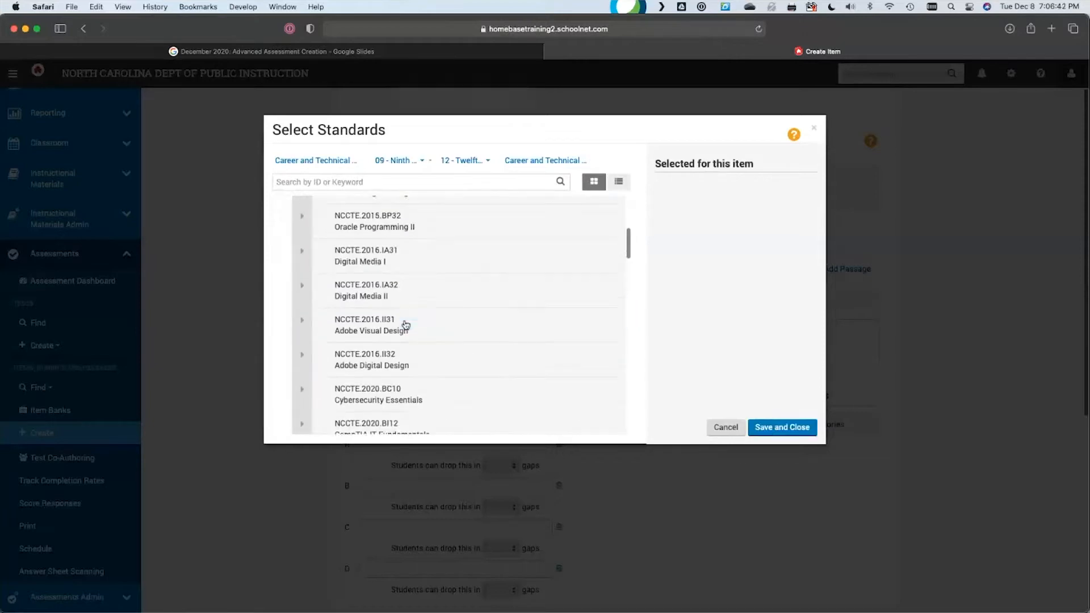
pyautogui.scroll(-10, 406, 325)
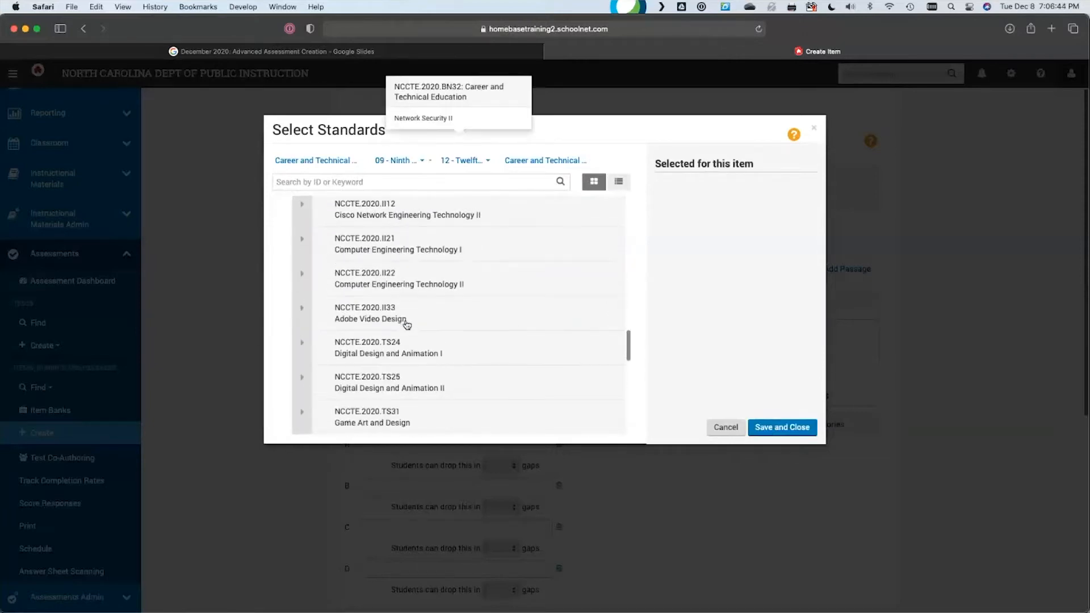
pyautogui.click(406, 325)
pyautogui.scroll(-1, 406, 325)
pyautogui.scroll(-5, 406, 325)
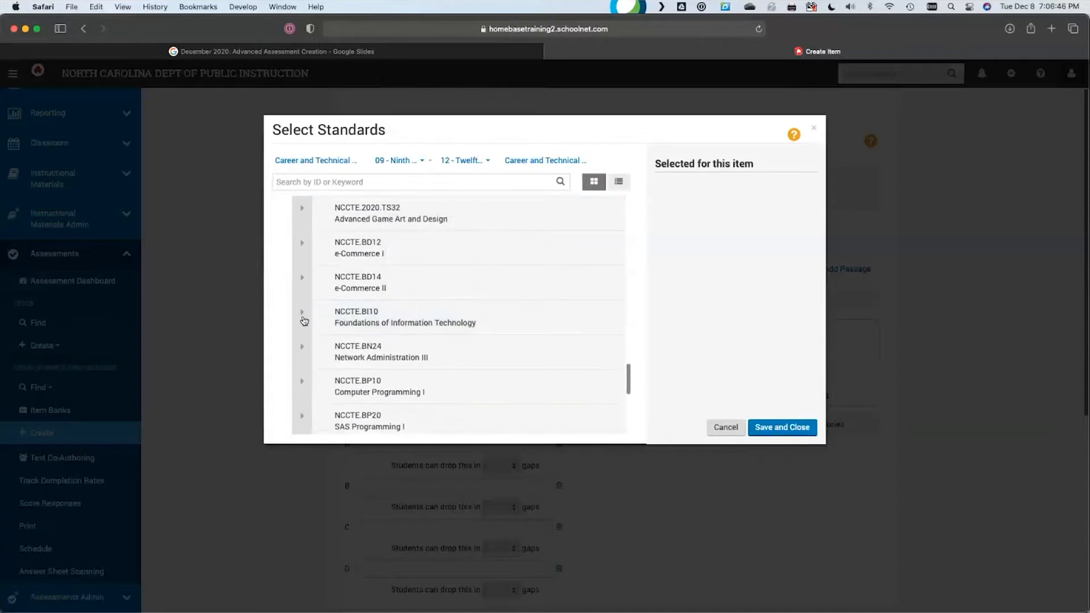
pyautogui.click(302, 319)
# Align the item to standard NCCTE.BI10.05.02, Understand beginning programming concepts, under NCCTE.BI10.05.00, and save the selection.
pyautogui.scroll(-6, 306, 321)
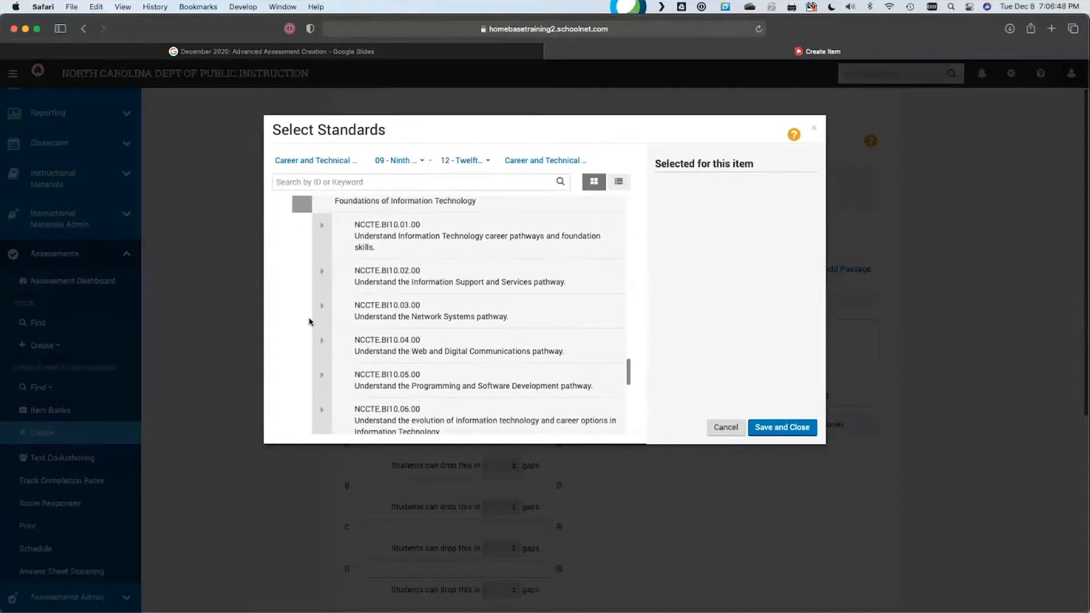
pyautogui.scroll(-2, 312, 321)
pyautogui.click(321, 314)
pyautogui.scroll(-2, 321, 312)
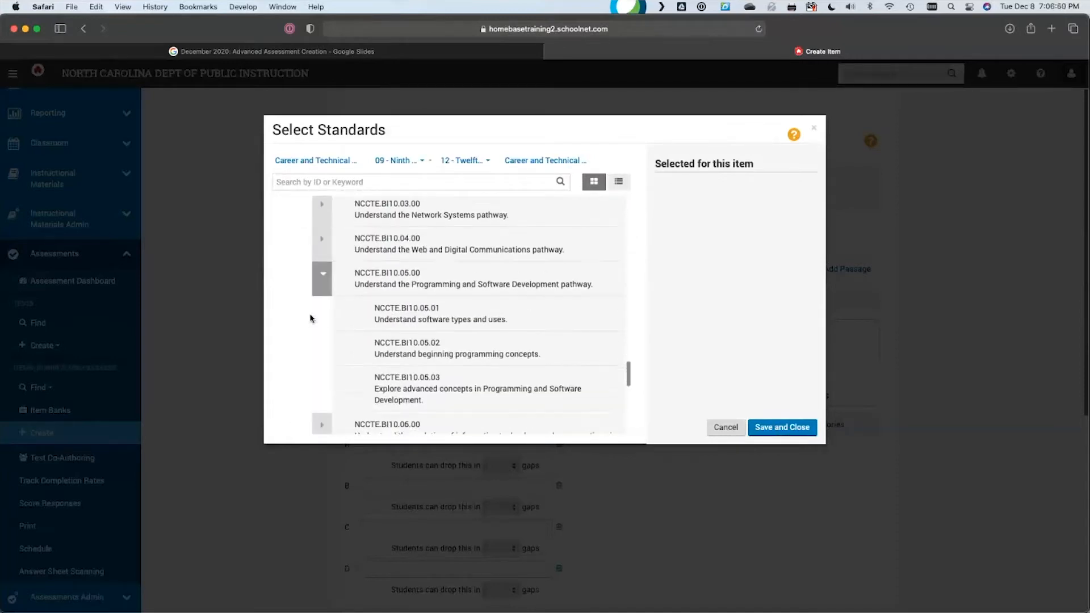
pyautogui.click(384, 327)
pyautogui.click(385, 328)
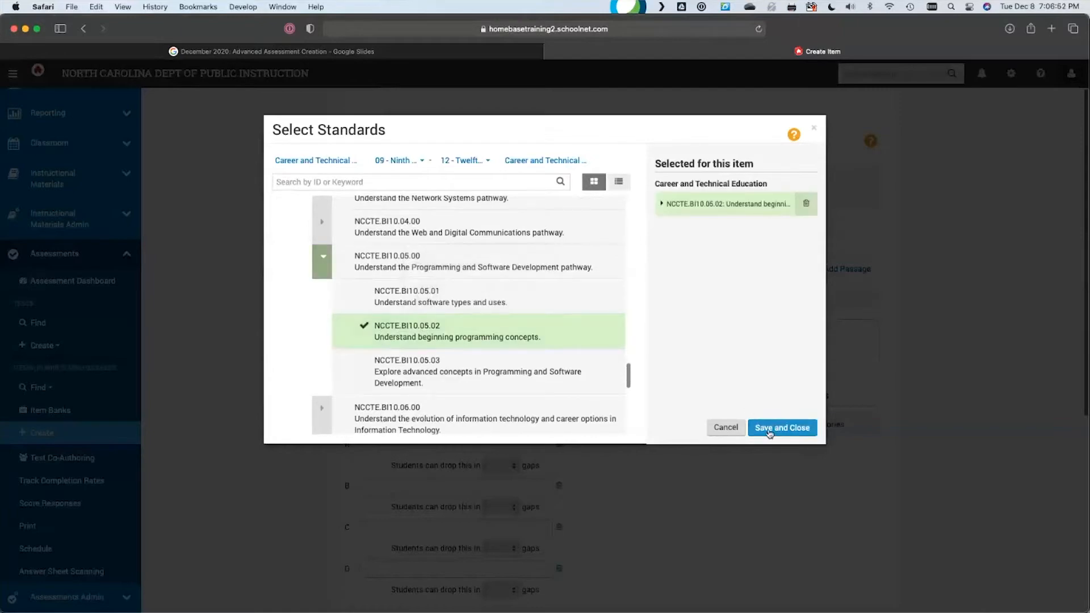
pyautogui.click(769, 433)
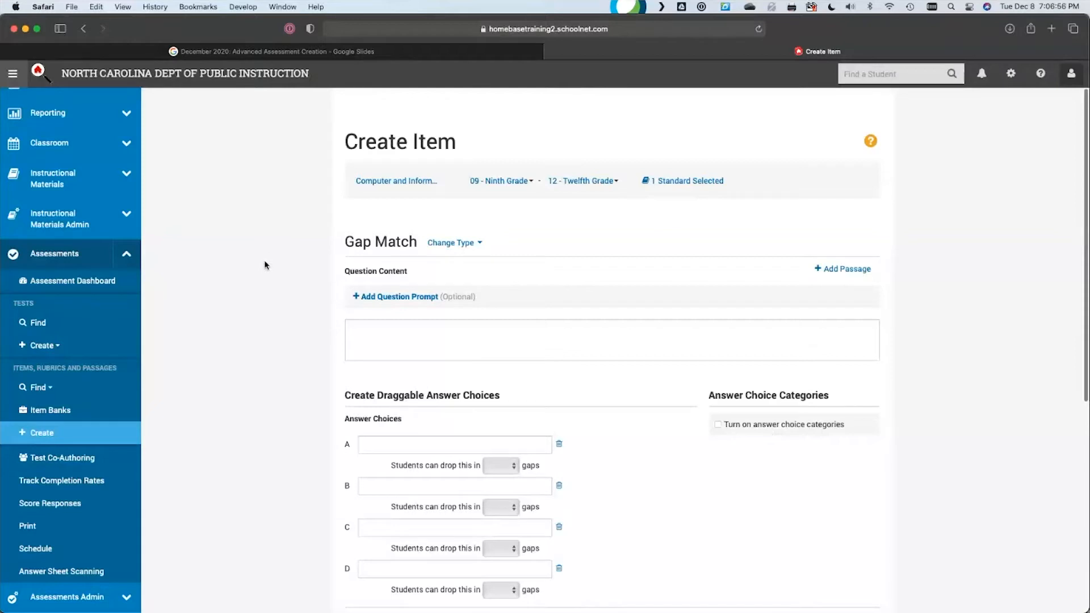
pyautogui.scroll(-3, 265, 265)
pyautogui.scroll(-1, 265, 265)
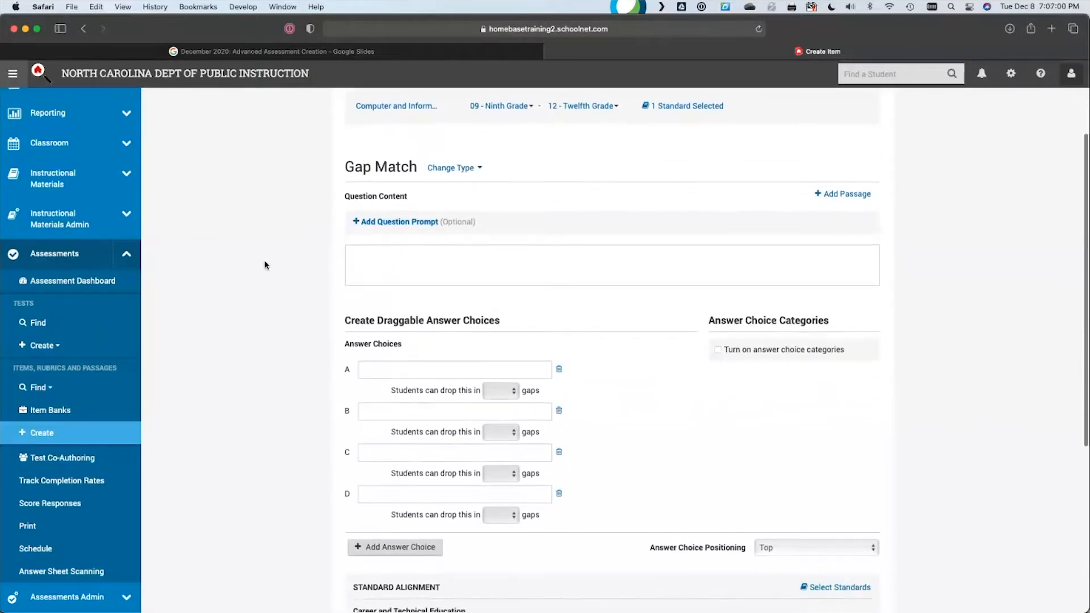
pyautogui.moveTo(399, 154); pyautogui.dragTo(354, 158)
pyautogui.click(358, 157)
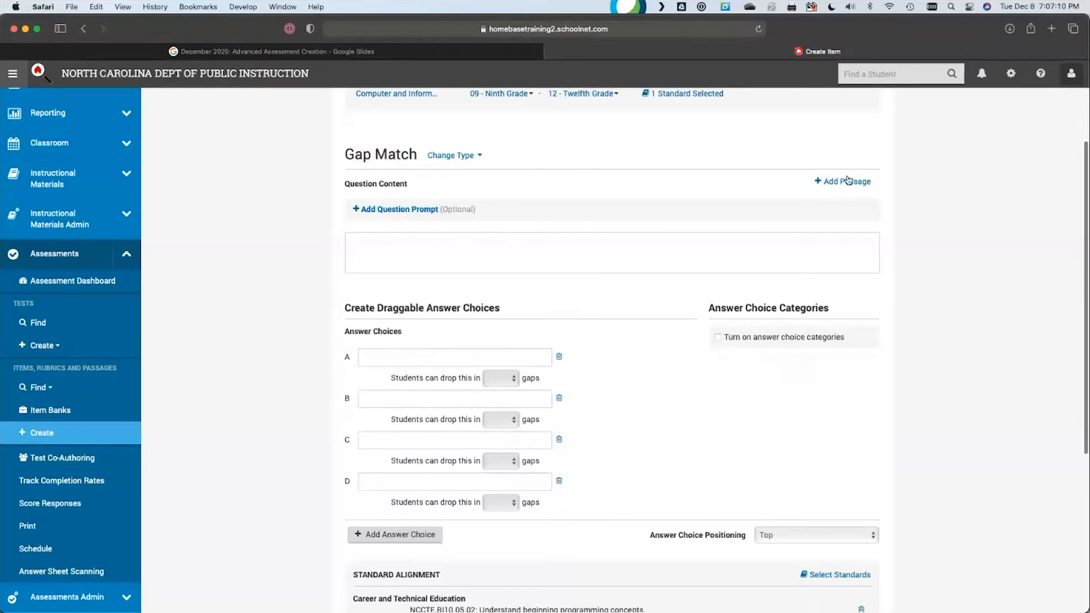
pyautogui.moveTo(883, 182); pyautogui.dragTo(935, 195)
pyautogui.click(936, 196)
# Begin the question content with a new gap followed by the text "is an example of a programming language while".
pyautogui.click(411, 246)
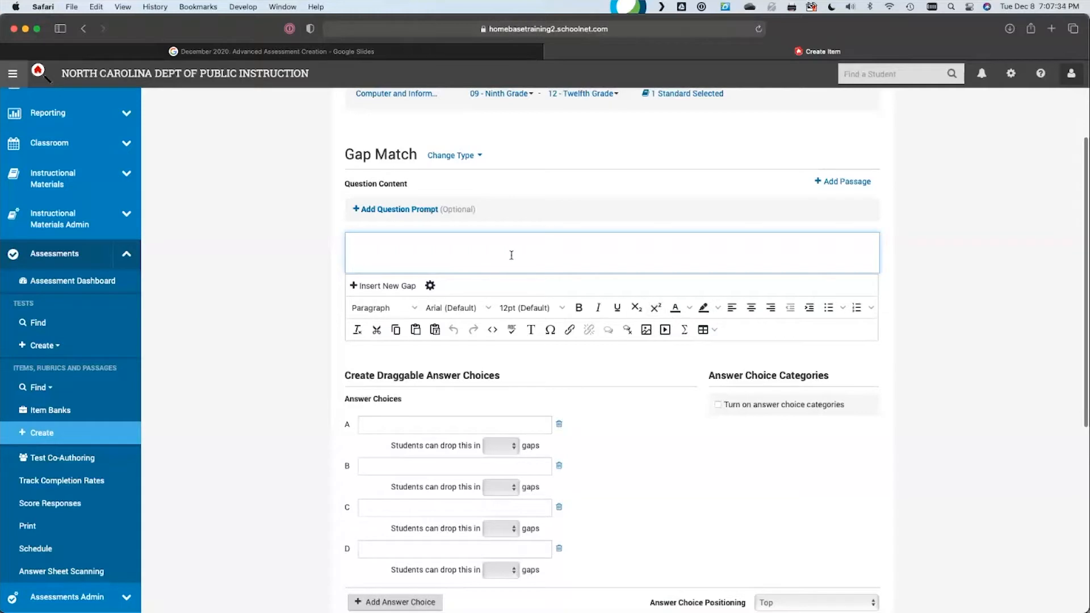
pyautogui.click(378, 288)
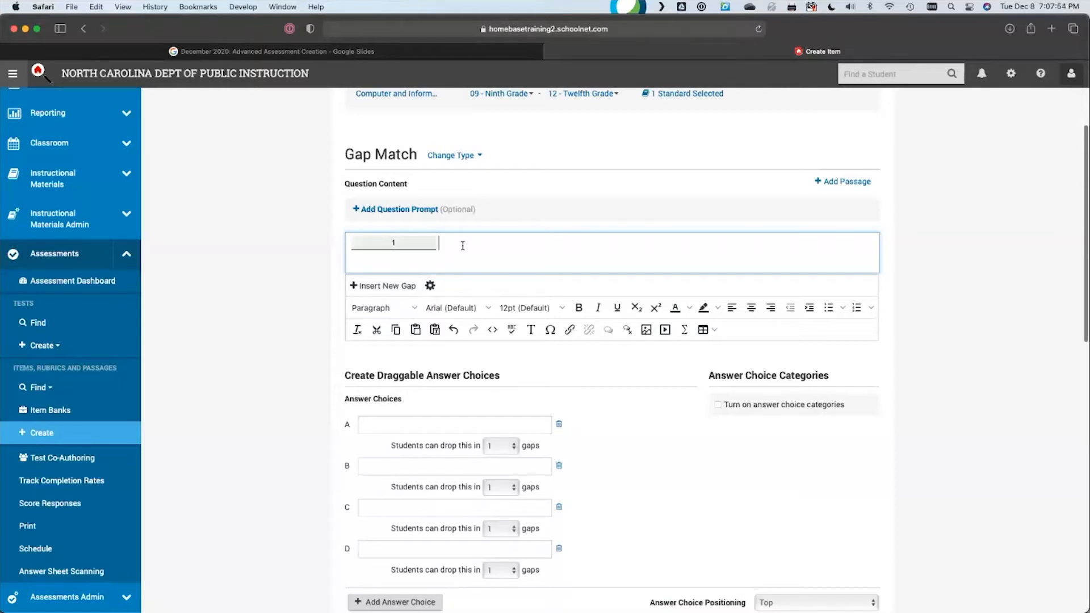
pyautogui.write('are')
pyautogui.press('BackSpace')
pyautogui.press('BackSpace')
pyautogui.write('is an example of a prog')
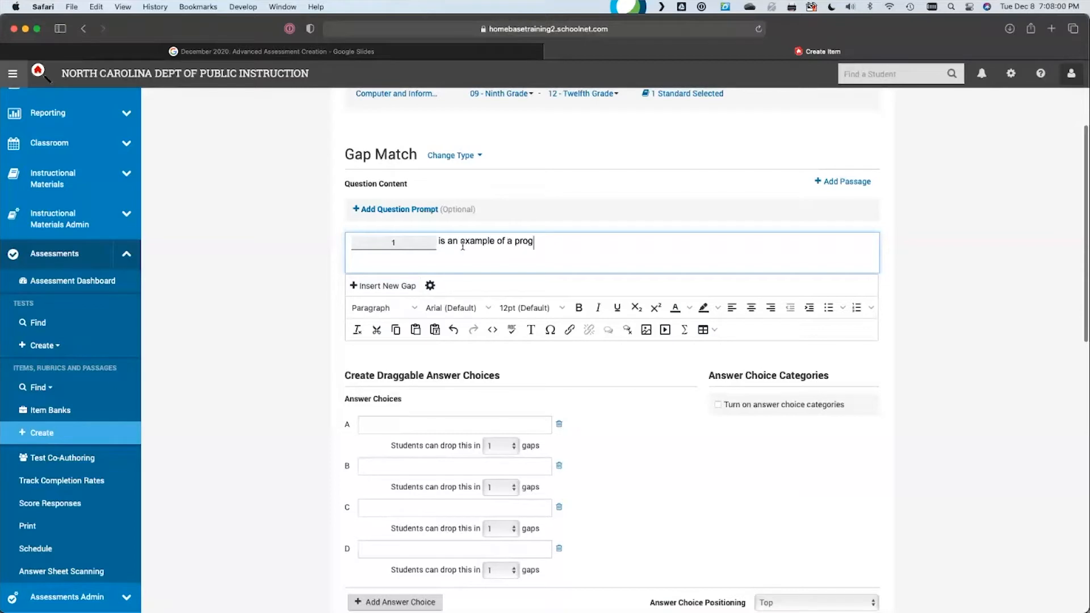
pyautogui.write('ramming language while')
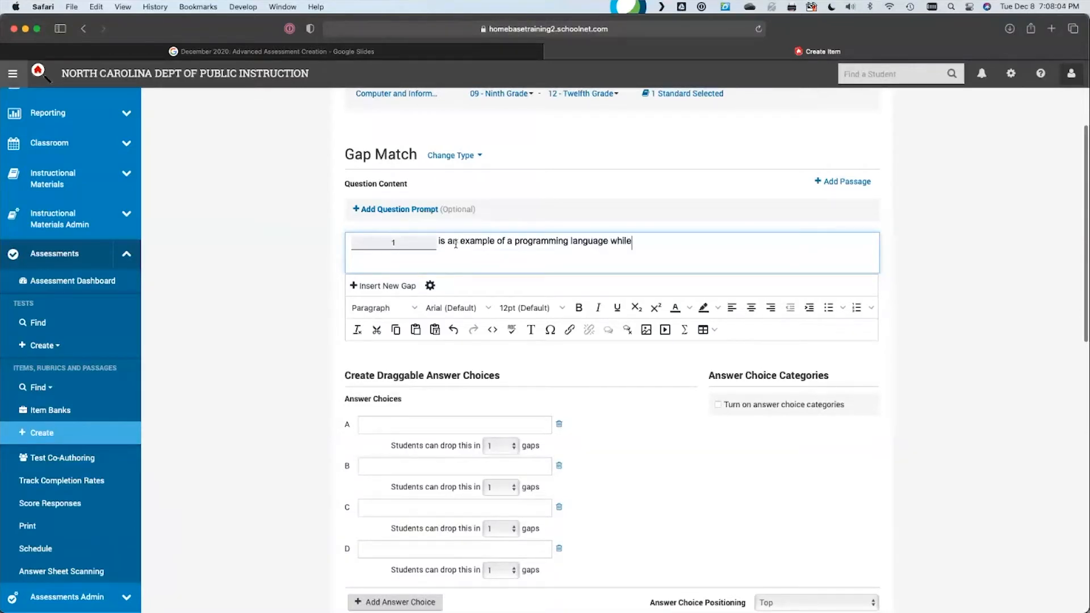
# Add a second gap to the end of the sentence, followed by "is an example of a framework.".
pyautogui.click(379, 288)
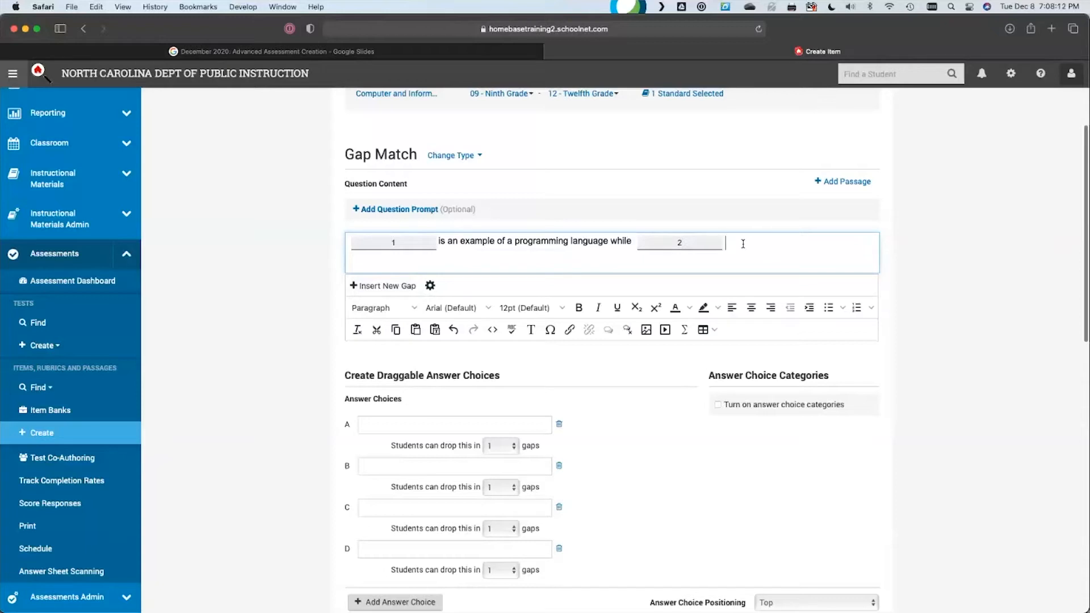
pyautogui.write('is an example of a framework')
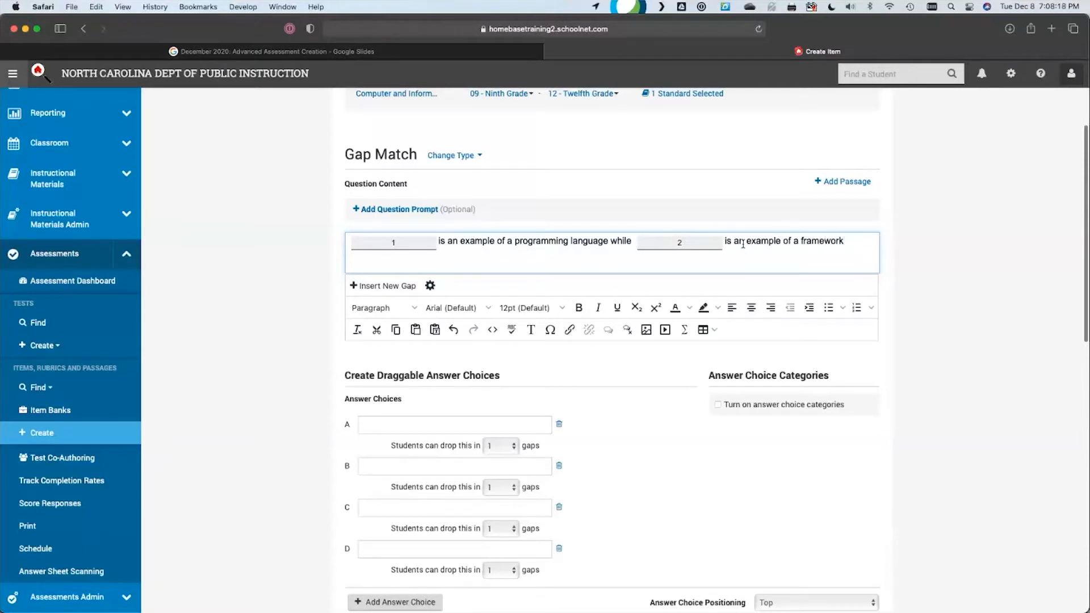
pyautogui.write('.')
pyautogui.click(950, 289)
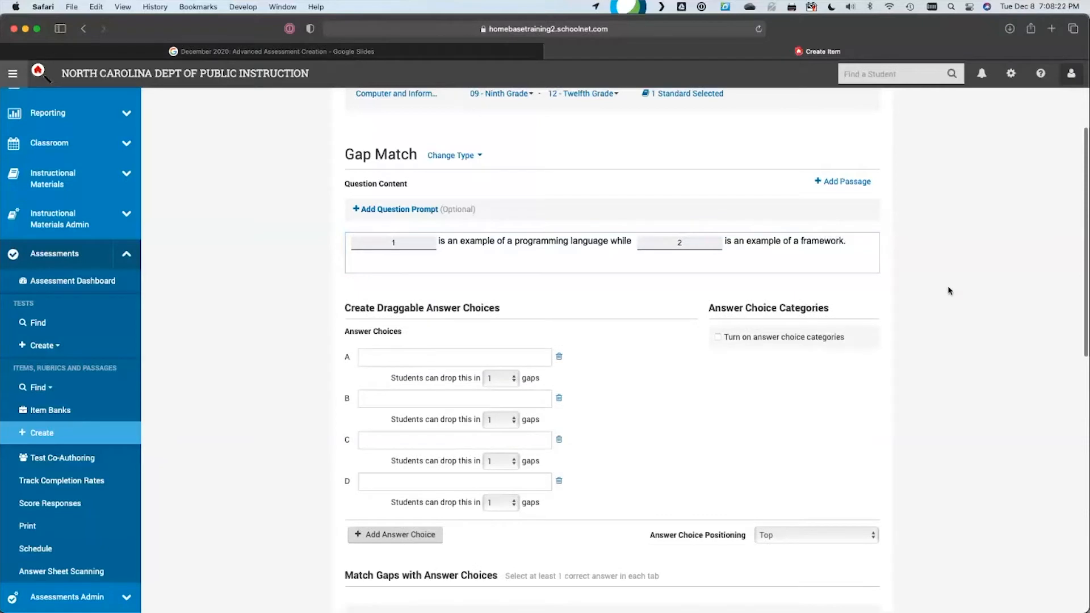
# Fill in draggable answer choices A to D with PHP, Javascript, Node.js and Ruby on Rails.
pyautogui.scroll(-2, 950, 289)
pyautogui.moveTo(355, 262); pyautogui.dragTo(424, 261)
pyautogui.scroll(-1, 423, 261)
pyautogui.click(534, 272)
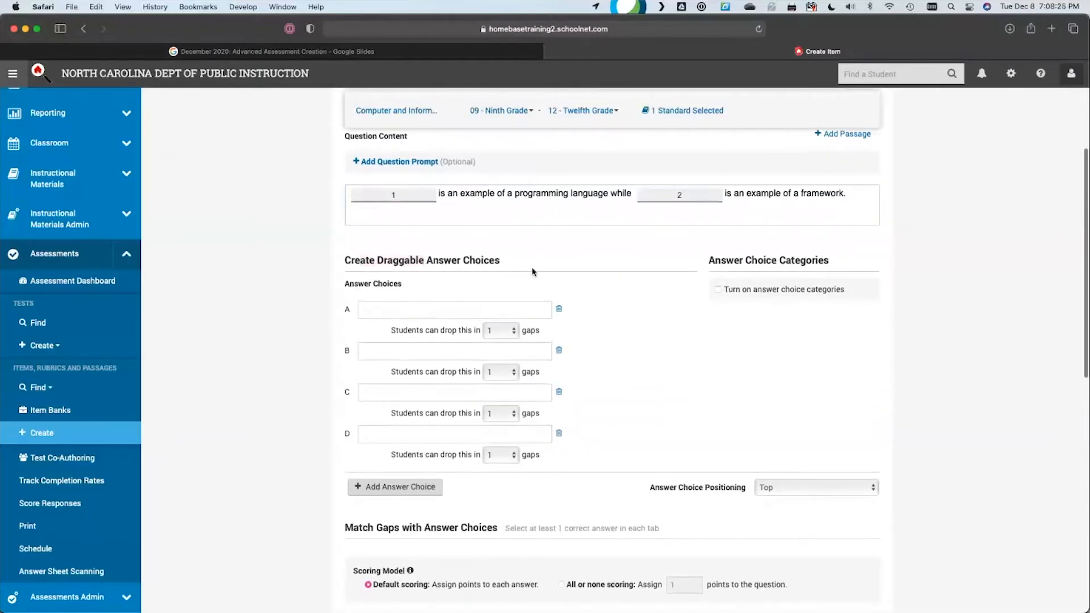
pyautogui.click(471, 310)
pyautogui.write('PH')
pyautogui.click(442, 377)
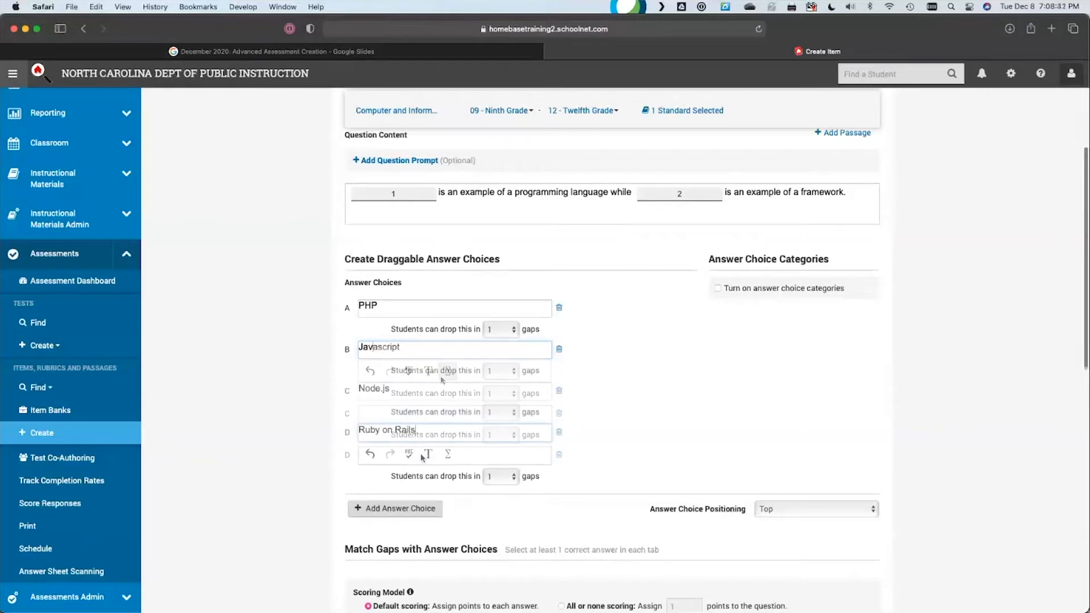
# Add two more answer choices, E and F, and fill them in with Swift and TensorFlow.
pyautogui.click(417, 507)
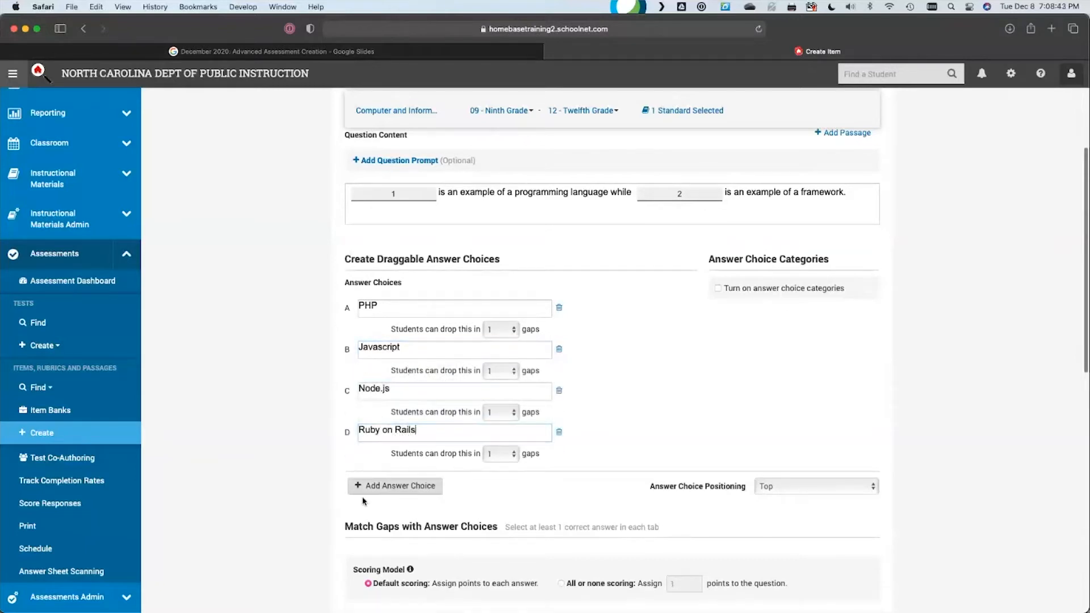
pyautogui.click(370, 528)
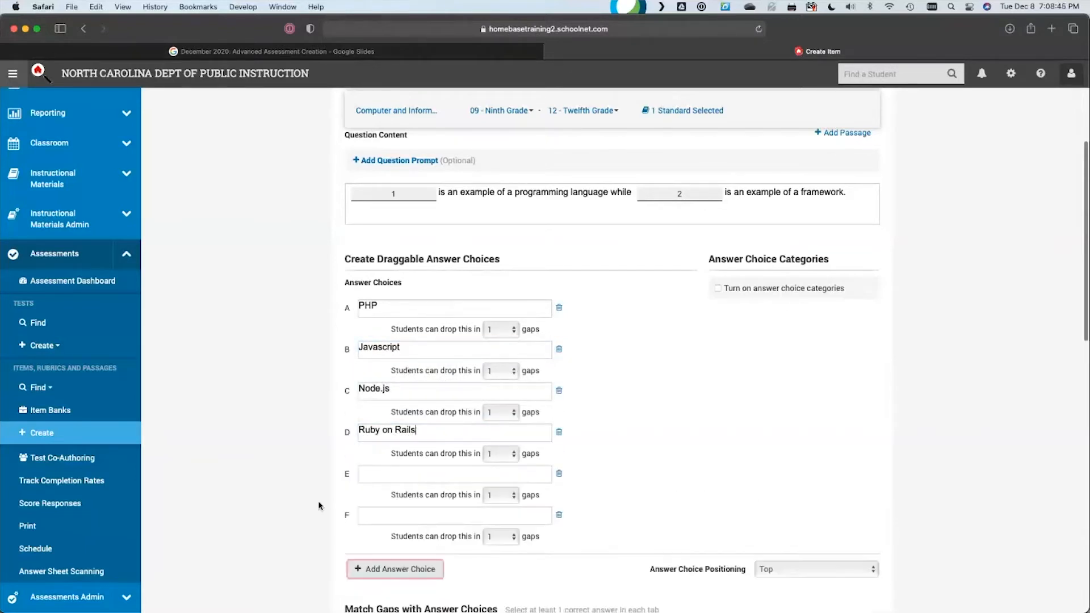
pyautogui.click(374, 477)
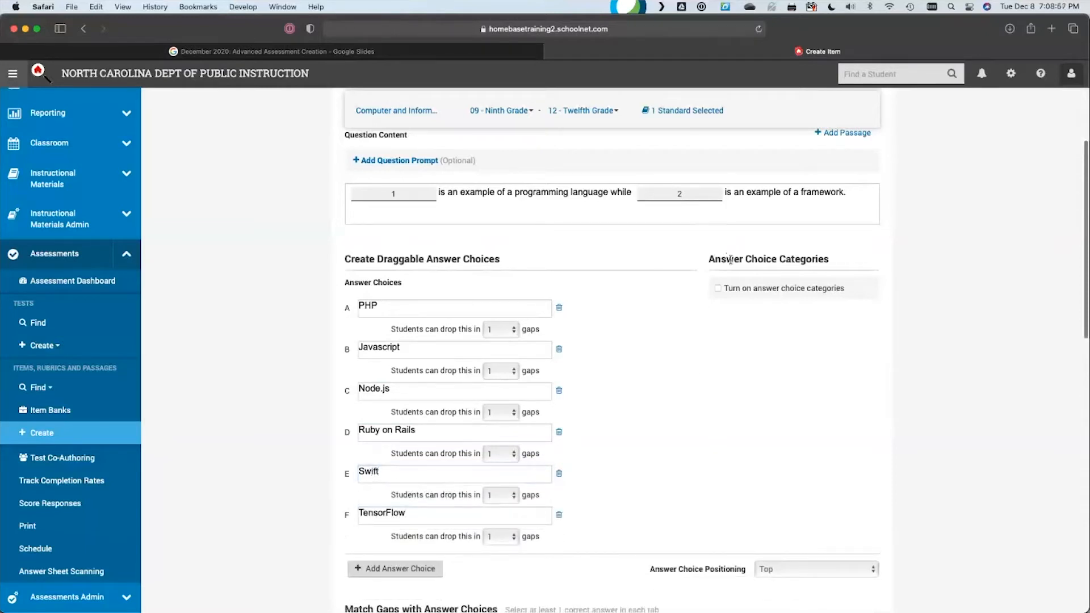
# Turn on answer choice categories and name the two categories "Category 1" and "Category 2".
pyautogui.moveTo(727, 260); pyautogui.dragTo(801, 260)
pyautogui.click(809, 260)
pyautogui.click(718, 288)
pyautogui.click(754, 325)
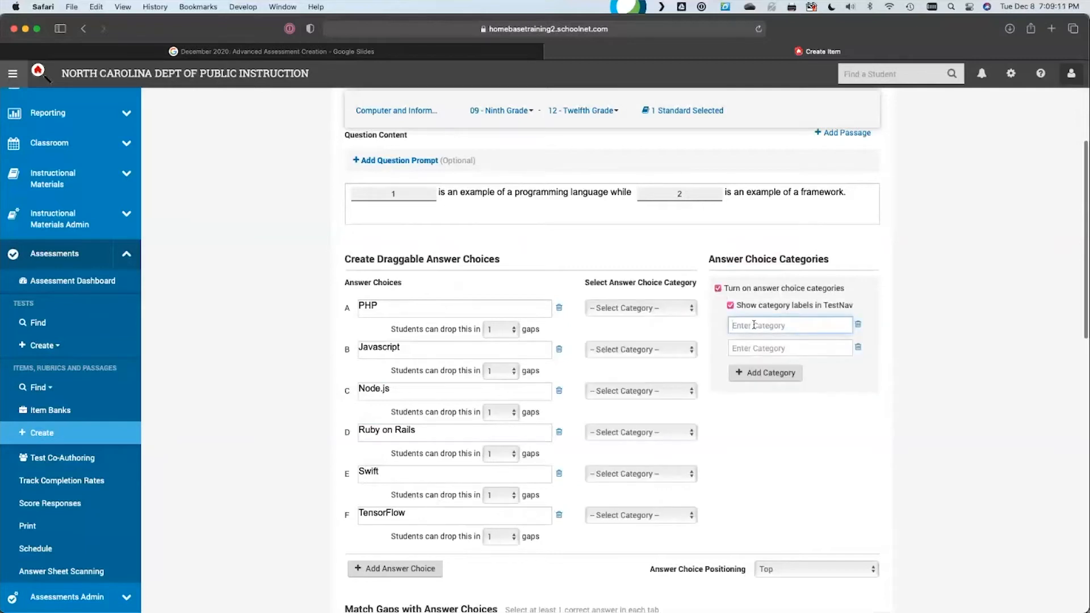
pyautogui.write('Category')
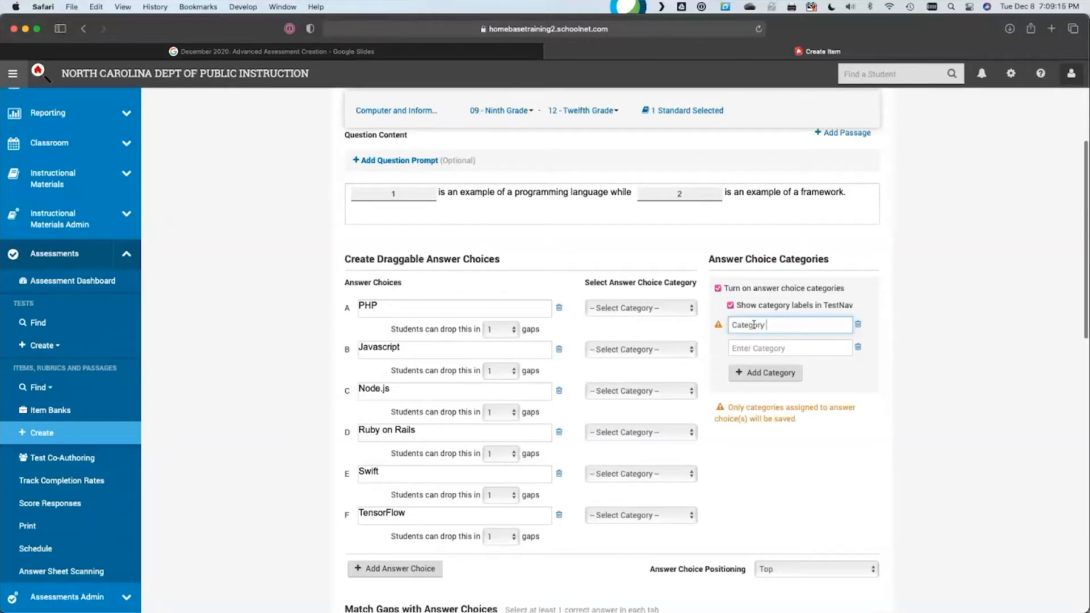
pyautogui.click(771, 350)
pyautogui.write('Category 2')
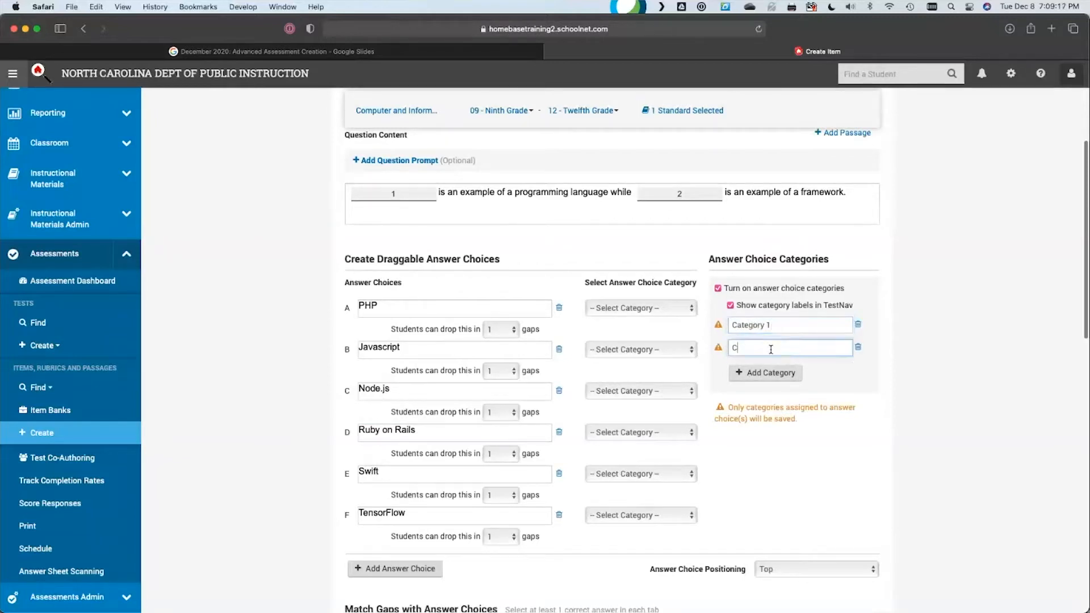
# Assign PHP and Ruby on Rails to Category 1, Javascript and Node.js to Category 2, and turn answer choice categories off.
pyautogui.click(685, 311)
pyautogui.click(680, 318)
pyautogui.click(676, 349)
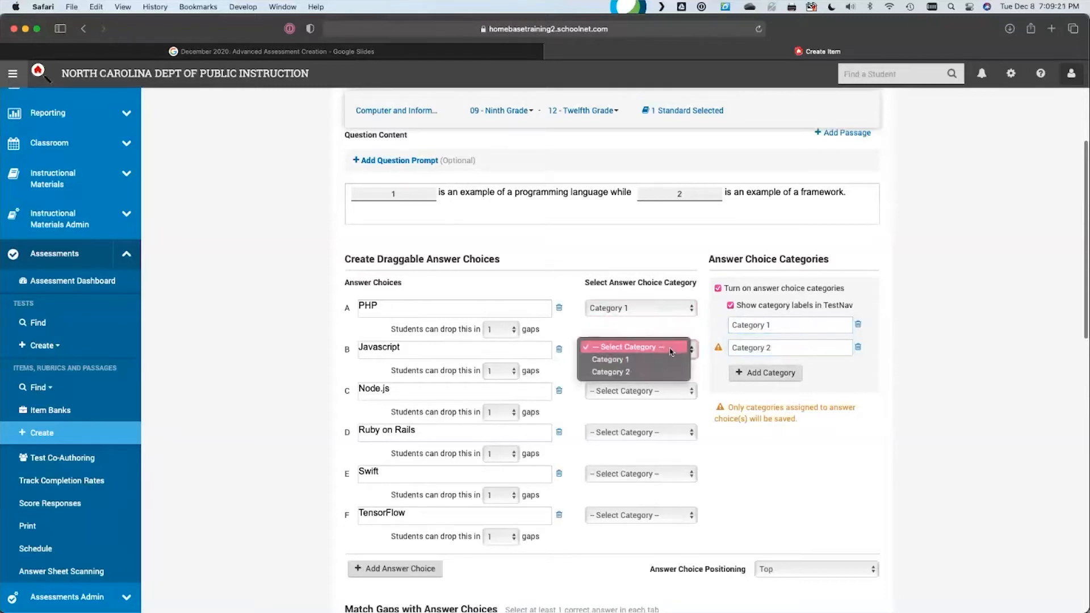
pyautogui.click(670, 379)
pyautogui.click(670, 391)
pyautogui.click(663, 416)
pyautogui.click(667, 433)
pyautogui.click(666, 443)
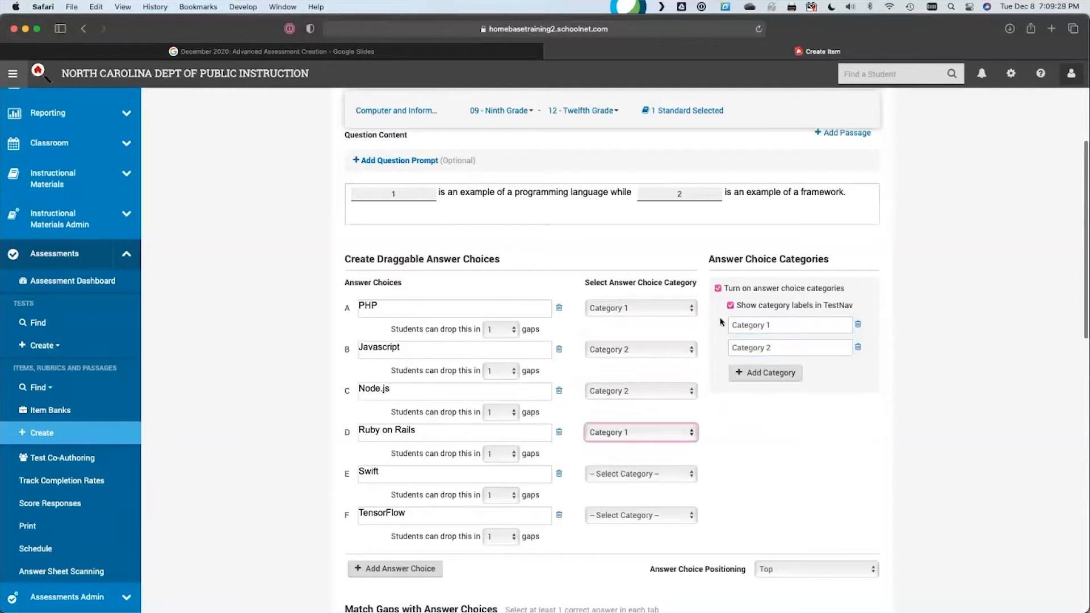
pyautogui.click(718, 289)
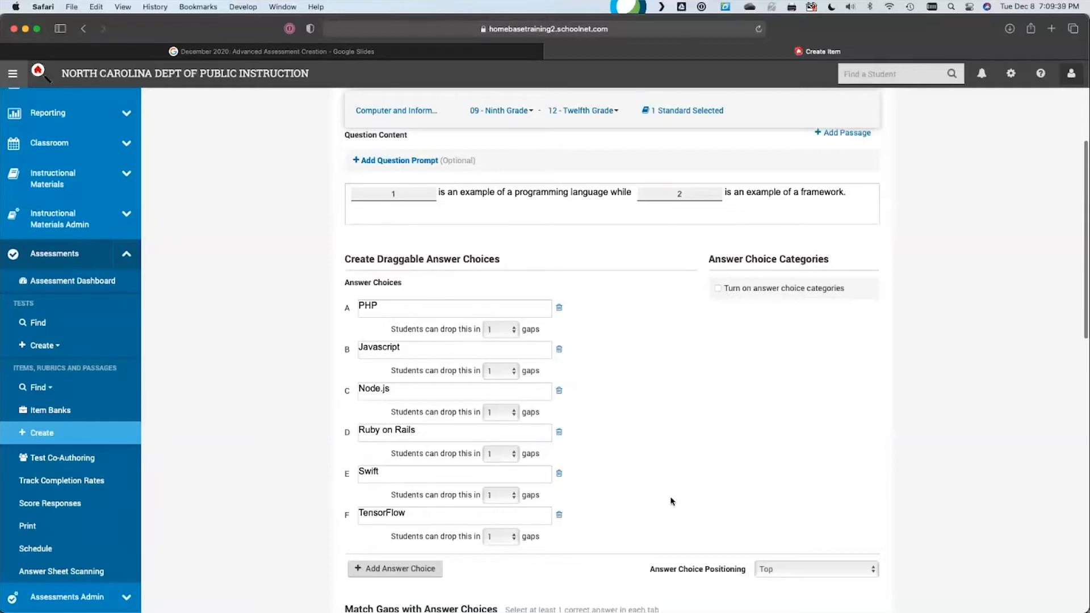
# Examine the gap matching section and its default and all-or-none scoring models.
pyautogui.scroll(-5, 681, 488)
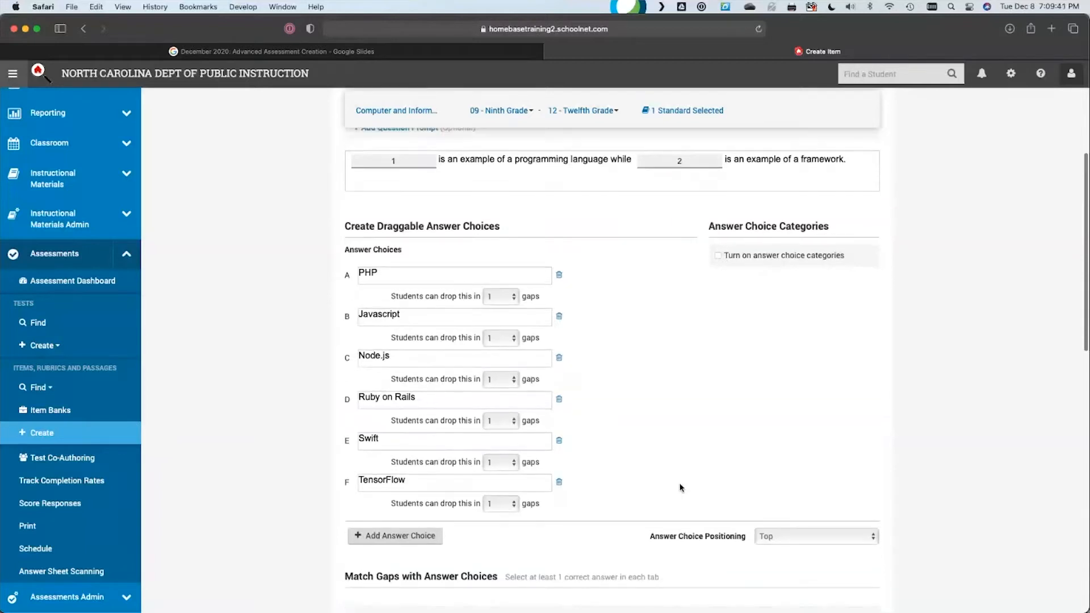
pyautogui.scroll(-4, 680, 487)
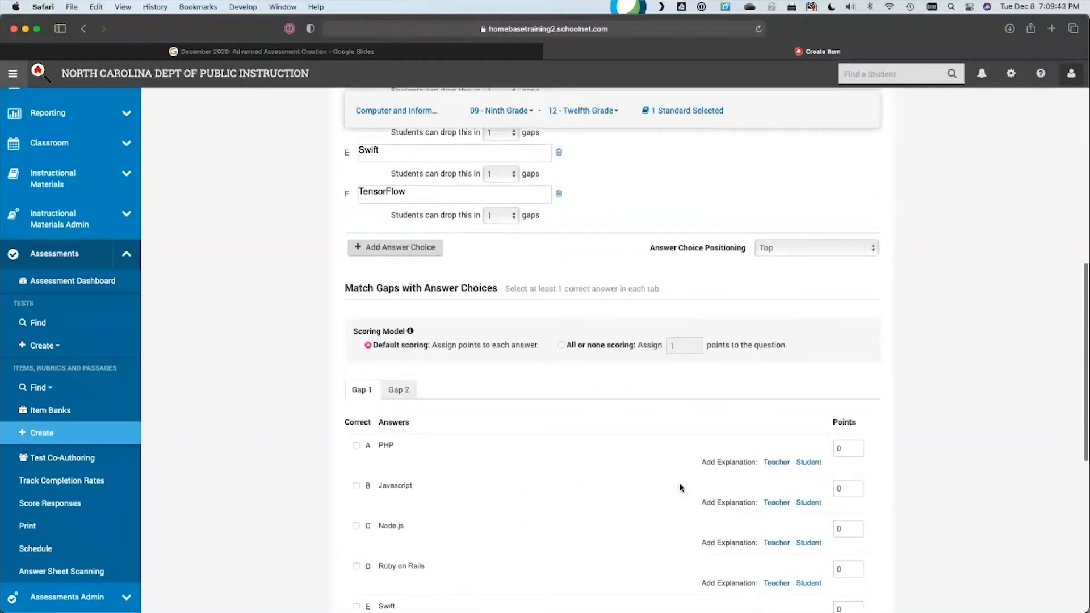
pyautogui.moveTo(479, 205); pyautogui.dragTo(383, 200)
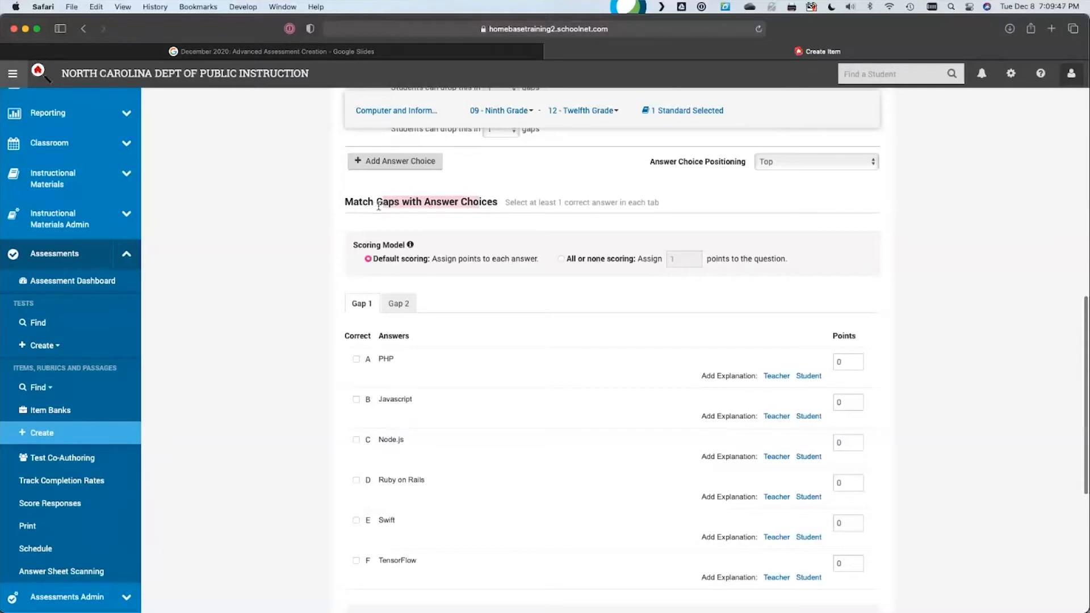
pyautogui.click(480, 222)
pyautogui.scroll(-1, 293, 236)
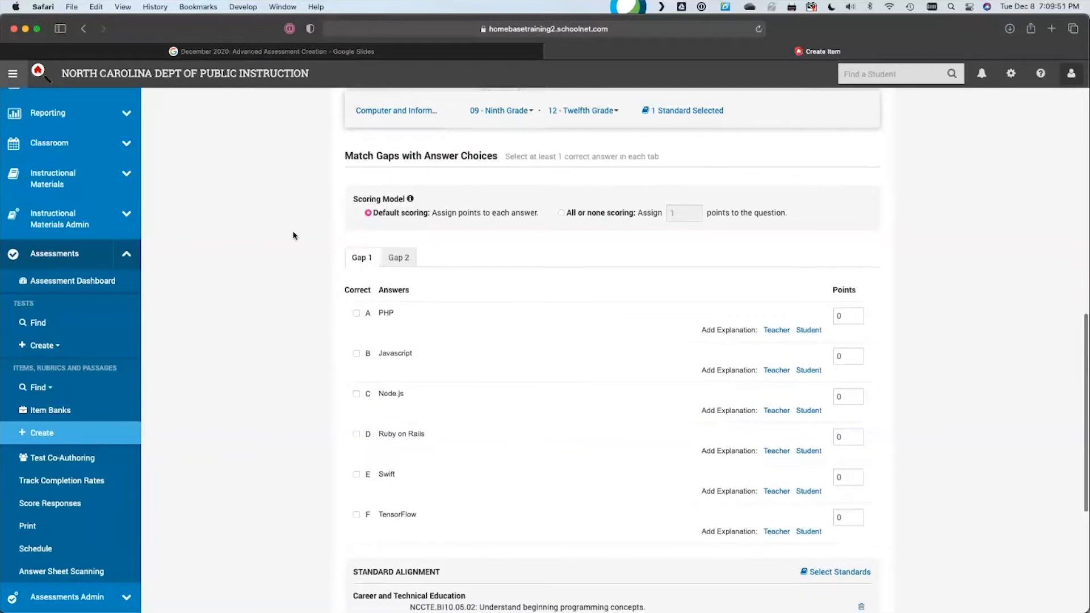
pyautogui.moveTo(398, 200); pyautogui.dragTo(376, 201)
pyautogui.click(371, 200)
pyautogui.moveTo(514, 215); pyautogui.dragTo(457, 215)
pyautogui.click(458, 215)
# Mark PHP, Javascript and Swift as correct answers for Gap 1, keeping default scoring.
pyautogui.scroll(-1, 283, 248)
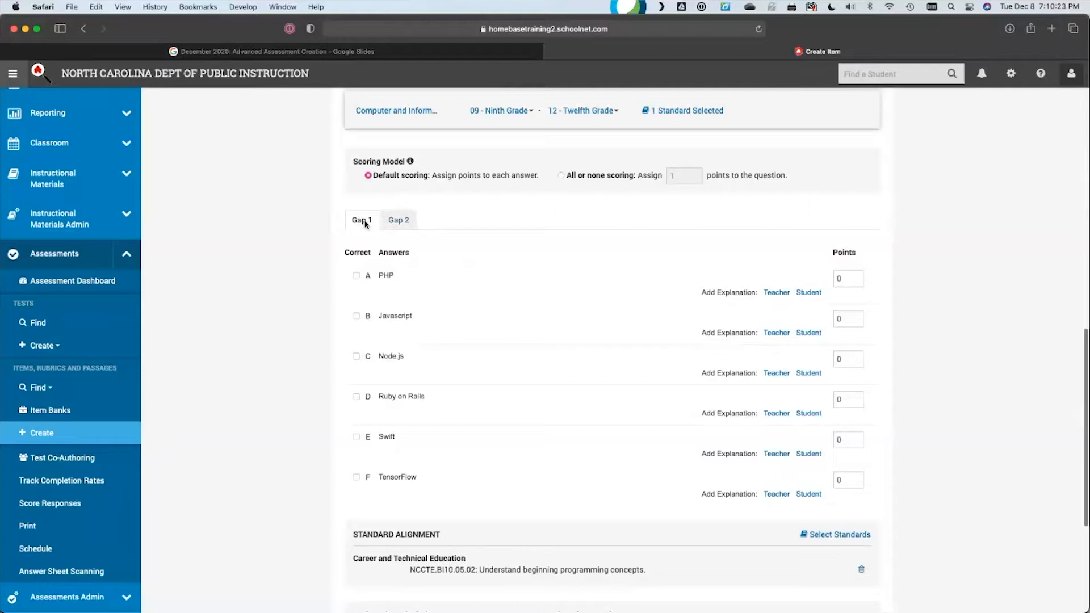
pyautogui.click(357, 276)
pyautogui.click(356, 317)
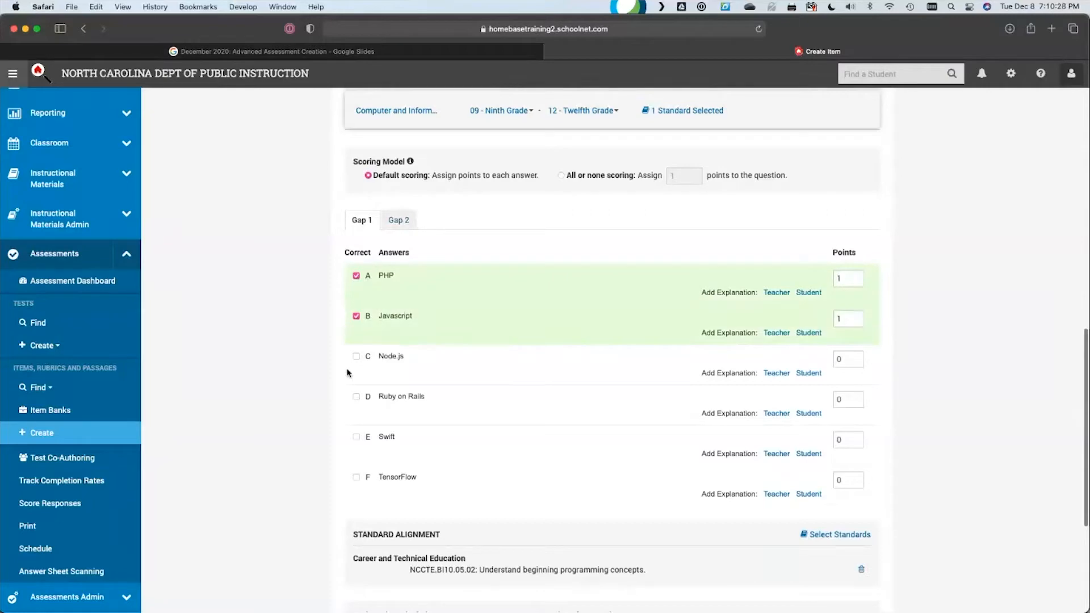
pyautogui.click(357, 437)
# Mark Node.js and Ruby on Rails as correct answers for Gap 2.
pyautogui.scroll(2, 272, 353)
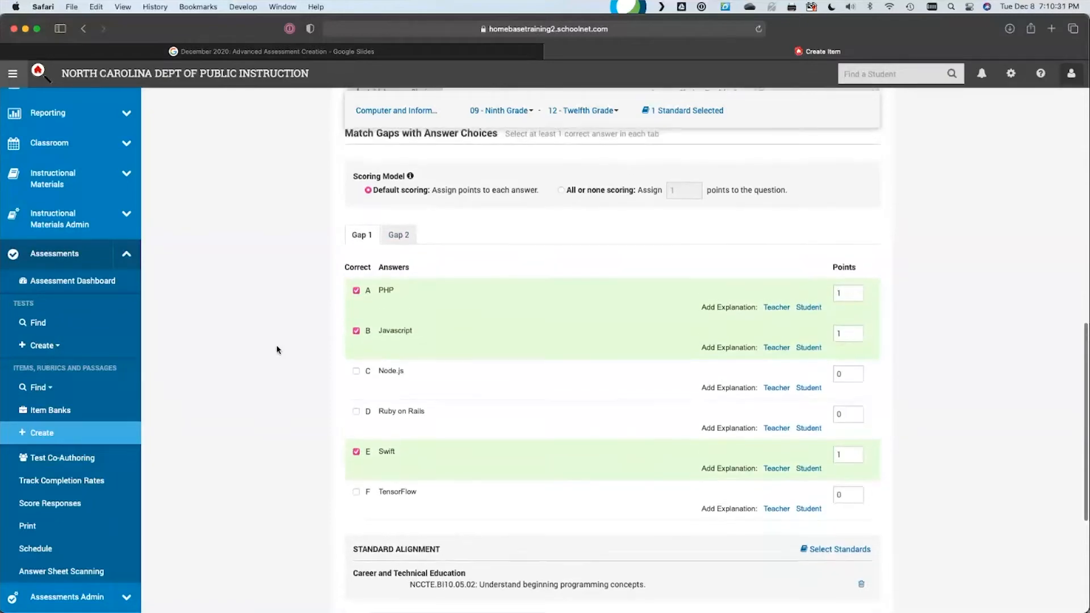
pyautogui.scroll(10, 277, 349)
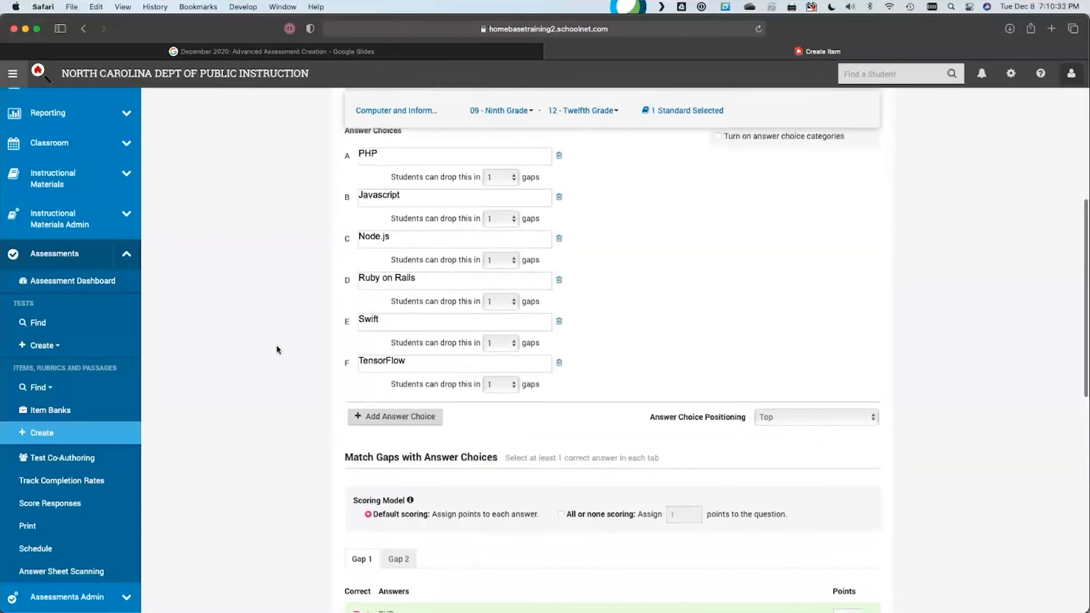
pyautogui.scroll(1, 278, 349)
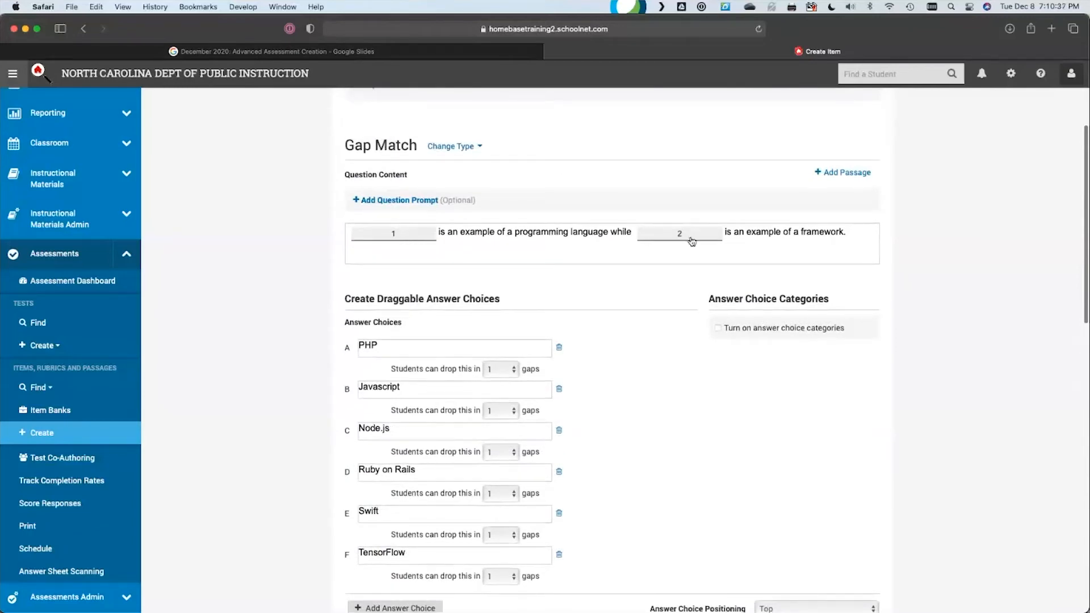
pyautogui.scroll(-10, 633, 396)
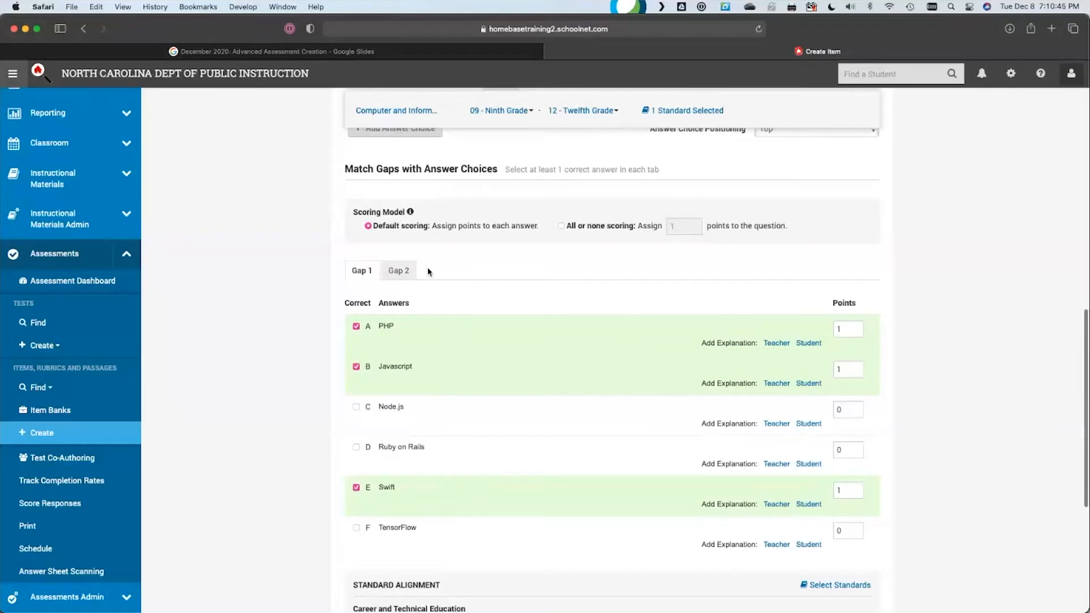
pyautogui.click(398, 272)
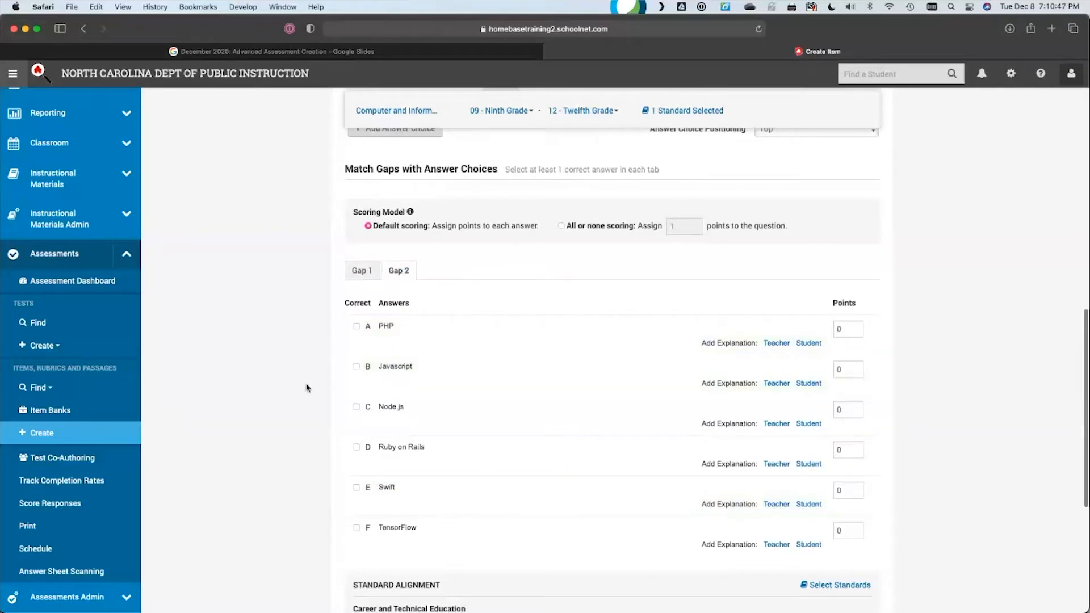
pyautogui.scroll(-1, 309, 388)
pyautogui.click(357, 375)
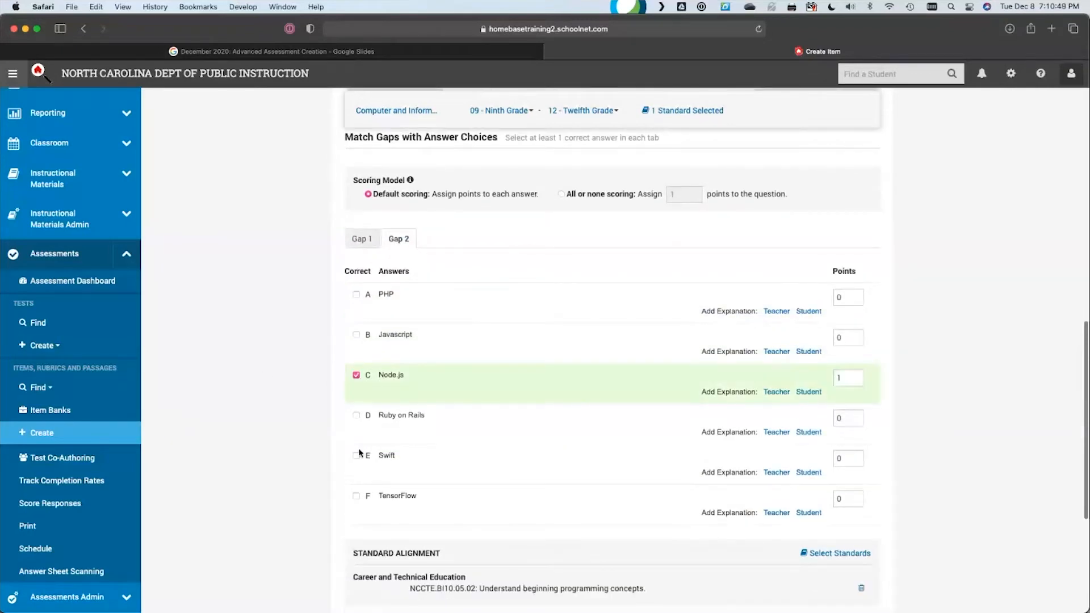
pyautogui.click(357, 417)
pyautogui.scroll(-2, 262, 411)
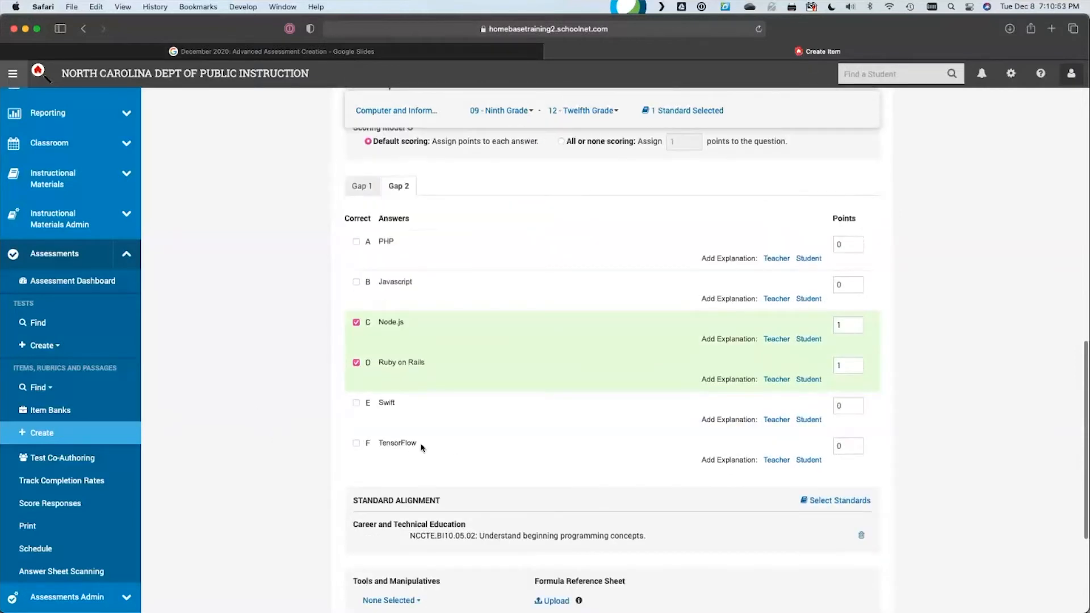
# Review the answer explanation options, standard alignment, tools and manipulatives, and formula reference sheet settings.
pyautogui.scroll(-1, 963, 445)
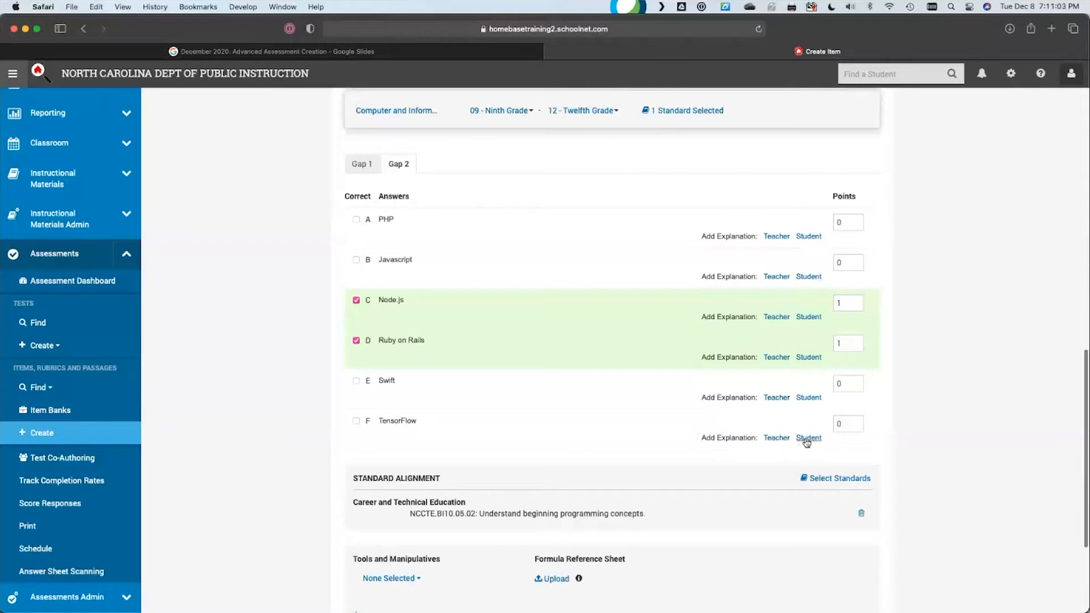
pyautogui.scroll(-5, 1007, 392)
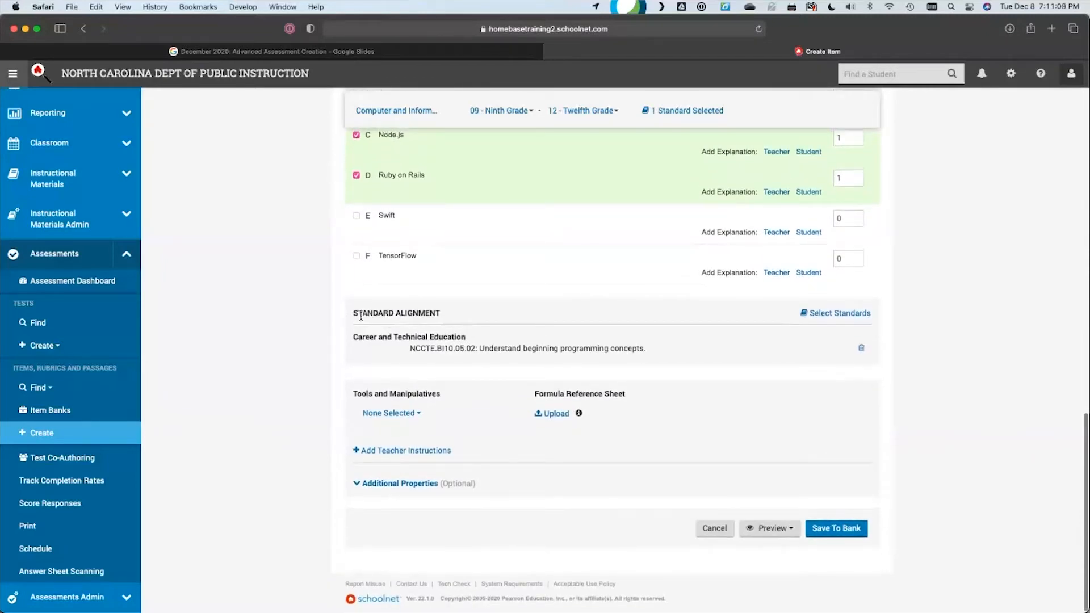
pyautogui.moveTo(355, 316); pyautogui.dragTo(434, 320)
pyautogui.click(423, 343)
pyautogui.moveTo(380, 394); pyautogui.dragTo(403, 395)
pyautogui.click(555, 394)
# Expand the optional additional properties and set Bloom's Taxonomy to Remembering.
pyautogui.click(434, 487)
pyautogui.scroll(-2, 618, 454)
pyautogui.scroll(-4, 617, 454)
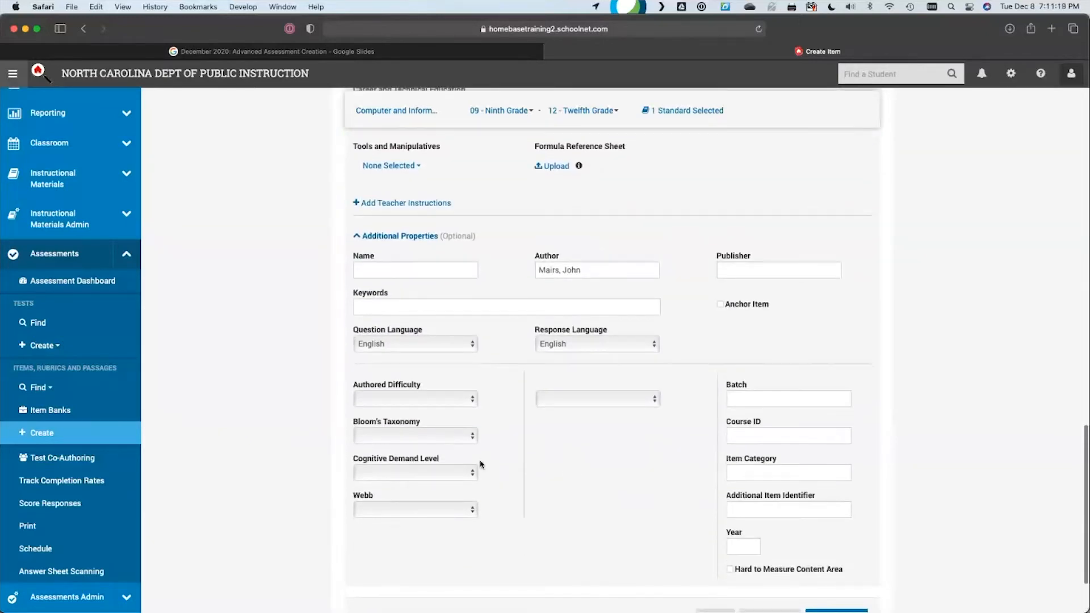
pyautogui.click(470, 437)
pyautogui.click(583, 457)
pyautogui.click(469, 442)
pyautogui.click(557, 465)
pyautogui.scroll(-2, 635, 475)
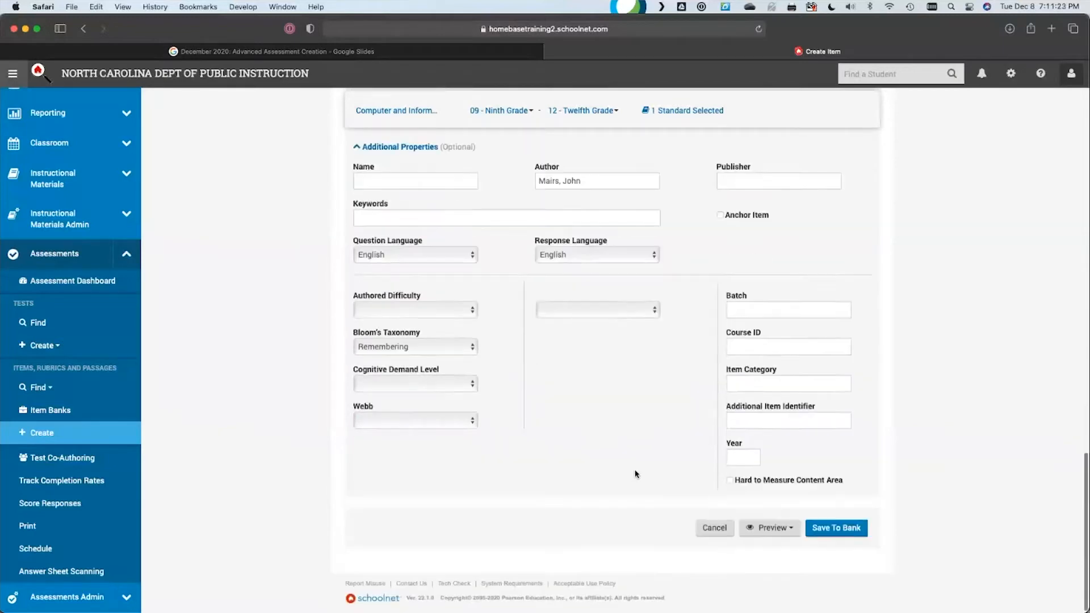
# Preview the Gap Match item in TestNav.
pyautogui.click(765, 530)
pyautogui.click(765, 530)
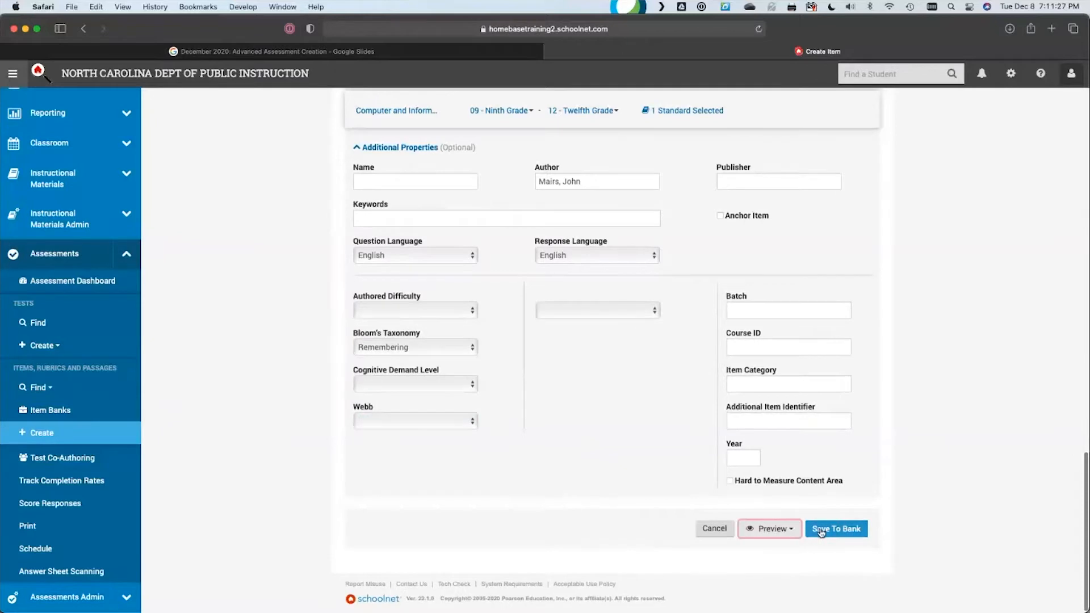
pyautogui.click(782, 531)
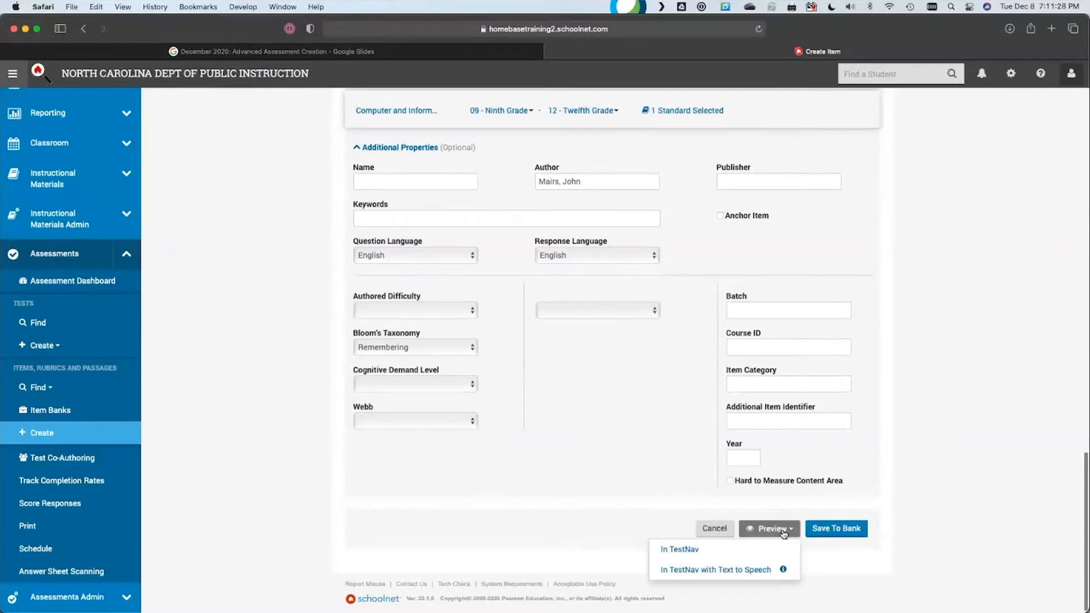
pyautogui.click(765, 558)
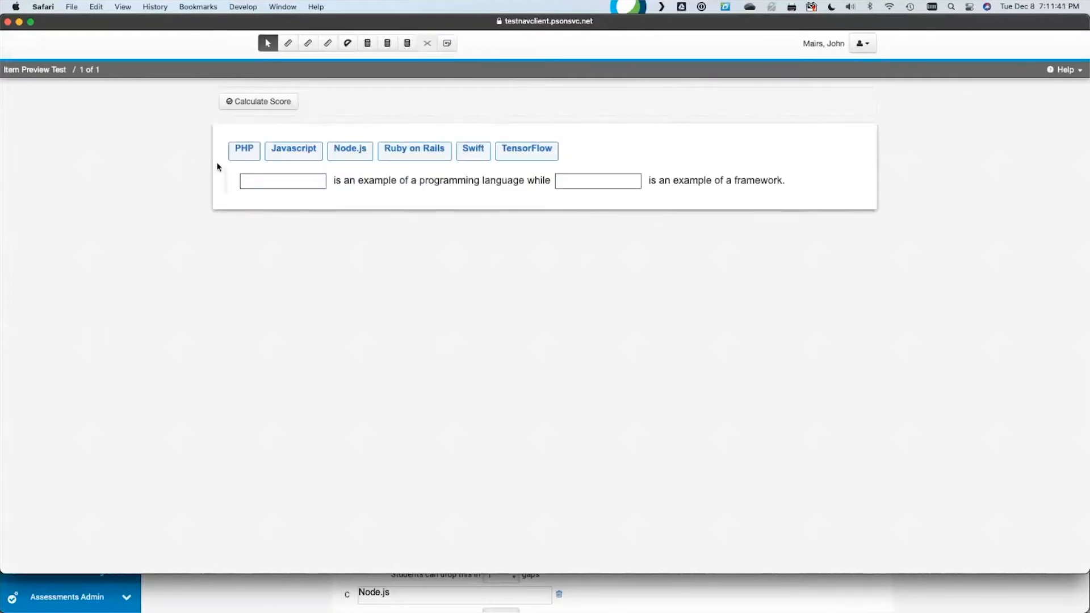
# Test the previewed item with PHP in the first gap and TensorFlow in the second, and calculate the score.
pyautogui.moveTo(241, 150); pyautogui.dragTo(258, 182)
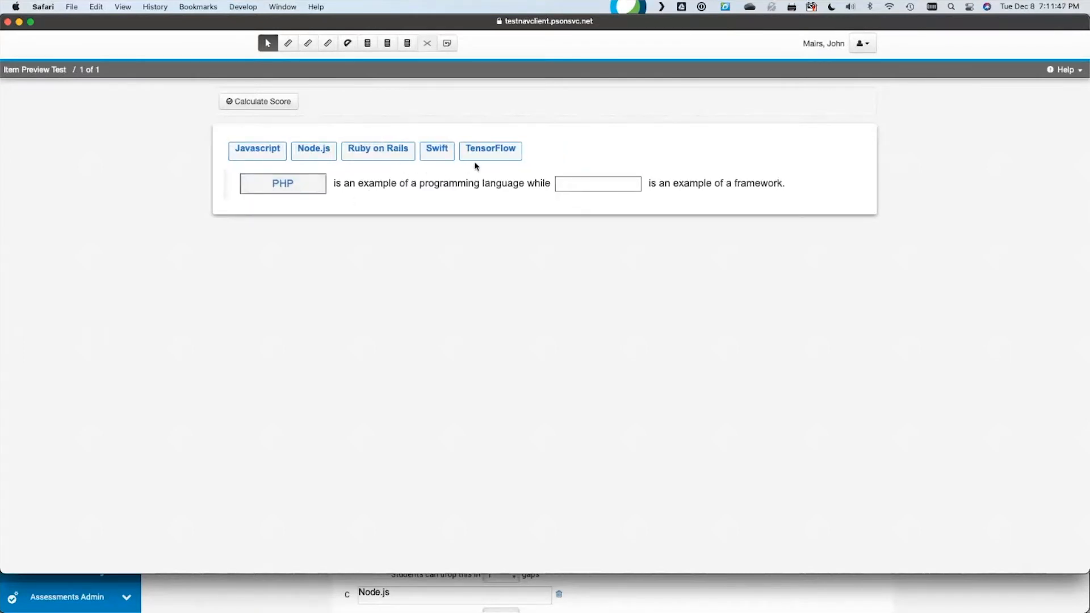
pyautogui.moveTo(460, 156); pyautogui.dragTo(555, 185)
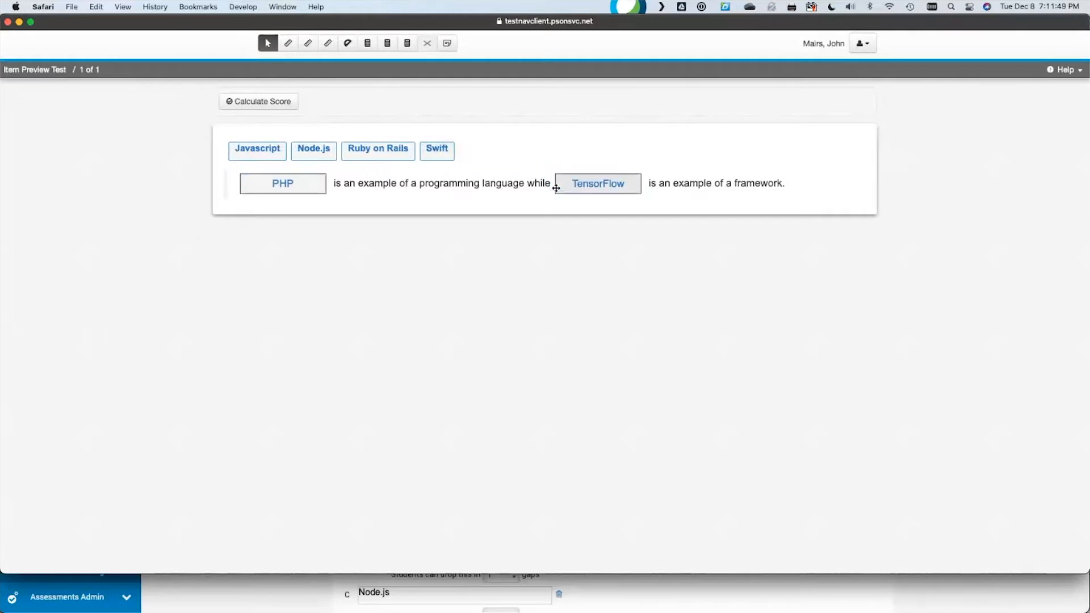
pyautogui.click(264, 105)
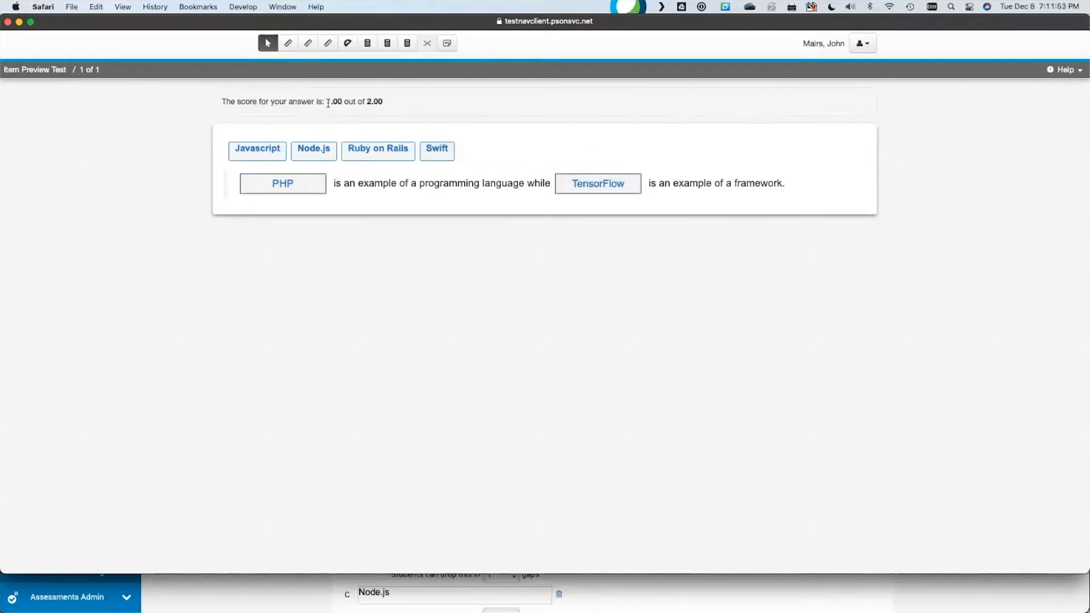
pyautogui.moveTo(328, 104); pyautogui.dragTo(382, 101)
pyautogui.click(412, 107)
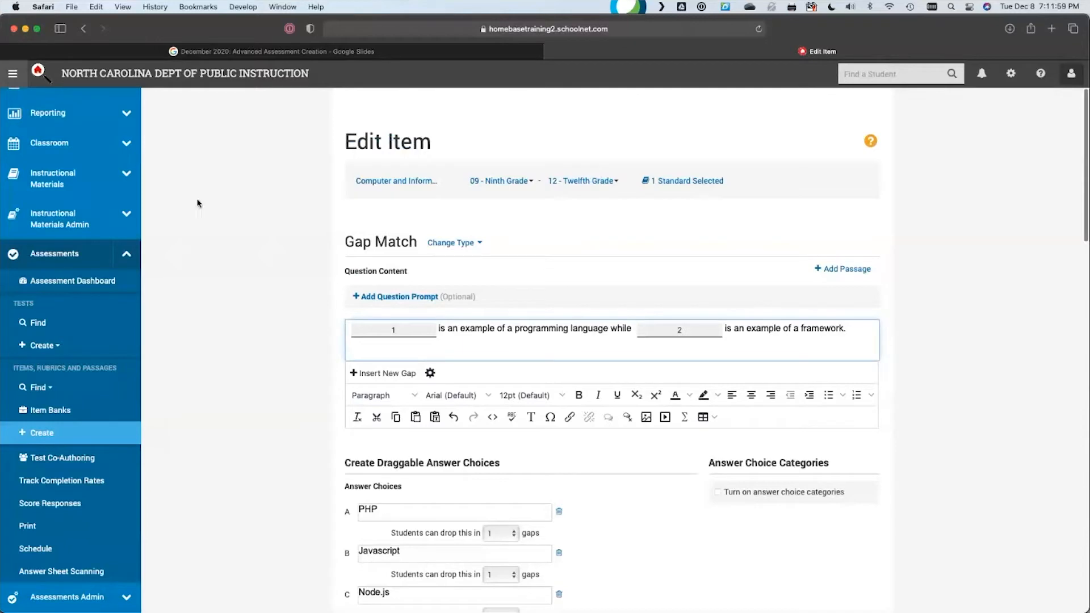
# Save the item to the personal bank and switch to the Google Slides presentation.
pyautogui.click(222, 205)
pyautogui.scroll(-20, 945, 362)
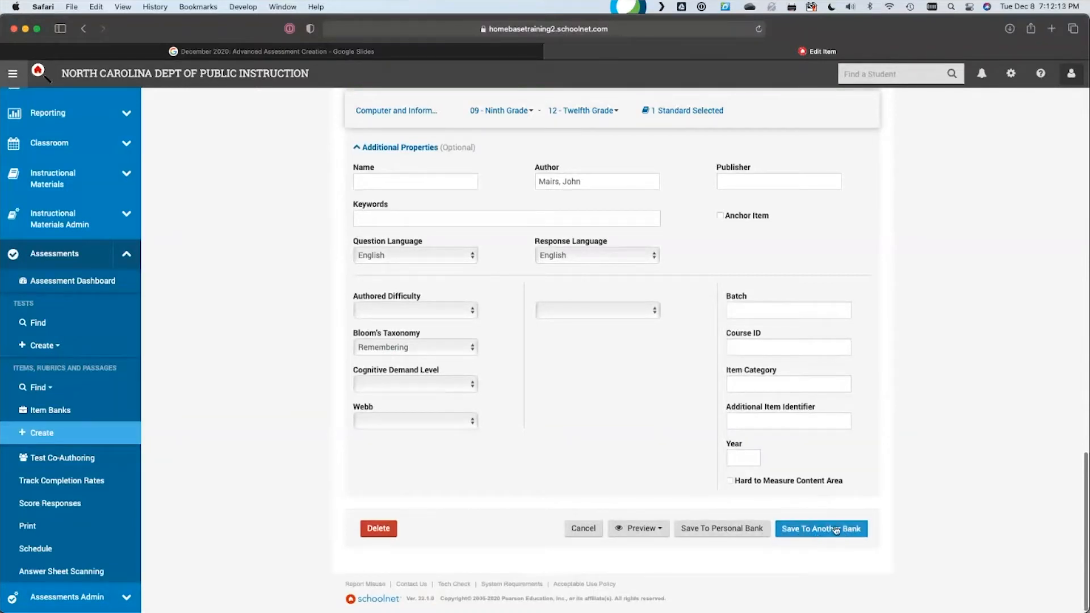
pyautogui.click(748, 537)
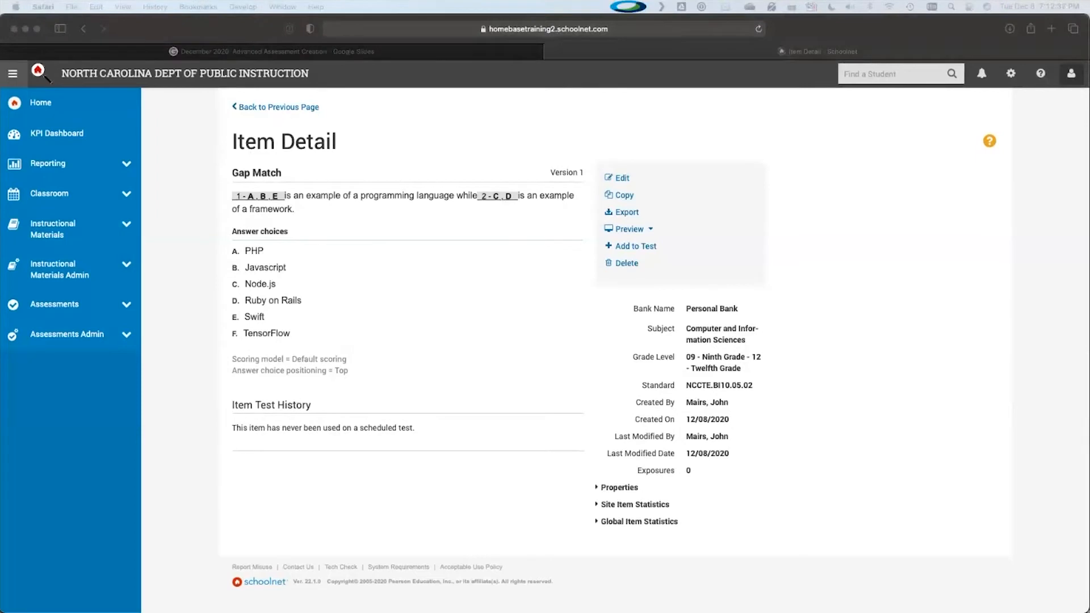
pyautogui.click(368, 56)
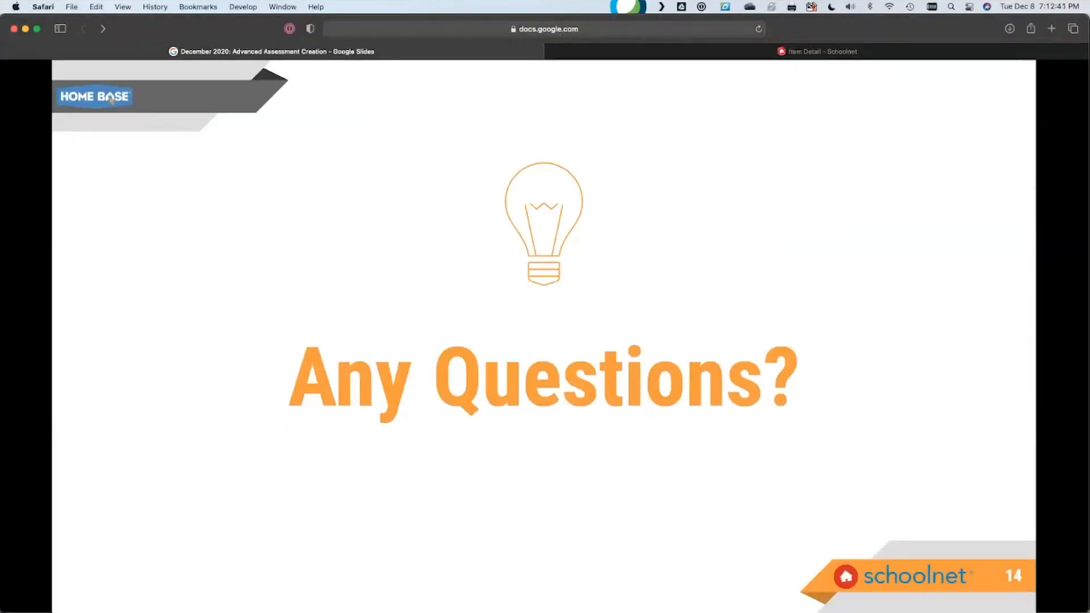
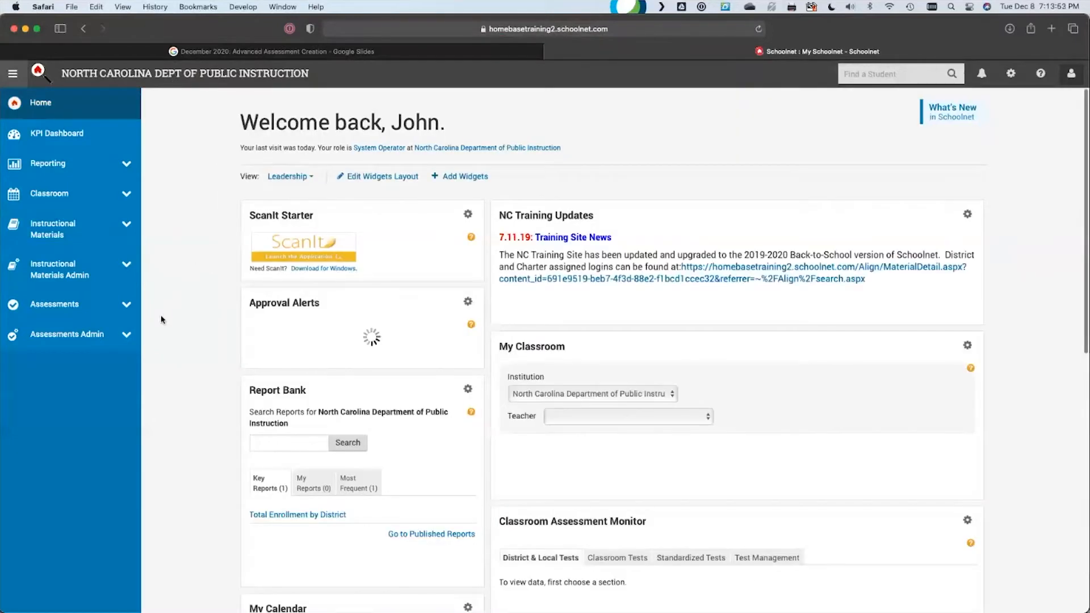
# Start creating a new passage from the Assessments item creation options.
pyautogui.click(127, 304)
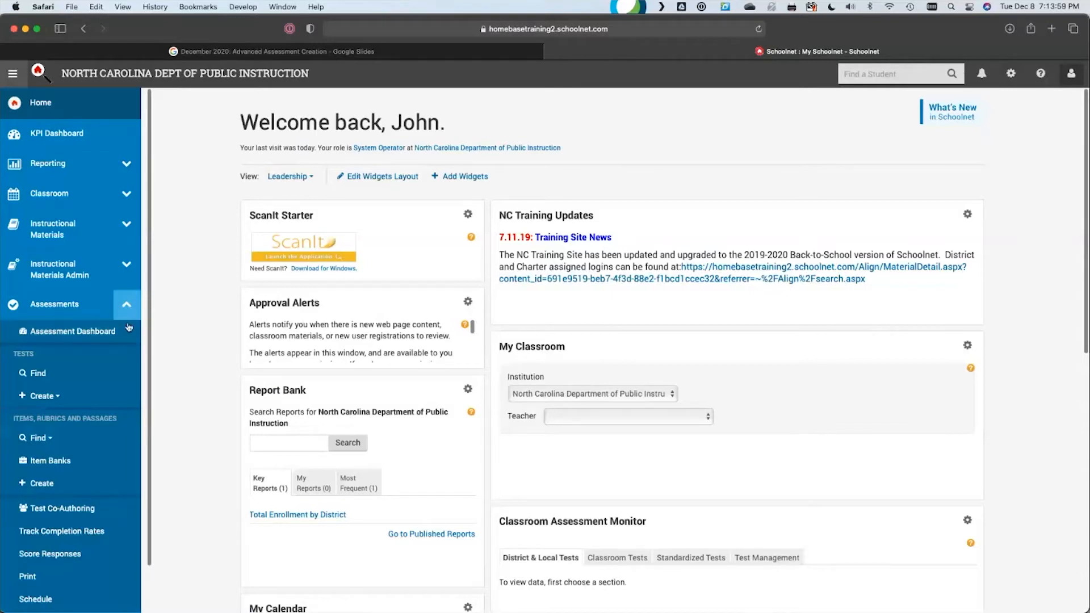
pyautogui.click(75, 486)
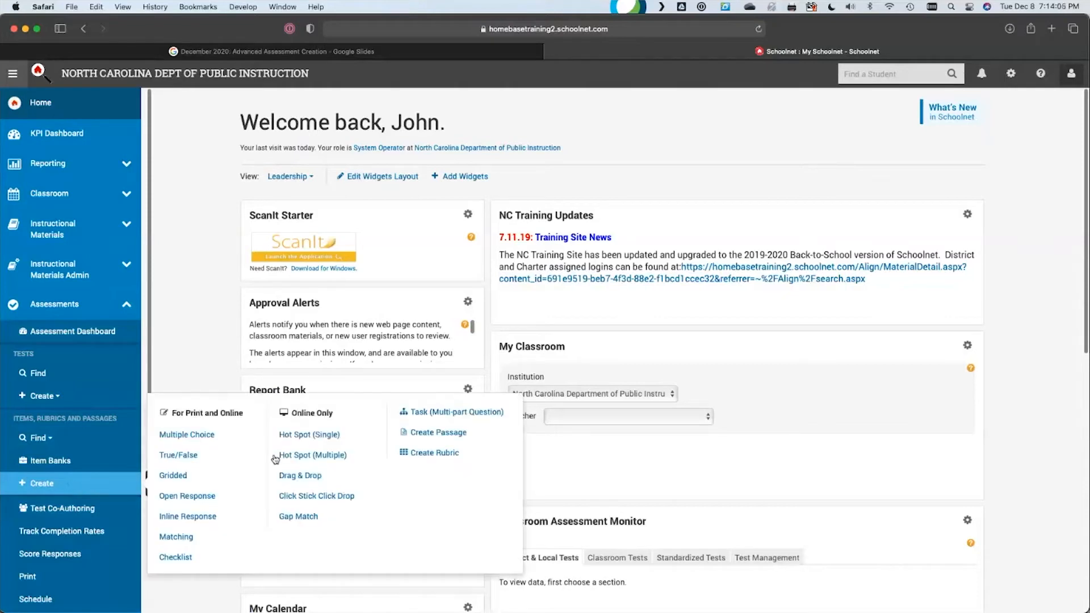
pyautogui.click(433, 434)
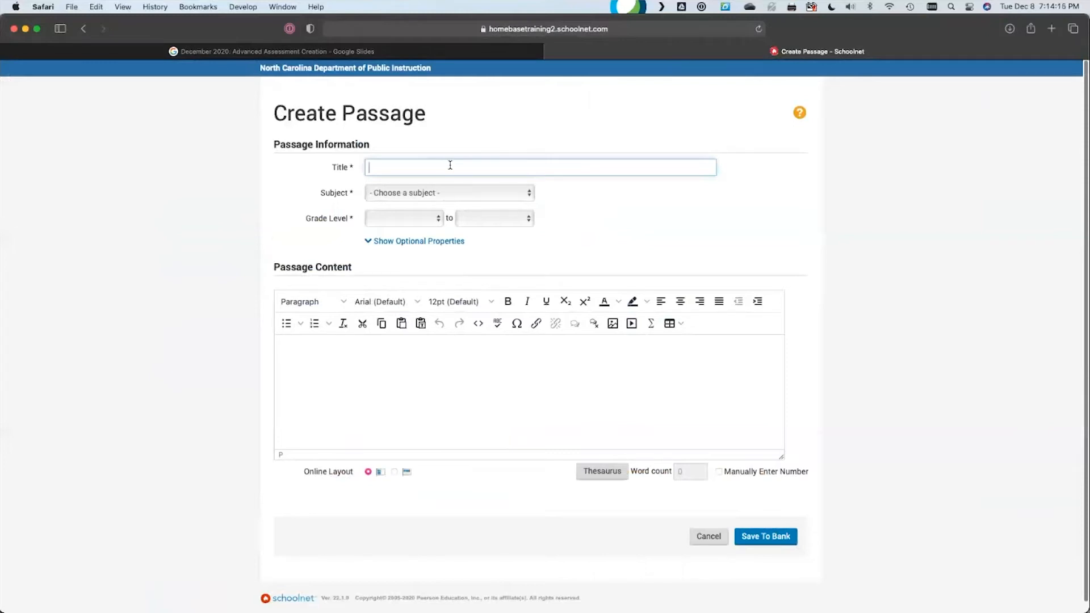
# Title the passage "The Yellow Wallpaper", choose English Language and Literature as the subject, and set the grade level from Seventh to Twelfth.
pyautogui.write('The Yellow Wallpaper')
pyautogui.click(483, 193)
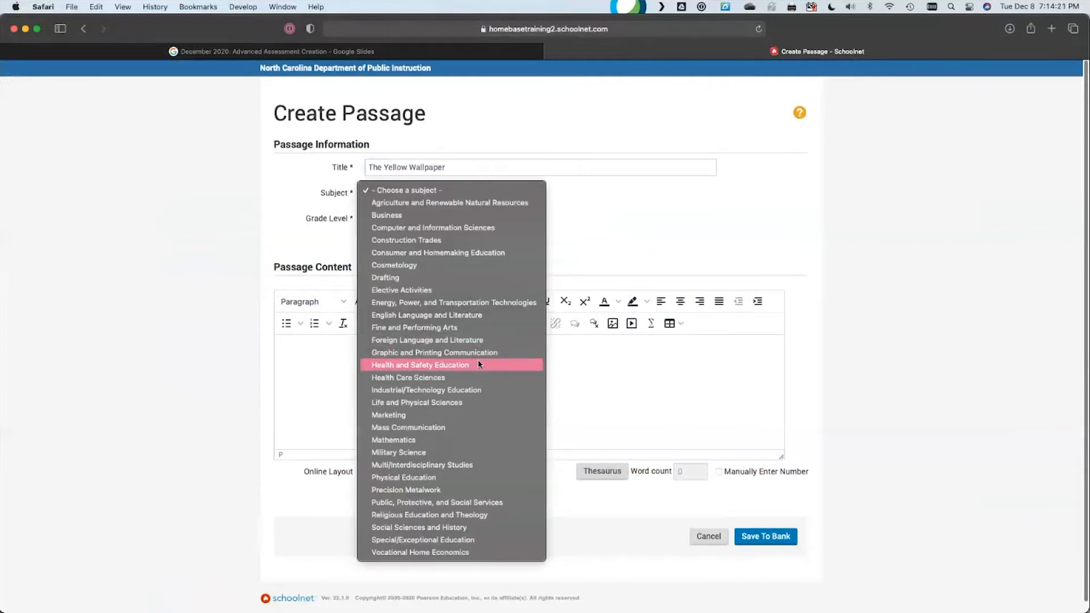
pyautogui.click(473, 315)
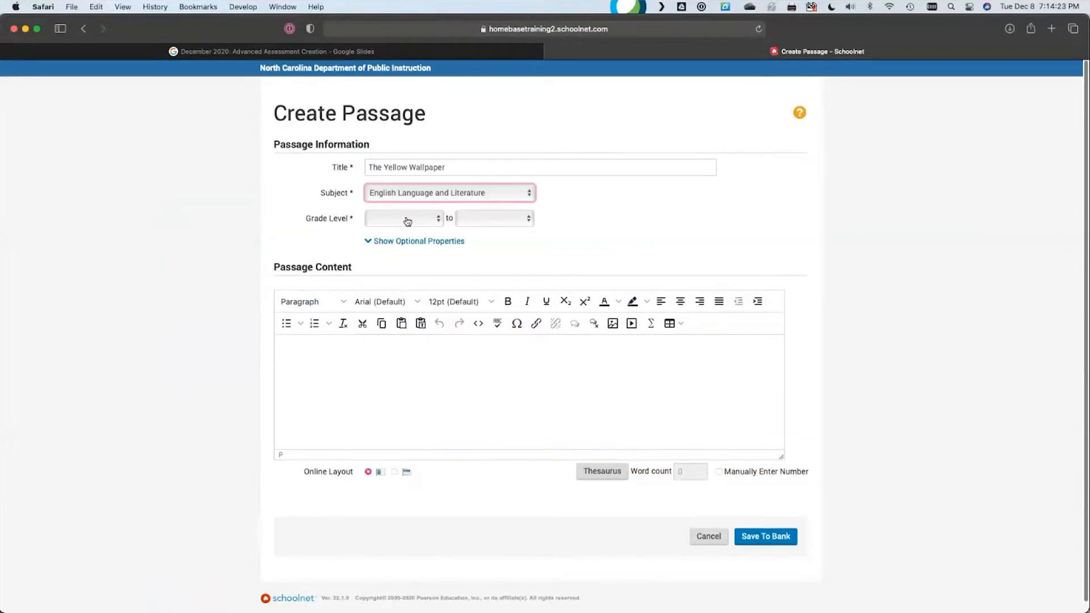
pyautogui.click(407, 222)
pyautogui.click(403, 323)
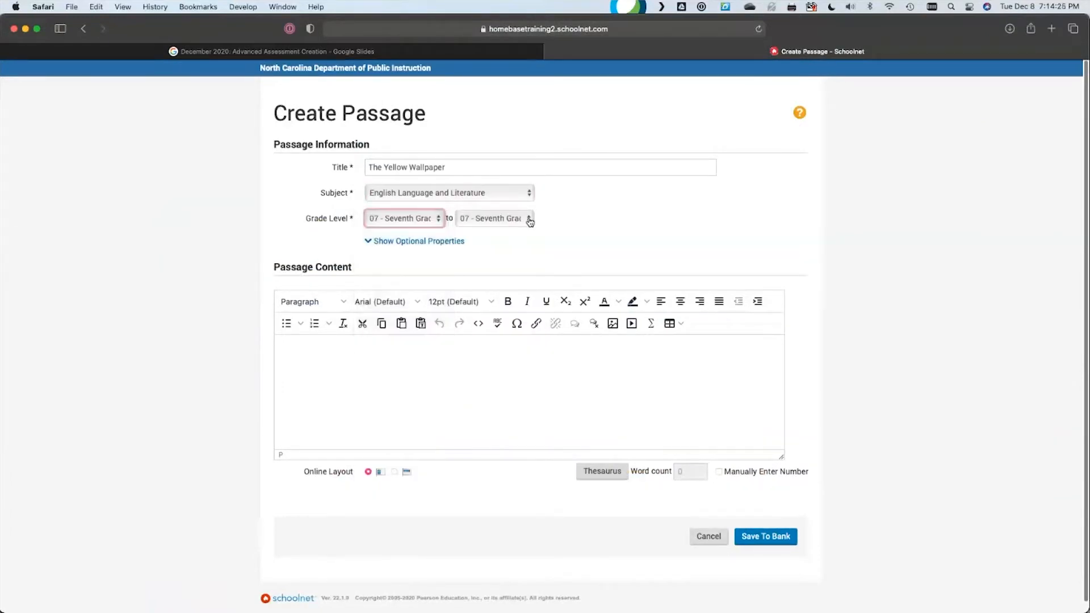
pyautogui.click(529, 219)
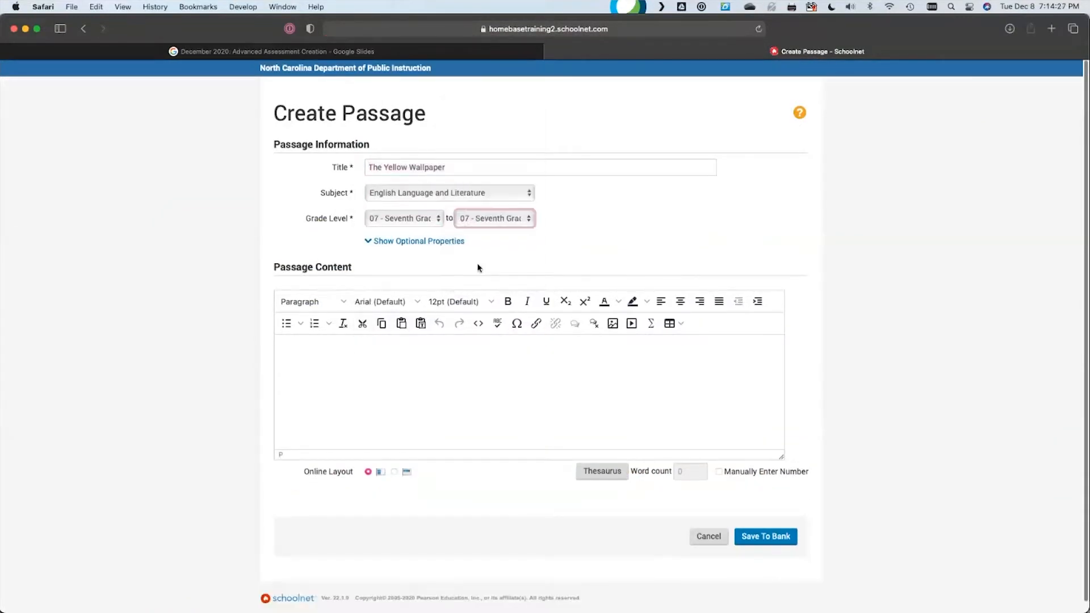
pyautogui.click(500, 277)
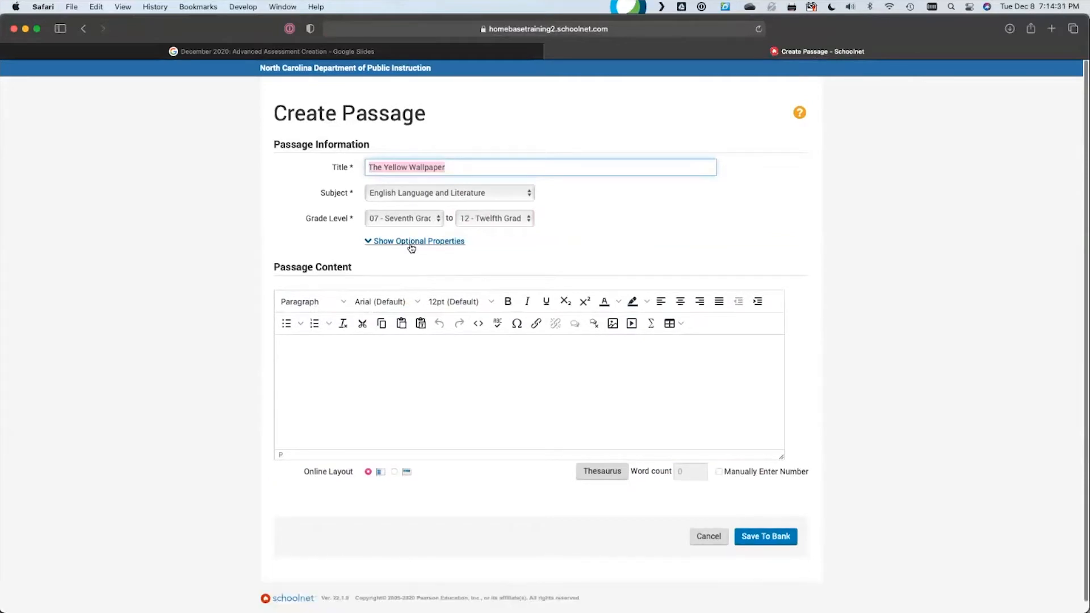
# Show the passage's optional properties, set the author to "Gilman, Charlotte Perkins" and enter a Lexile value of 920.
pyautogui.click(411, 245)
pyautogui.click(694, 280)
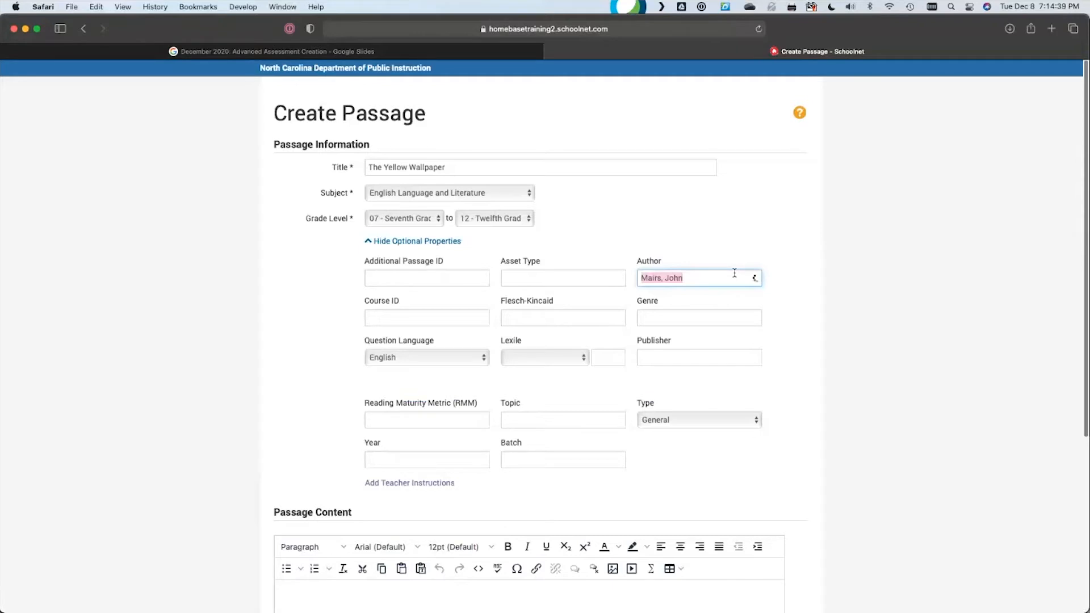
pyautogui.write('Perkins, C')
pyautogui.press('super+a')
pyautogui.write('Gilman, Charlotte Perkins')
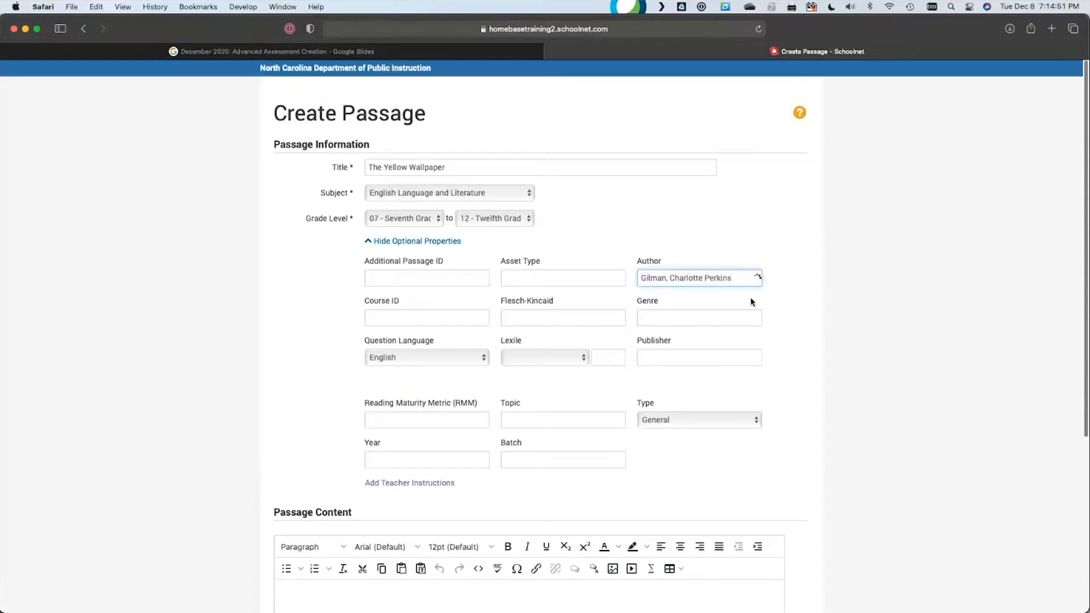
pyautogui.click(608, 359)
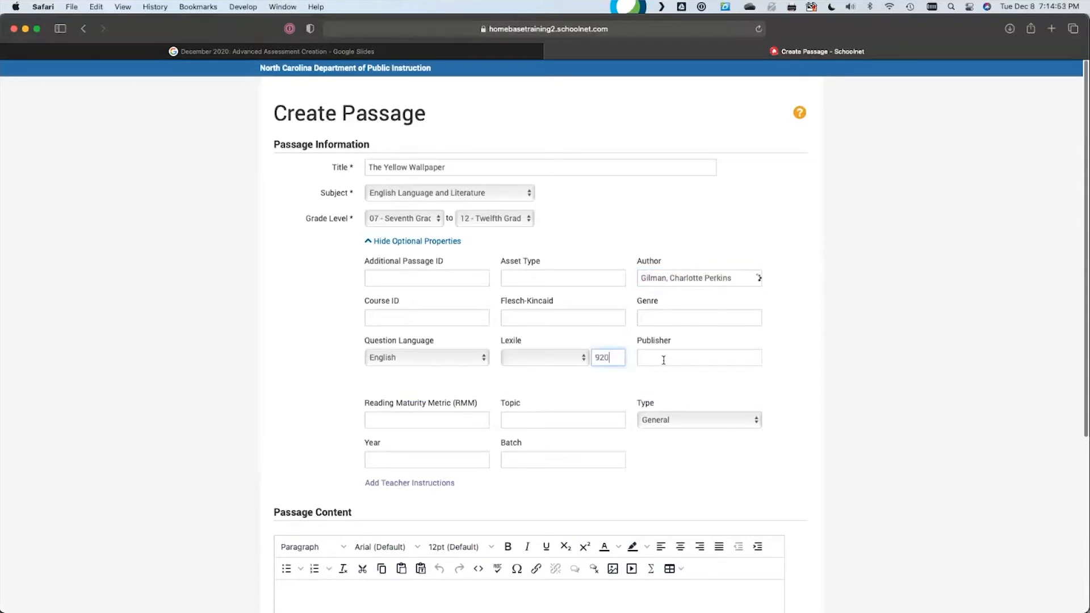
pyautogui.click(693, 384)
# Try setting the passage's year to 1892, and clear the year value again.
pyautogui.click(463, 460)
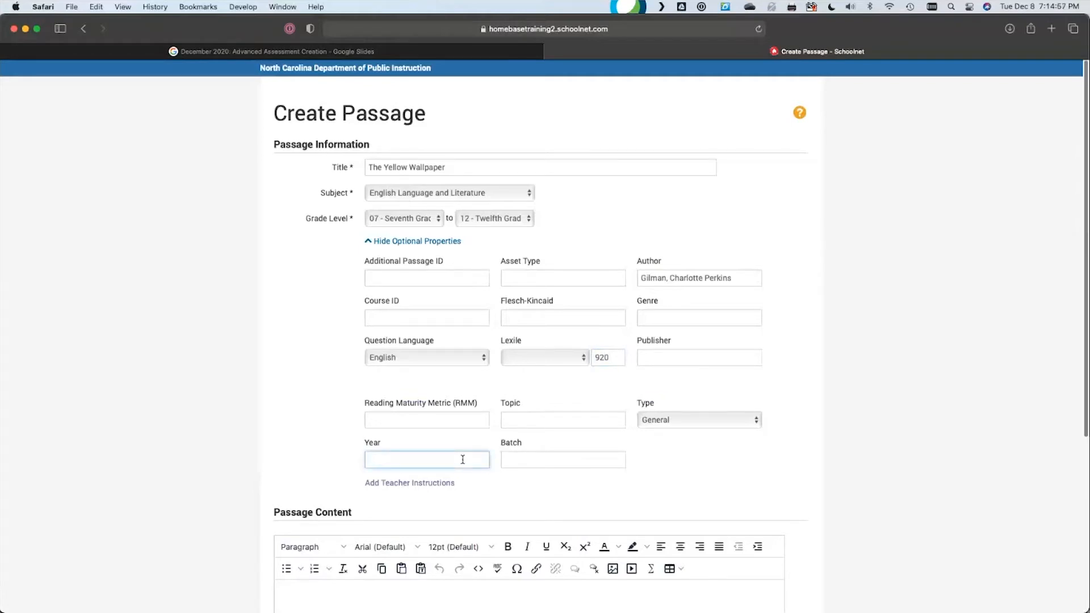
pyautogui.write('1892')
pyautogui.click(699, 482)
pyautogui.click(449, 457)
pyautogui.doubleClick(440, 458)
pyautogui.moveTo(384, 451); pyautogui.dragTo(366, 447)
pyautogui.doubleClick(393, 460)
pyautogui.press('BackSpace')
pyautogui.click(337, 453)
# Paste the copied text of The Yellow Wallpaper into the passage content.
pyautogui.scroll(-1, 827, 464)
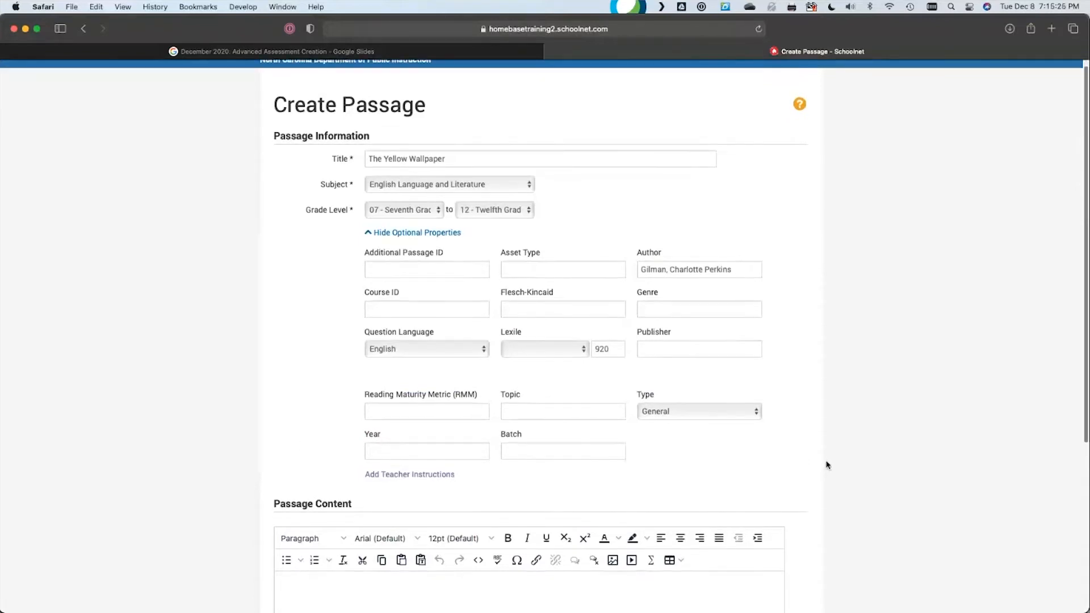
pyautogui.scroll(-5, 827, 464)
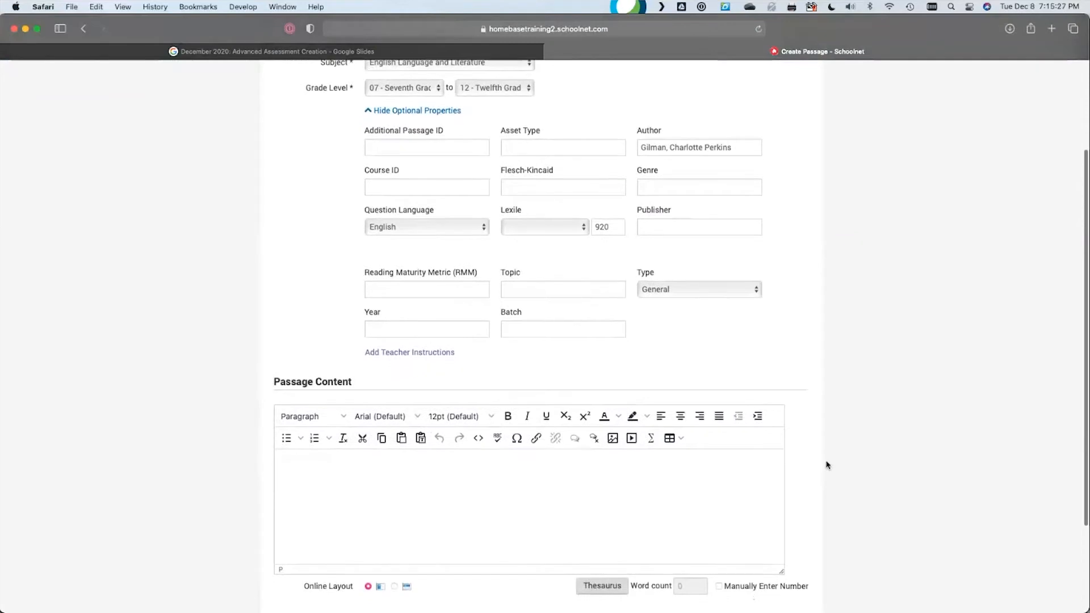
pyautogui.scroll(-5, 827, 464)
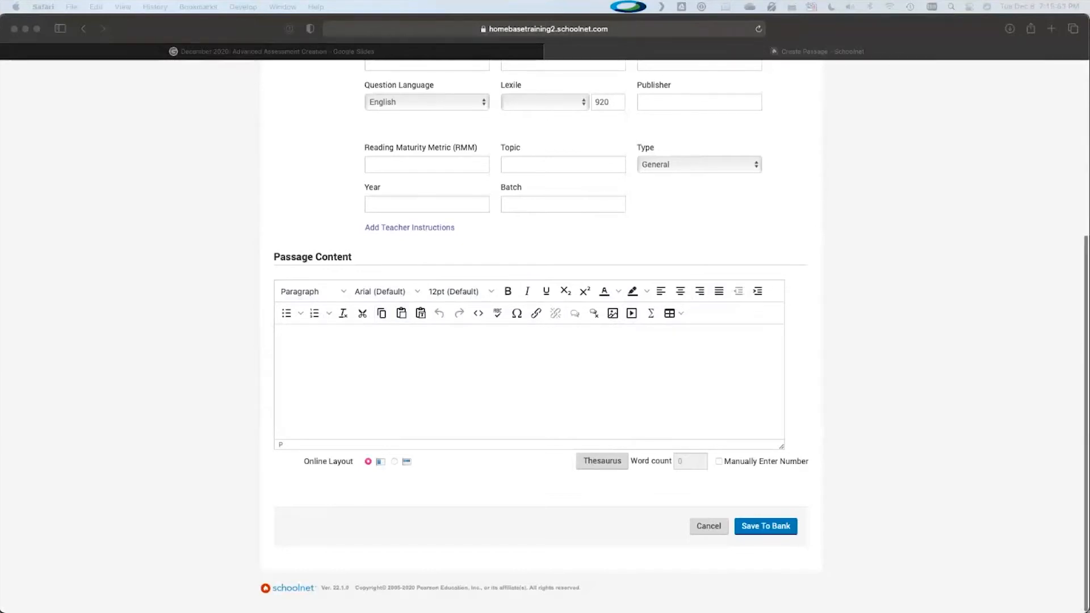
pyautogui.click(499, 406)
pyautogui.press('super+v')
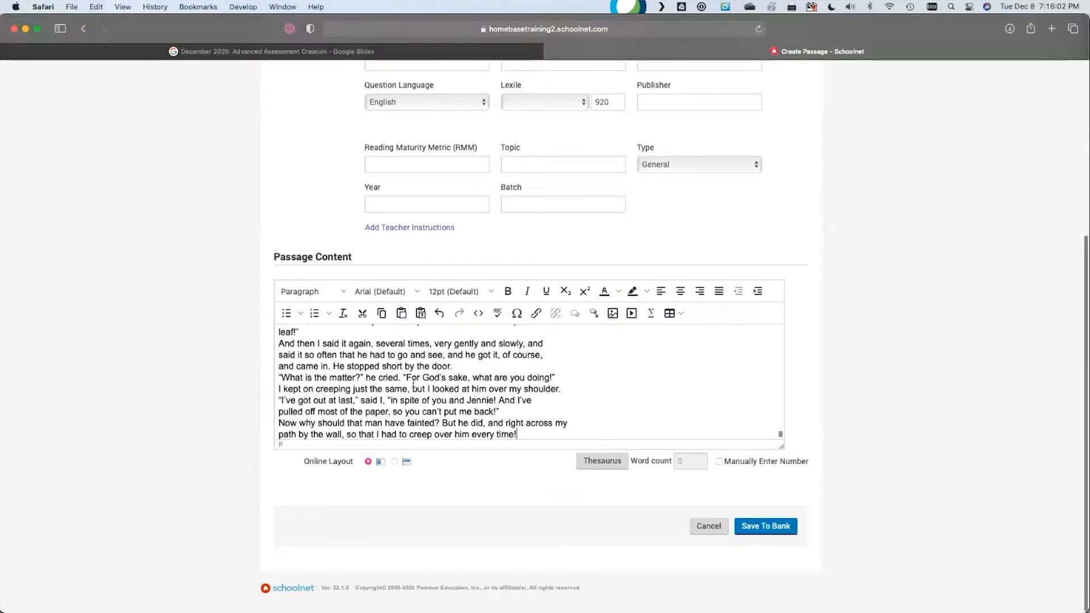
# Format the title line of the passage content as Header 1 and the author byline as Header 2.
pyautogui.scroll(20, 591, 417)
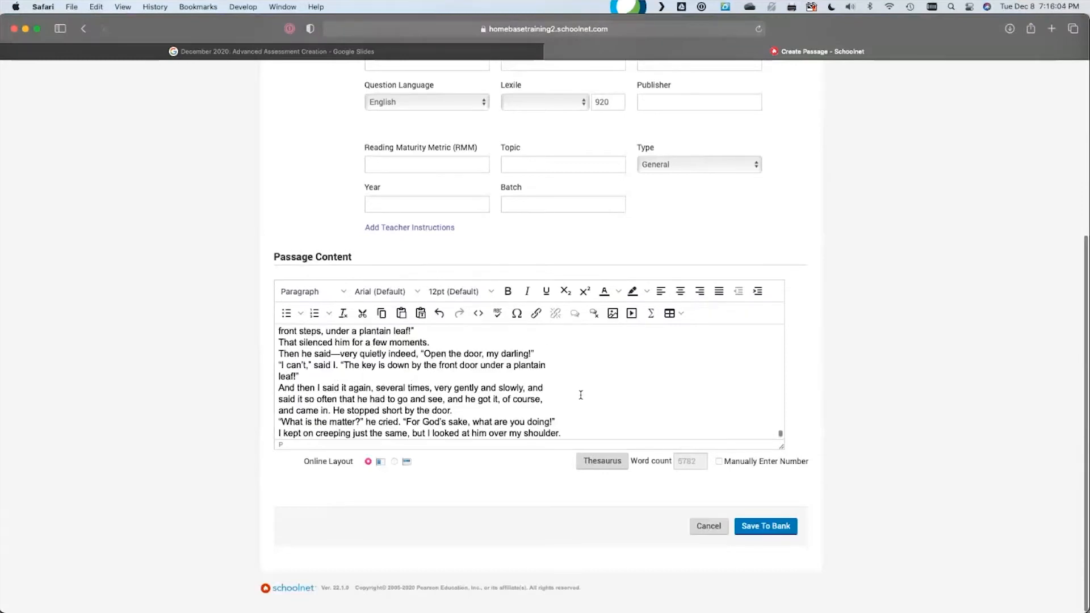
pyautogui.scroll(10, 576, 399)
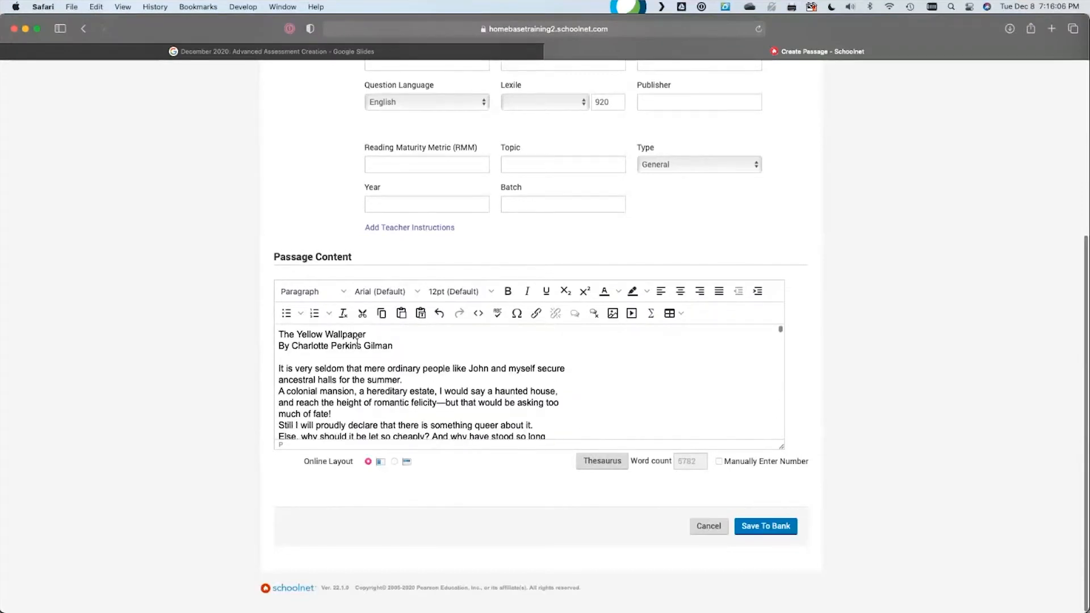
pyautogui.moveTo(369, 334); pyautogui.dragTo(278, 335)
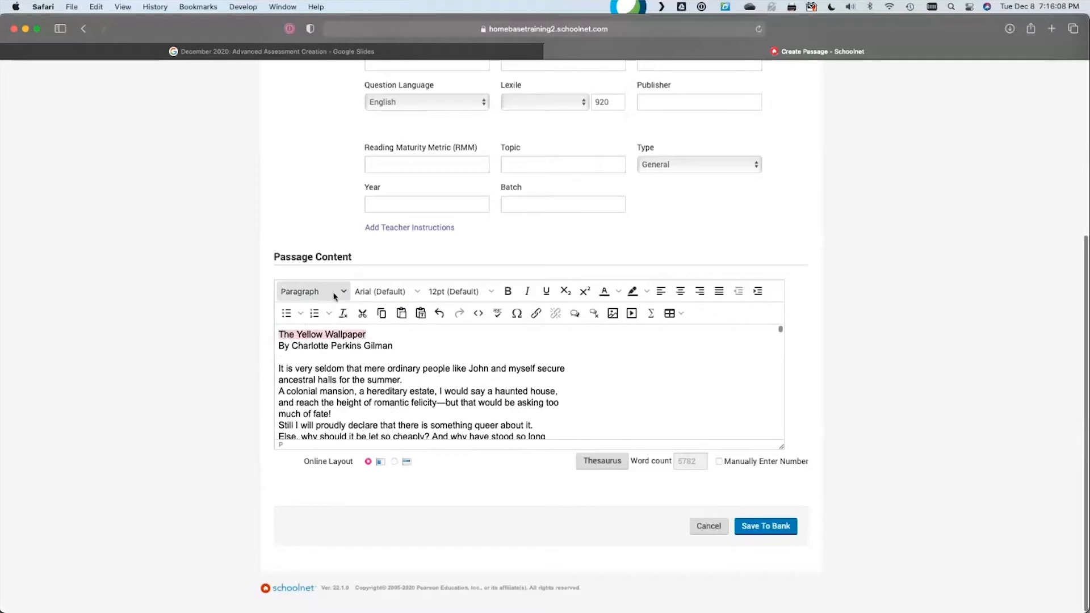
pyautogui.click(337, 292)
pyautogui.click(341, 336)
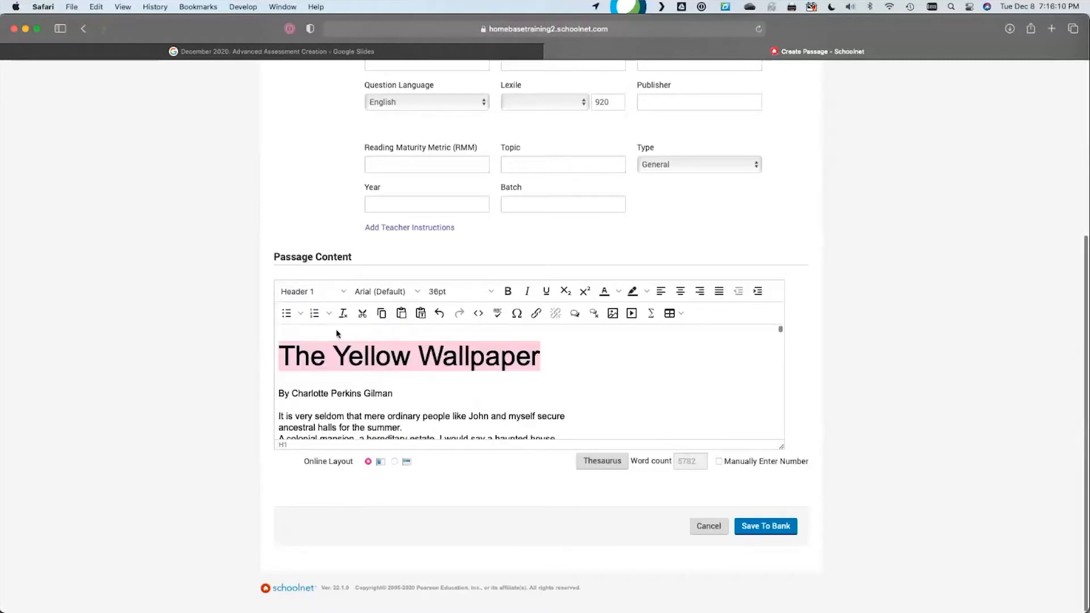
pyautogui.click(412, 397)
pyautogui.tripleClick(381, 393)
pyautogui.click(321, 292)
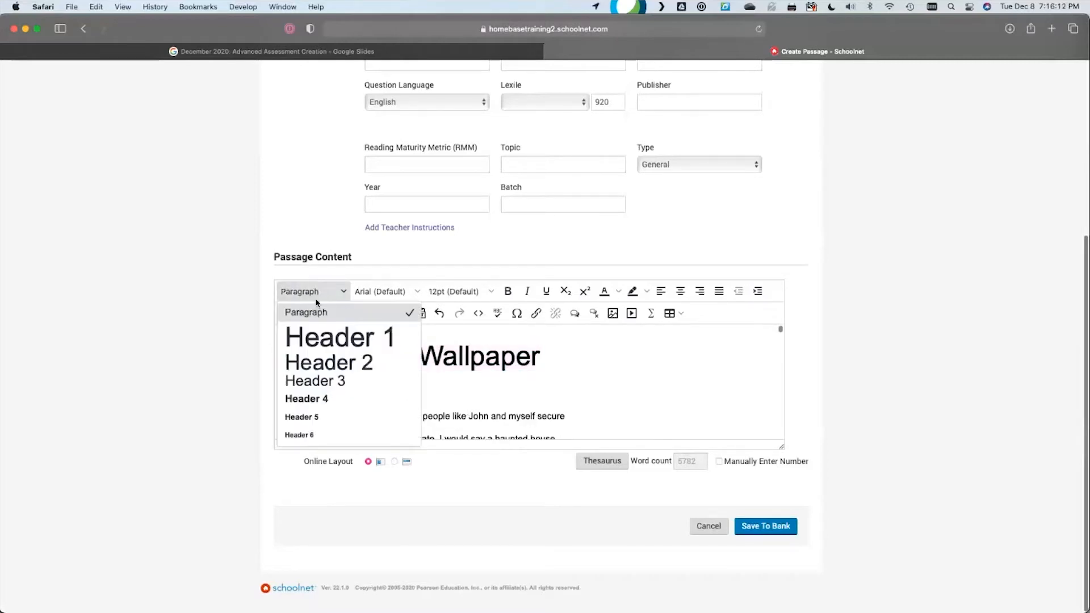
pyautogui.click(328, 361)
pyautogui.click(562, 404)
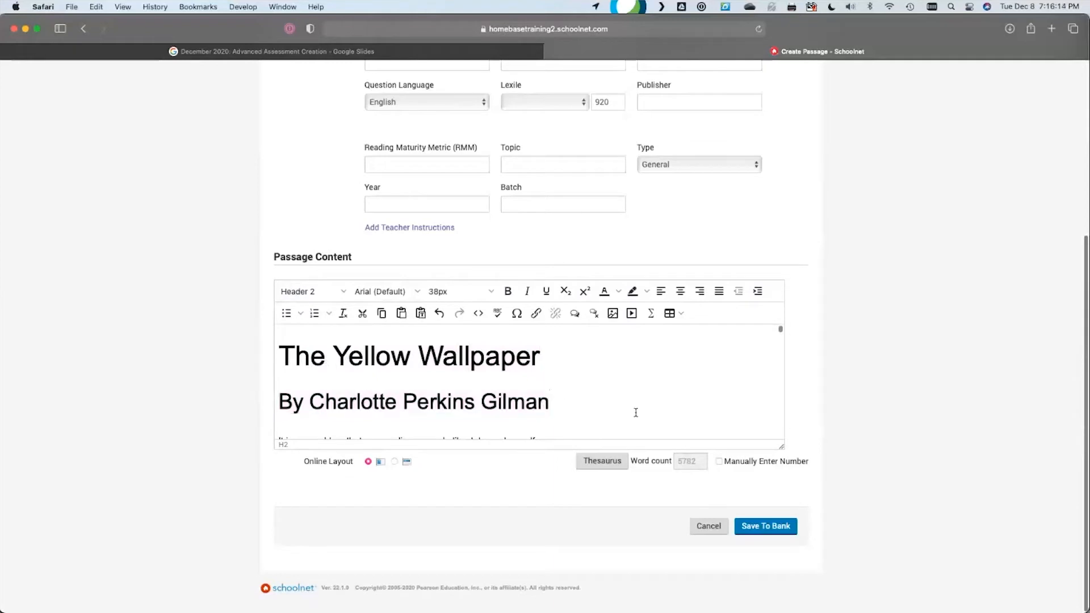
# Insert a blank line in the passage content between "much of fate!" and "Still I will proudly declare".
pyautogui.scroll(-2, 625, 397)
pyautogui.scroll(-1, 591, 409)
pyautogui.scroll(-1, 564, 412)
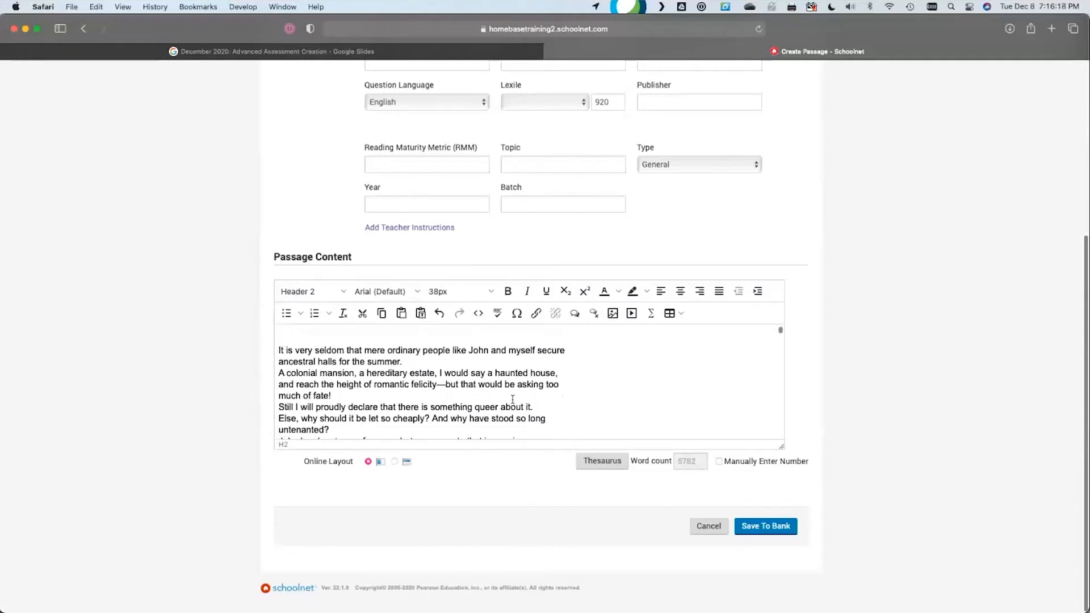
pyautogui.click(514, 398)
pyautogui.press('Return')
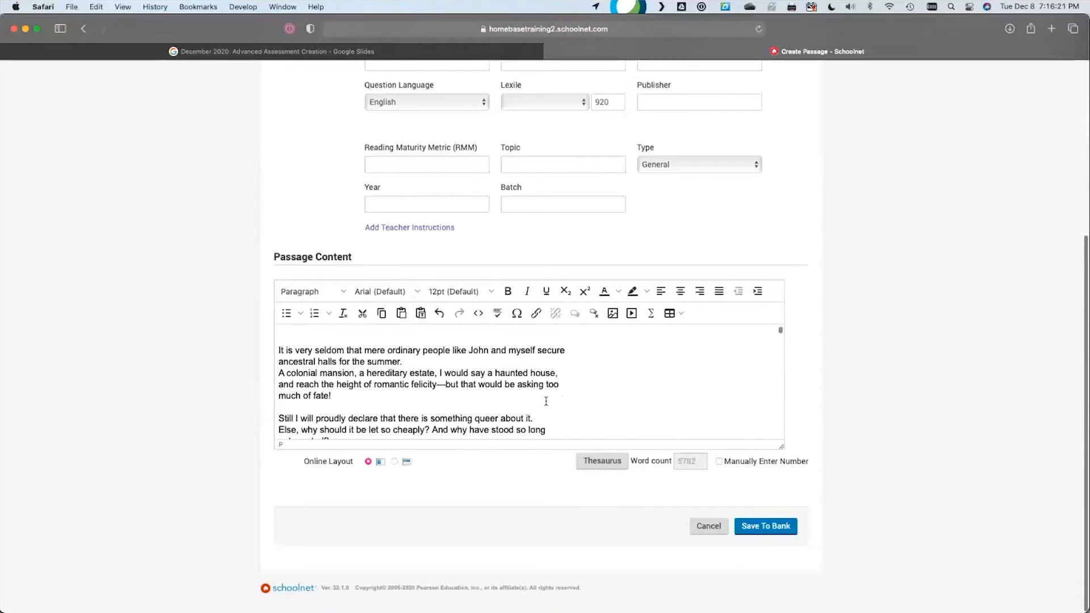
# Insert the image HBSN Sq Generic.jpg at the blank line in the passage content.
pyautogui.click(614, 318)
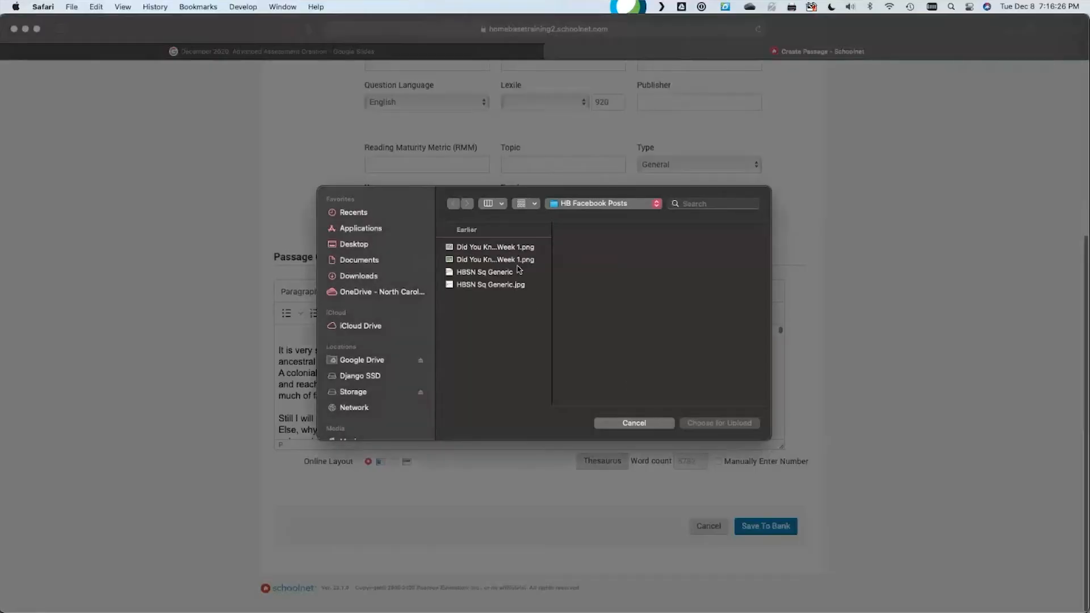
pyautogui.click(516, 285)
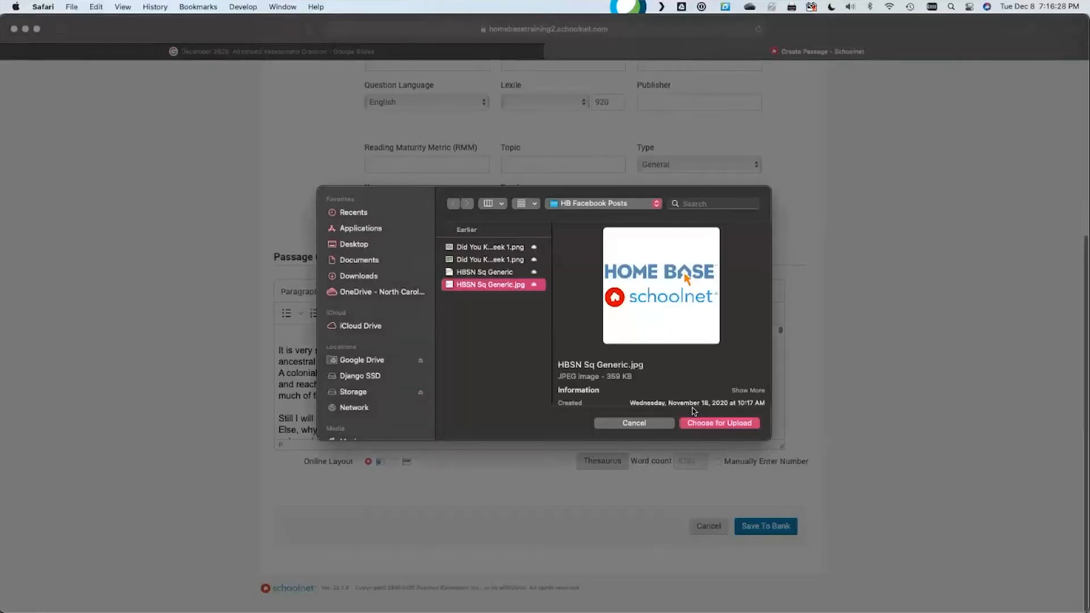
pyautogui.click(726, 424)
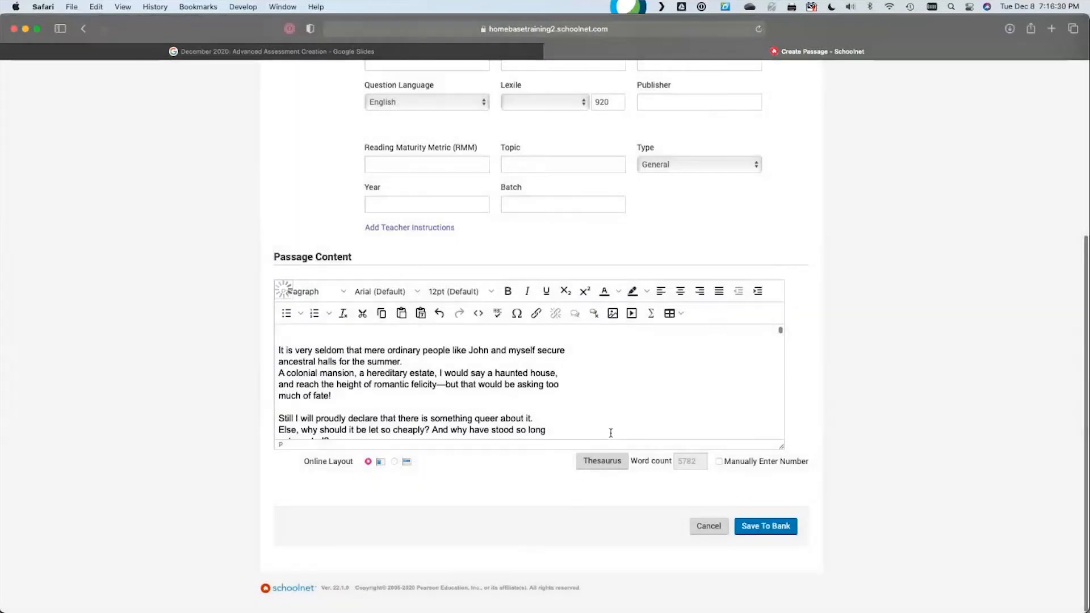
pyautogui.scroll(-1, 551, 424)
pyautogui.click(545, 419)
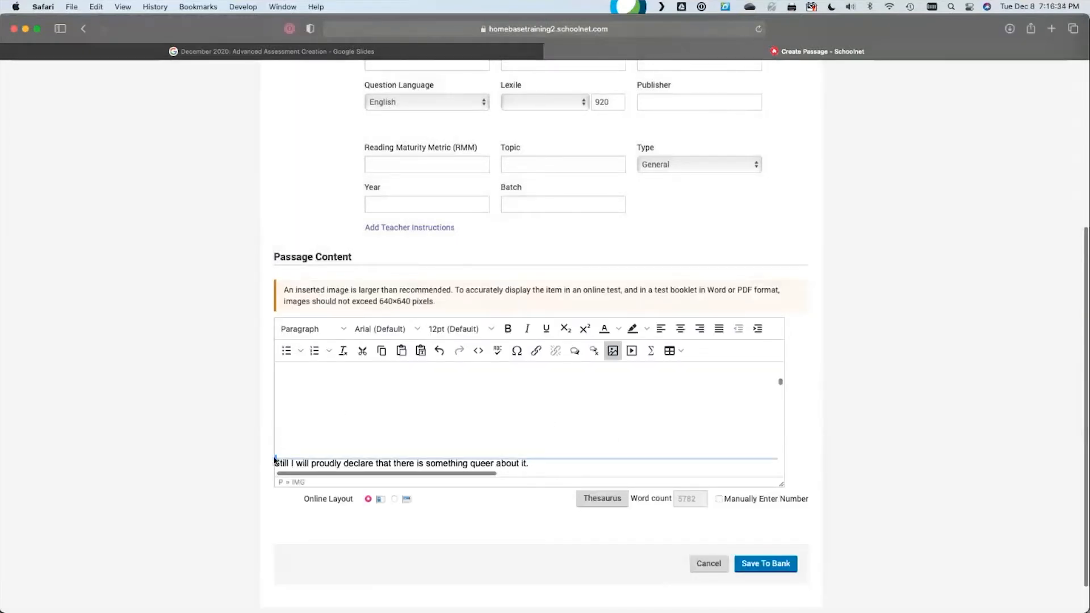
# Shrink the inserted Home Base Schoolnet image proportionally to about a fifth of the content editor's width.
pyautogui.moveTo(275, 458); pyautogui.dragTo(660, 399)
pyautogui.scroll(-10, 594, 437)
pyautogui.scroll(5, 562, 429)
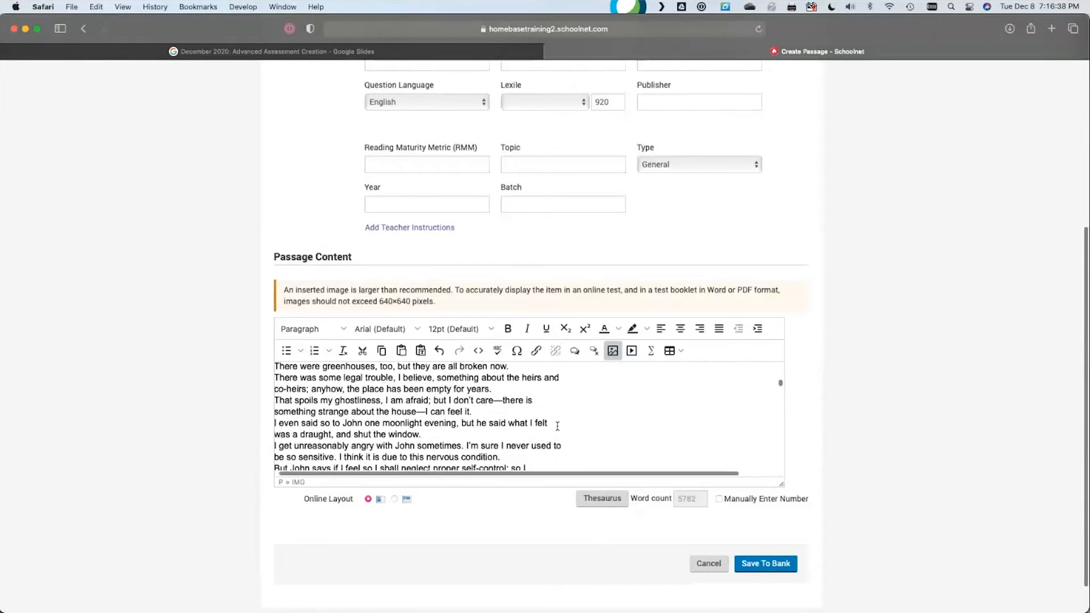
pyautogui.scroll(10, 557, 426)
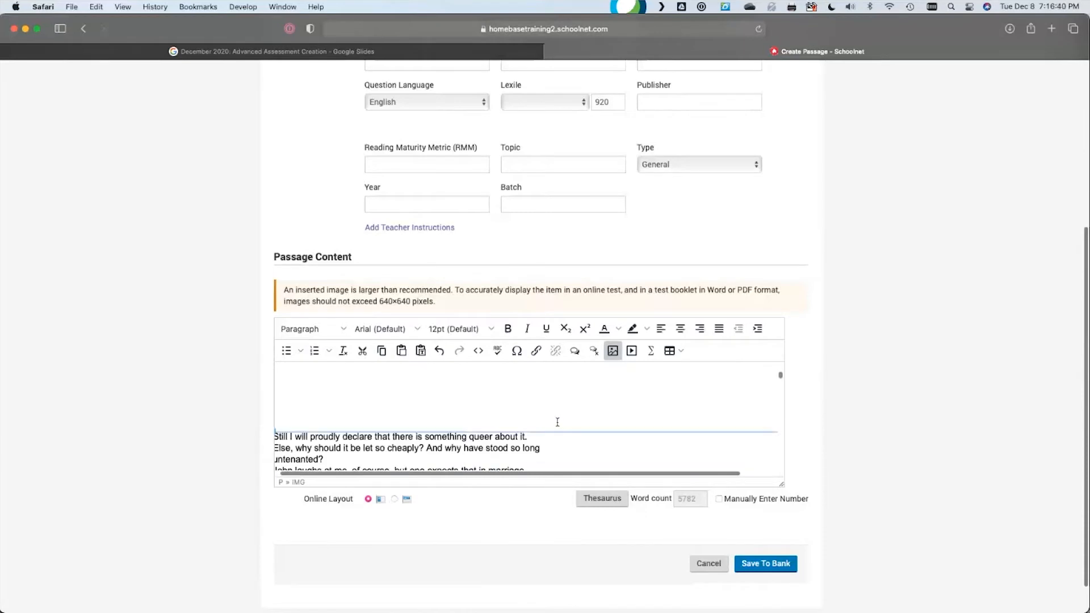
pyautogui.moveTo(278, 433); pyautogui.dragTo(675, 350)
pyautogui.scroll(10, 565, 394)
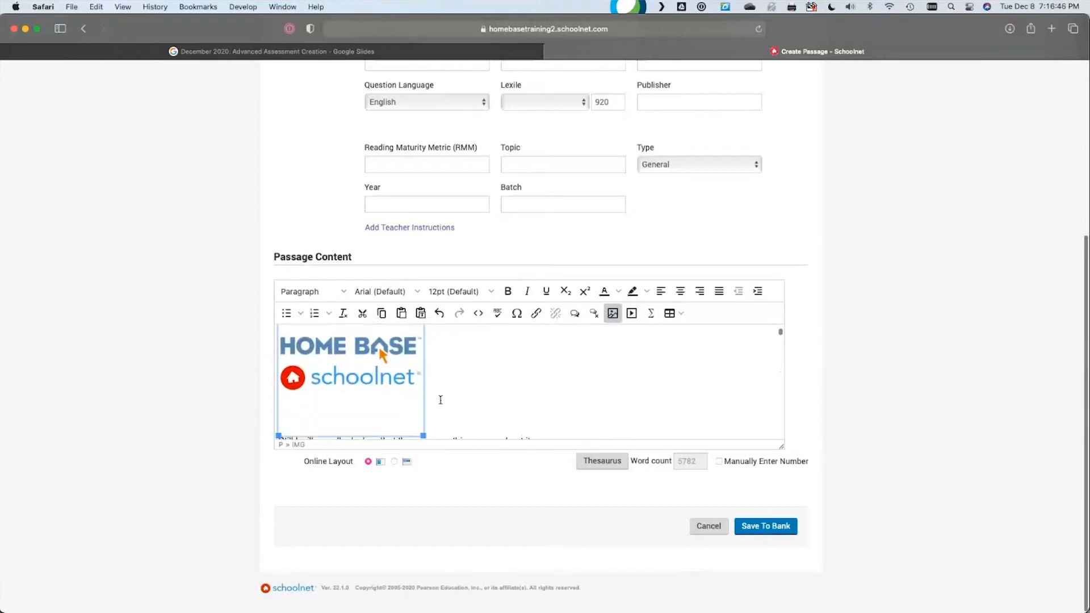
pyautogui.moveTo(421, 435); pyautogui.dragTo(370, 382)
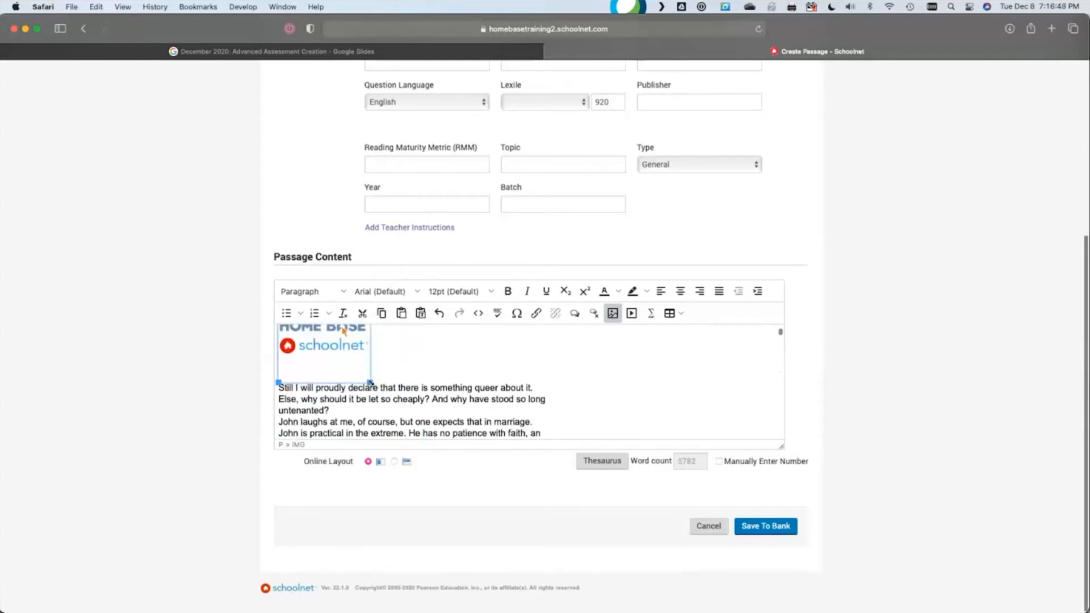
pyautogui.click(423, 364)
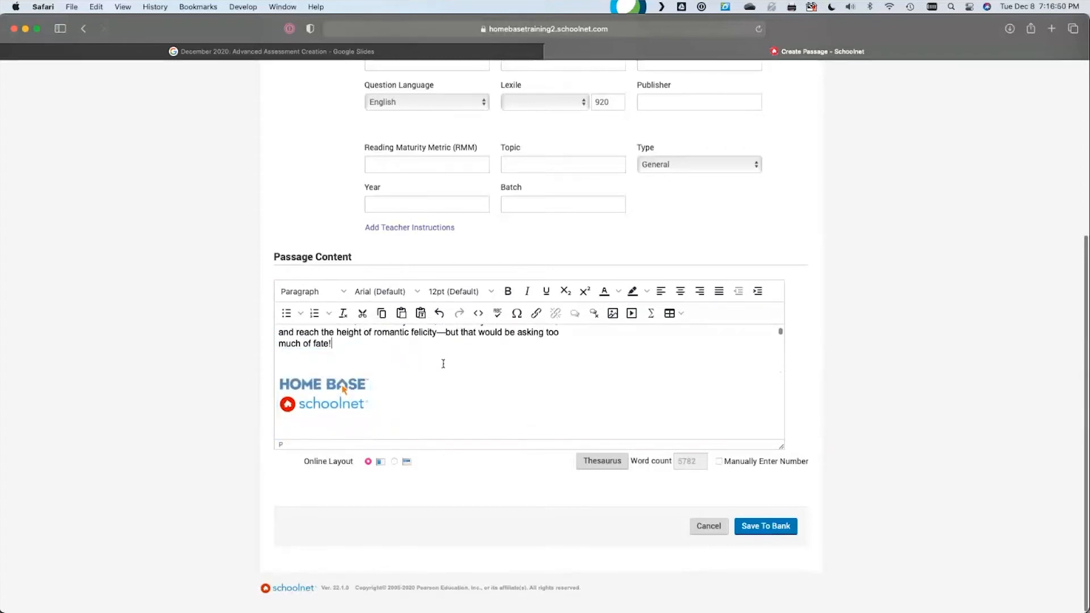
# Look through the passage text that follows the inserted image.
pyautogui.scroll(-2, 502, 384)
pyautogui.scroll(-20, 502, 383)
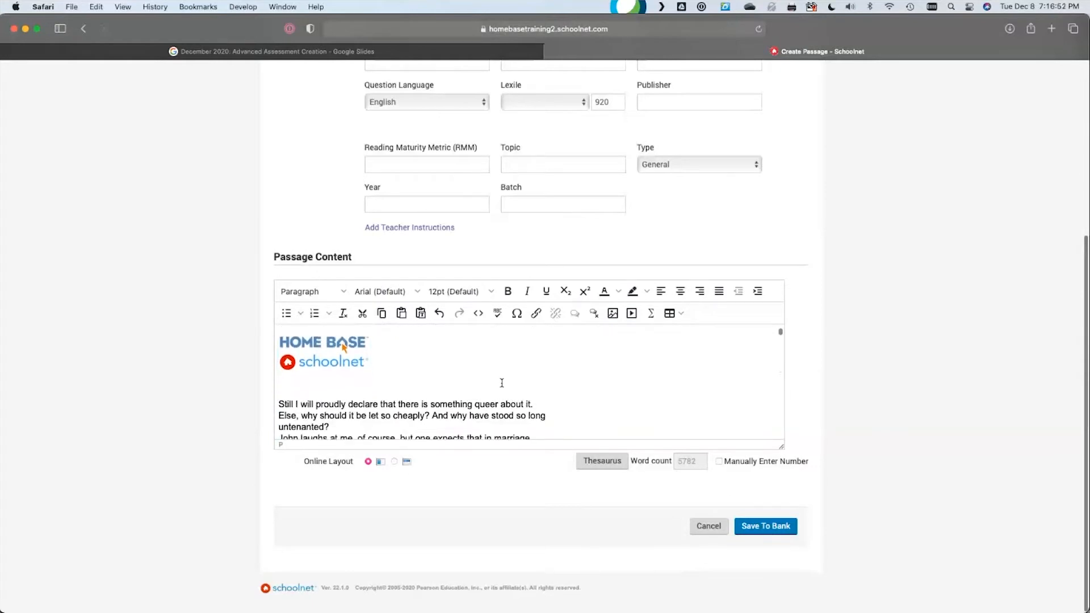
pyautogui.scroll(-15, 502, 384)
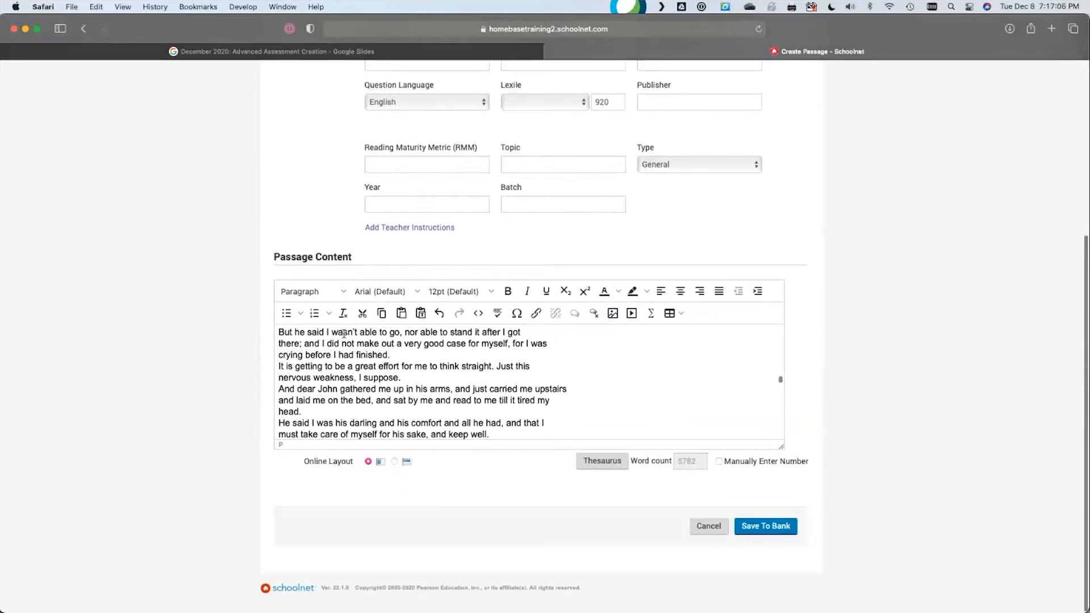
# Look up thesaurus suggestions for the word "tired" in the passage content, then close them without replacing the word.
pyautogui.scroll(-1, 331, 433)
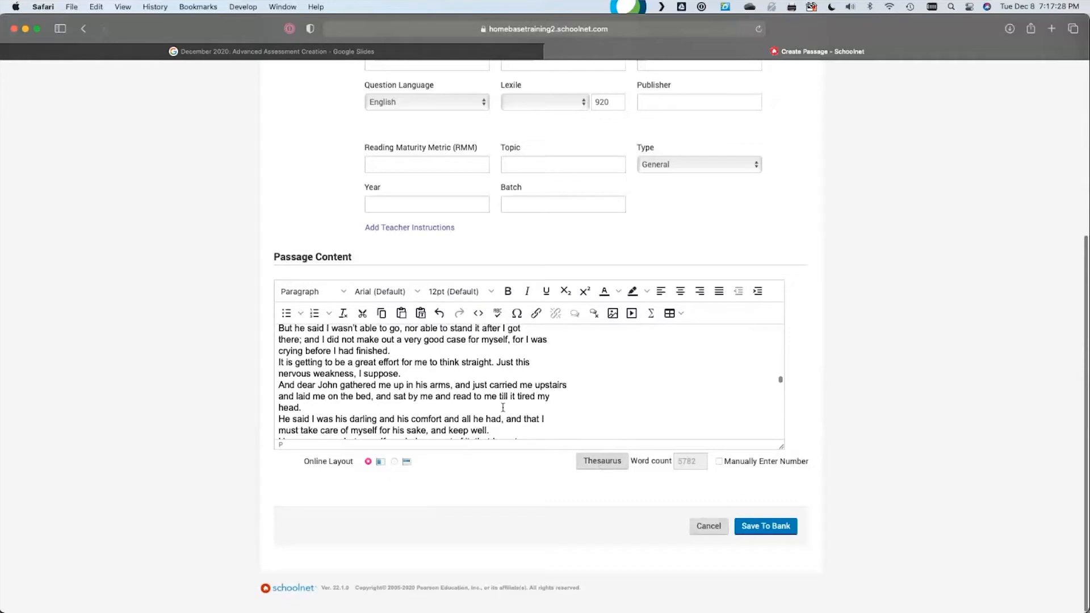
pyautogui.doubleClick(524, 397)
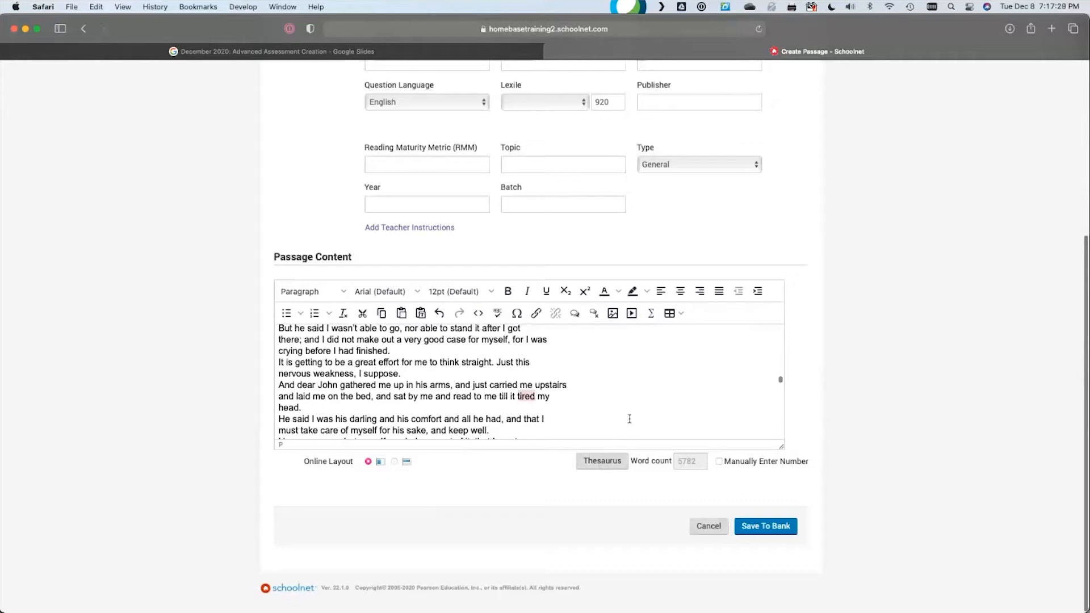
pyautogui.click(598, 469)
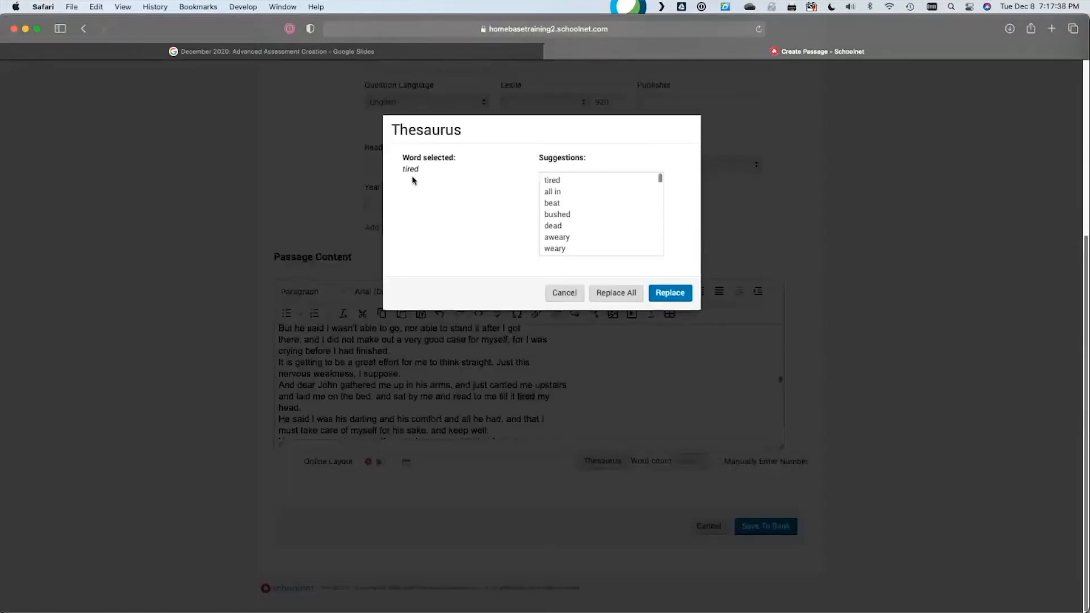
pyautogui.scroll(-5, 615, 213)
pyautogui.scroll(8, 615, 212)
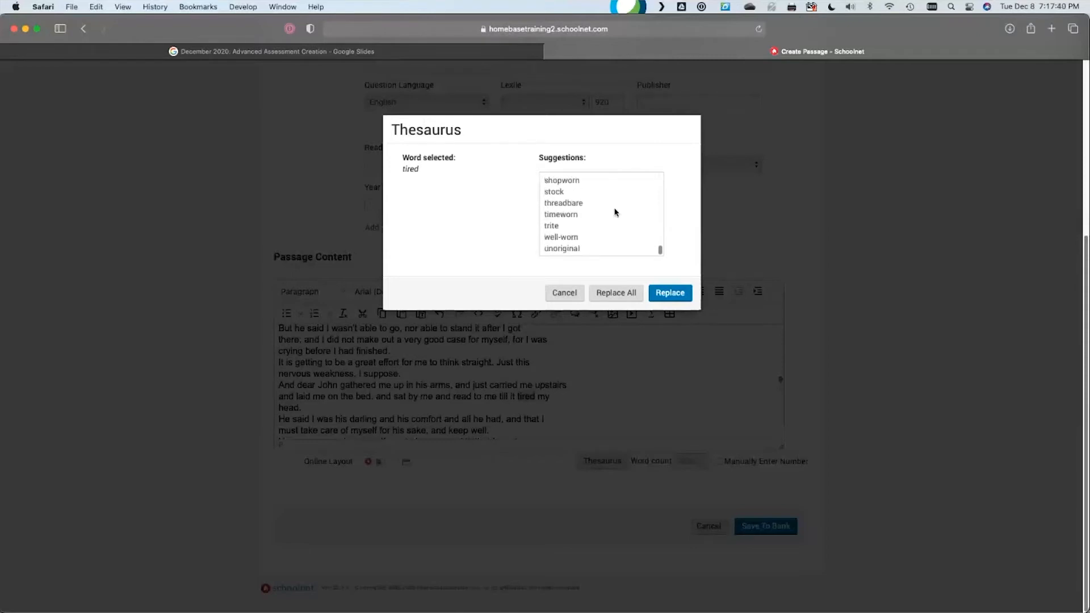
pyautogui.click(565, 293)
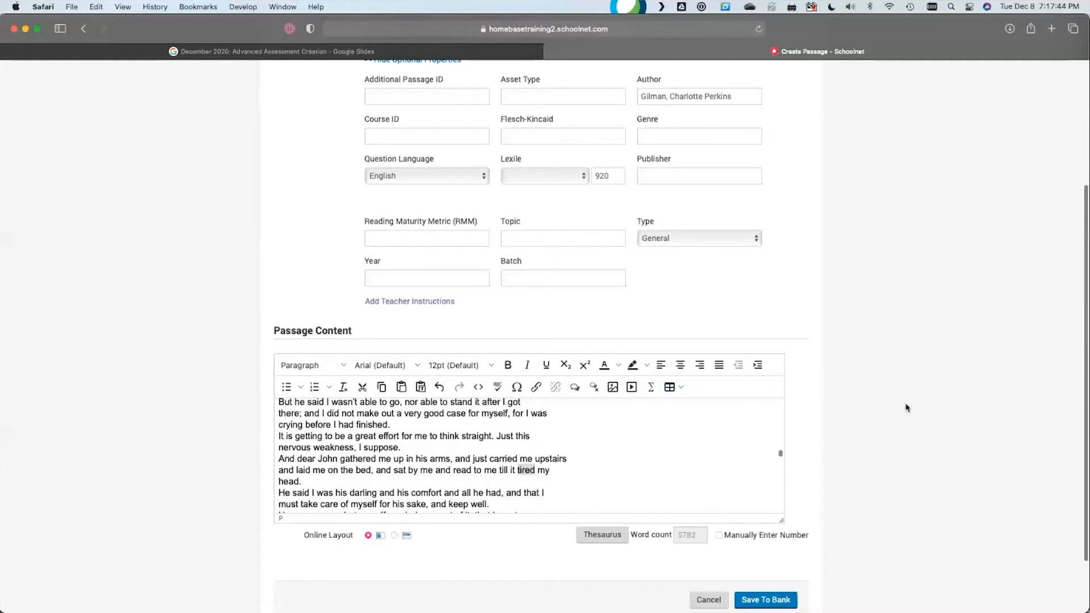
# Enable manual entry of the passage's word count and set it to 5000.
pyautogui.scroll(-1, 883, 438)
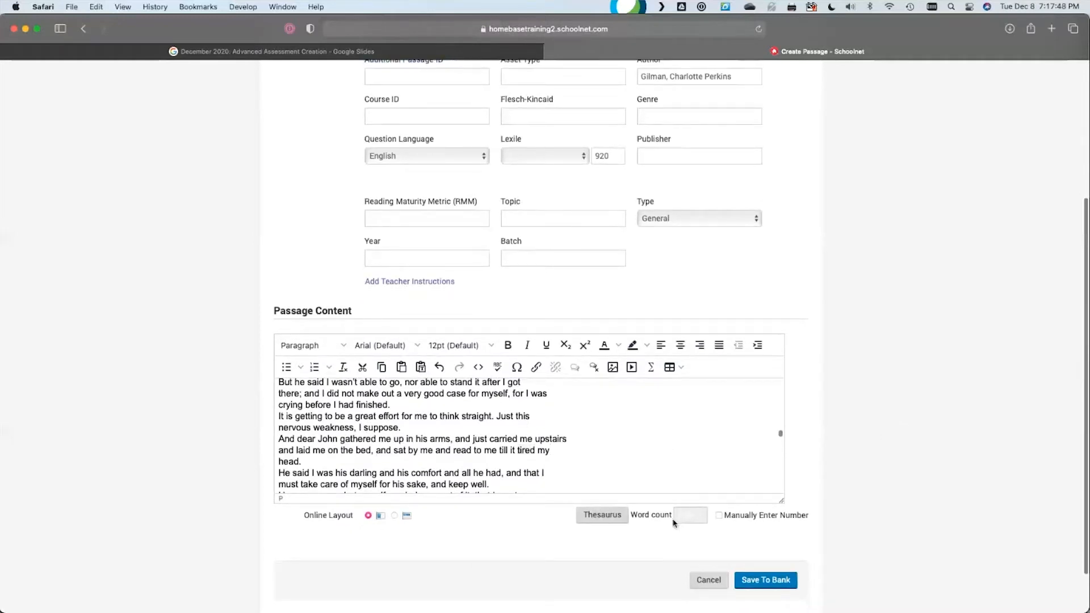
pyautogui.click(746, 520)
pyautogui.scroll(15, 647, 417)
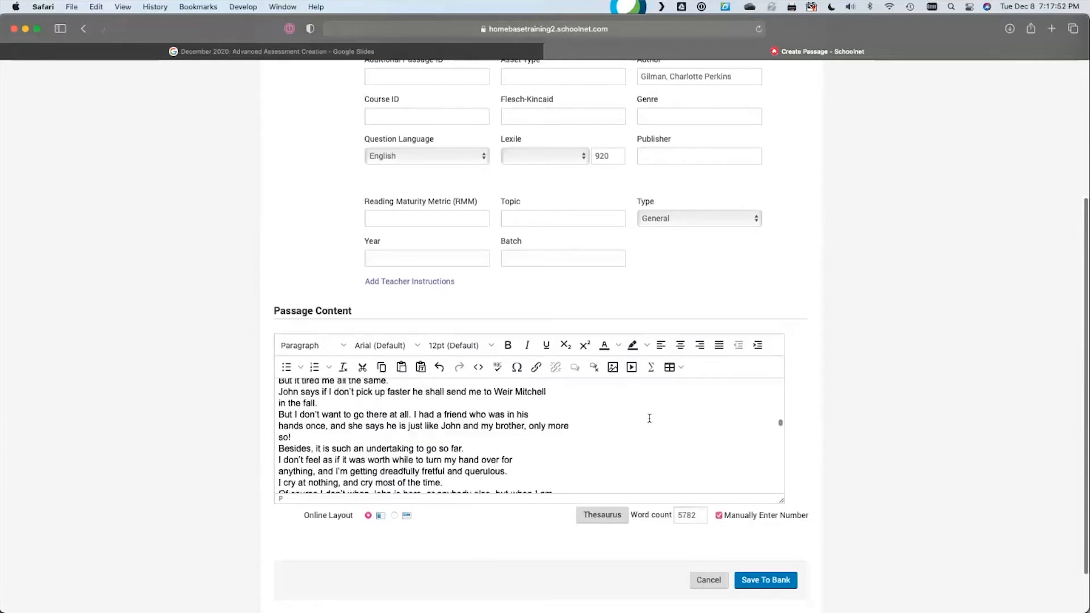
pyautogui.scroll(-10, 856, 423)
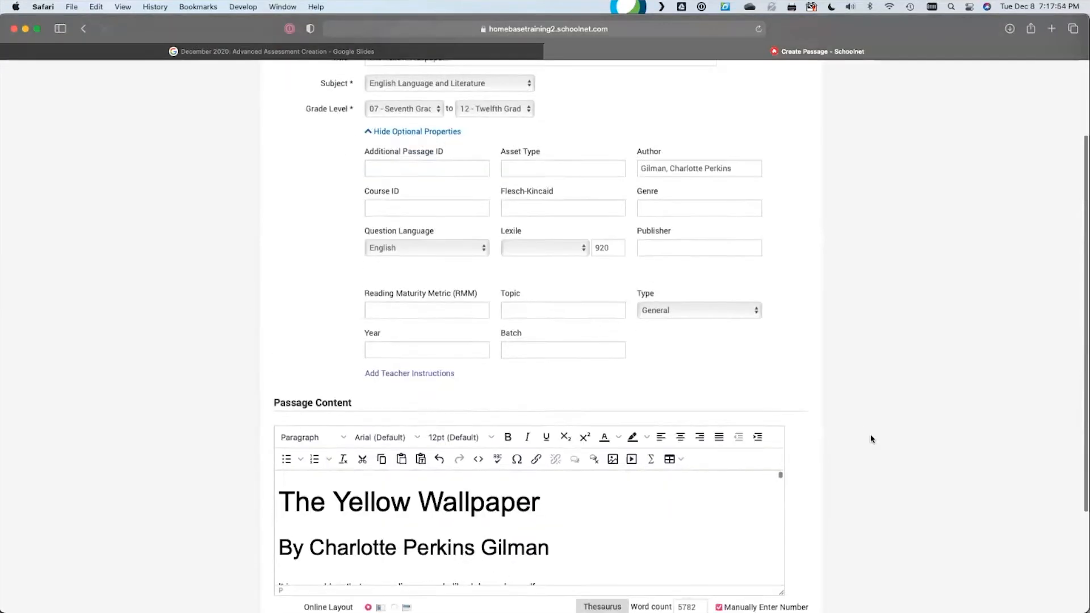
pyautogui.scroll(-1, 558, 363)
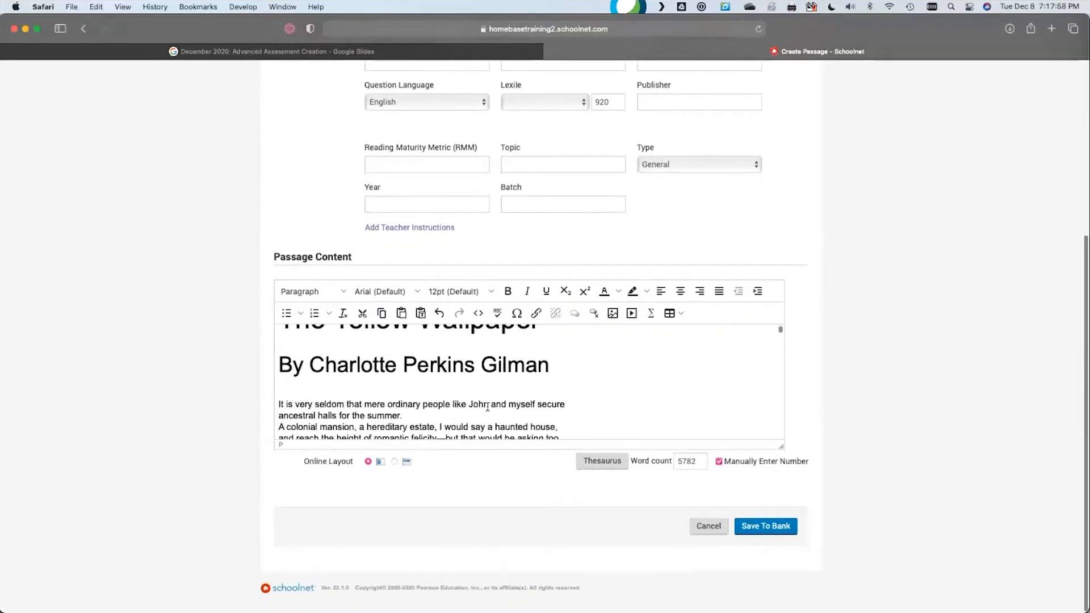
pyautogui.scroll(1, 461, 372)
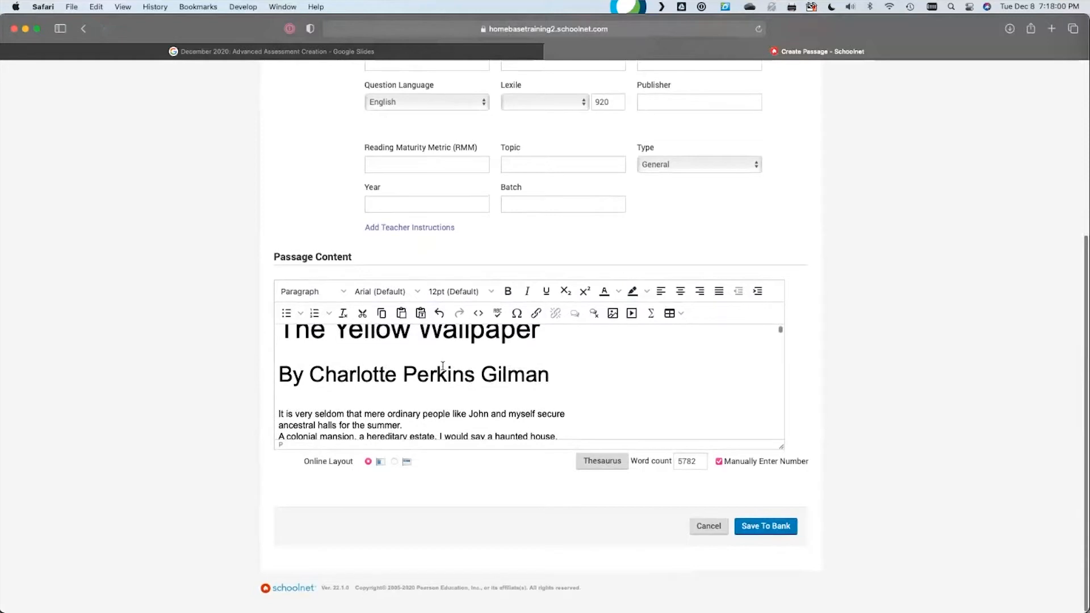
pyautogui.click(698, 463)
pyautogui.doubleClick(690, 462)
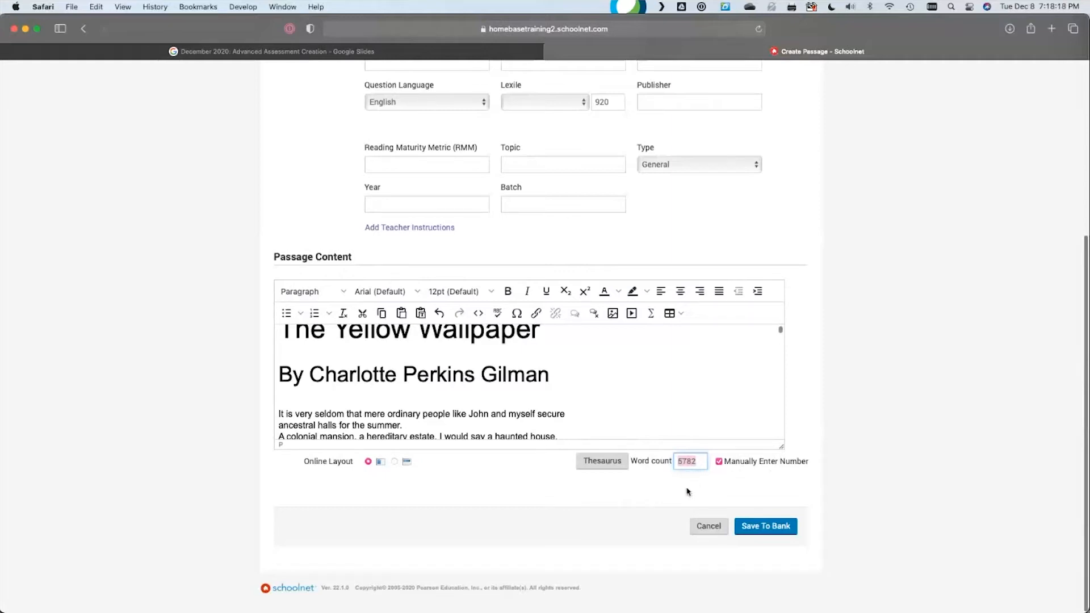
pyautogui.write('5000')
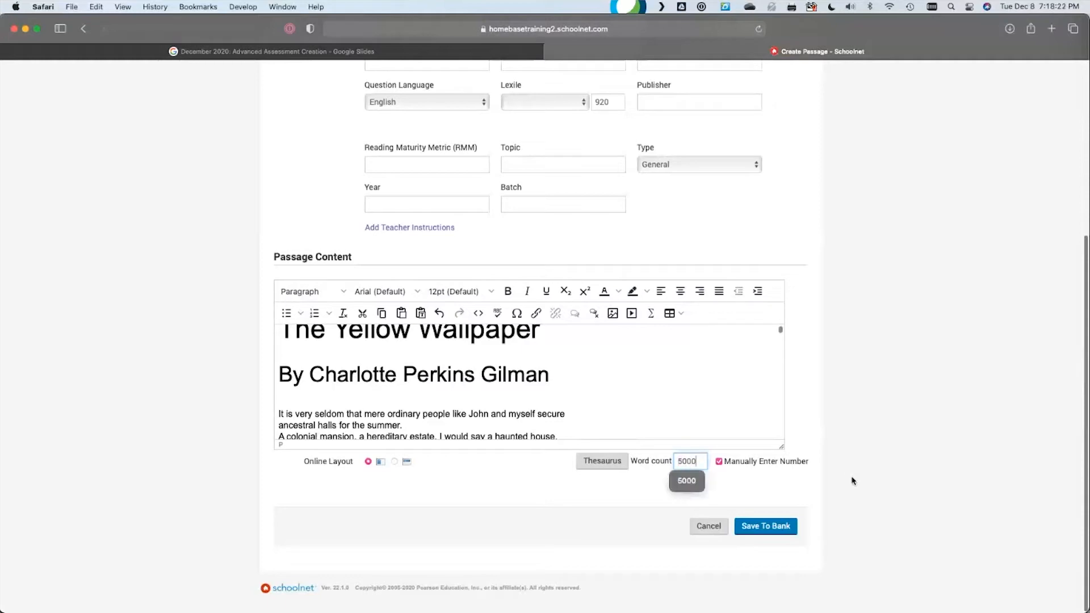
pyautogui.click(854, 481)
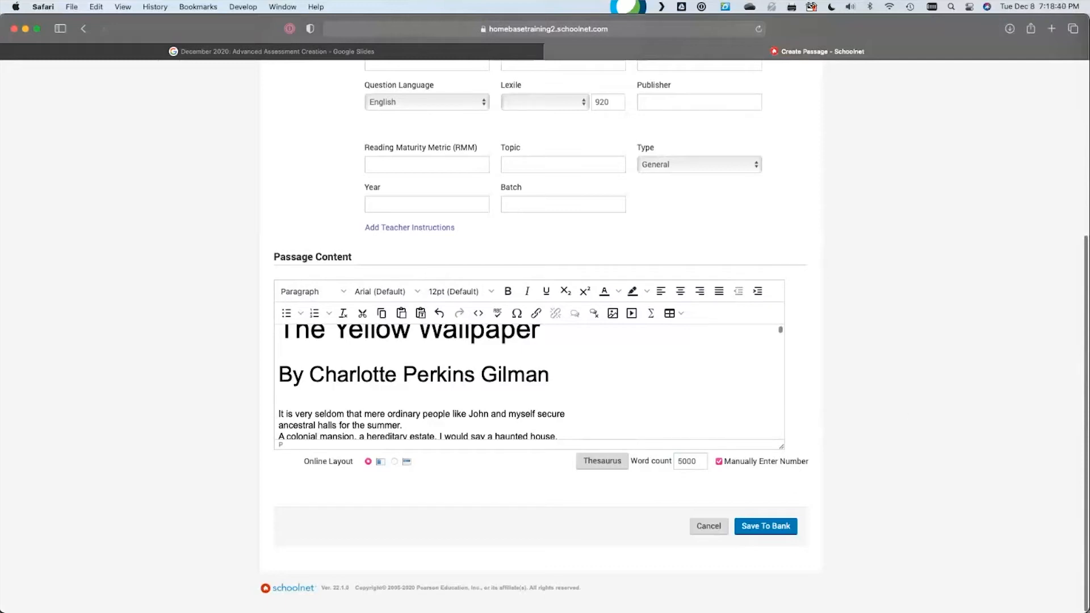
# Highlight in yellow the passage sentence ending "of course, but one expects that in marriage.".
pyautogui.scroll(-1, 618, 390)
pyautogui.scroll(-2, 579, 409)
pyautogui.scroll(-8, 401, 431)
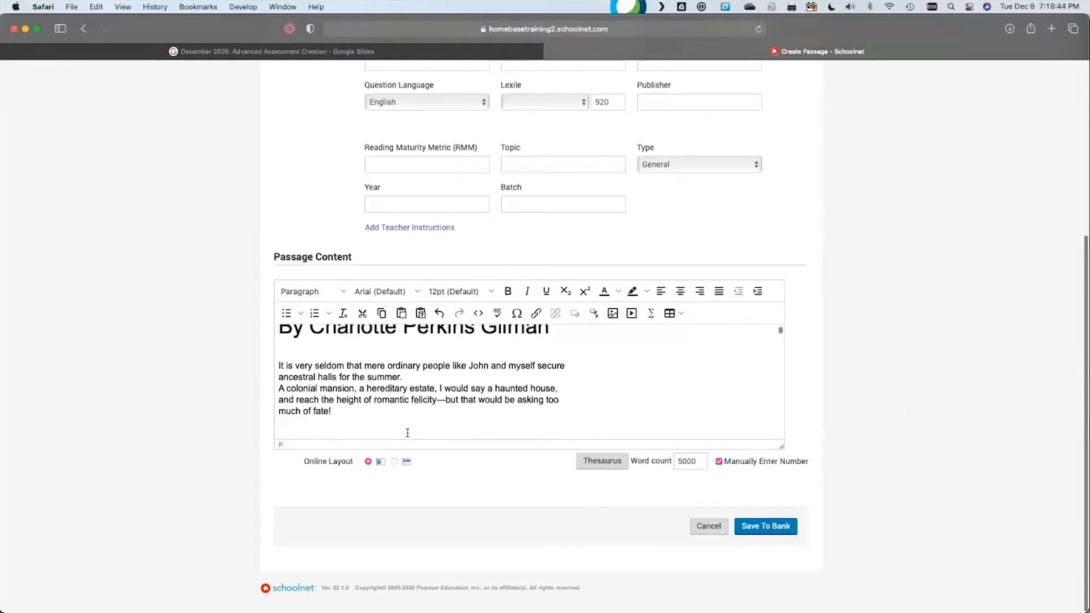
pyautogui.scroll(-6, 407, 433)
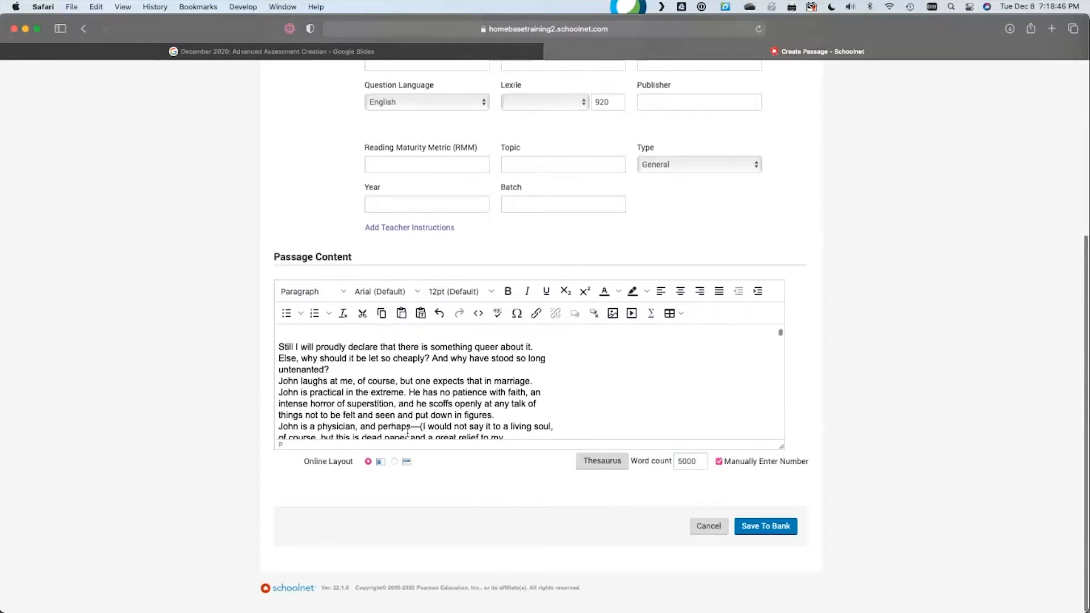
pyautogui.moveTo(533, 383); pyautogui.dragTo(279, 384)
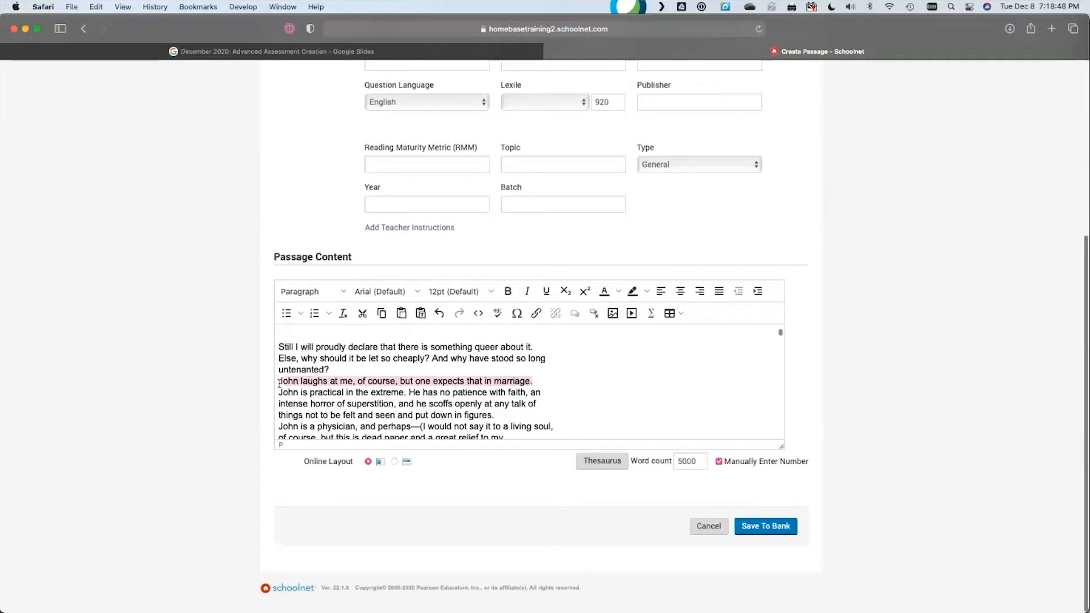
pyautogui.click(647, 291)
pyautogui.click(649, 310)
pyautogui.click(550, 394)
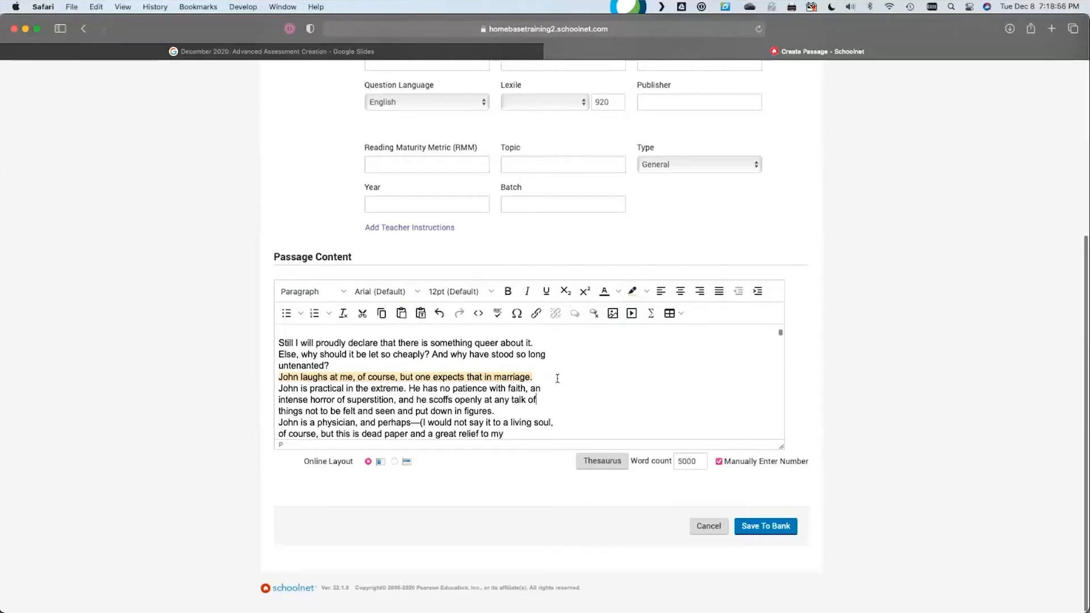
# Save the finished passage to the Personal Bank.
pyautogui.scroll(-1, 581, 384)
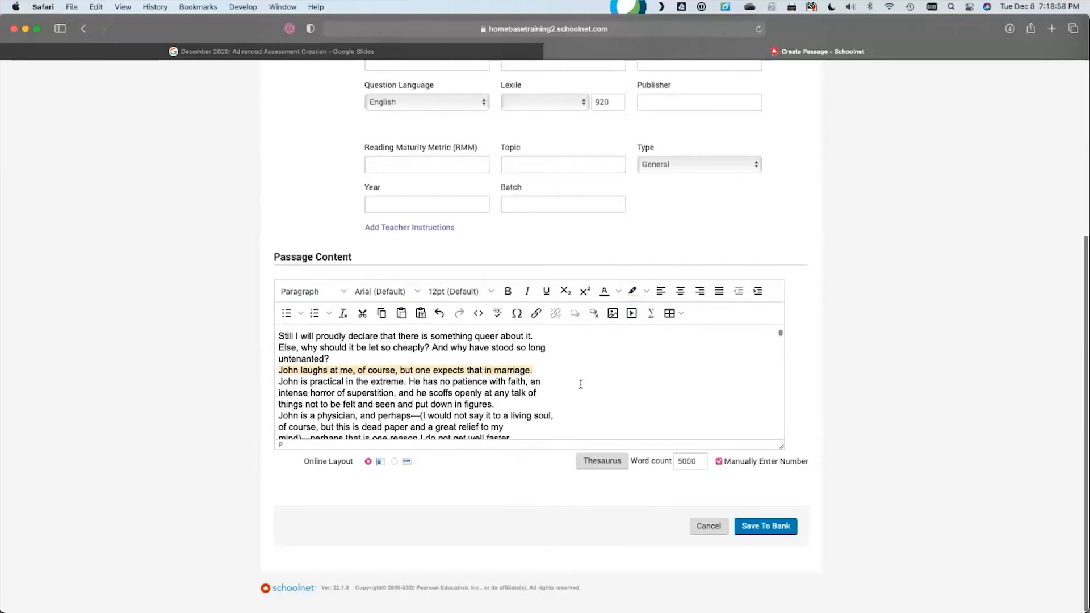
pyautogui.scroll(-10, 580, 384)
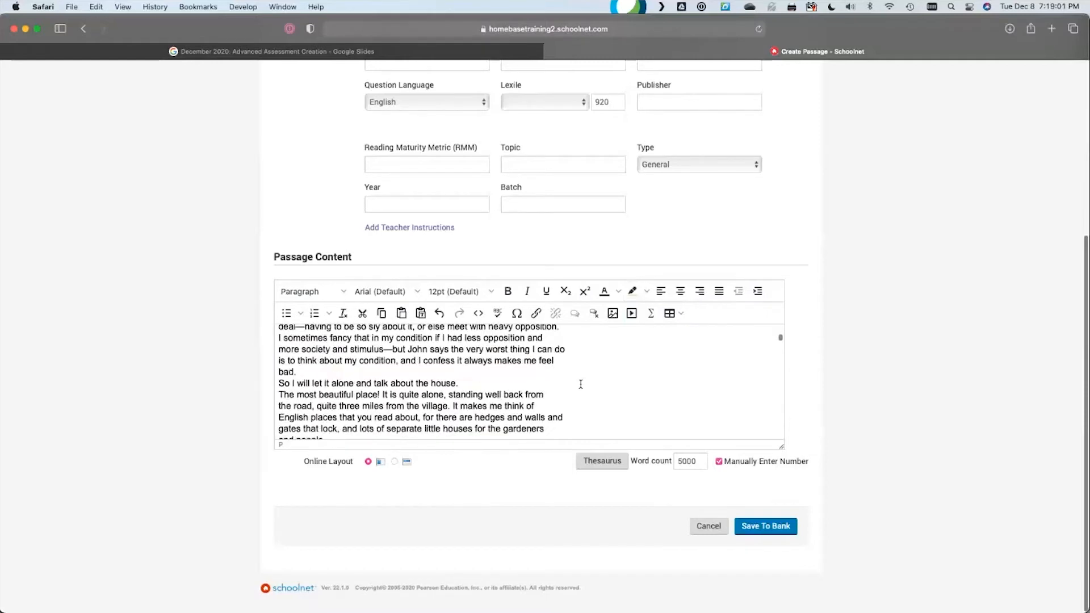
pyautogui.click(779, 527)
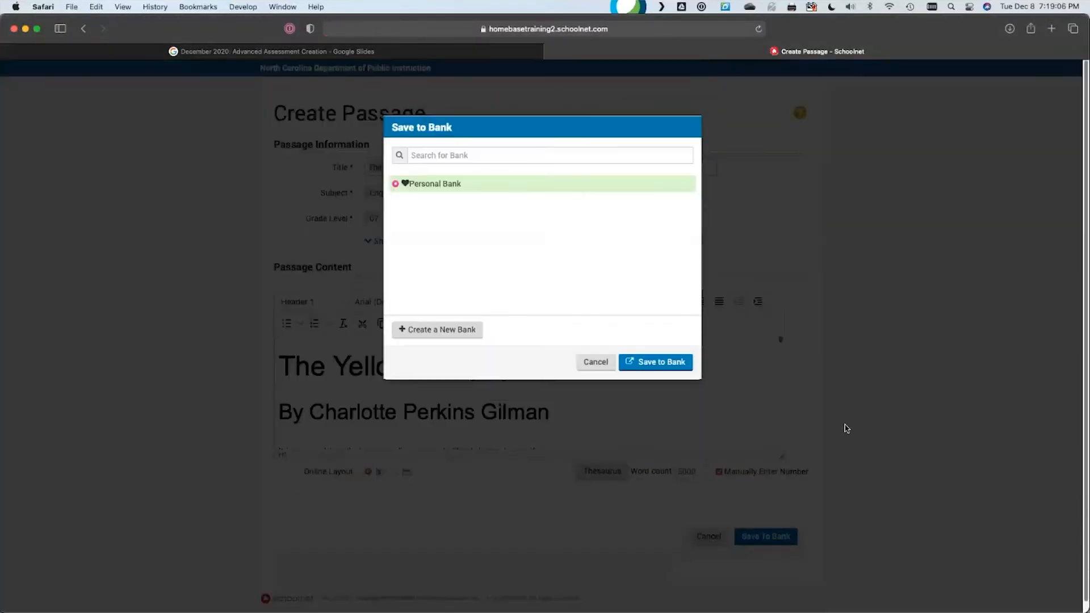
pyautogui.moveTo(421, 184)
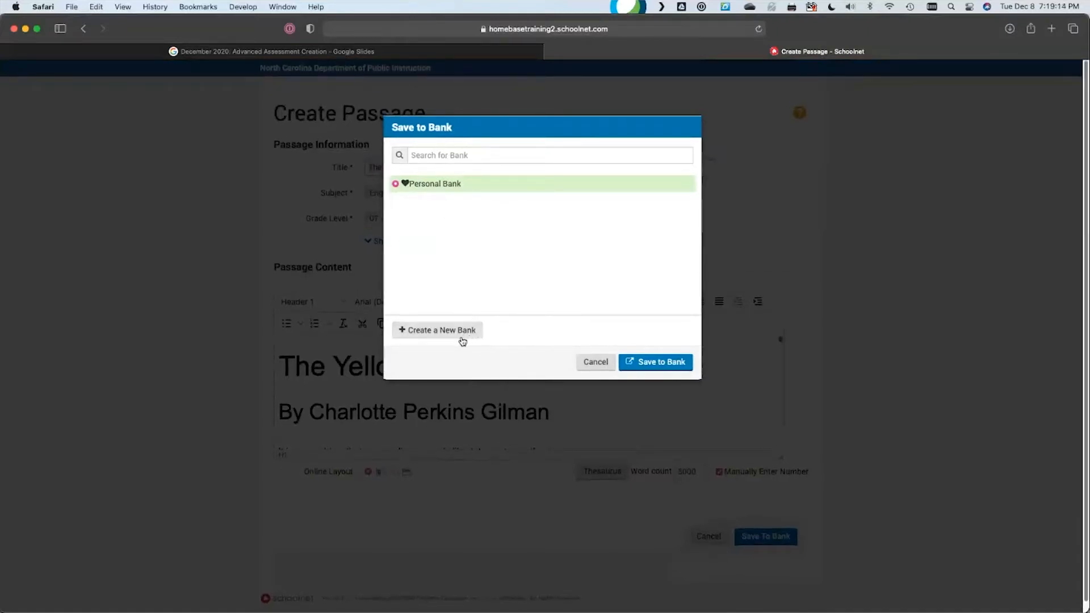
pyautogui.click(666, 366)
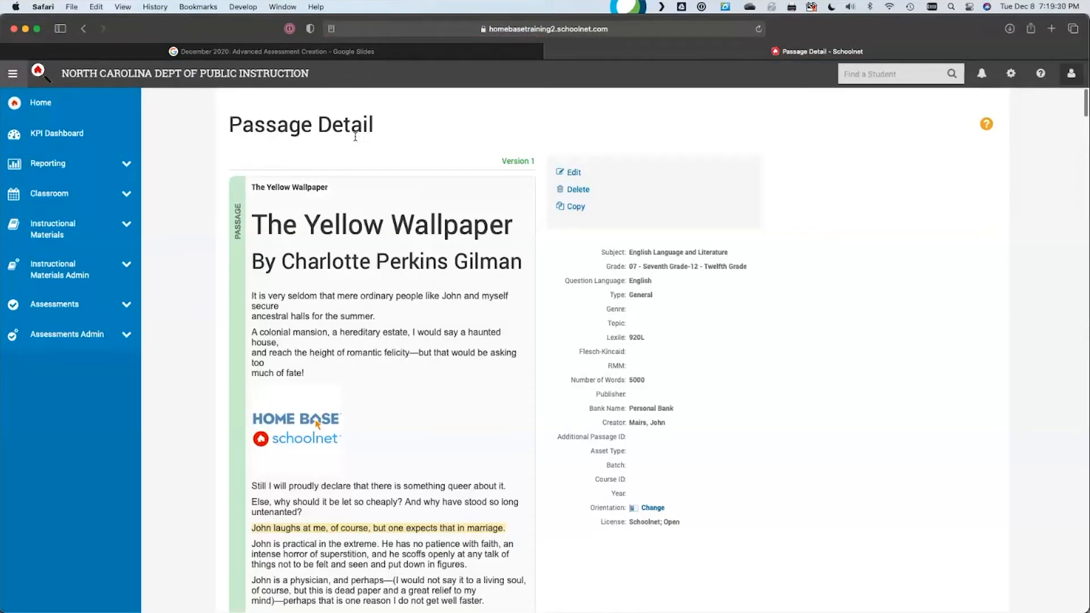
# Review the saved passage's image, highlighted sentence and Lexile property, and read through to the end of its text.
pyautogui.scroll(-2, 704, 380)
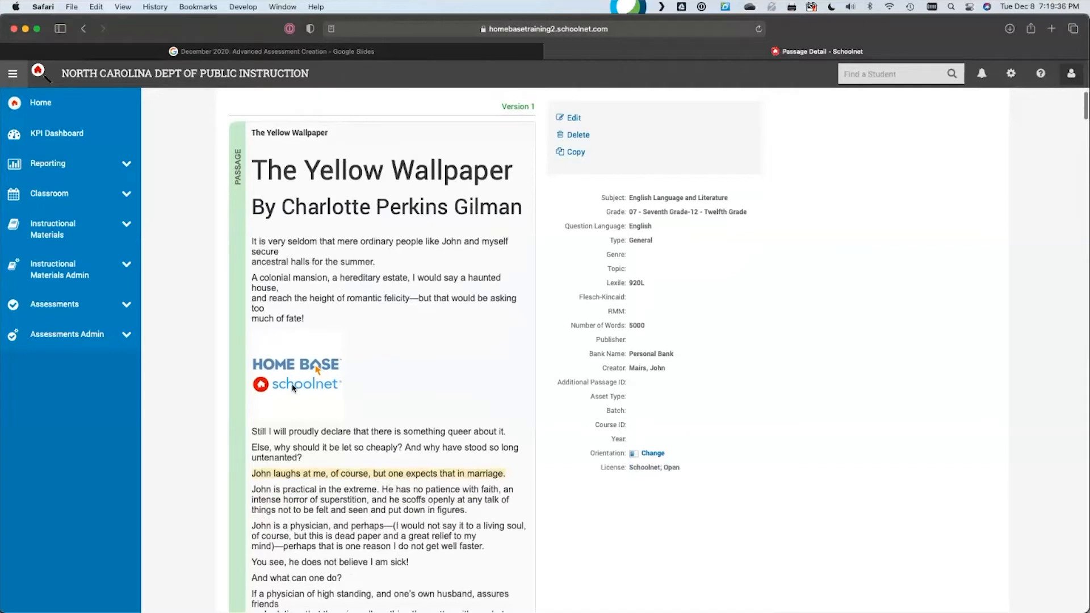
pyautogui.moveTo(377, 473); pyautogui.dragTo(344, 473)
pyautogui.click(472, 474)
pyautogui.moveTo(643, 283)
pyautogui.mouseDown()
pyautogui.moveTo(612, 285)
pyautogui.moveTo(643, 283)
pyautogui.mouseUp()
pyautogui.scroll(-15, 829, 352)
pyautogui.scroll(-20, 828, 351)
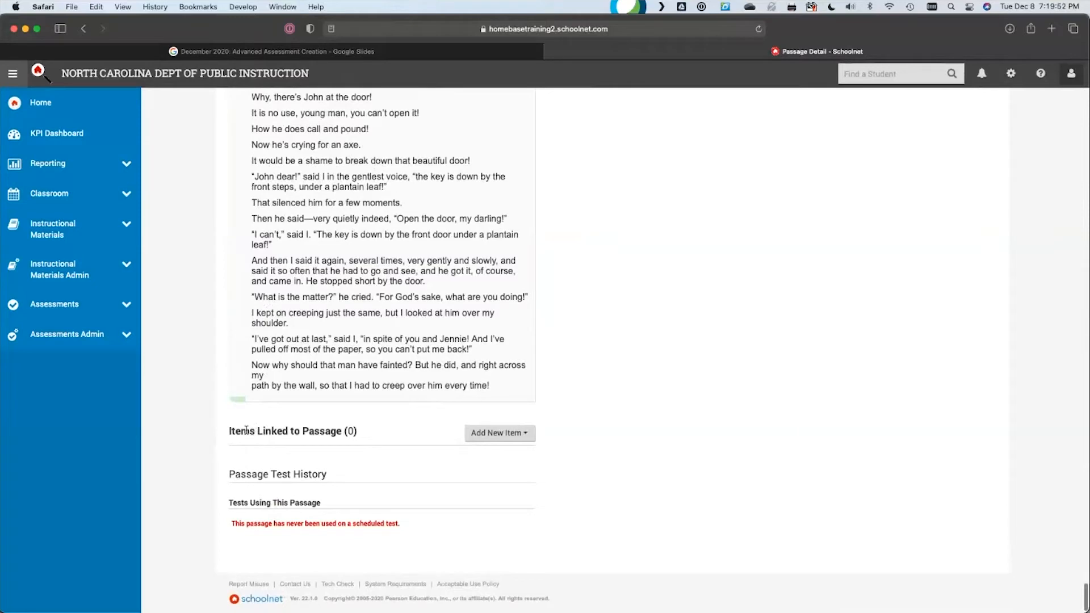
# Examine the Items Linked to Passage and Passage Test History sections below the passage.
pyautogui.moveTo(243, 431); pyautogui.dragTo(326, 431)
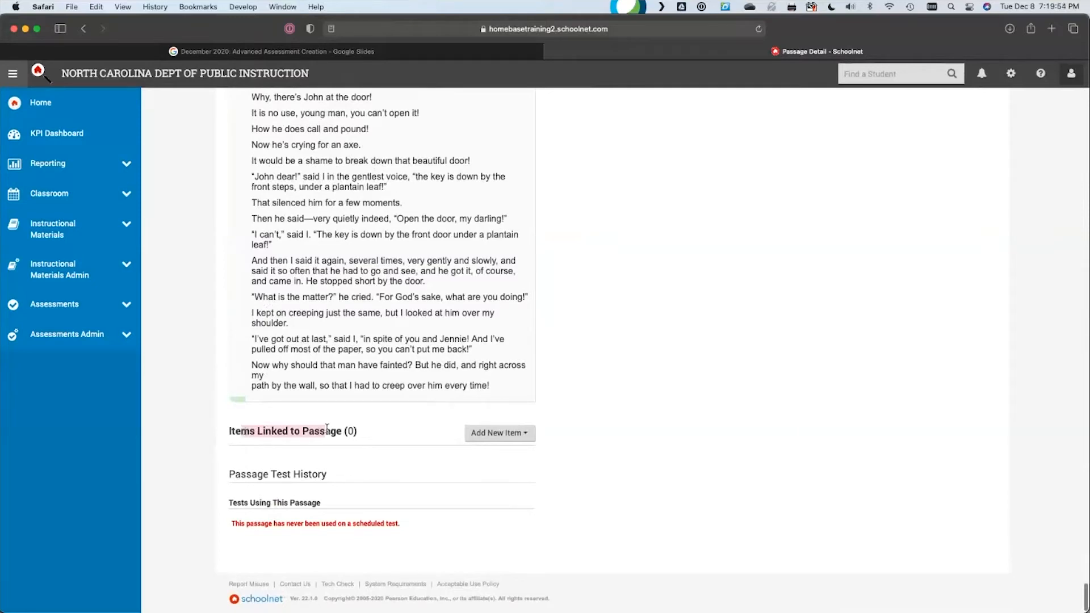
pyautogui.click(334, 432)
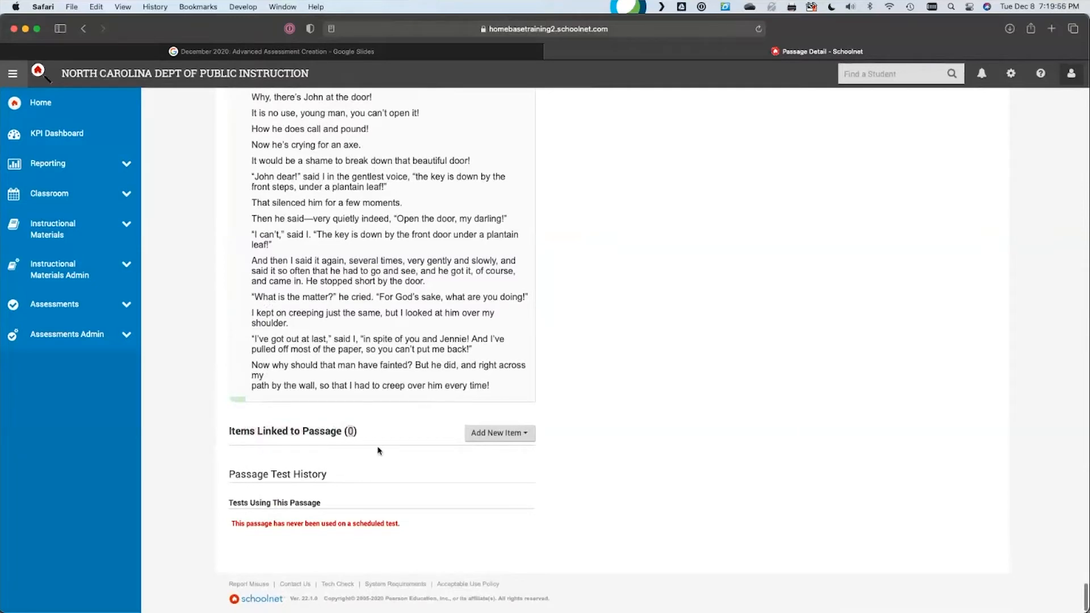
pyautogui.moveTo(246, 476); pyautogui.dragTo(303, 476)
pyautogui.click(322, 500)
pyautogui.moveTo(256, 525); pyautogui.dragTo(302, 536)
pyautogui.click(302, 536)
# View the item types that can be added to the passage and the options available under Assessments.
pyautogui.click(519, 436)
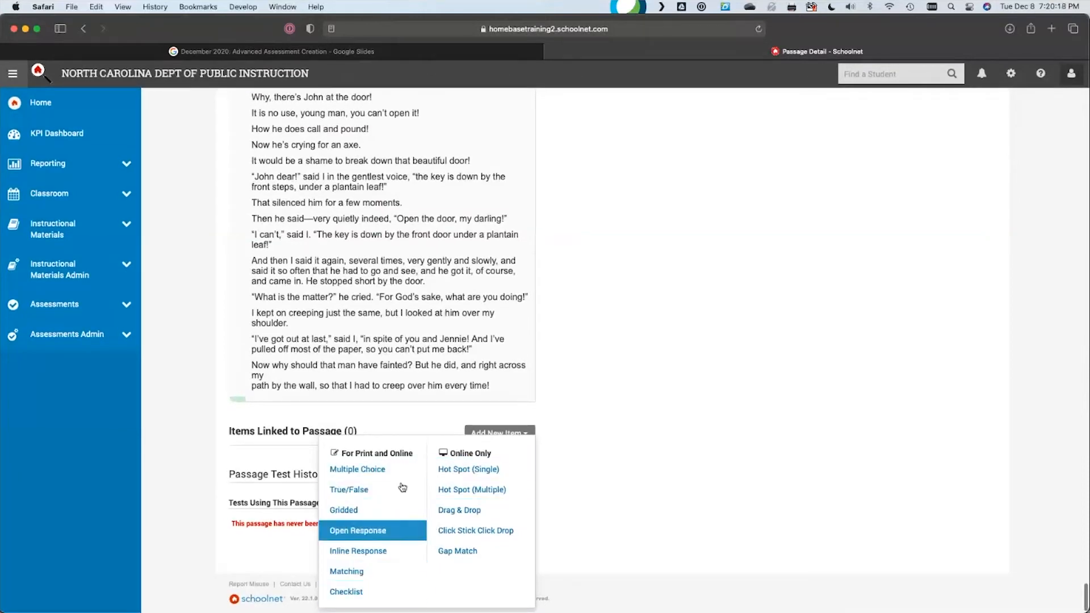
pyautogui.click(635, 433)
pyautogui.click(50, 307)
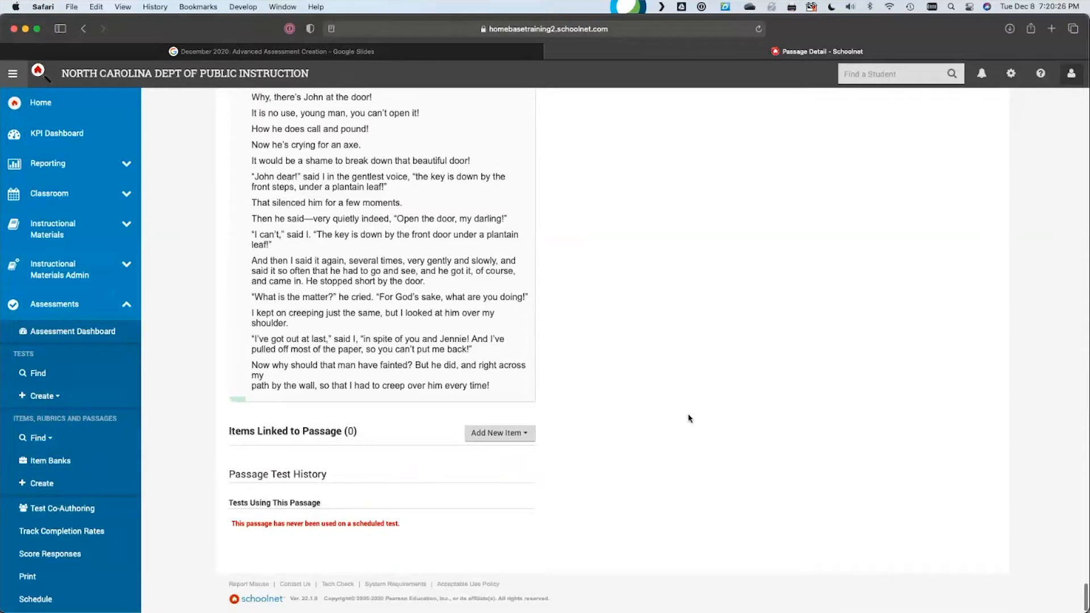
pyautogui.click(515, 438)
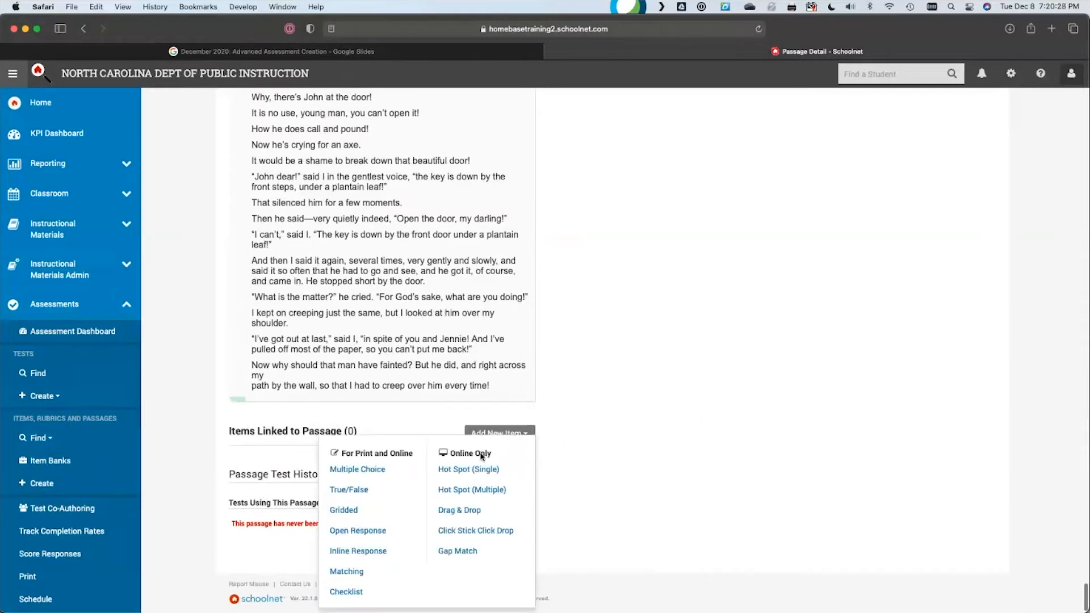
pyautogui.click(505, 436)
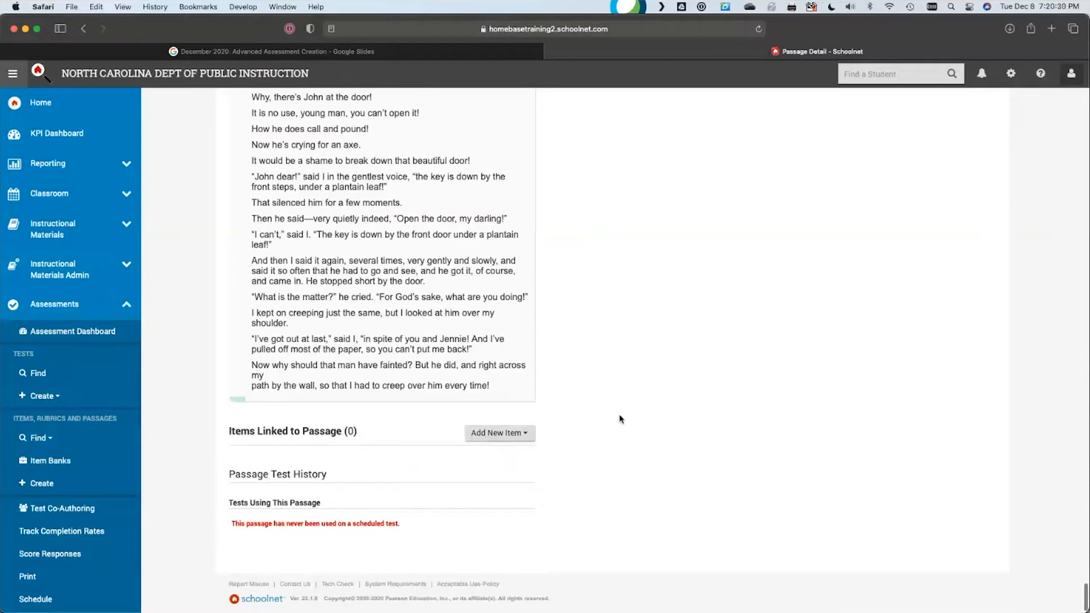
# Return to the Schoolnet home page and switch to the Advanced Assessment Creation presentation in Google Slides.
pyautogui.scroll(10, 653, 385)
pyautogui.scroll(15, 651, 385)
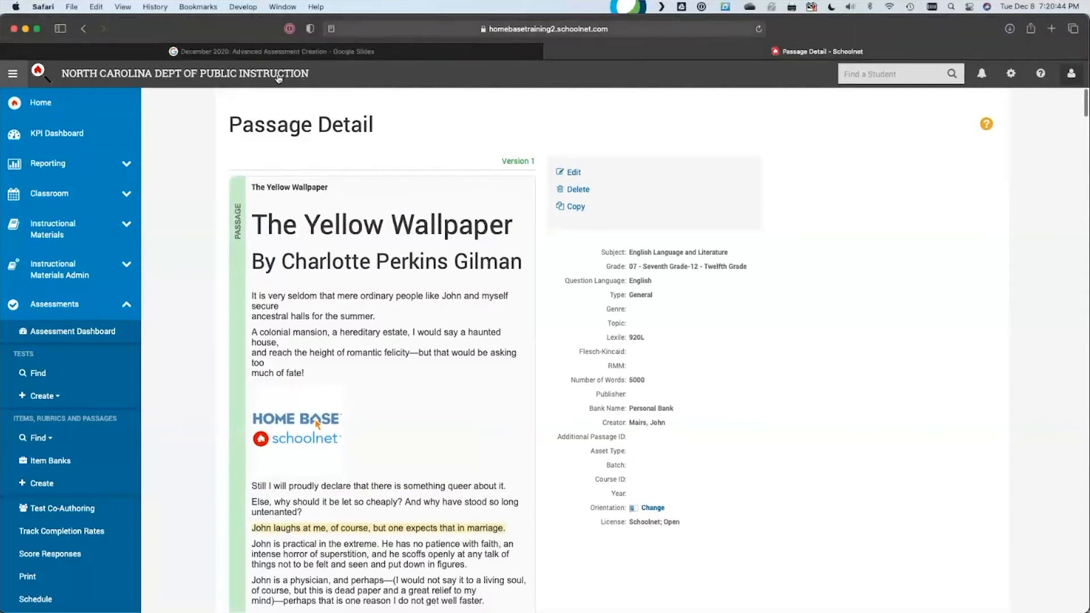
pyautogui.click(275, 76)
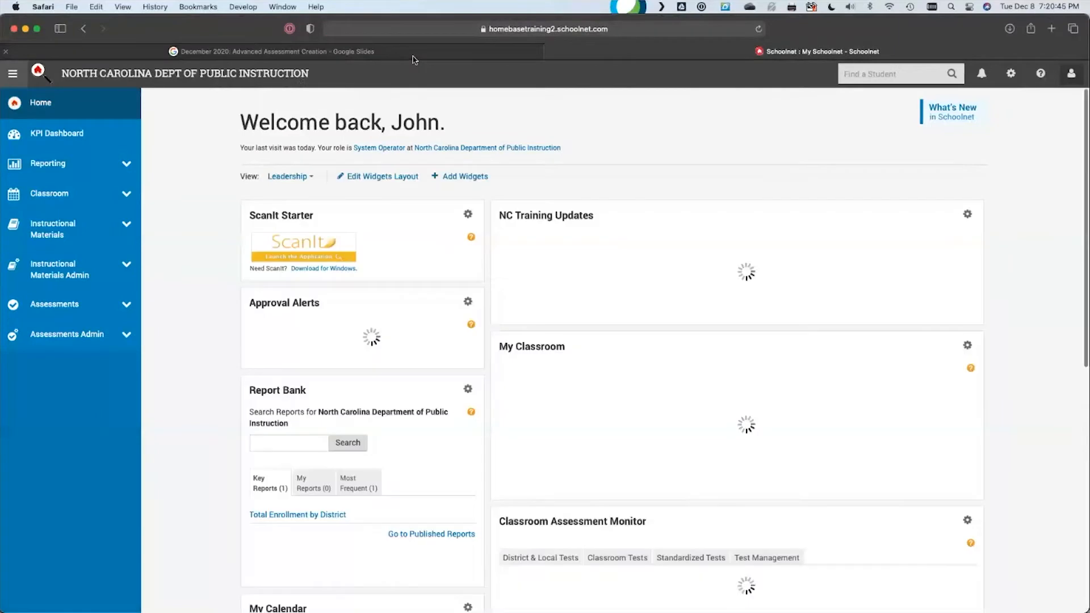
pyautogui.click(412, 57)
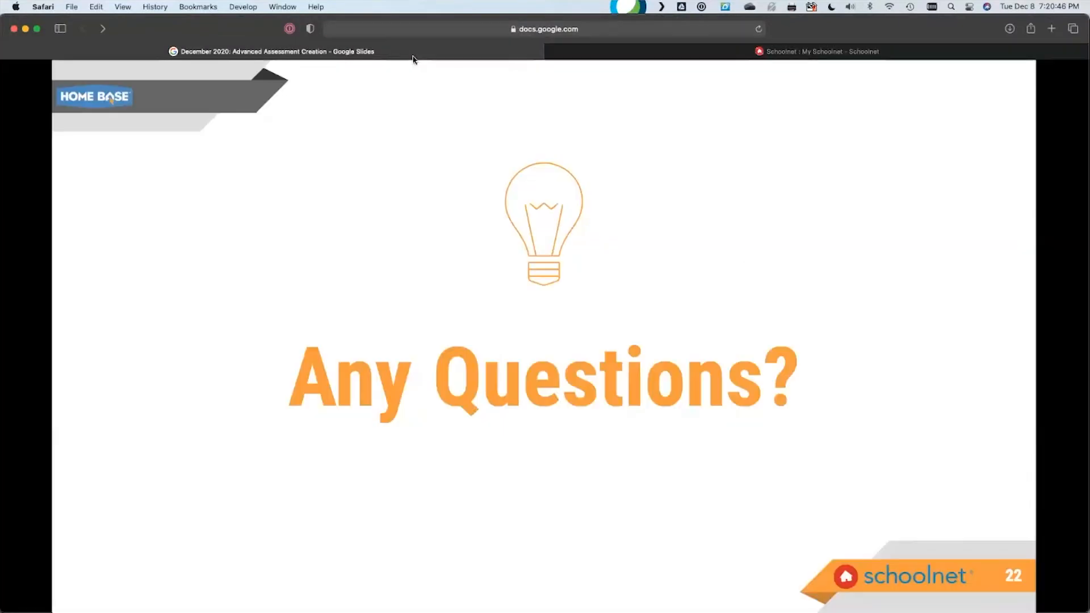
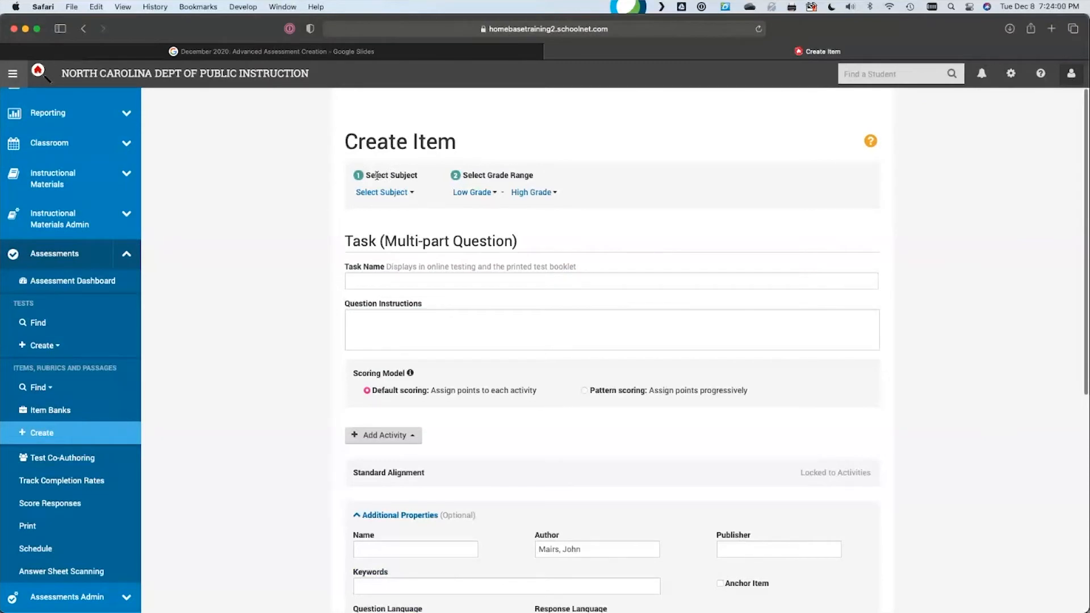
# Examine the subject and grade range settings on the Create Item form for the multi-part task.
pyautogui.moveTo(376, 176); pyautogui.dragTo(409, 175)
pyautogui.moveTo(500, 175); pyautogui.dragTo(536, 176)
pyautogui.click(628, 177)
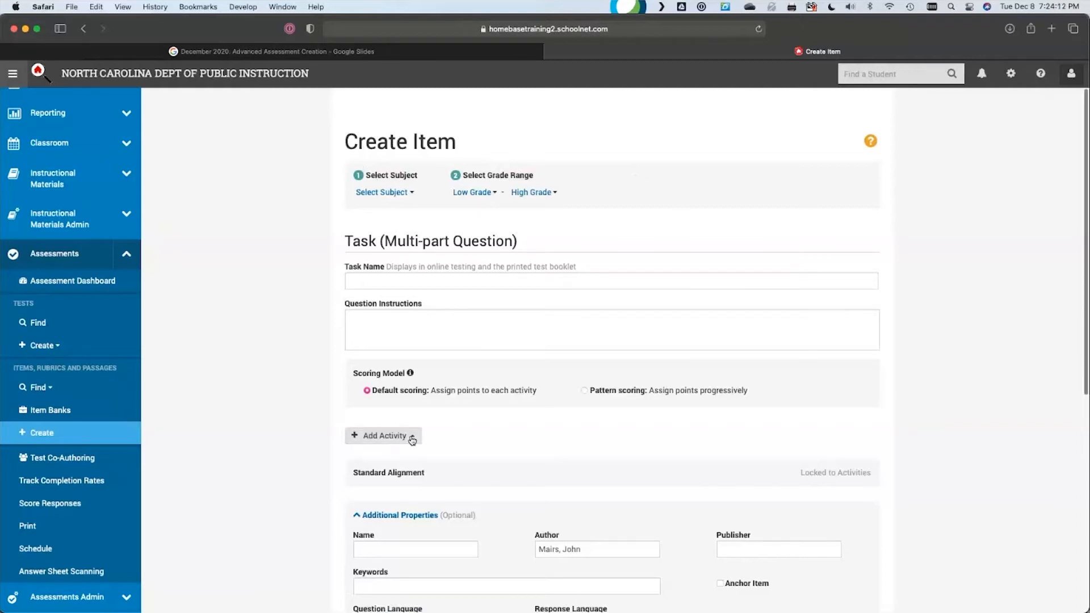
# Set the task's subject to Life and Physical Sciences and its grade range to 07 - Seventh Grade.
pyautogui.moveTo(346, 243); pyautogui.dragTo(411, 240)
pyautogui.click(435, 238)
pyautogui.click(405, 193)
pyautogui.scroll(-3, 457, 342)
pyautogui.scroll(-5, 457, 343)
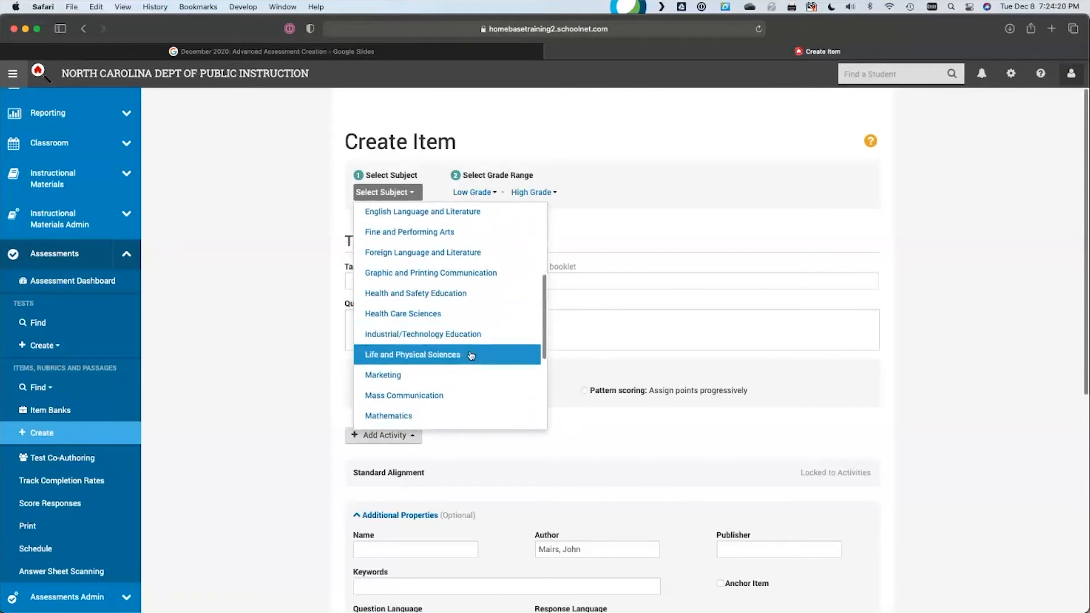
pyautogui.click(470, 354)
pyautogui.click(491, 192)
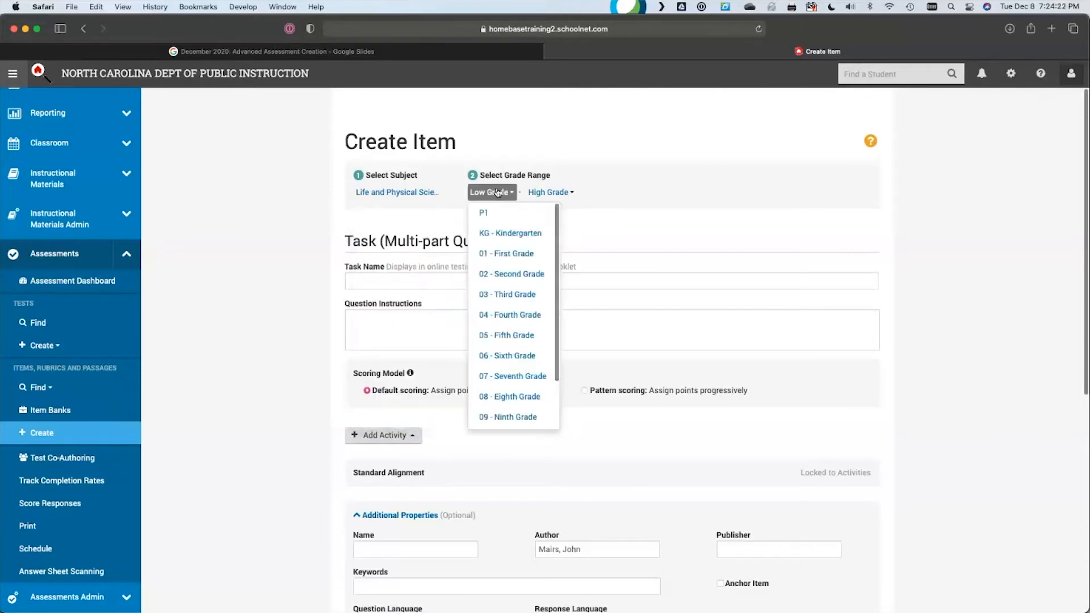
pyautogui.click(515, 376)
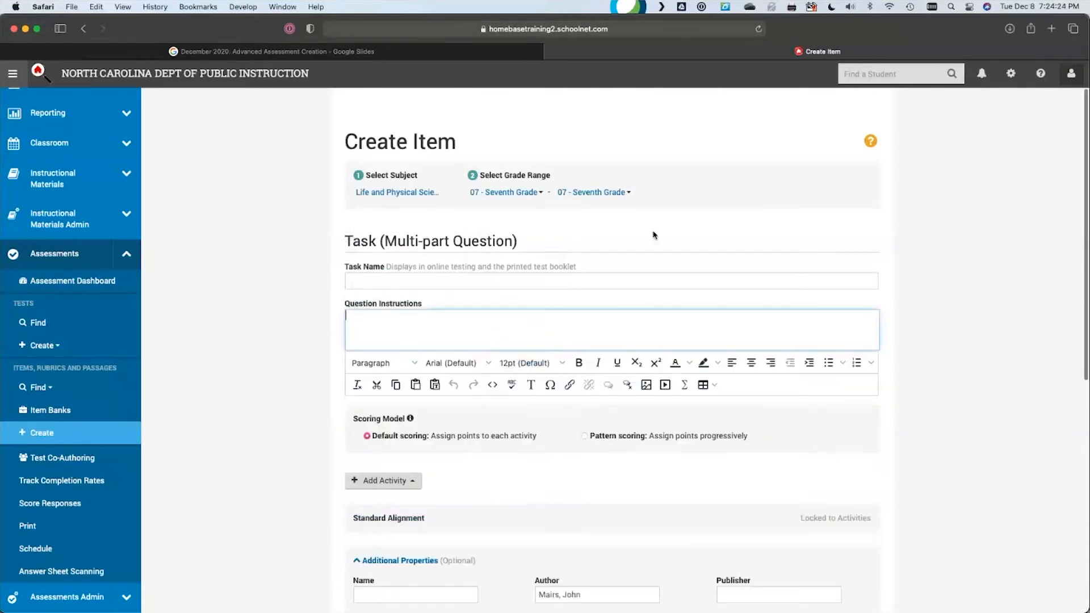
# Name the multi-part task "Plant vs. Animal Cells".
pyautogui.click(584, 281)
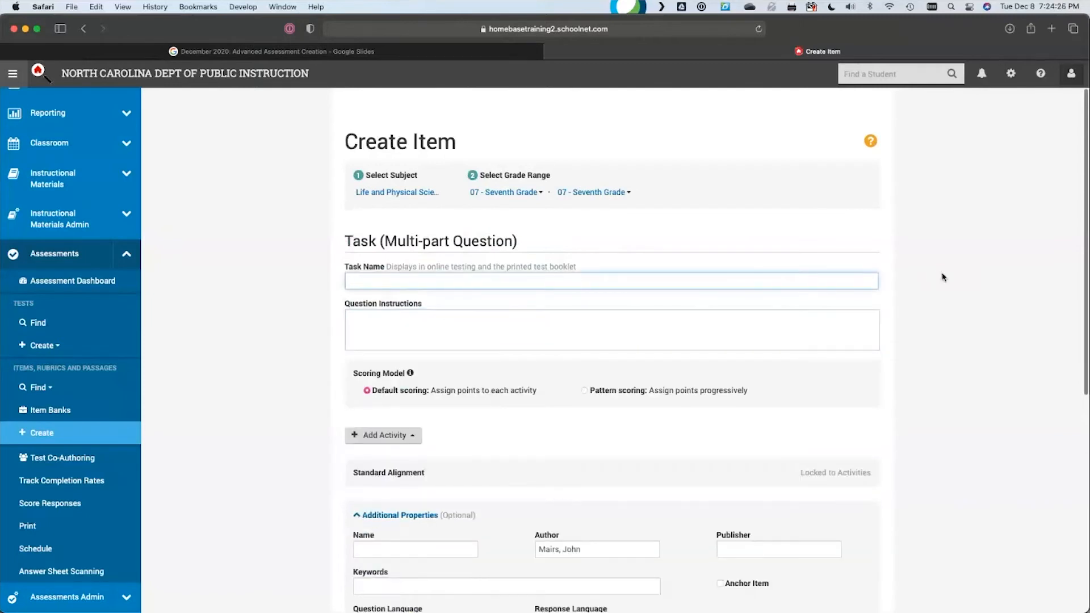
pyautogui.scroll(-2, 948, 284)
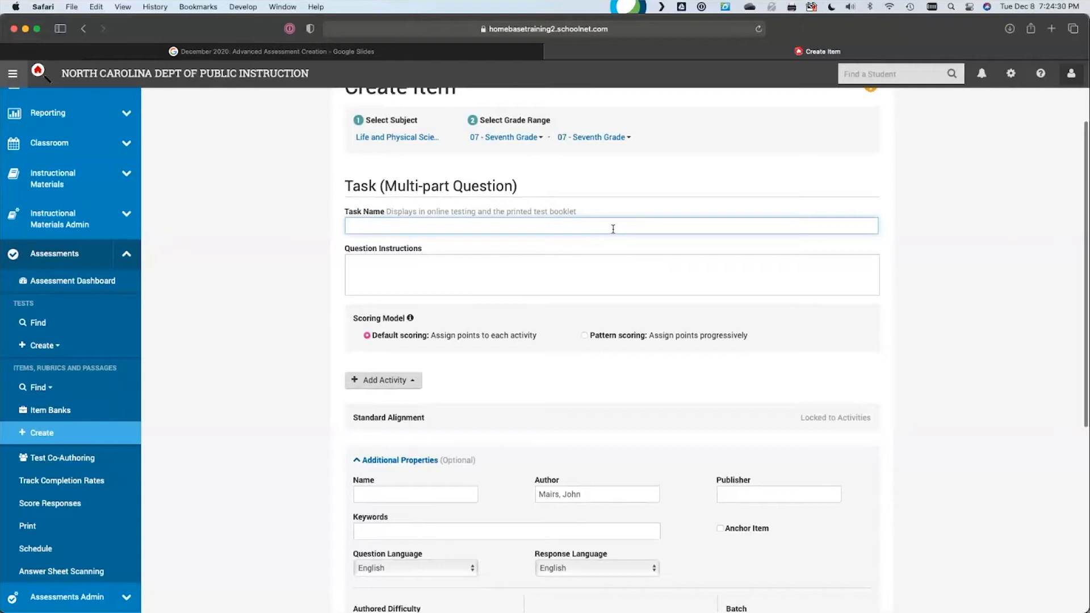
pyautogui.click(622, 272)
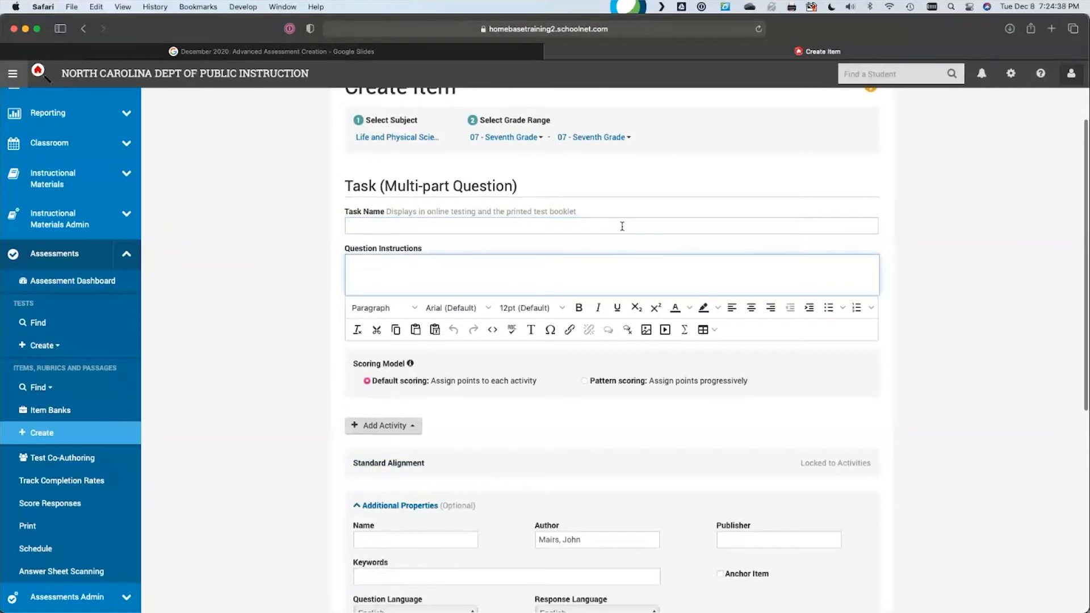
pyautogui.click(622, 226)
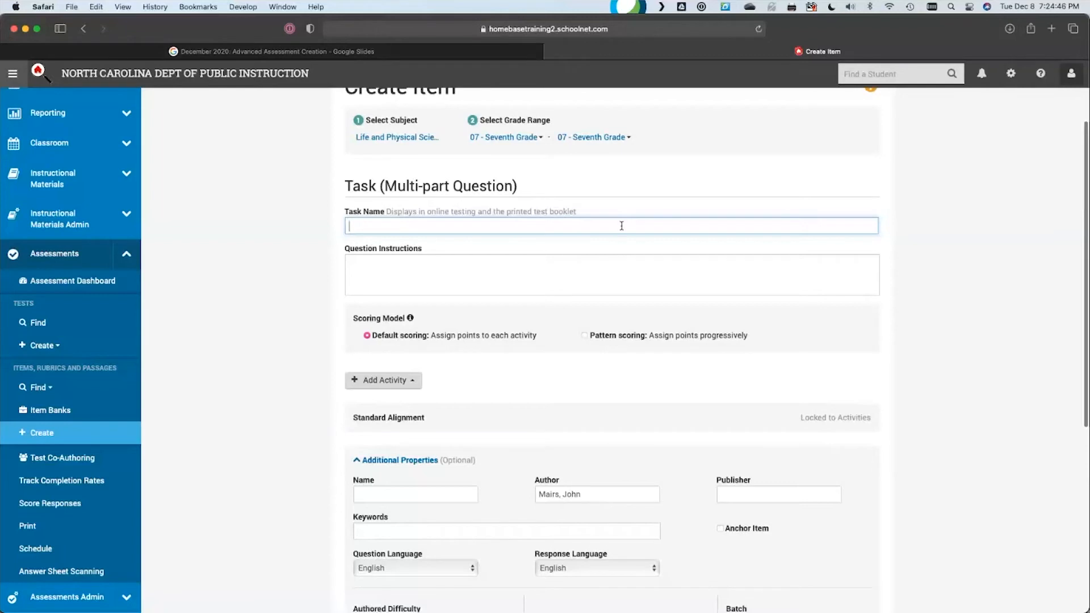
pyautogui.write('lant vs. Animal Cells')
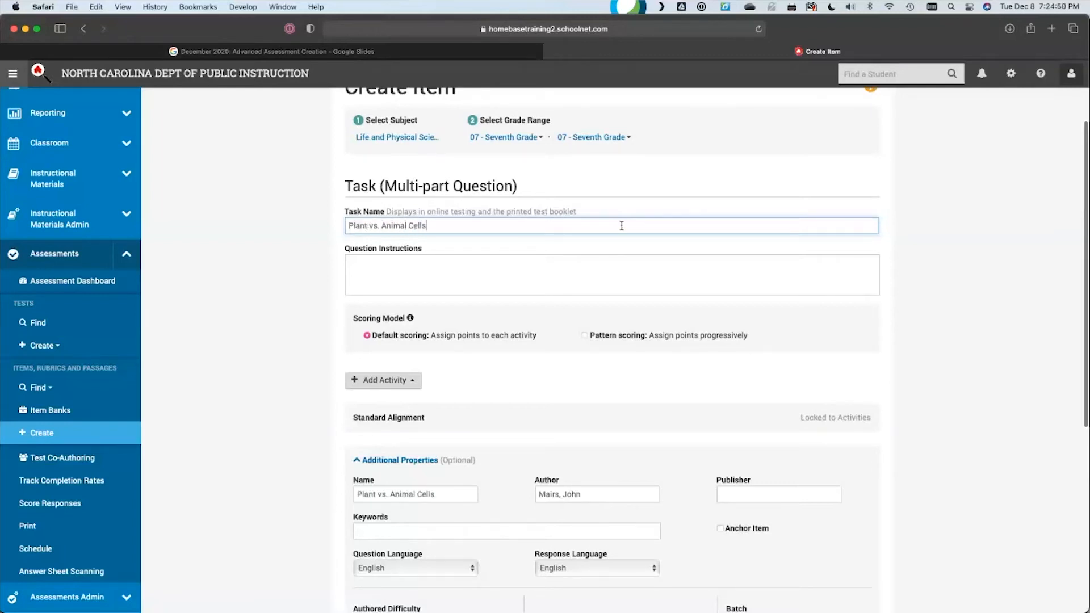
# Enter the question instructions "You must get the first half of this question correct to reveive points for the second half.".
pyautogui.click(491, 285)
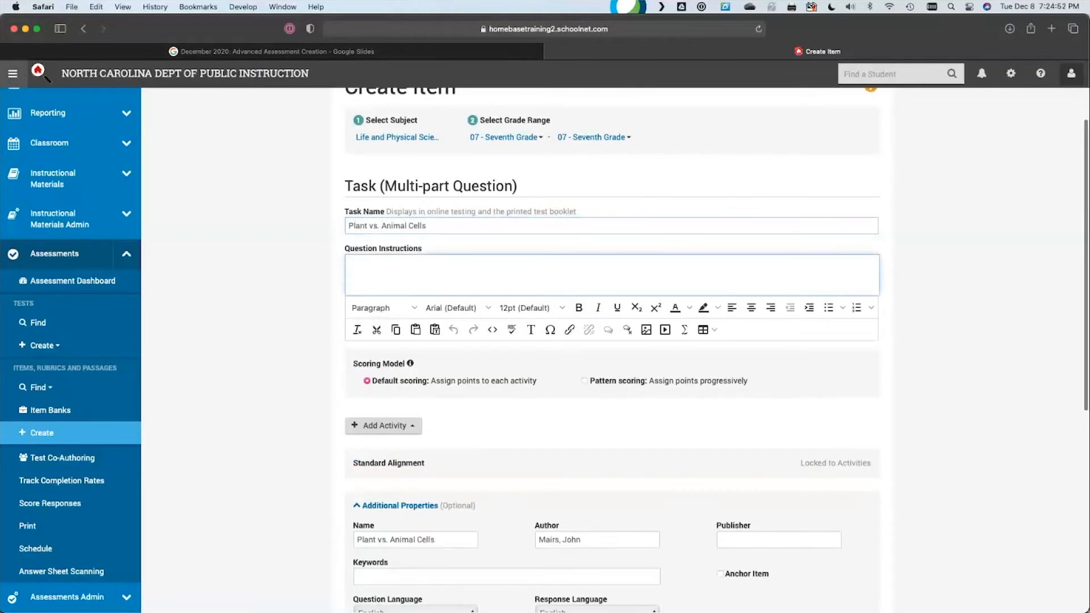
pyautogui.press('super+Tab')
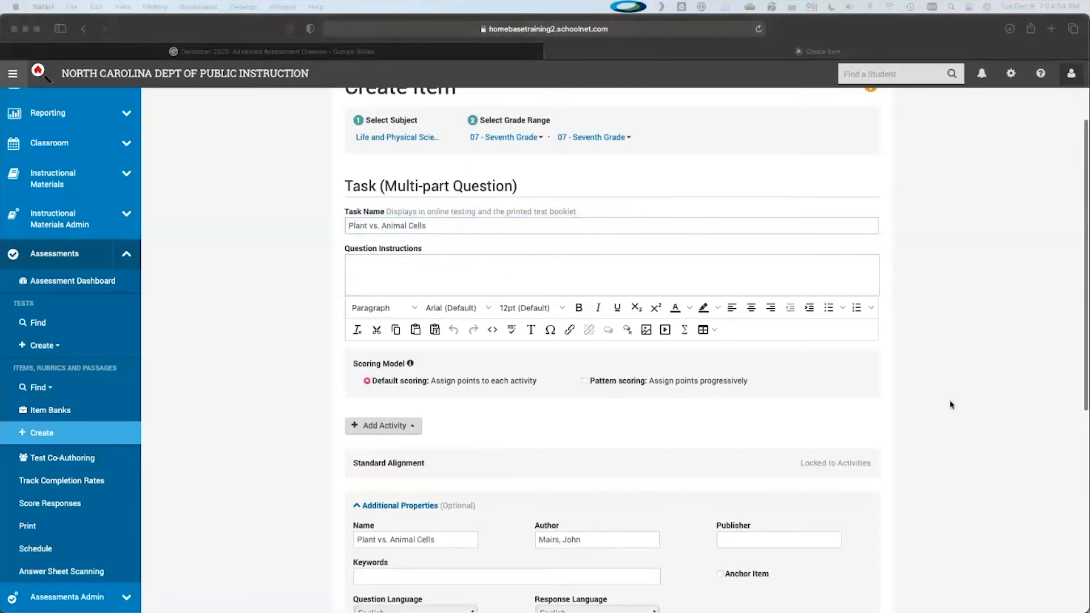
pyautogui.click(692, 273)
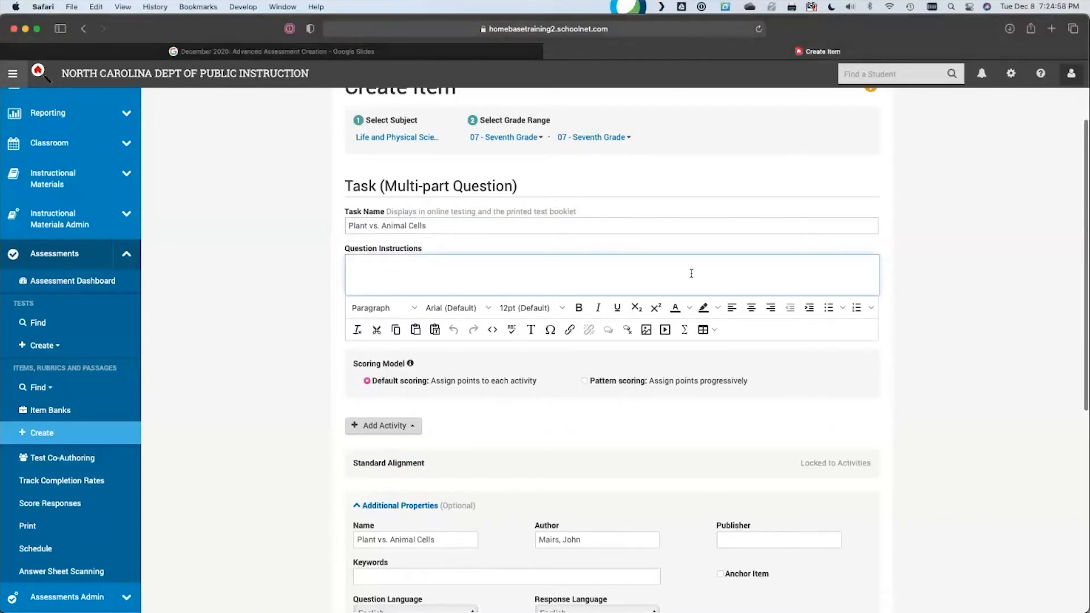
pyautogui.write('You must get the first half of this question correct to reveive points for the second half.')
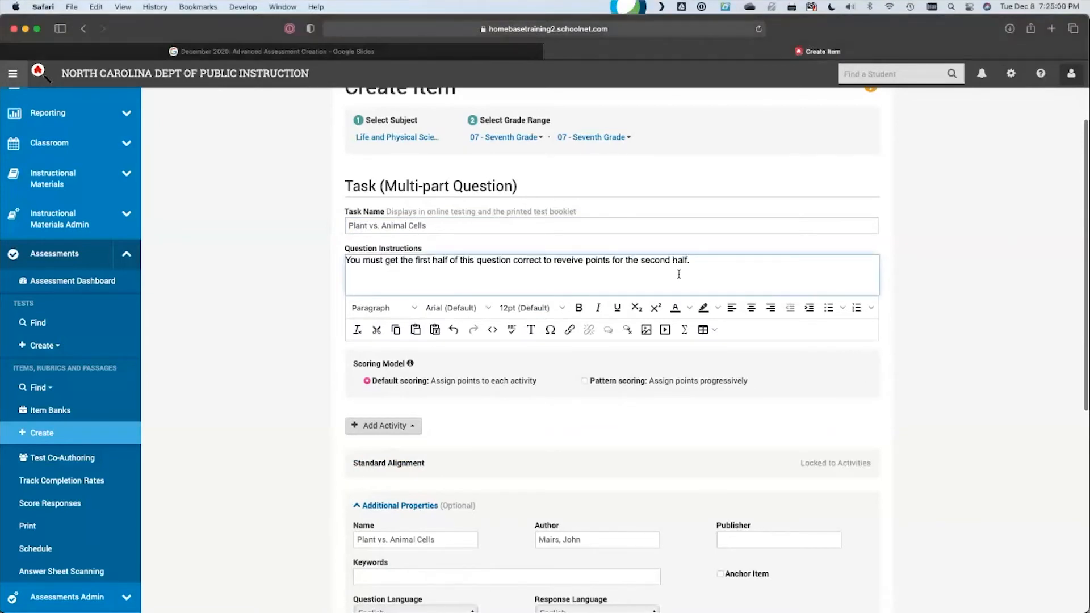
pyautogui.moveTo(386, 263); pyautogui.dragTo(481, 261)
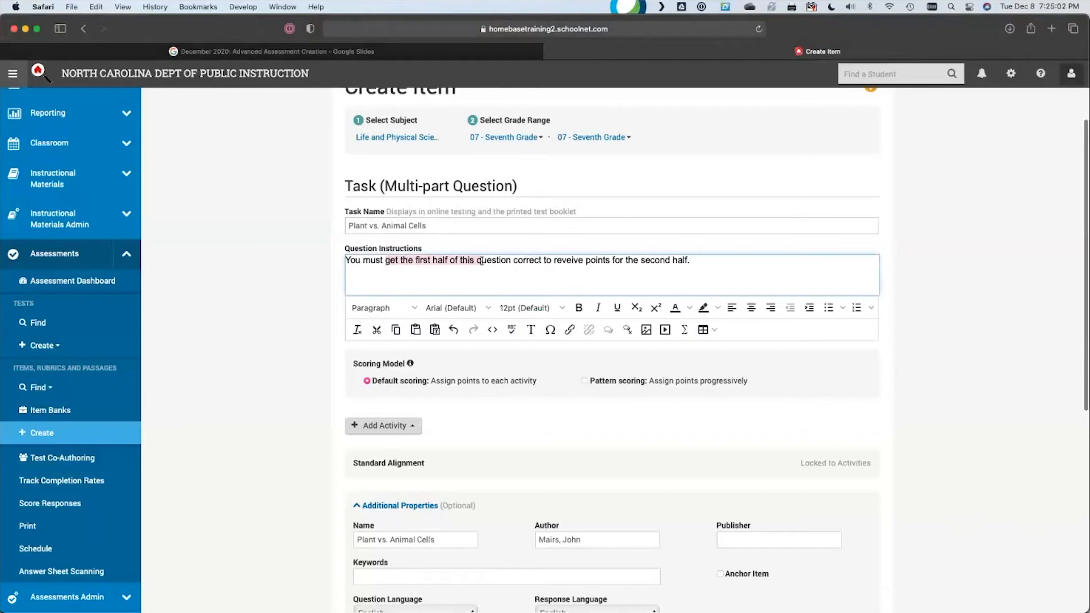
pyautogui.click(514, 262)
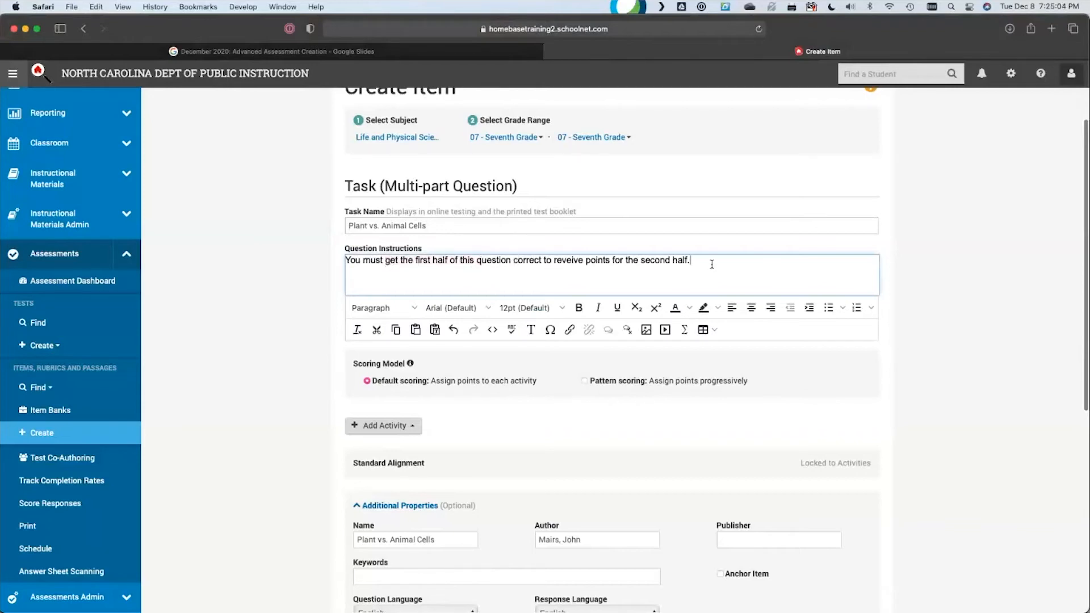
pyautogui.click(962, 313)
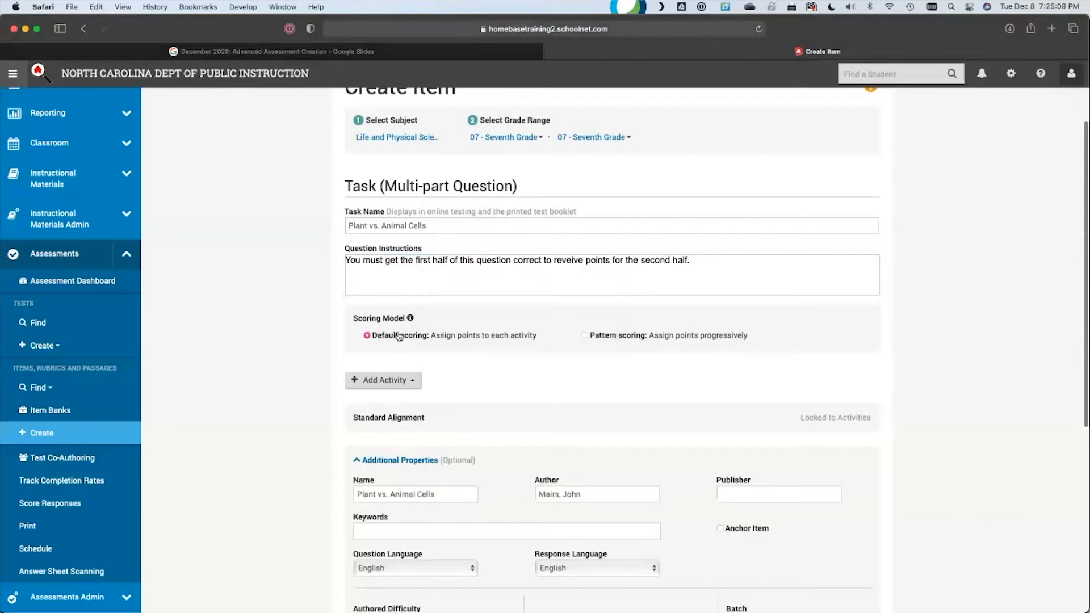
# Set the scoring model to Pattern scoring and start adding task activities from the item bank.
pyautogui.click(622, 337)
pyautogui.scroll(-2, 625, 375)
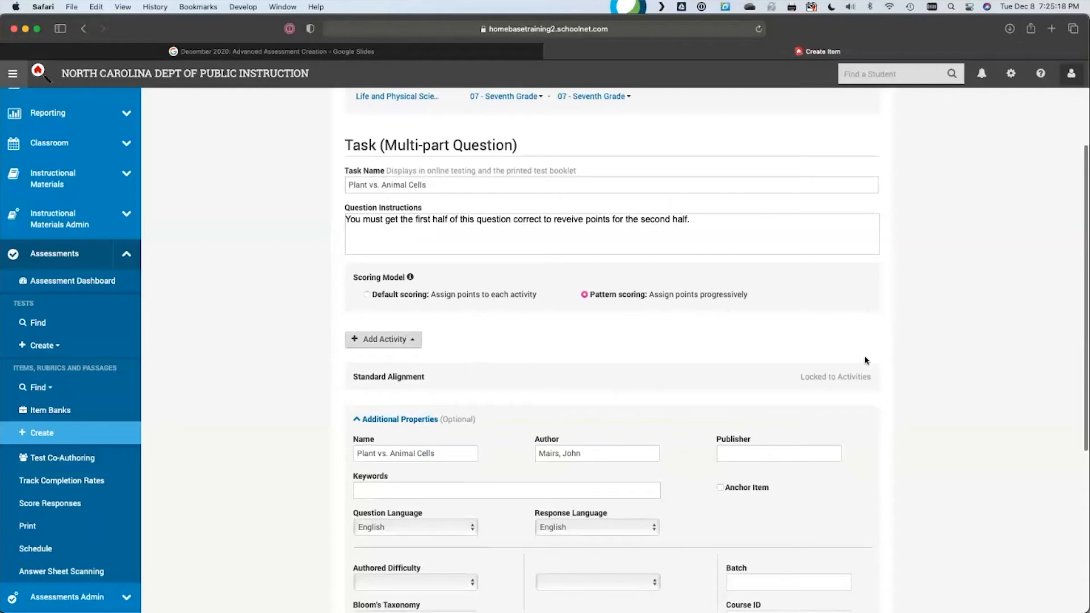
pyautogui.click(383, 342)
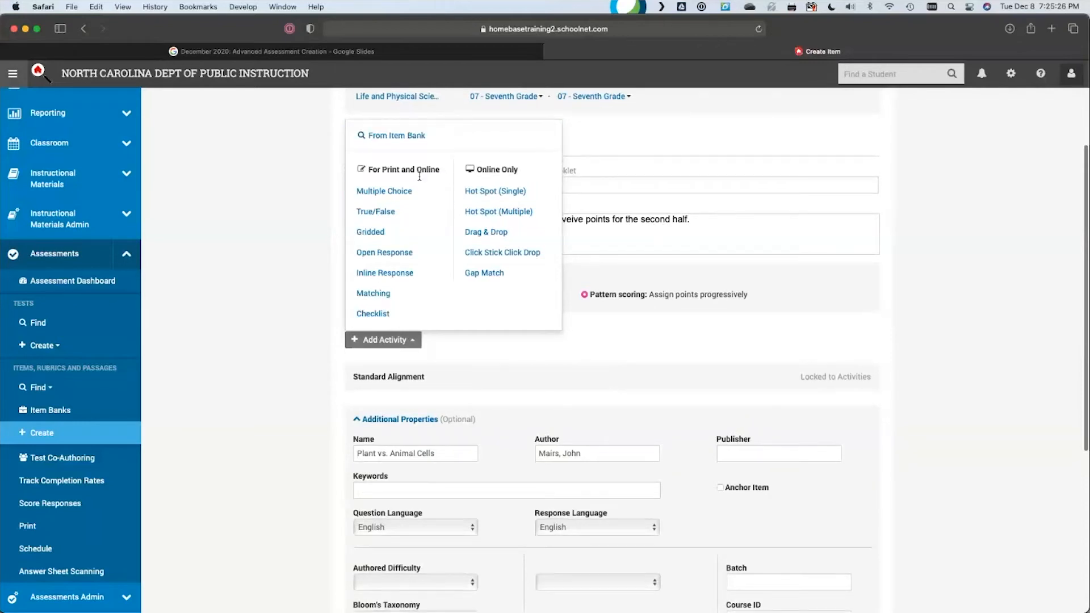
pyautogui.scroll(-1, 415, 309)
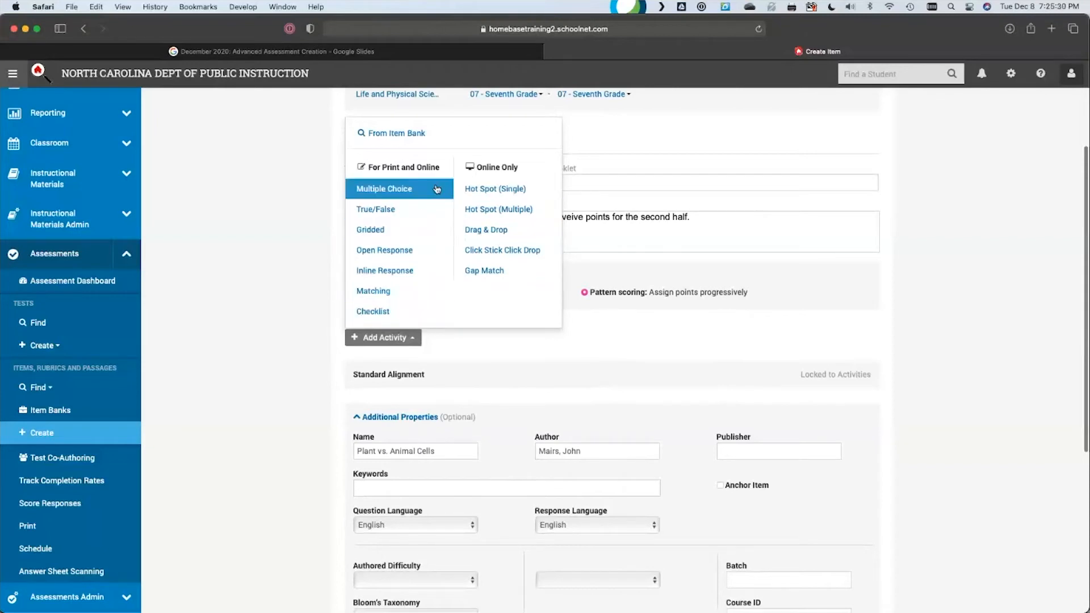
pyautogui.click(412, 134)
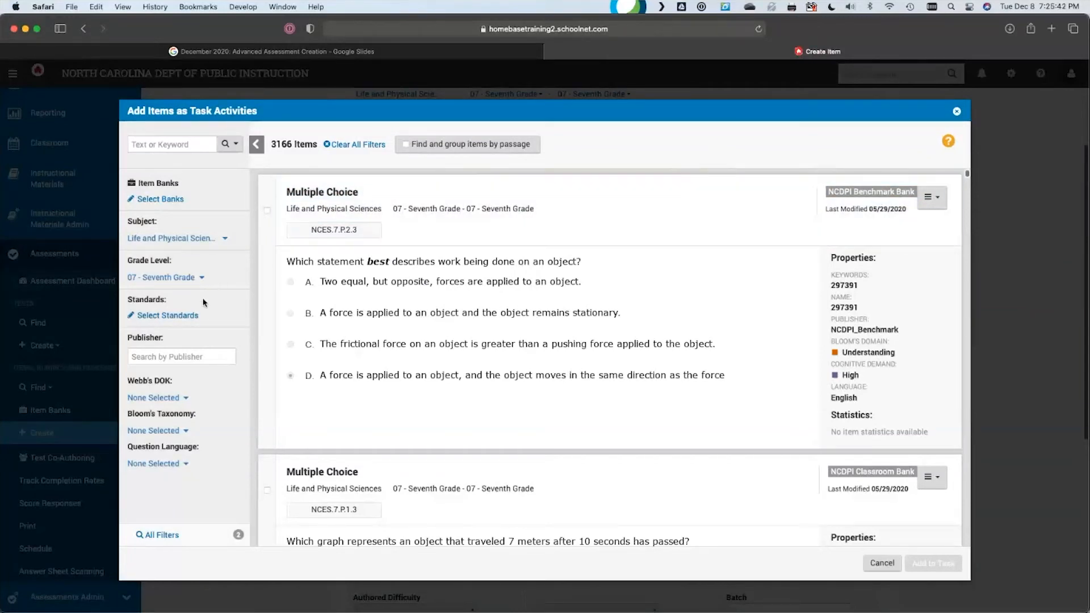
# Filter the item bank by standard NCES.7.L.1.2 under Structures and Functions of Living Organisms.
pyautogui.click(168, 315)
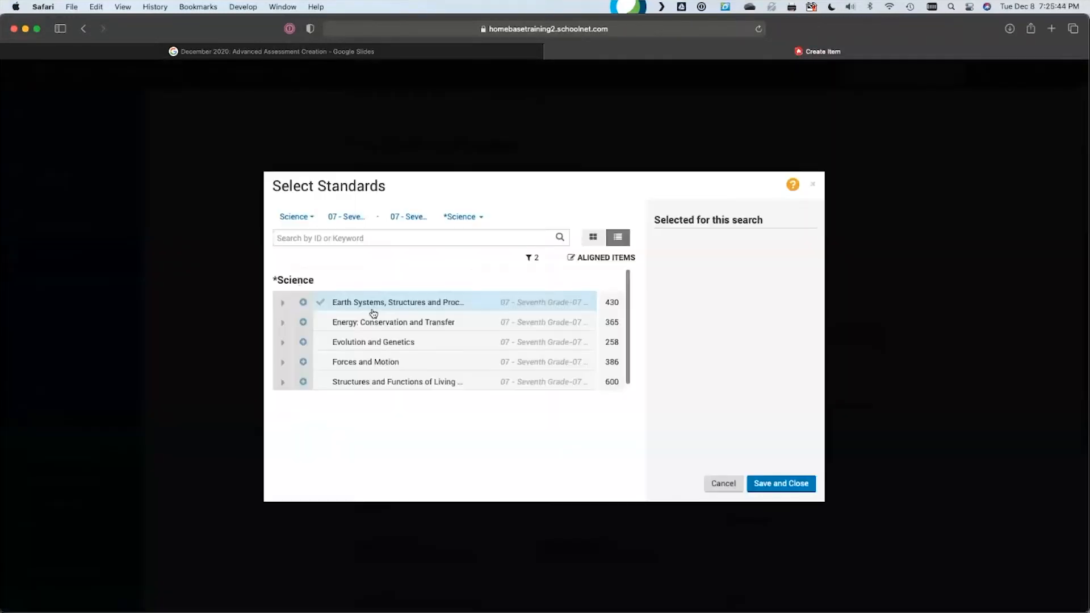
pyautogui.click(281, 383)
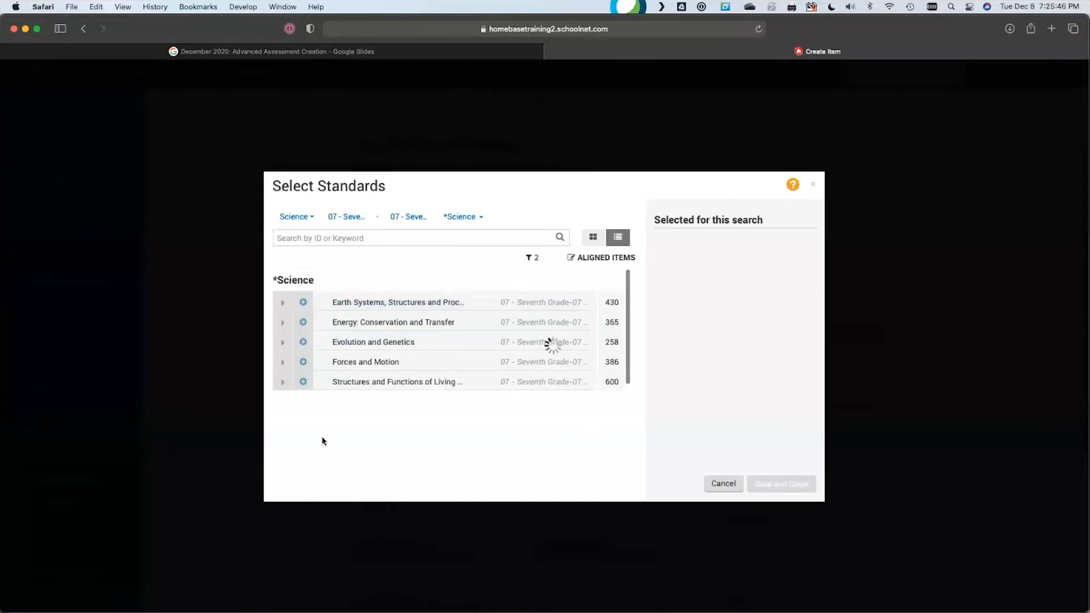
pyautogui.click(304, 402)
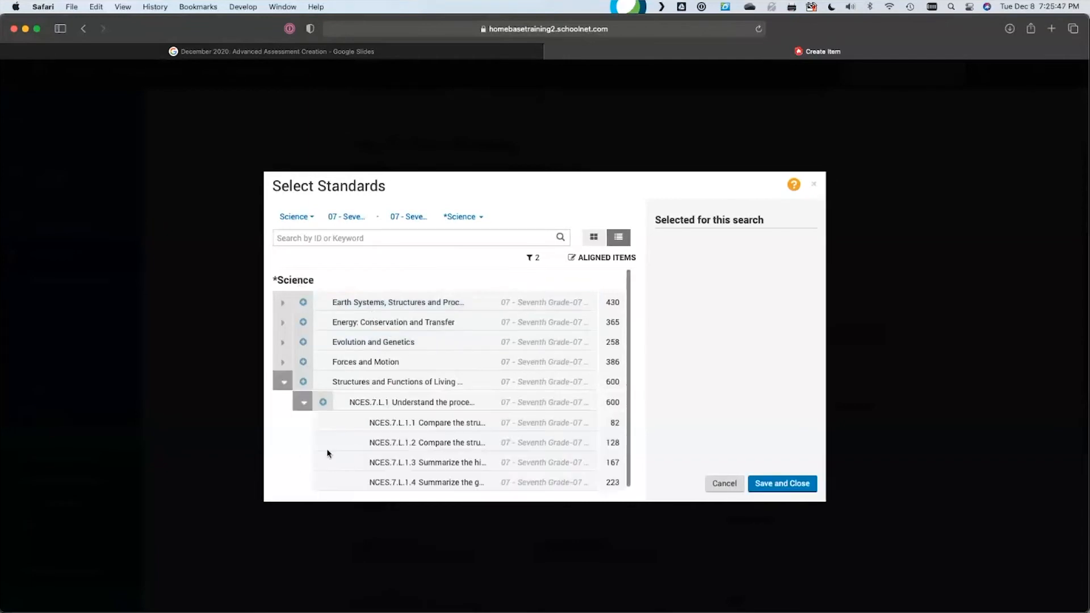
pyautogui.click(390, 449)
pyautogui.click(800, 487)
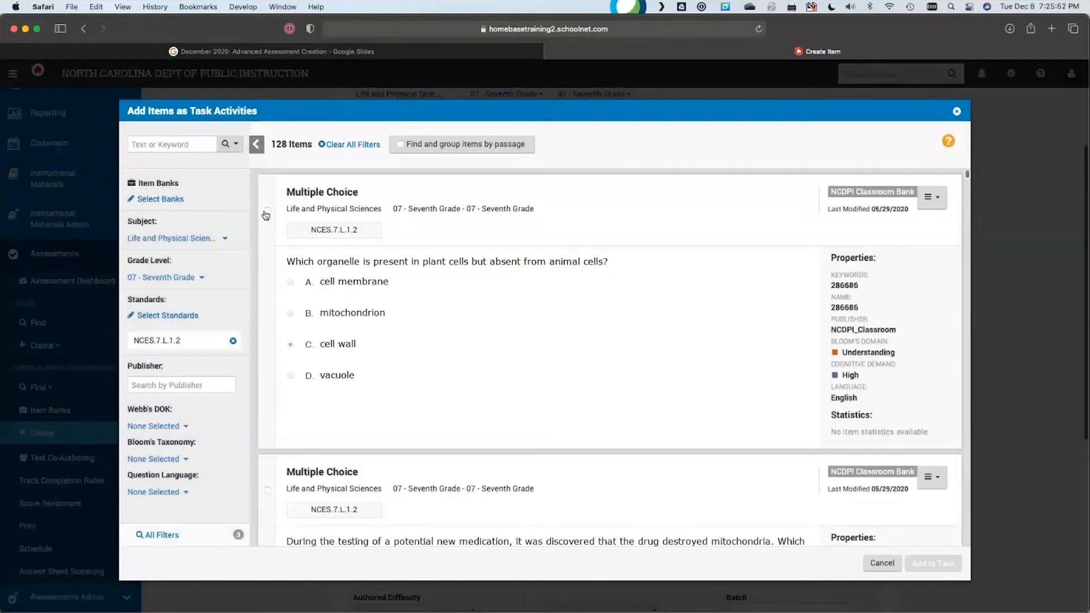
# Select the items on the organelle absent from animal cells and on the organelles found in both plant and animal cells.
pyautogui.click(267, 214)
pyautogui.scroll(-7, 488, 395)
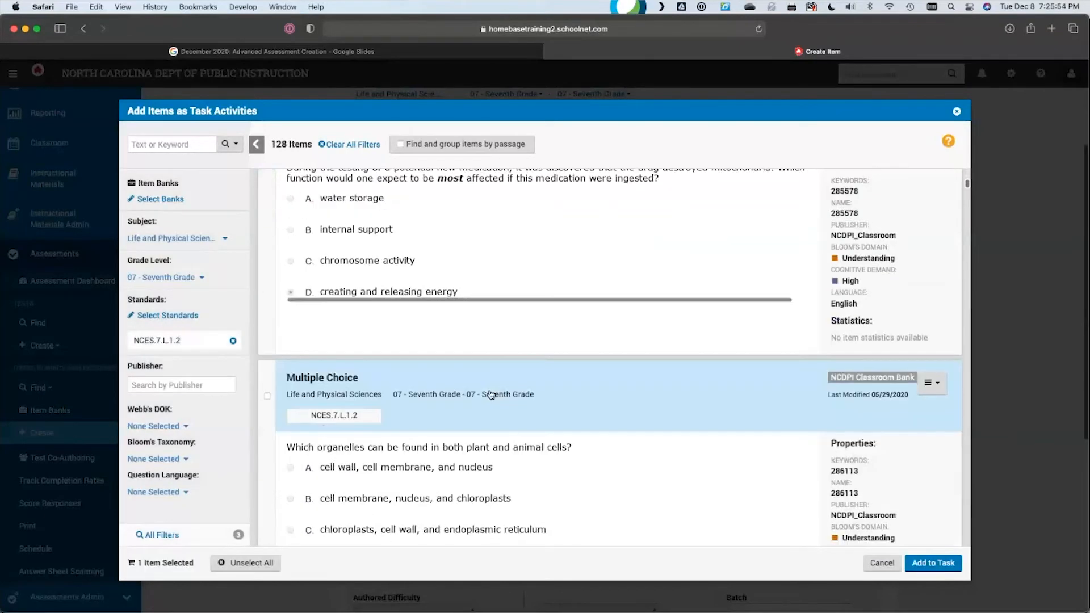
pyautogui.scroll(-3, 491, 395)
pyautogui.click(267, 282)
pyautogui.scroll(-1, 495, 375)
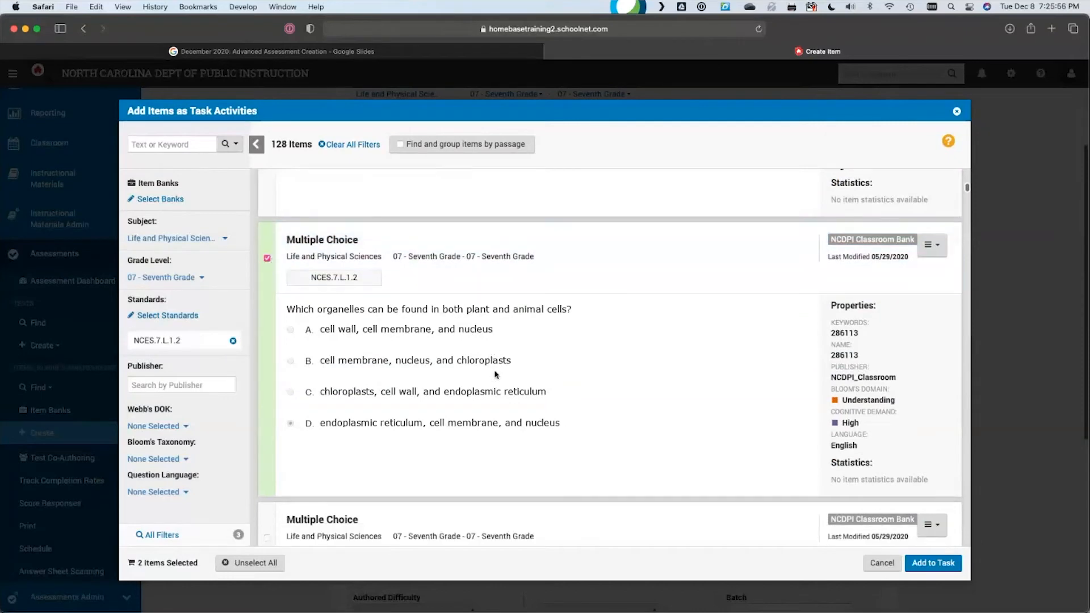
# Select the item "Where is food made in a plant cell?" and add all the selected items to the task.
pyautogui.scroll(-5, 496, 374)
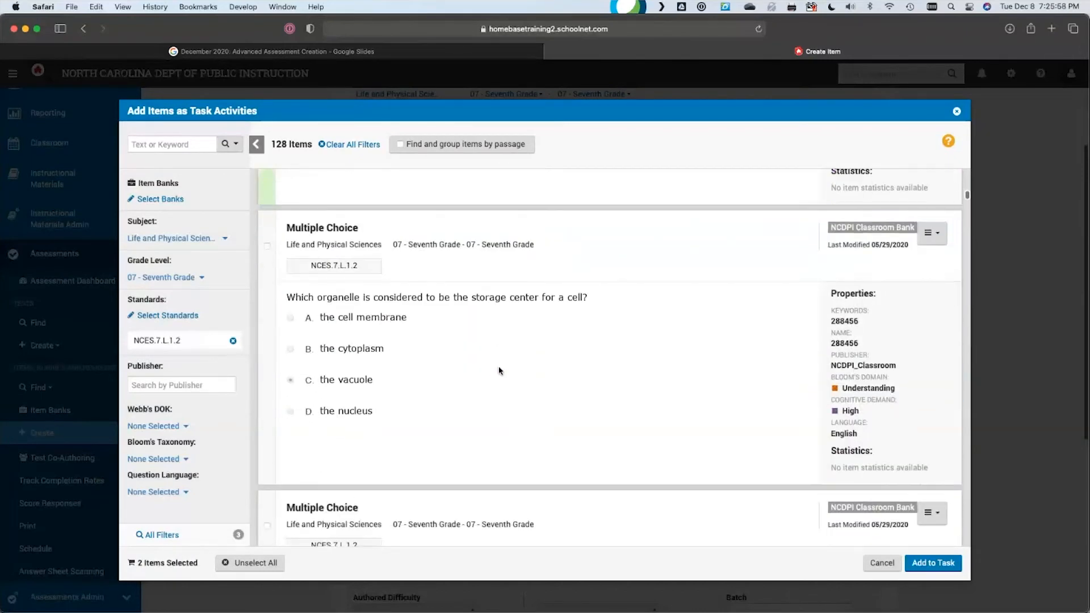
pyautogui.scroll(-5, 499, 371)
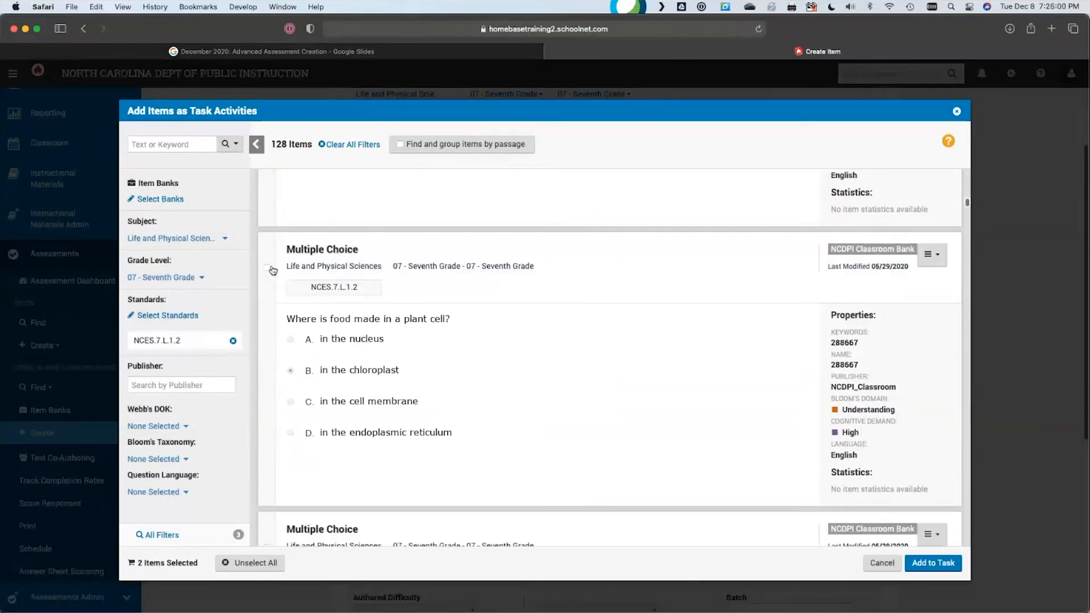
pyautogui.click(268, 269)
pyautogui.scroll(-1, 486, 357)
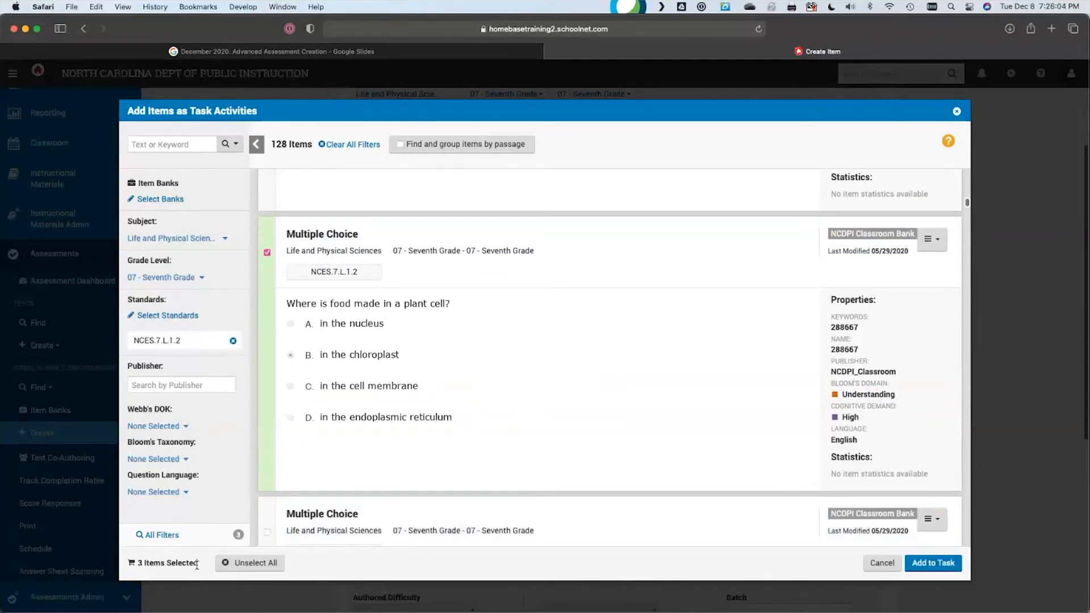
pyautogui.moveTo(197, 565); pyautogui.dragTo(140, 567)
pyautogui.click(151, 566)
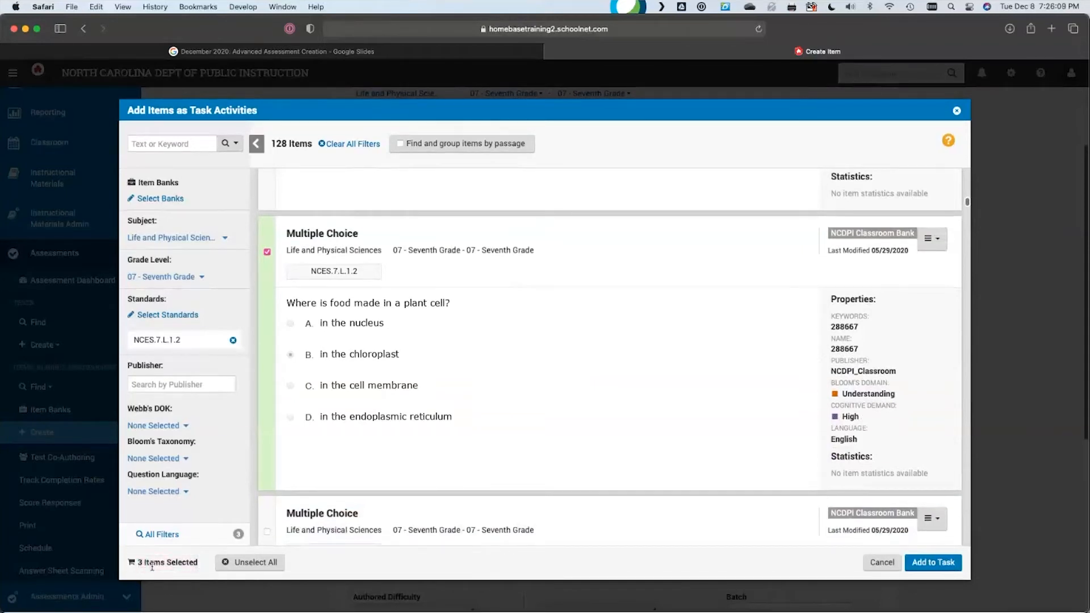
pyautogui.click(945, 567)
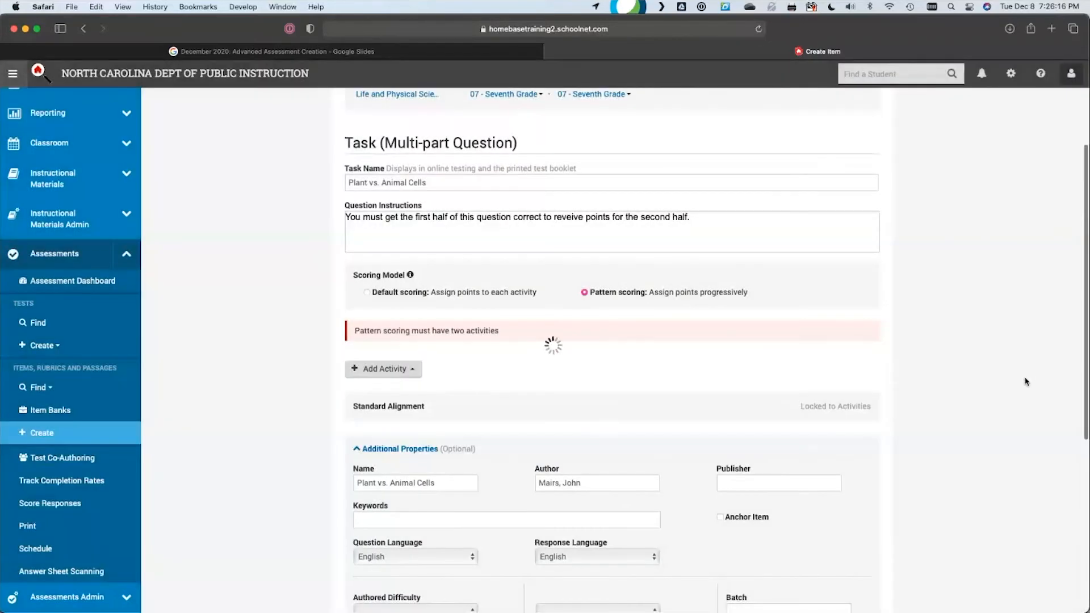
# Open the task's activities for editing and review the question content and answers of activities A, B and C.
pyautogui.scroll(-2, 965, 385)
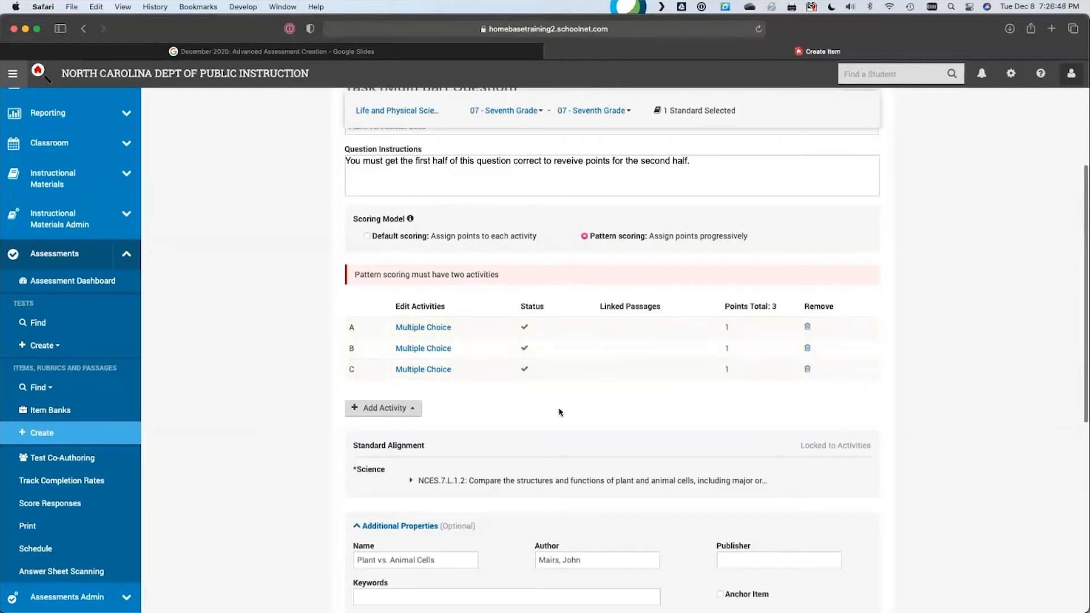
pyautogui.click(412, 414)
pyautogui.click(415, 329)
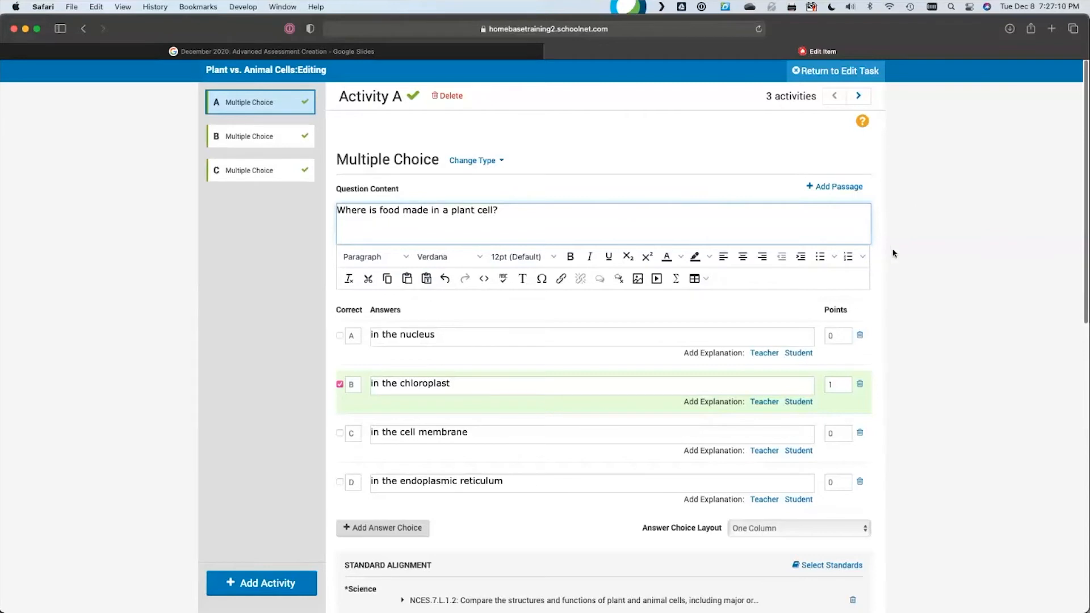
pyautogui.click(953, 262)
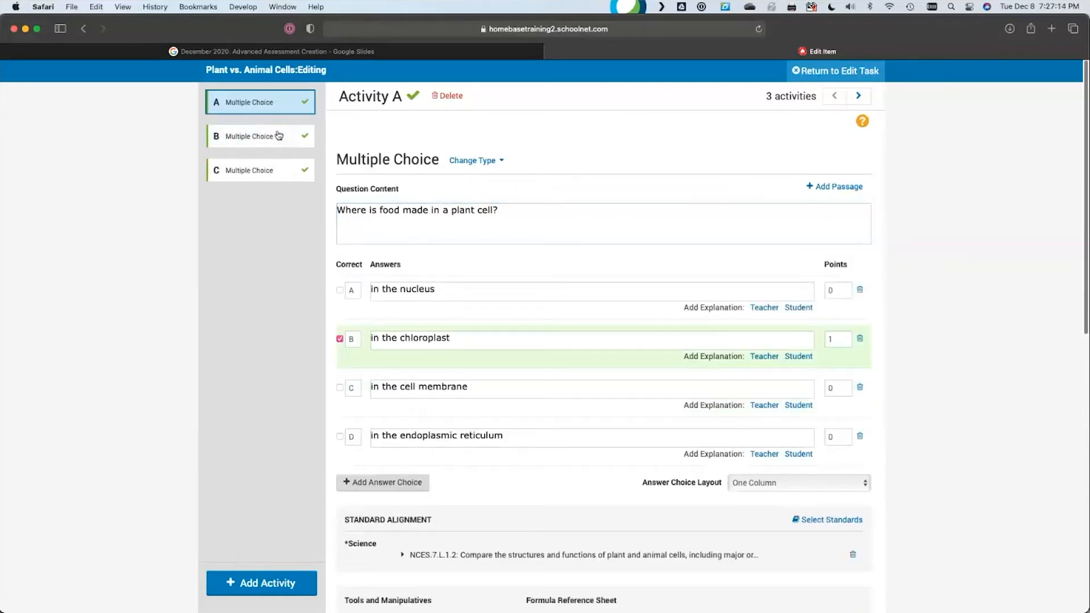
pyautogui.click(287, 148)
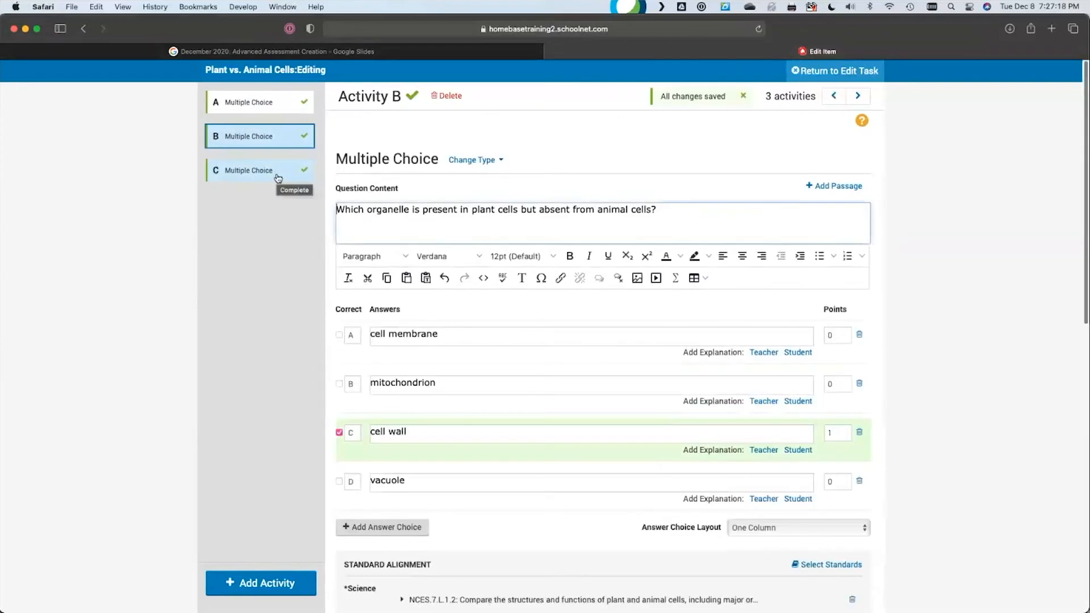
pyautogui.click(279, 175)
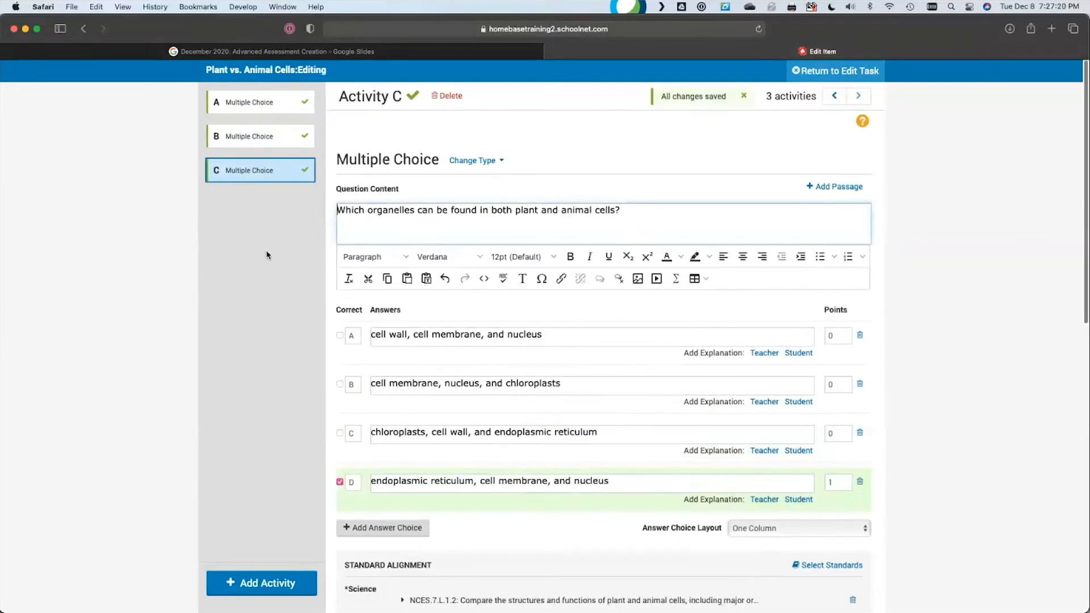
# Check activity C's answers and additional properties, and save the activity.
pyautogui.click(633, 483)
pyautogui.click(978, 449)
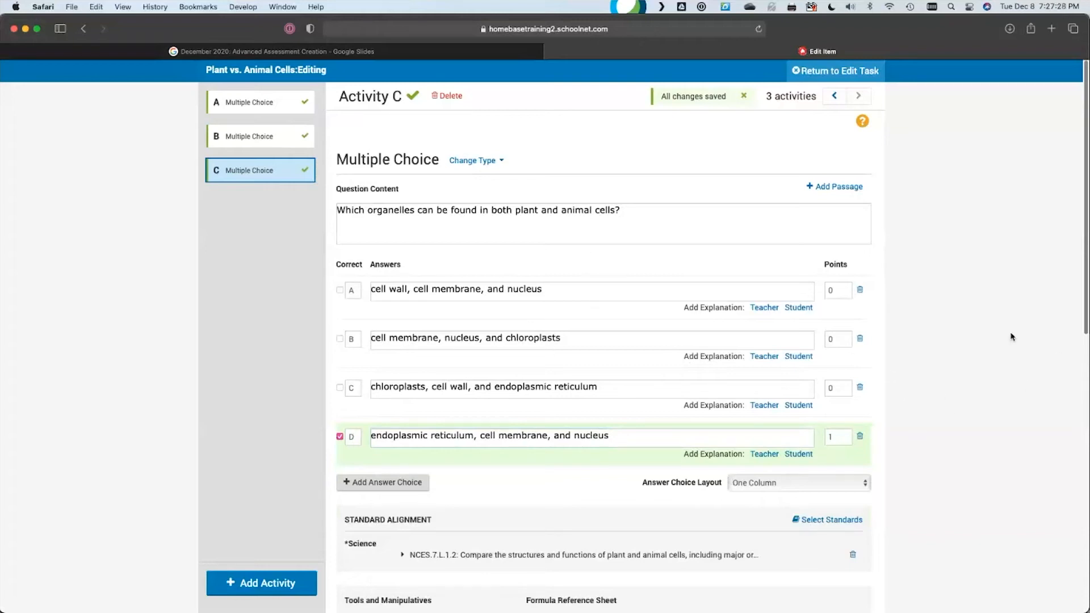
pyautogui.click(978, 422)
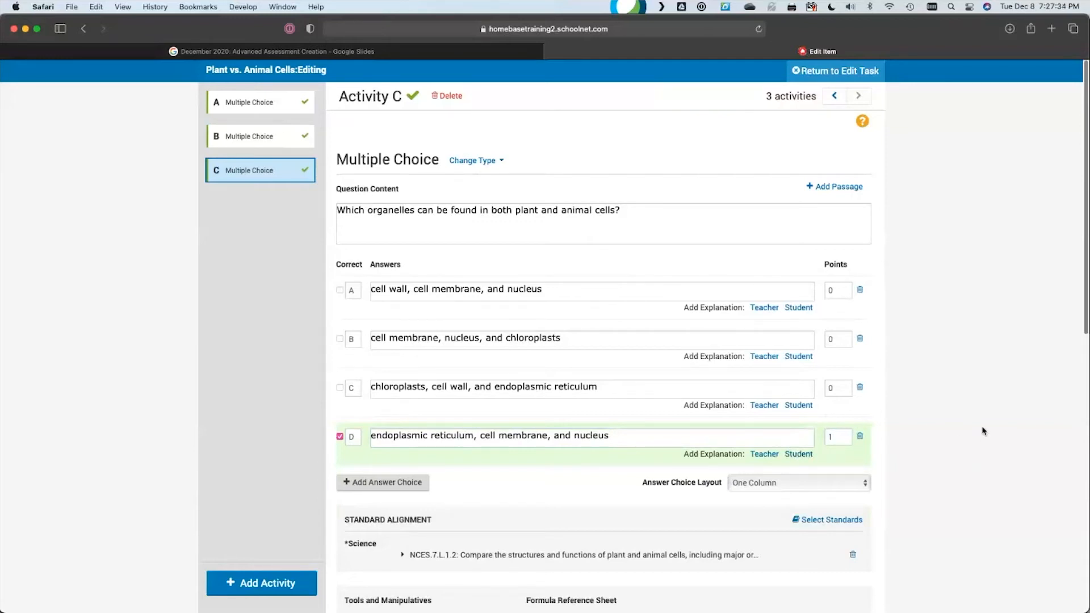
pyautogui.scroll(-10, 983, 430)
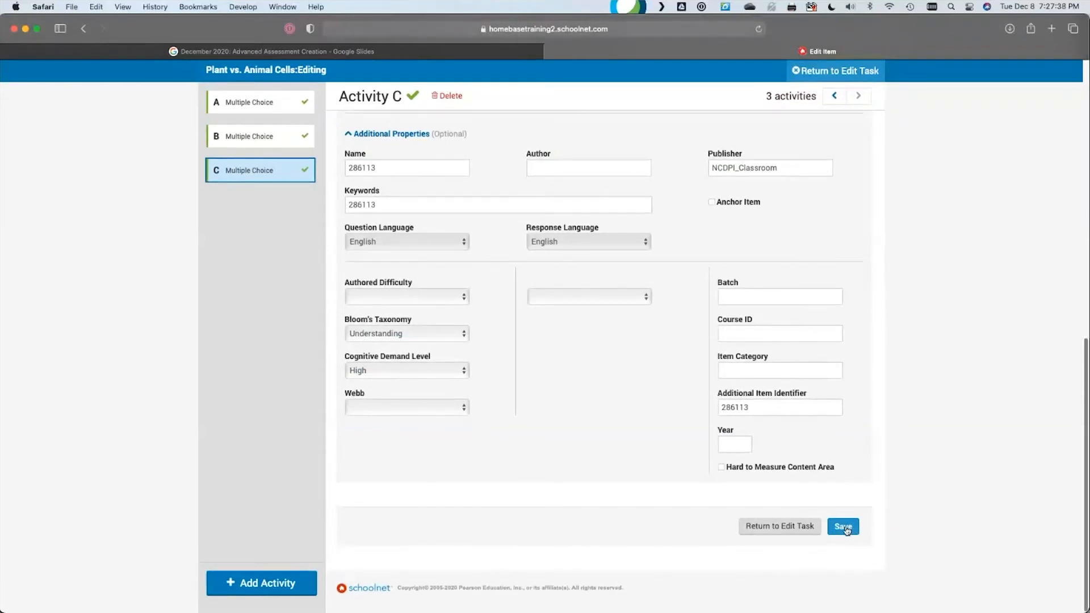
pyautogui.click(844, 528)
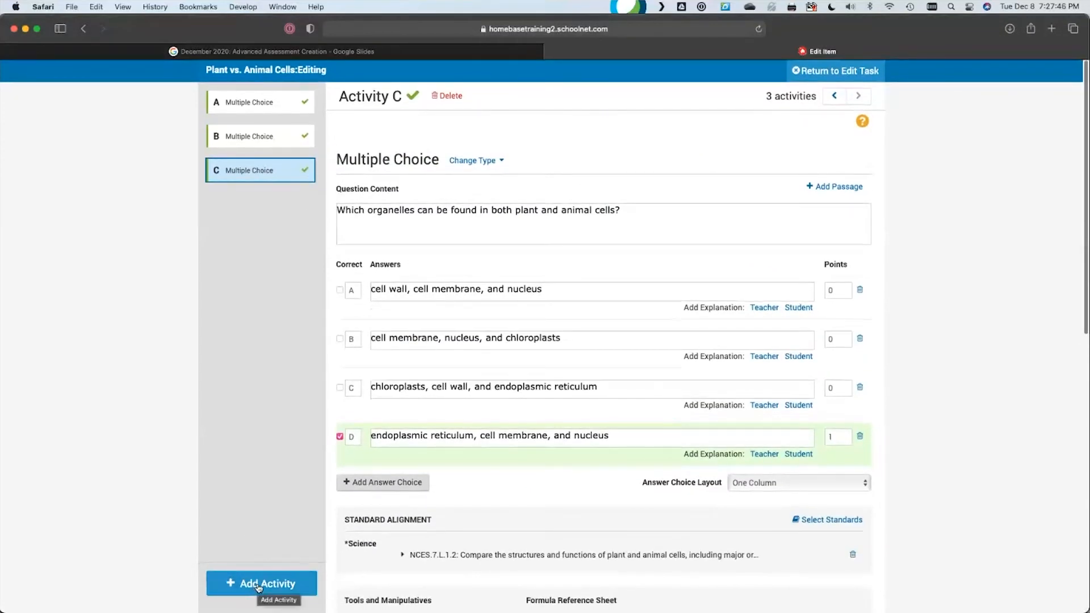
# Add a Hot Spot (Single) activity with the question "Of the two cells pictured below, identify the animal cell.".
pyautogui.click(258, 586)
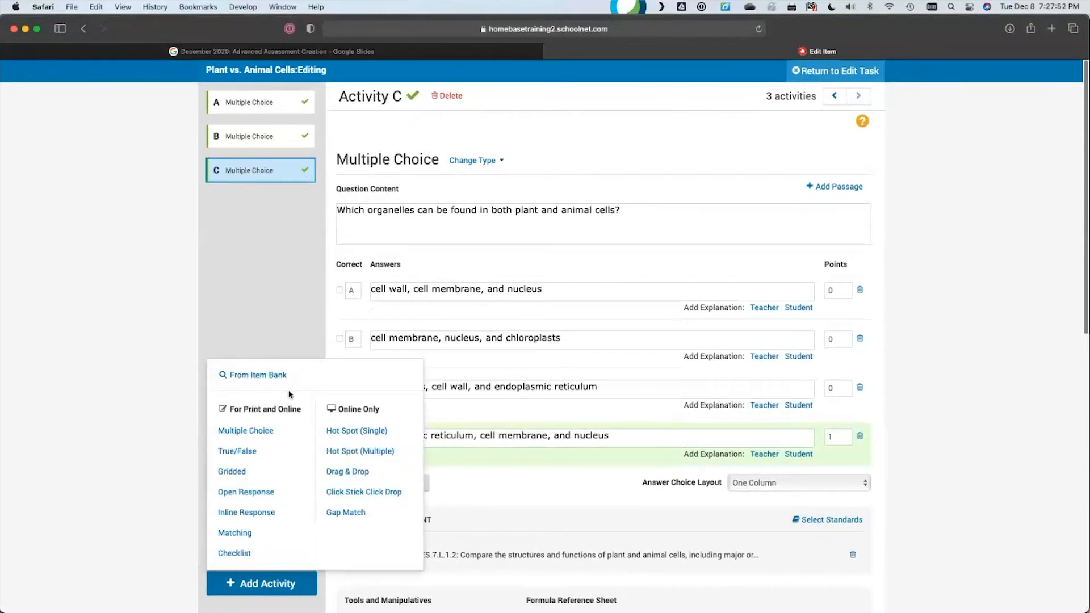
pyautogui.click(131, 490)
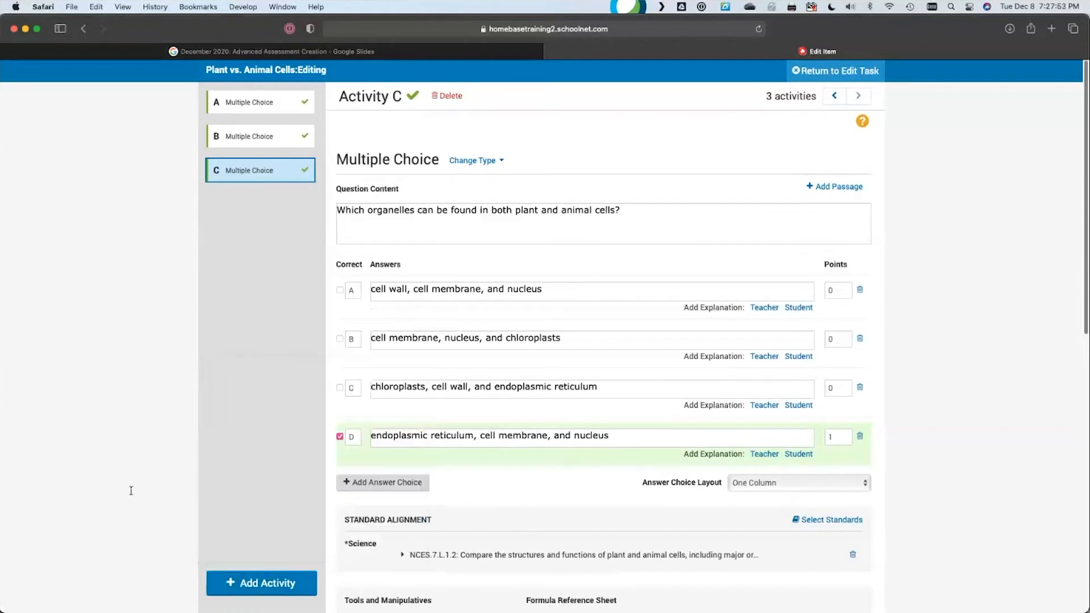
pyautogui.click(235, 582)
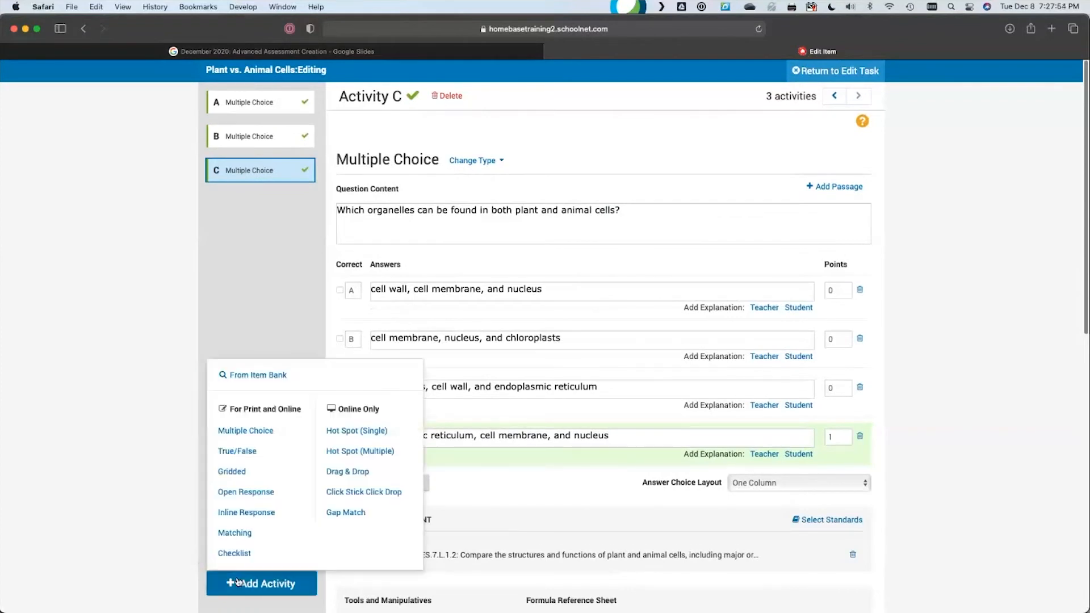
pyautogui.click(364, 436)
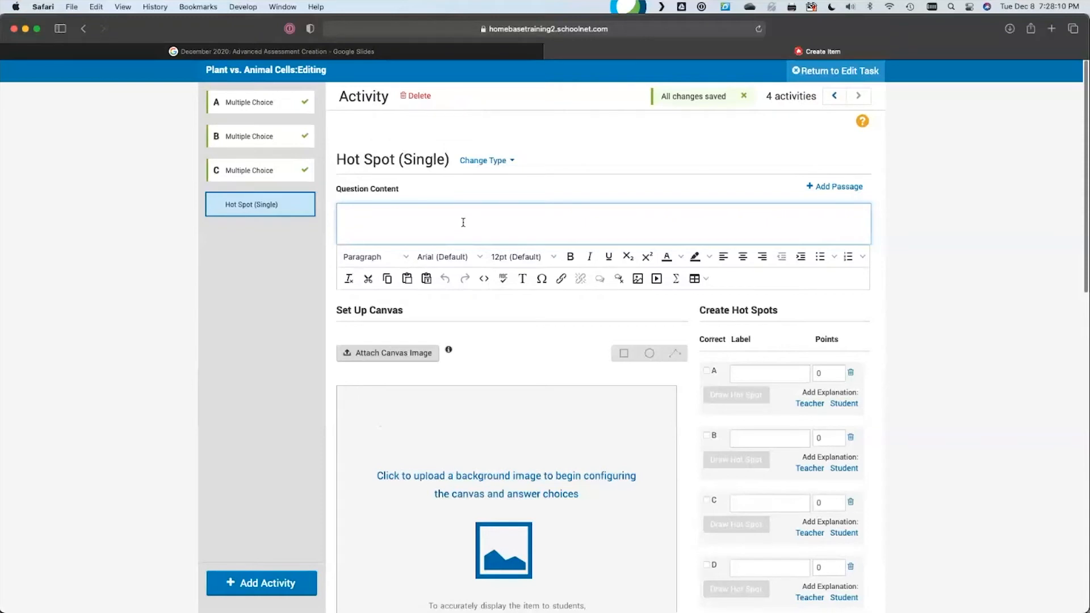
pyautogui.write('Of the two cells pictured below, identify the animal cell.')
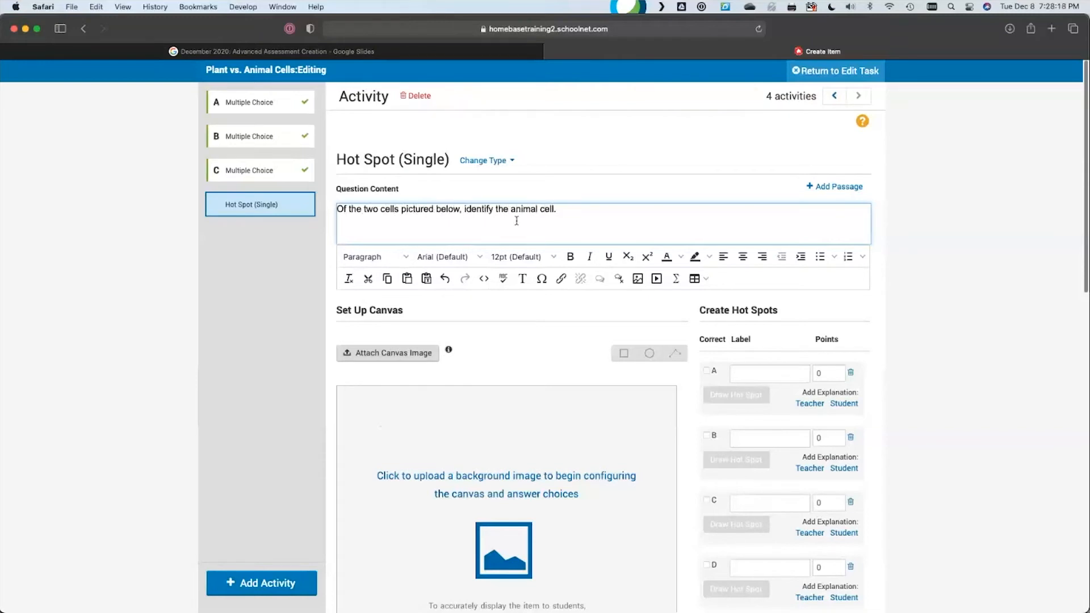
pyautogui.click(933, 319)
pyautogui.scroll(-3, 940, 341)
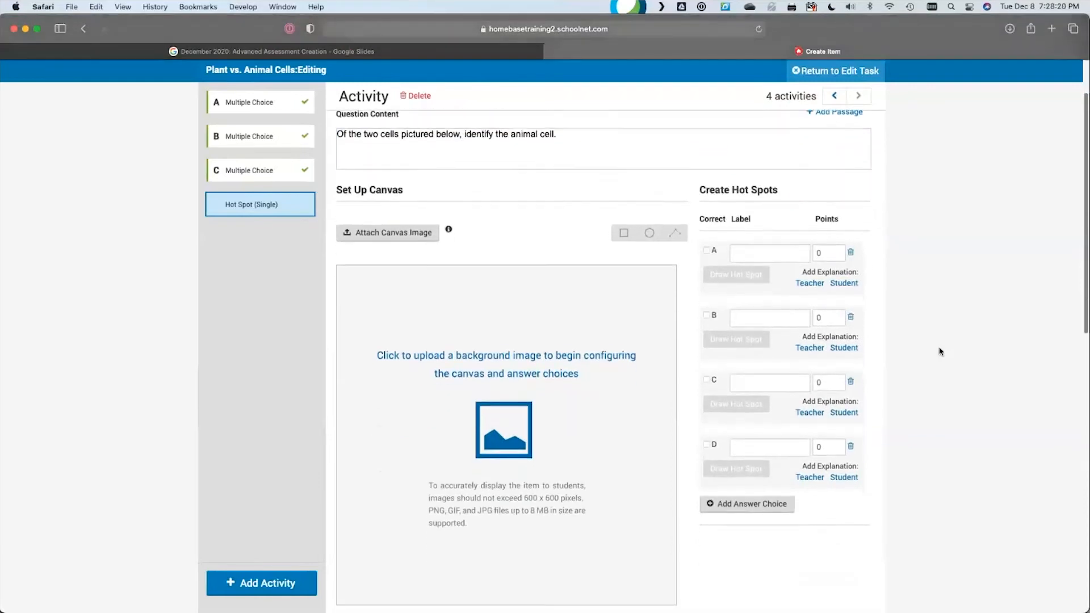
pyautogui.scroll(-1, 556, 296)
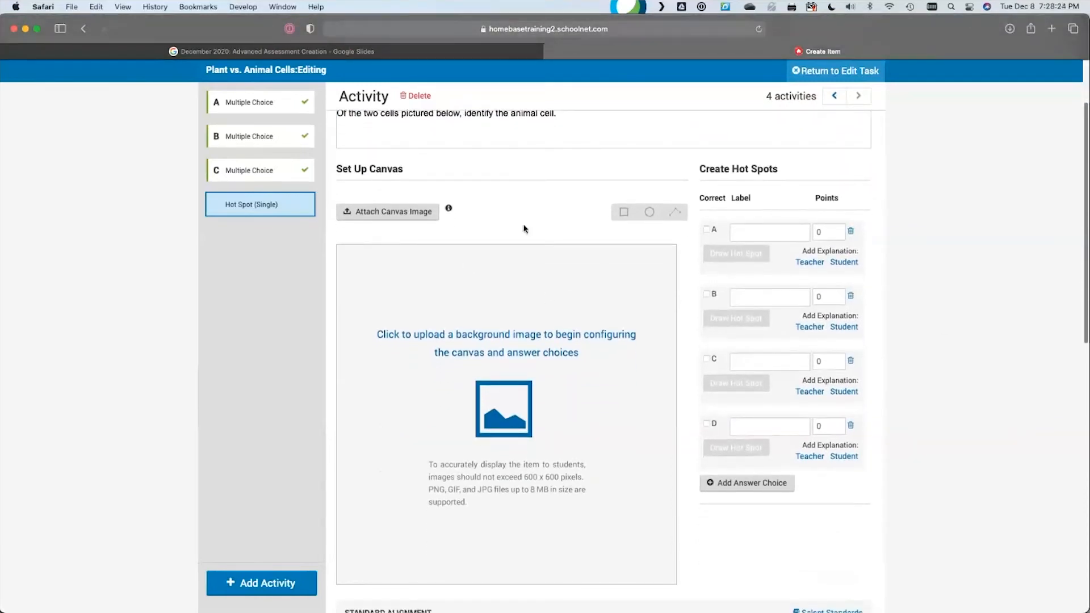
# Open images.google.com in a new browser tab and search for "cells".
pyautogui.press('super+t')
pyautogui.write('i')
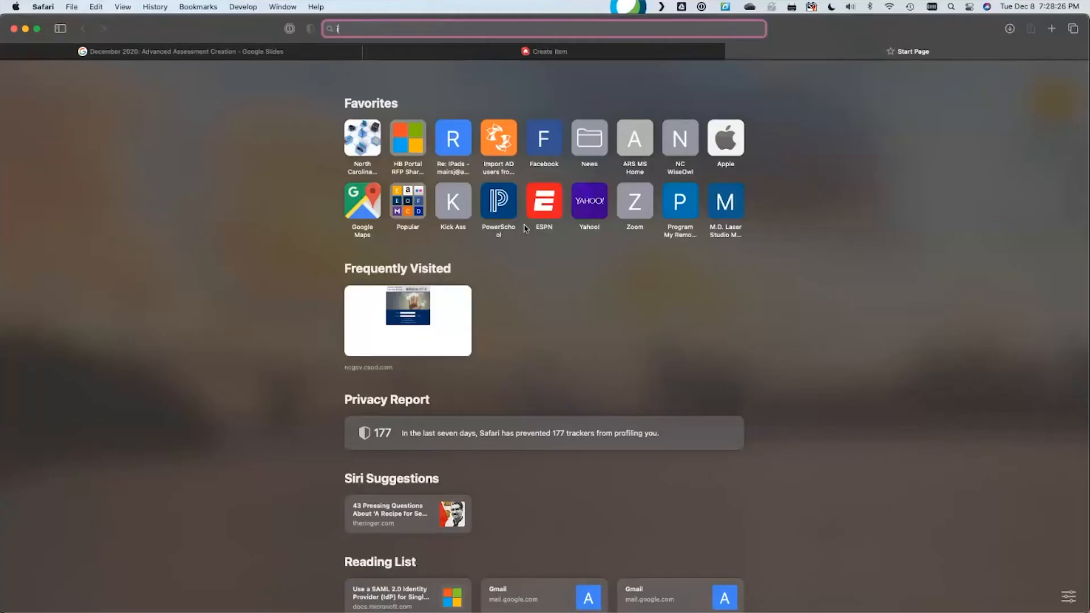
pyautogui.write('mages.google.com')
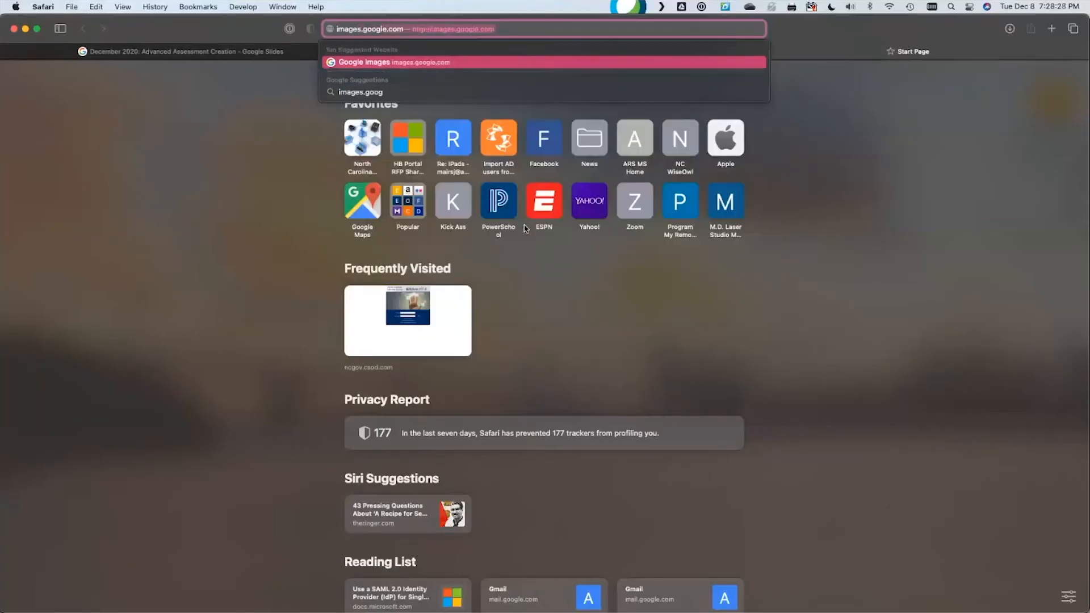
pyautogui.press('Return')
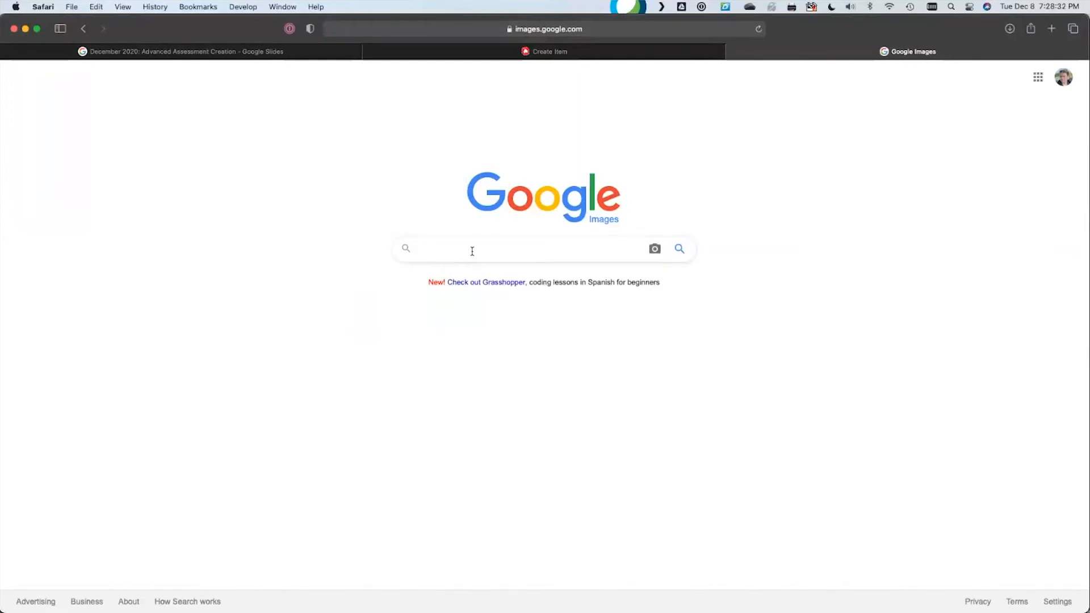
pyautogui.write('cells')
pyautogui.press('Return')
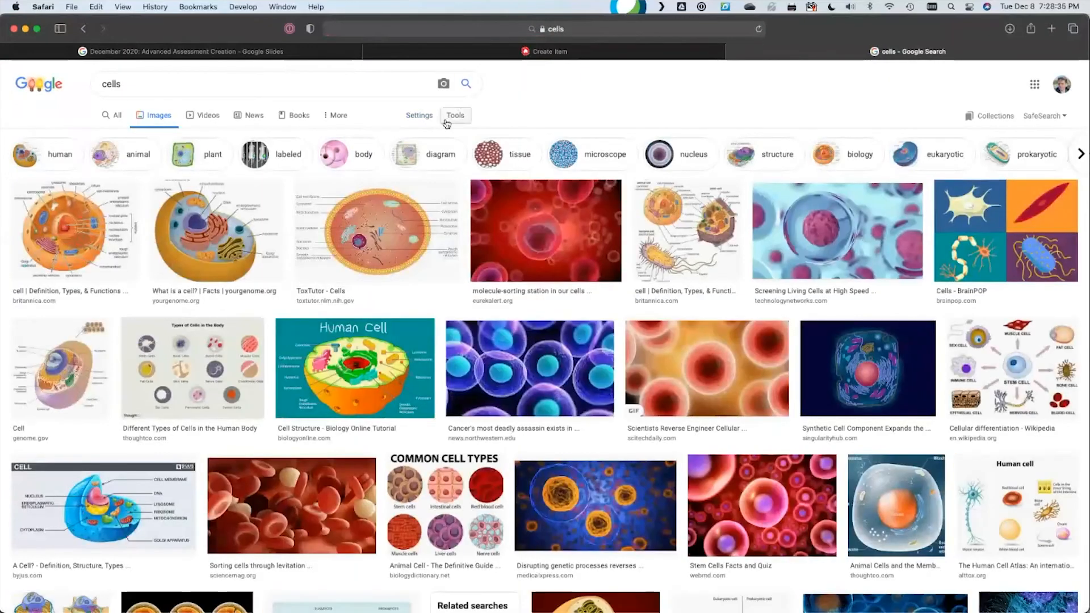
# Filter the image results by Creative Commons licenses and open the Wikimedia diagram of differences between simple animal and plant cells.
pyautogui.click(452, 117)
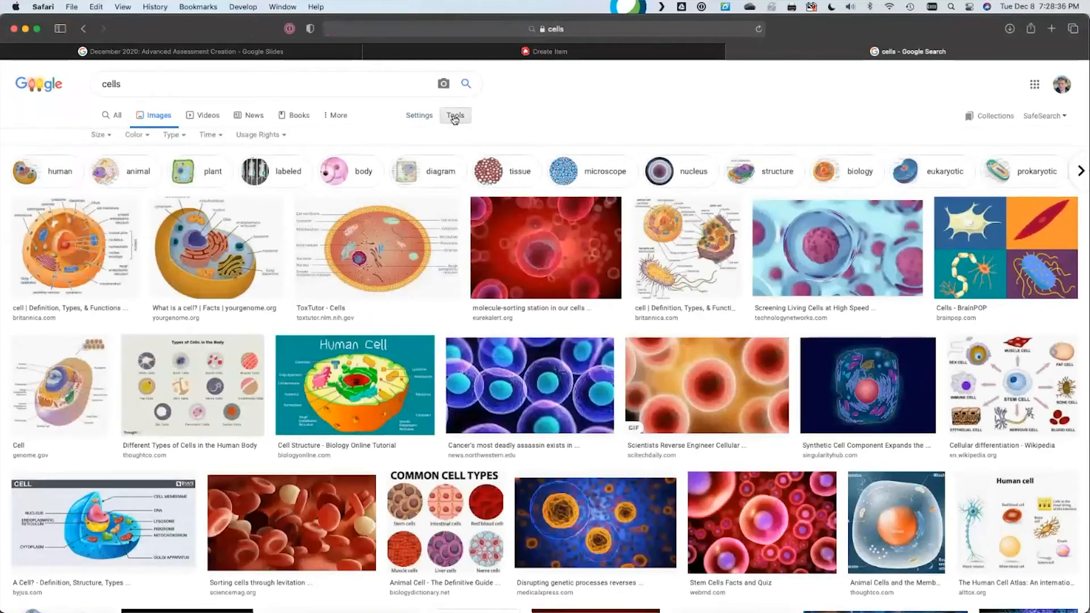
pyautogui.click(242, 137)
pyautogui.click(253, 177)
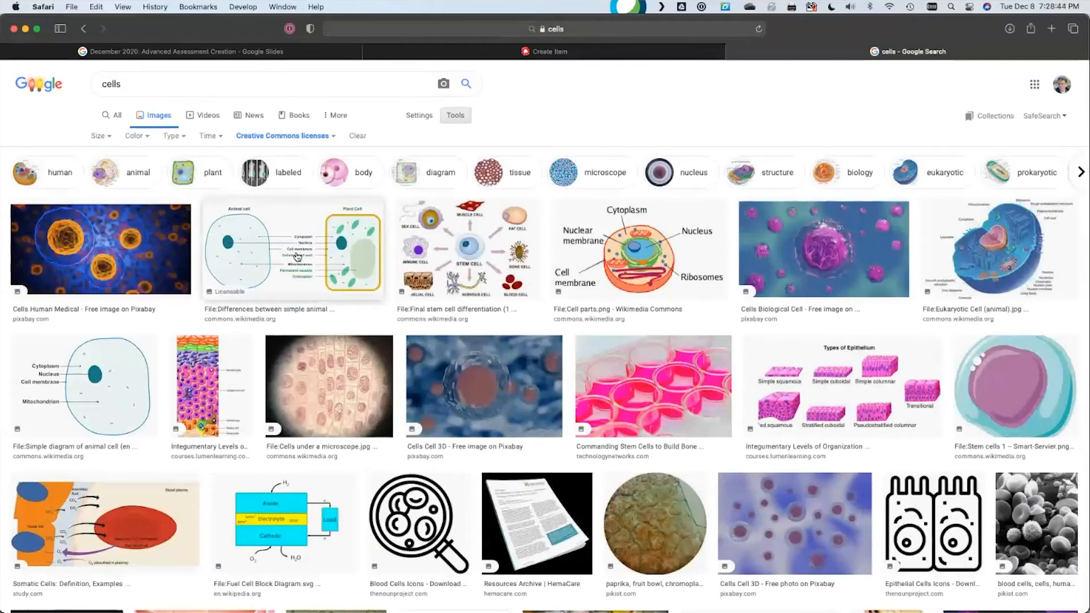
pyautogui.click(293, 259)
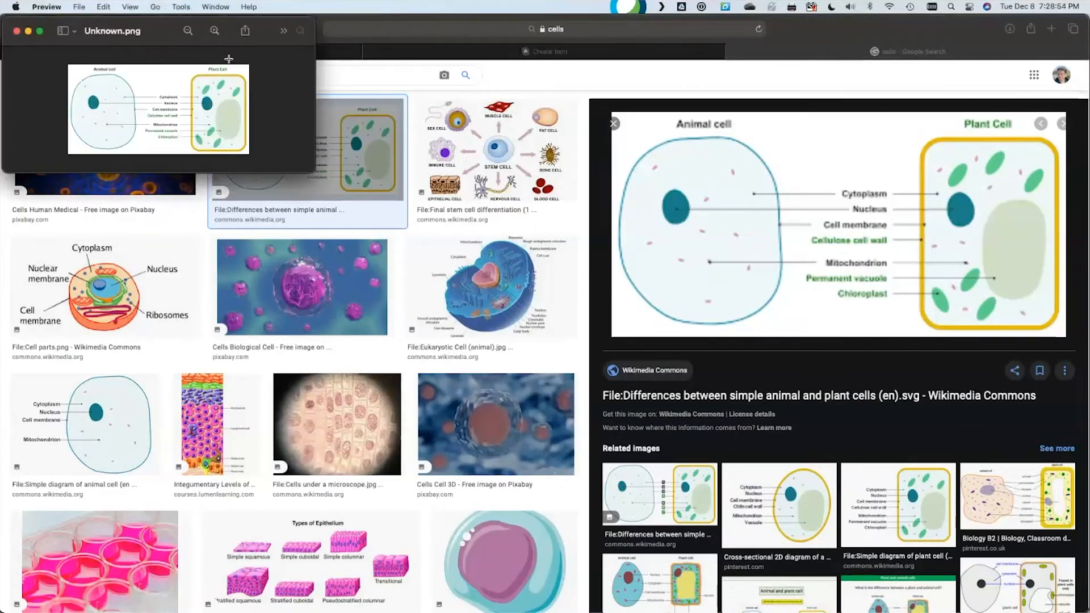
# Crop the Animal cell and Plant Cell titles off Unknown.png in Preview, save the image and quit Preview.
pyautogui.moveTo(184, 32); pyautogui.dragTo(421, 121)
pyautogui.moveTo(502, 248); pyautogui.dragTo(298, 161)
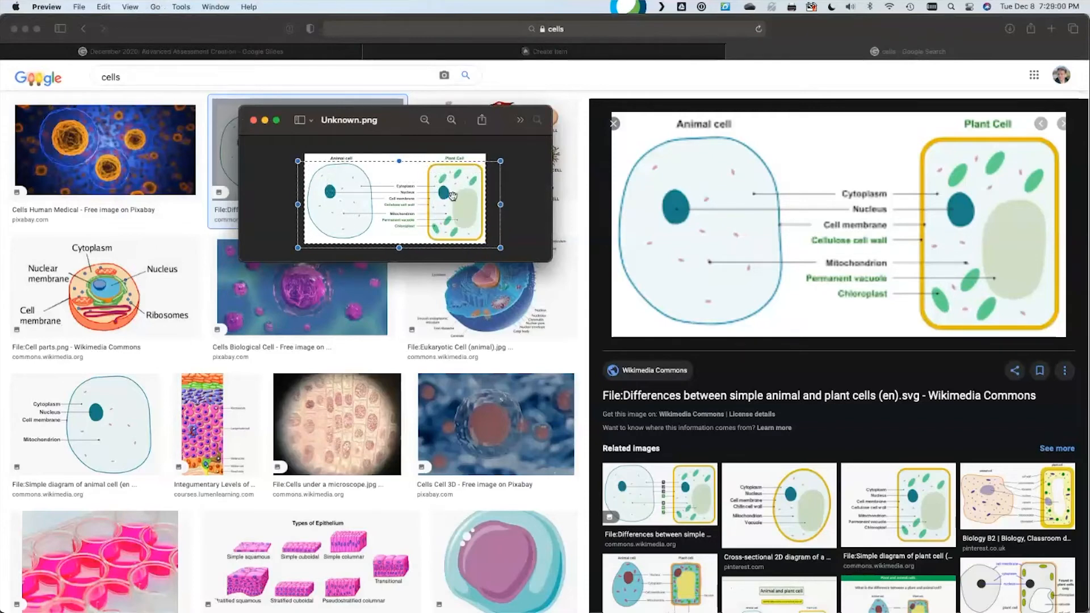
pyautogui.press('super+k')
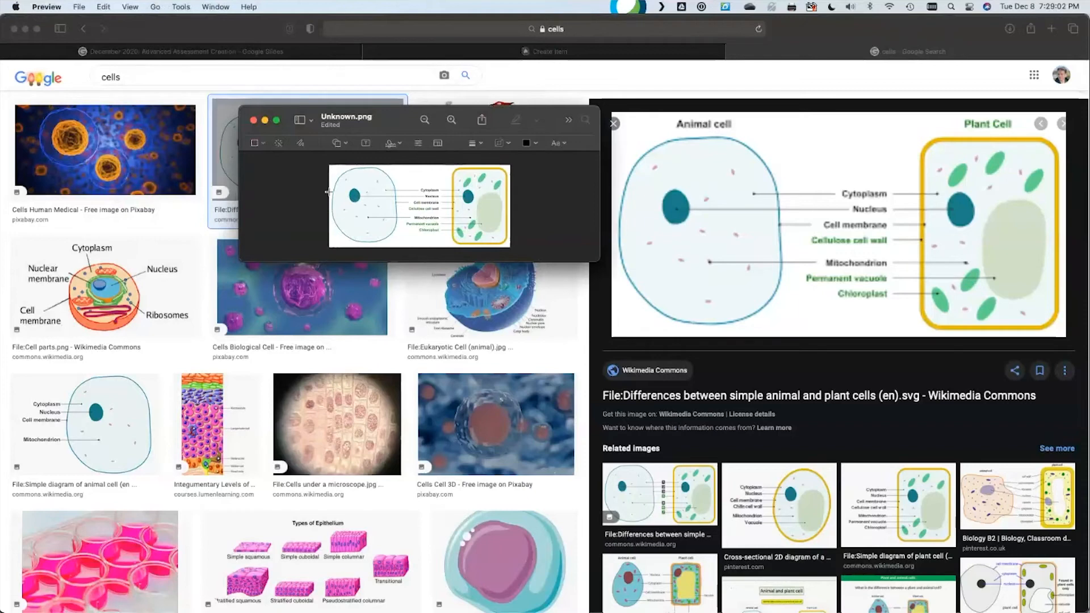
pyautogui.press('super+s')
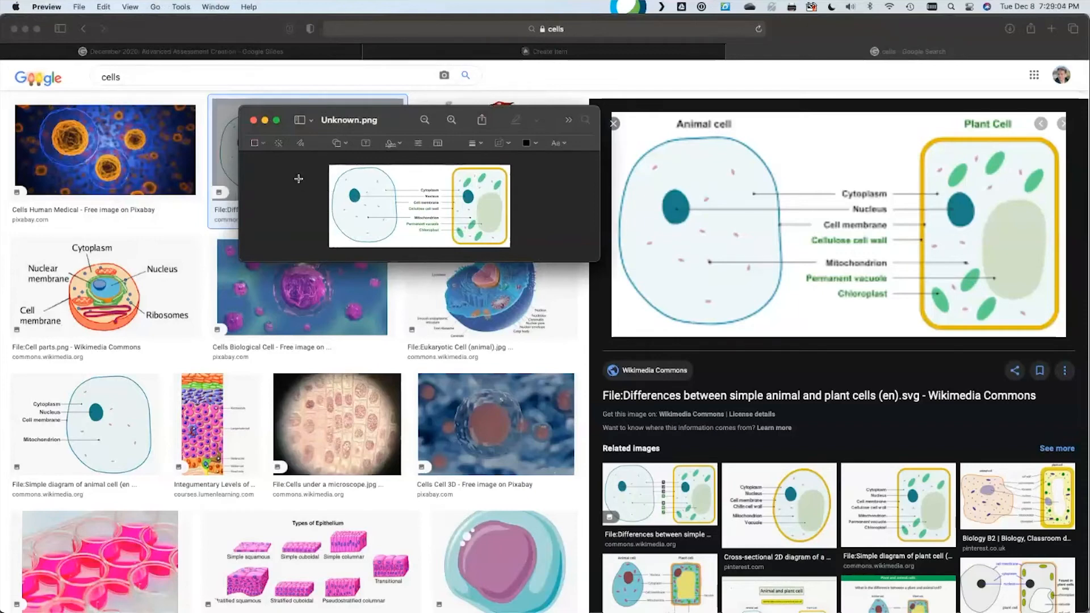
pyautogui.press('super+q')
# Return to the Hot Spot activity in the browser and attach Unknown.png from Downloads as its canvas image.
pyautogui.click(536, 50)
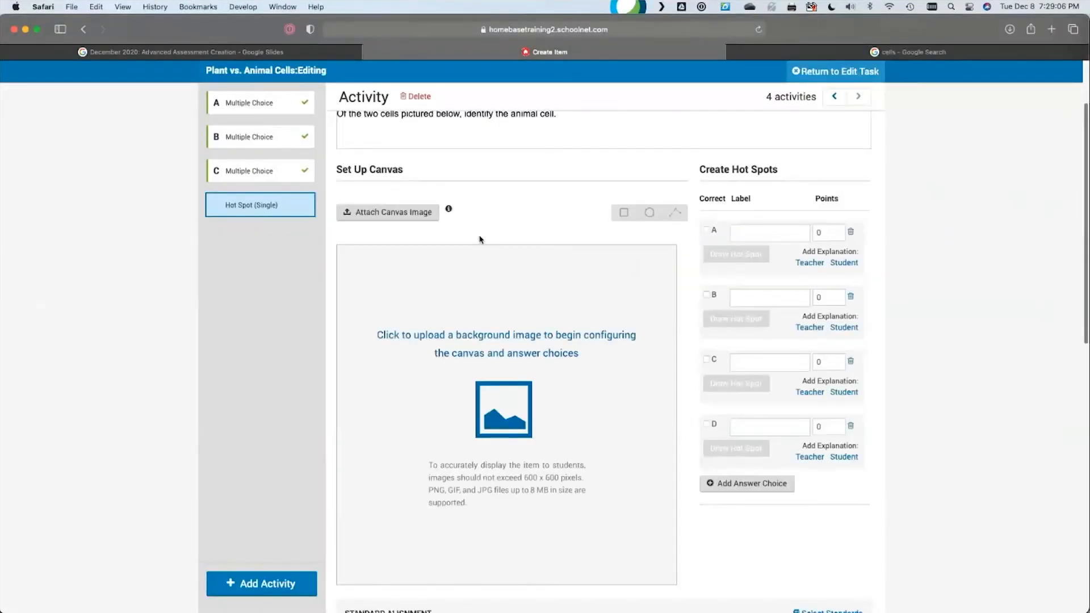
pyautogui.scroll(3, 499, 230)
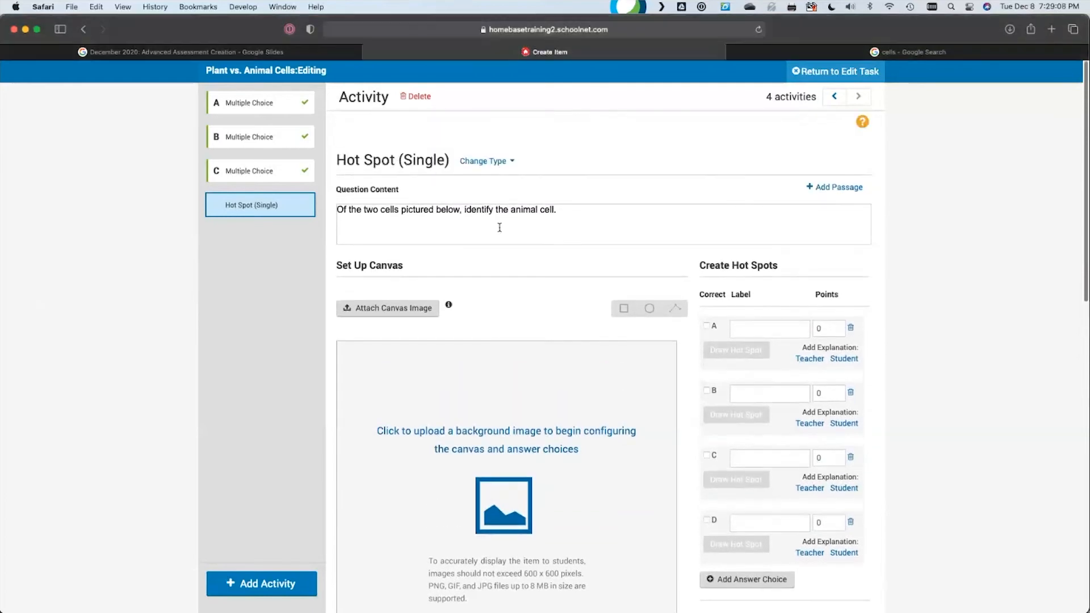
pyautogui.click(576, 211)
pyautogui.click(506, 332)
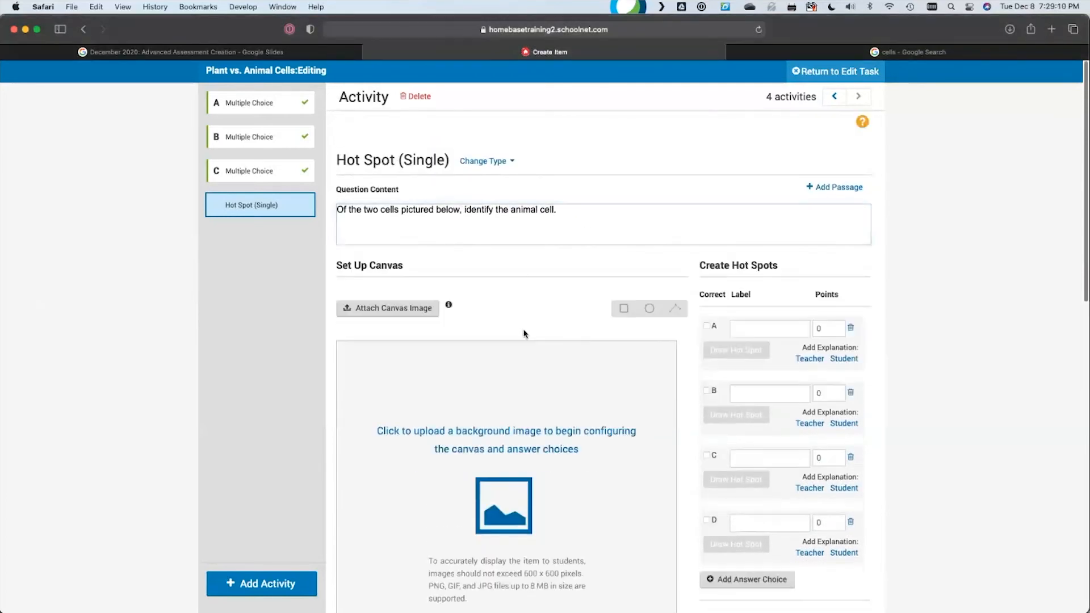
pyautogui.scroll(-2, 533, 325)
pyautogui.scroll(1, 534, 327)
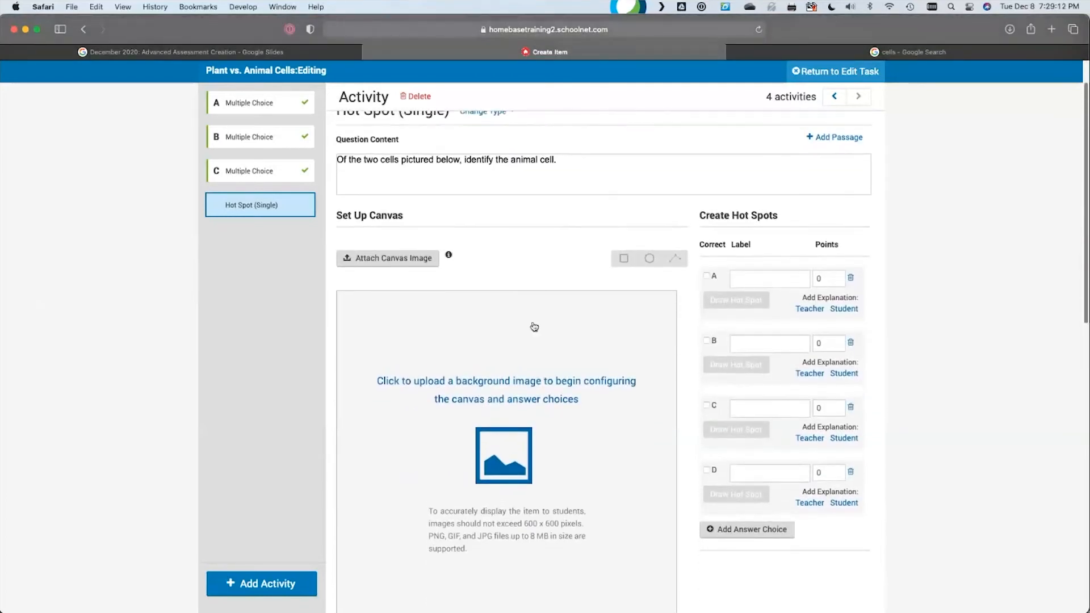
pyautogui.click(408, 265)
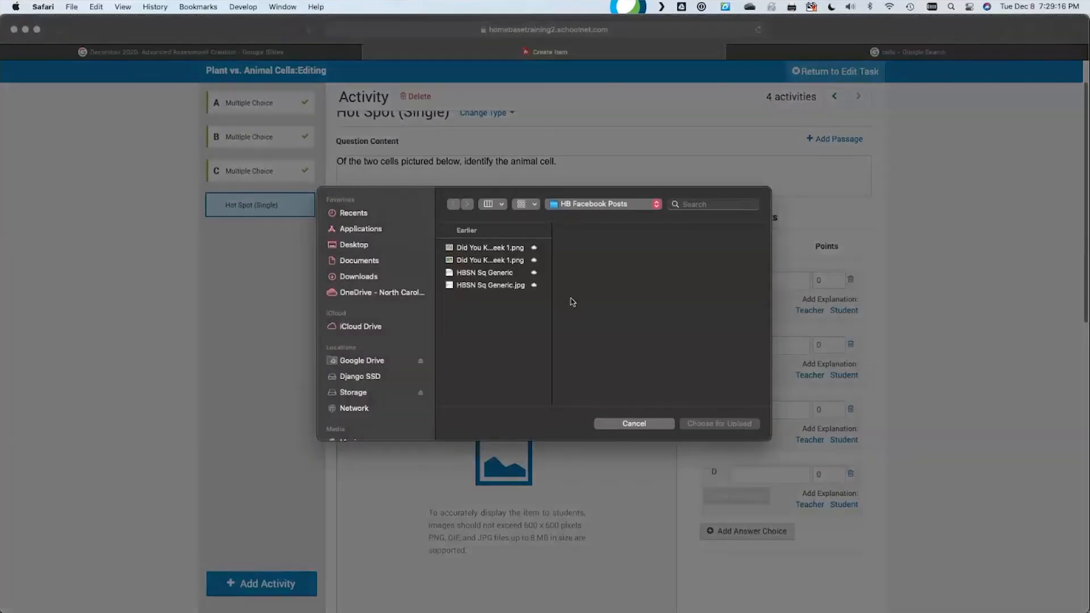
pyautogui.click(367, 280)
pyautogui.click(492, 261)
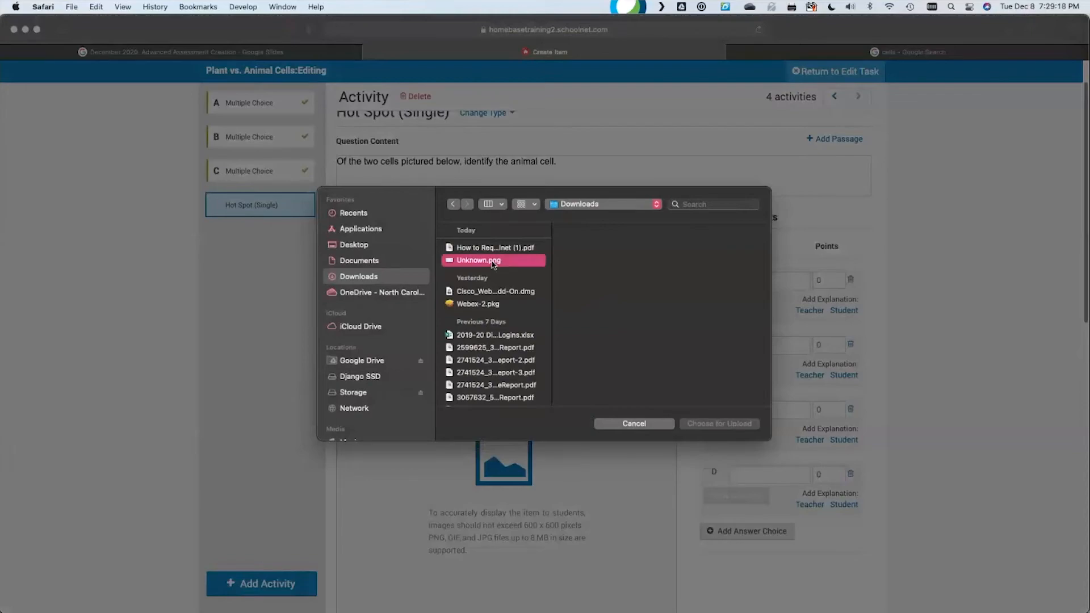
pyautogui.click(742, 427)
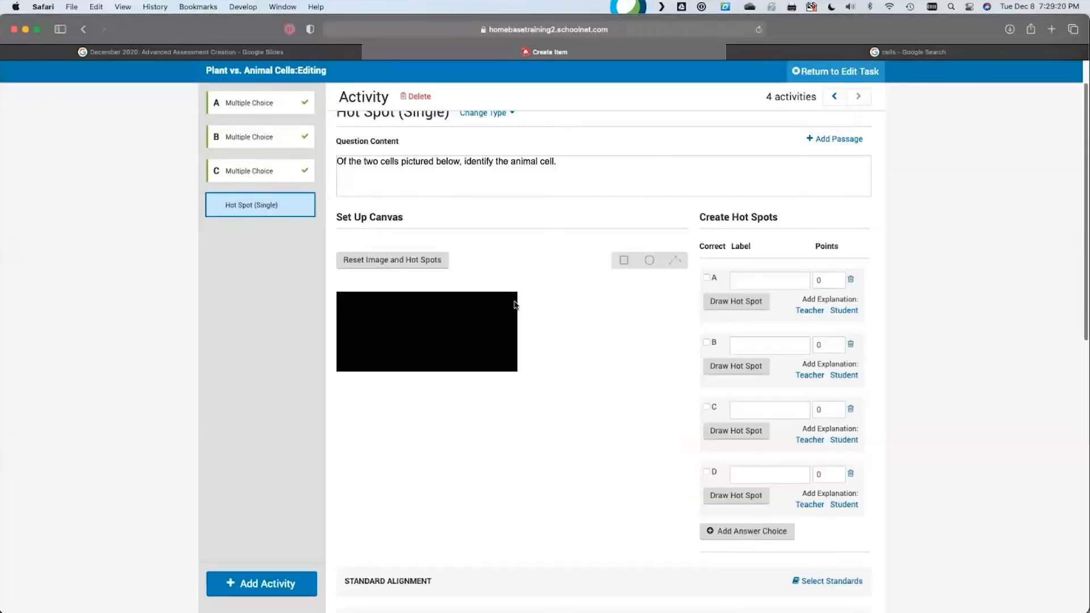
# Delete hot spot choices C and D, and mark choice A as the correct answer.
pyautogui.scroll(-1, 566, 324)
pyautogui.scroll(-1, 566, 324)
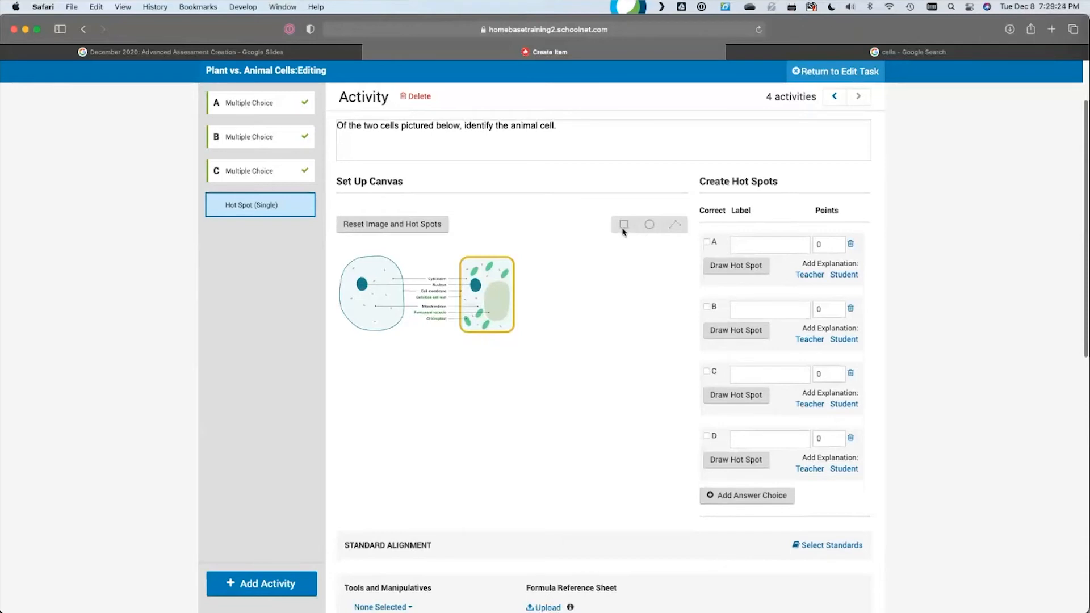
pyautogui.click(759, 249)
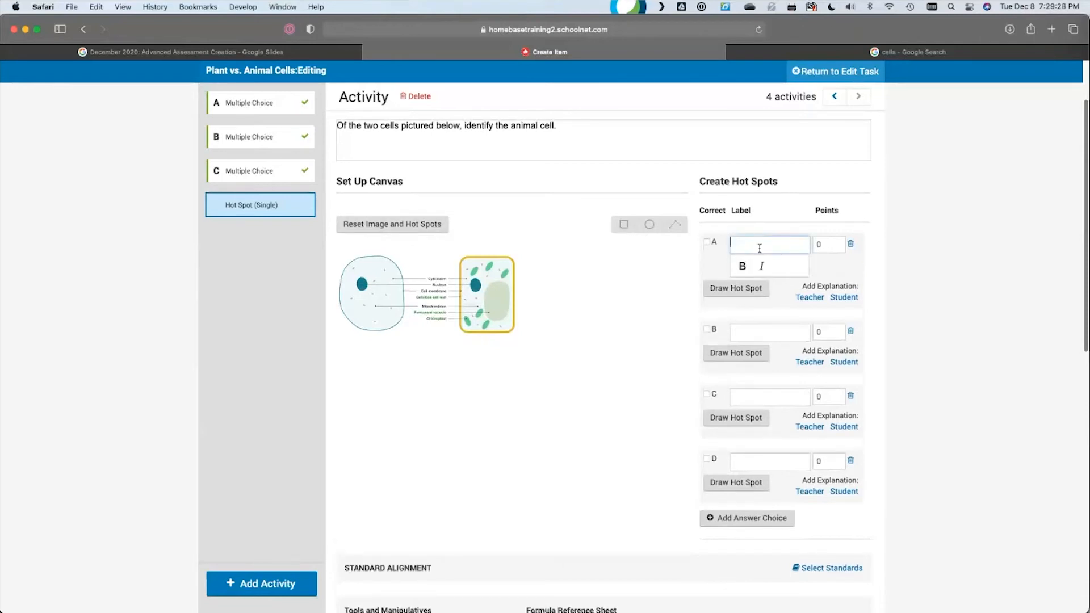
pyautogui.click(852, 400)
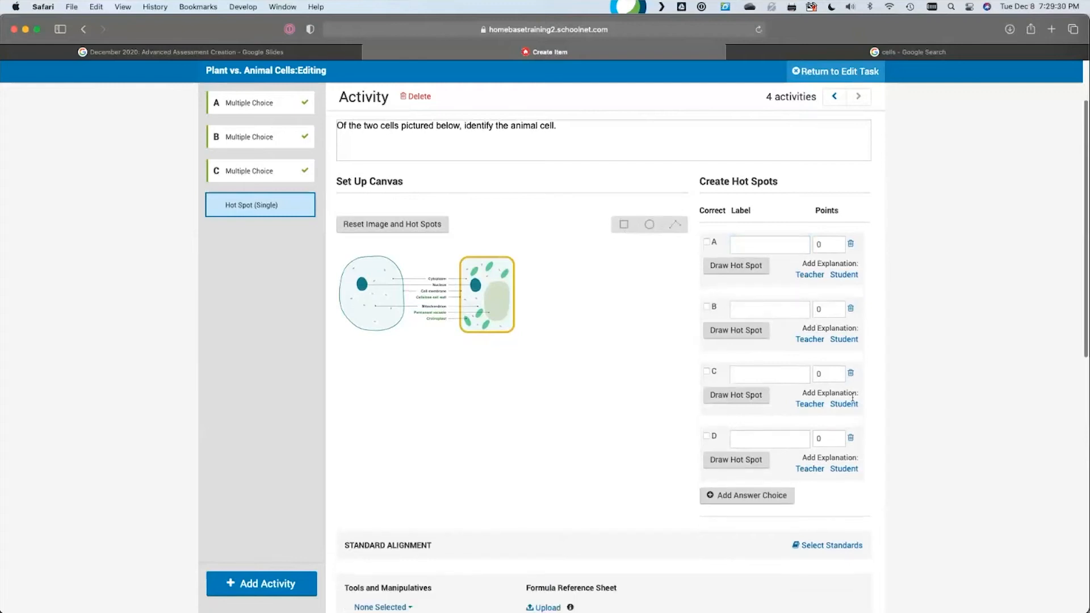
pyautogui.click(851, 375)
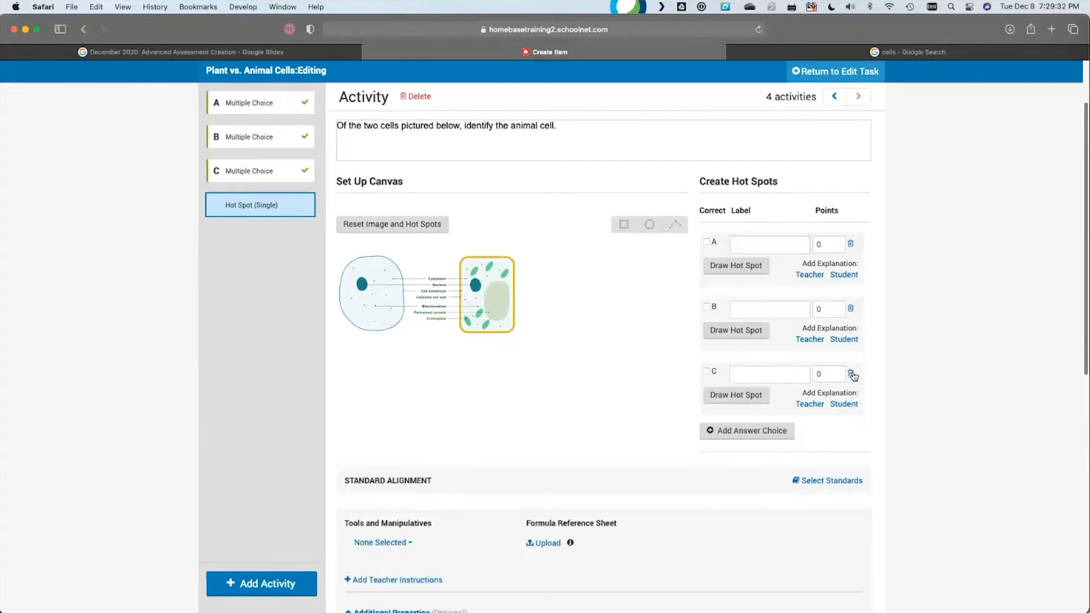
pyautogui.click(851, 374)
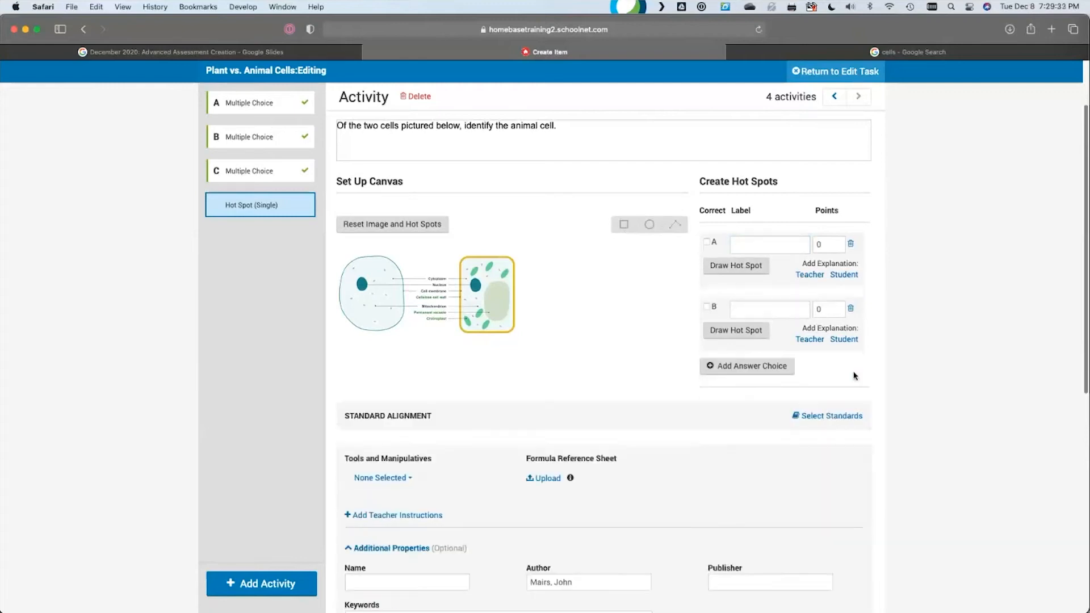
pyautogui.click(769, 247)
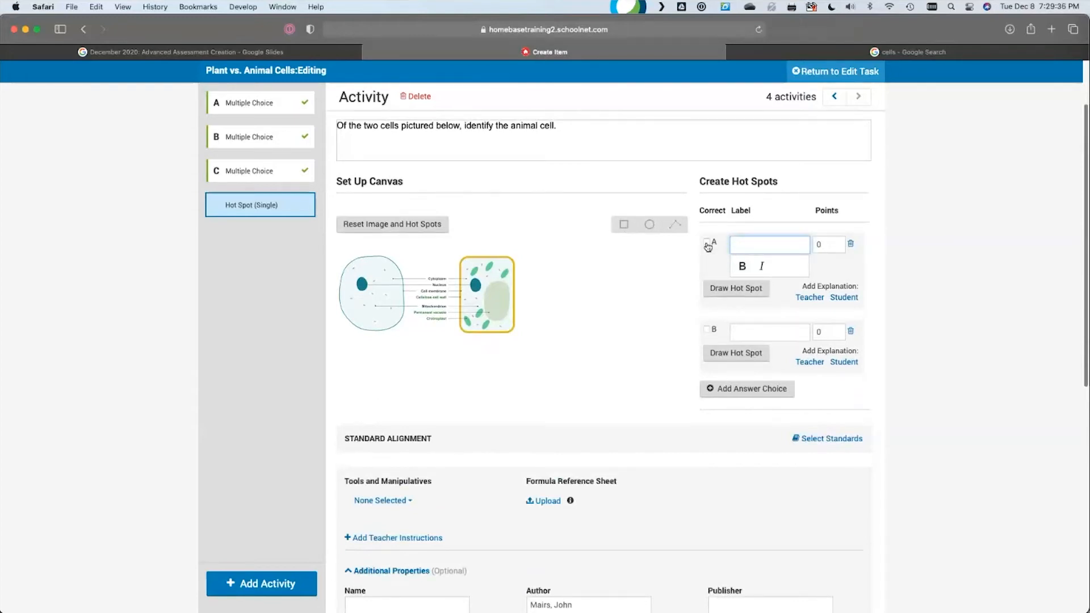
pyautogui.click(707, 244)
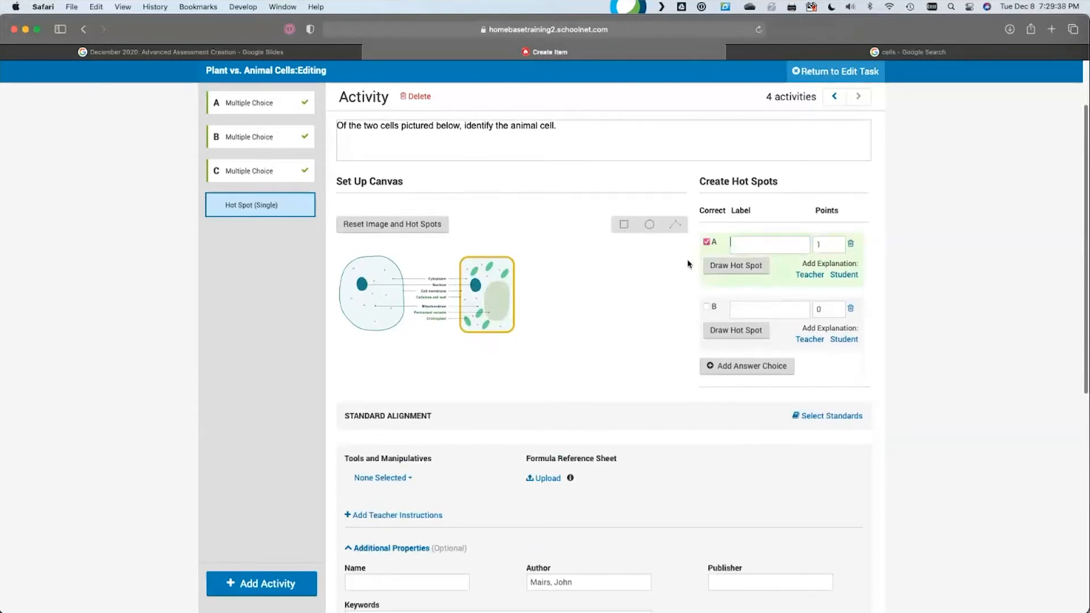
# Draw a circular hot spot for choice A over the animal cell and shift it to fit the cell outline.
pyautogui.click(728, 267)
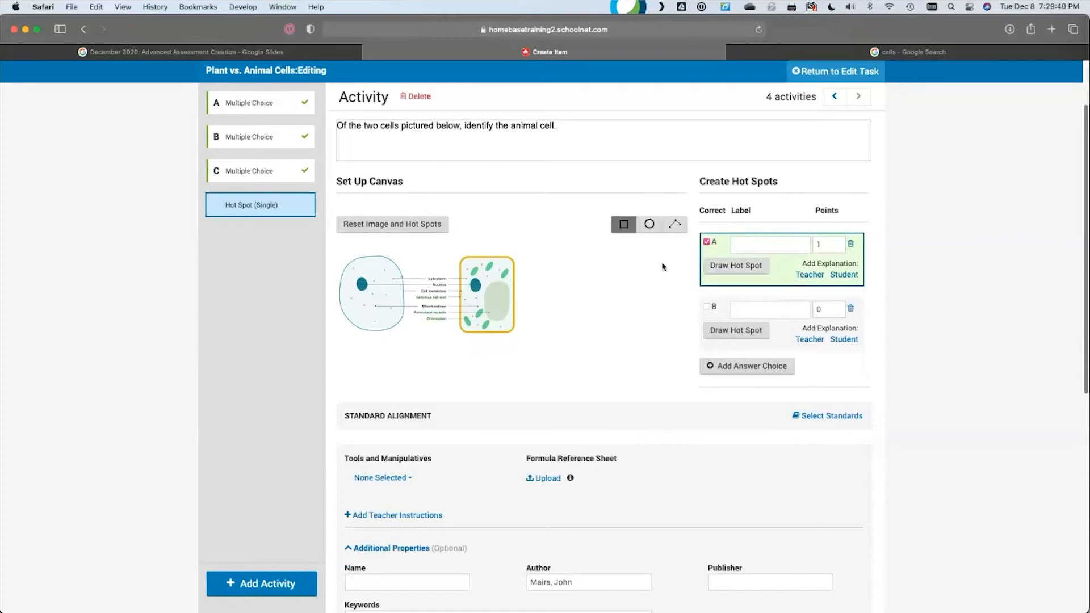
pyautogui.click(648, 228)
pyautogui.moveTo(355, 271)
pyautogui.mouseDown()
pyautogui.moveTo(400, 307)
pyautogui.moveTo(409, 333)
pyautogui.moveTo(350, 271)
pyautogui.mouseUp()
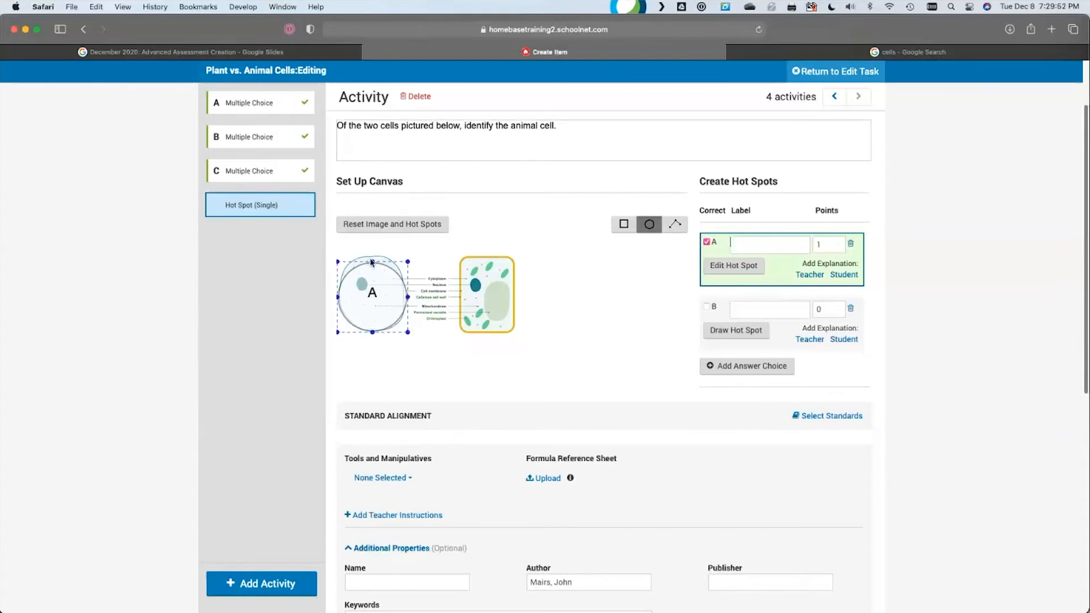
pyautogui.click(371, 260)
pyautogui.click(372, 263)
pyautogui.moveTo(372, 260); pyautogui.dragTo(390, 286)
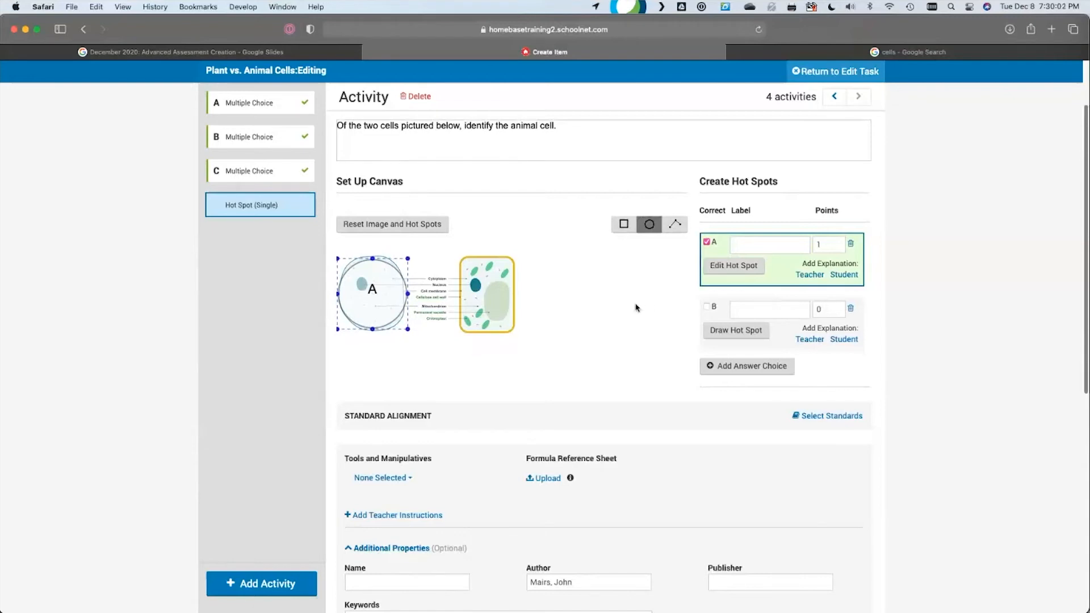
pyautogui.click(771, 309)
pyautogui.click(624, 225)
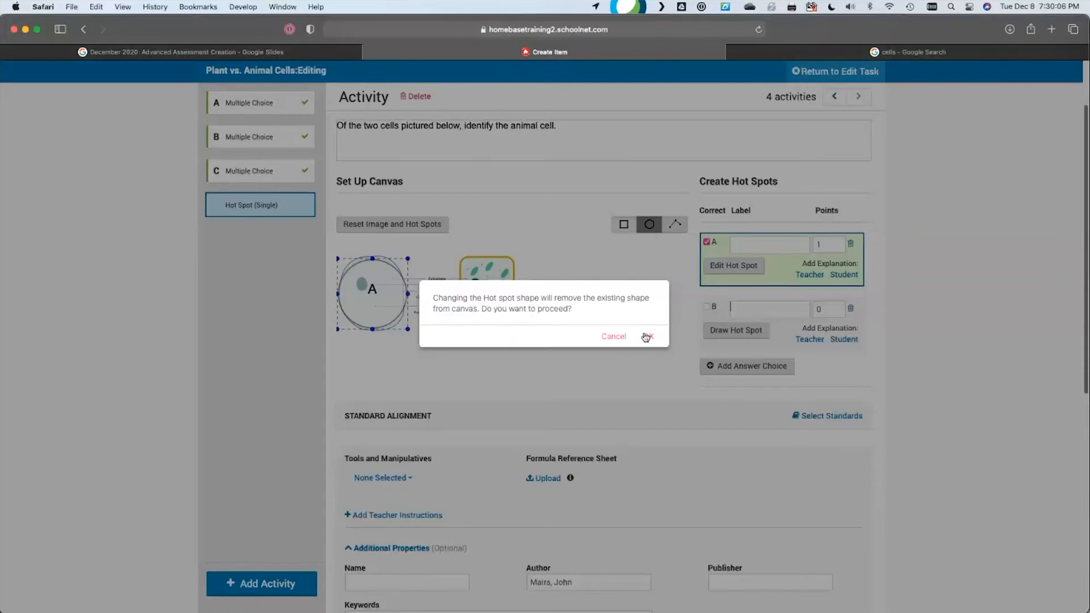
pyautogui.click(615, 339)
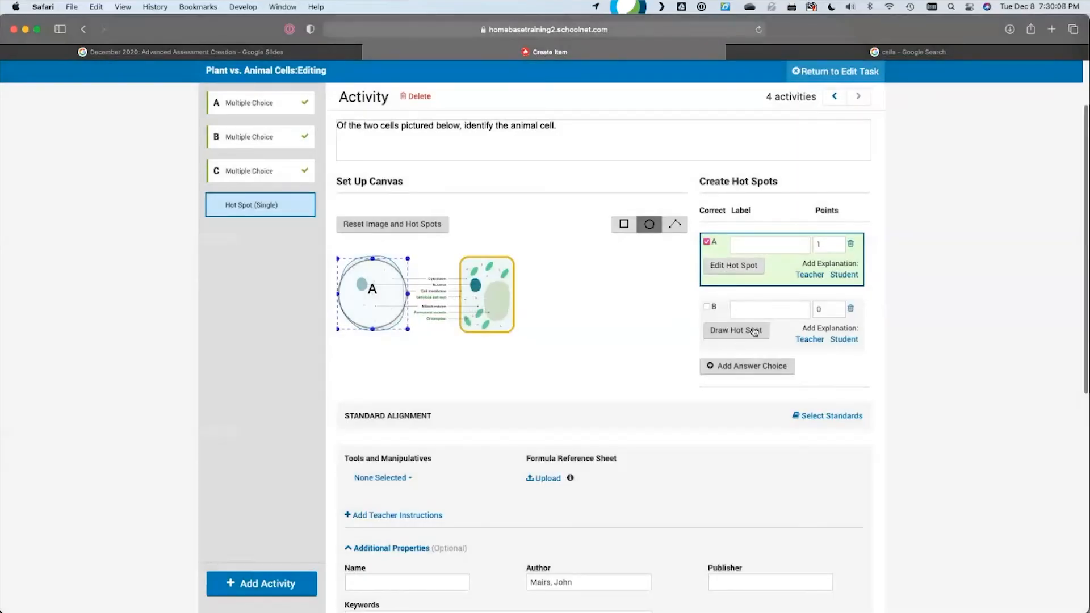
# Draw a rectangular hot spot for choice B around the plant cell in the canvas image.
pyautogui.click(766, 309)
pyautogui.click(742, 353)
pyautogui.click(471, 278)
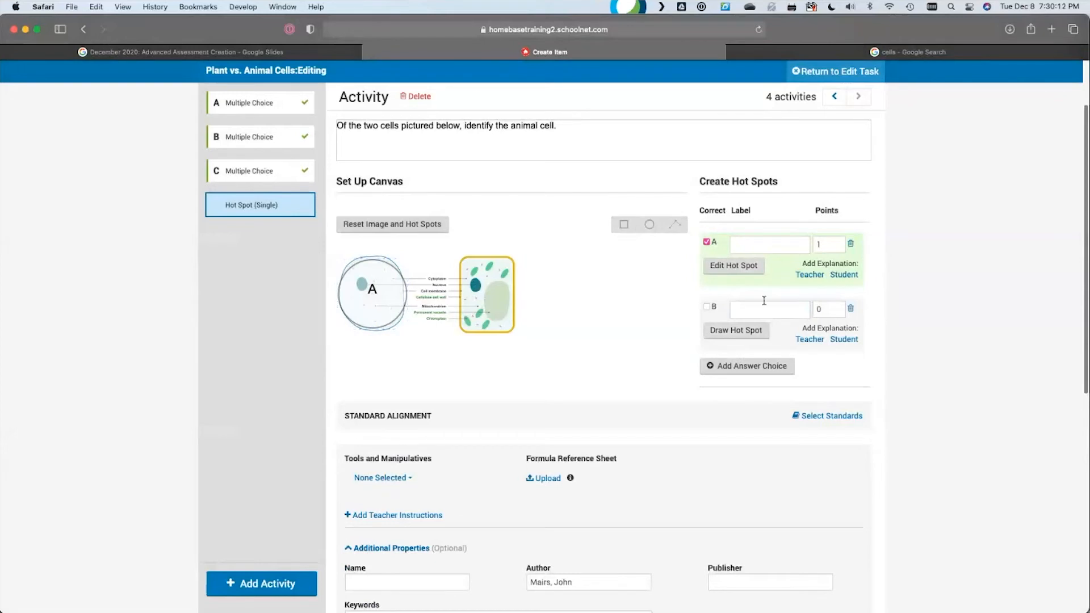
pyautogui.click(736, 330)
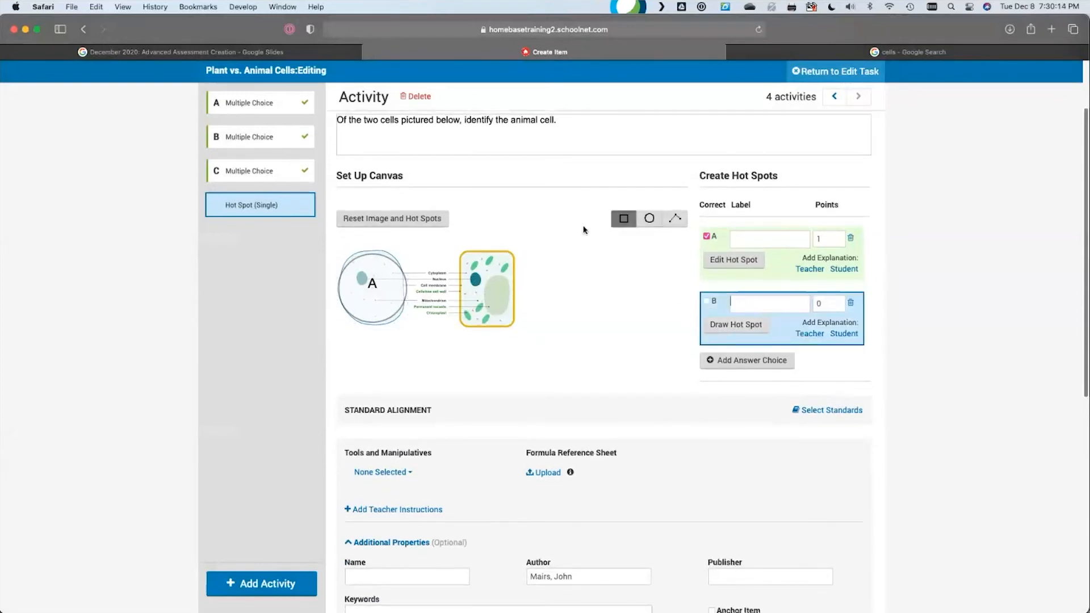
pyautogui.moveTo(460, 256); pyautogui.dragTo(514, 329)
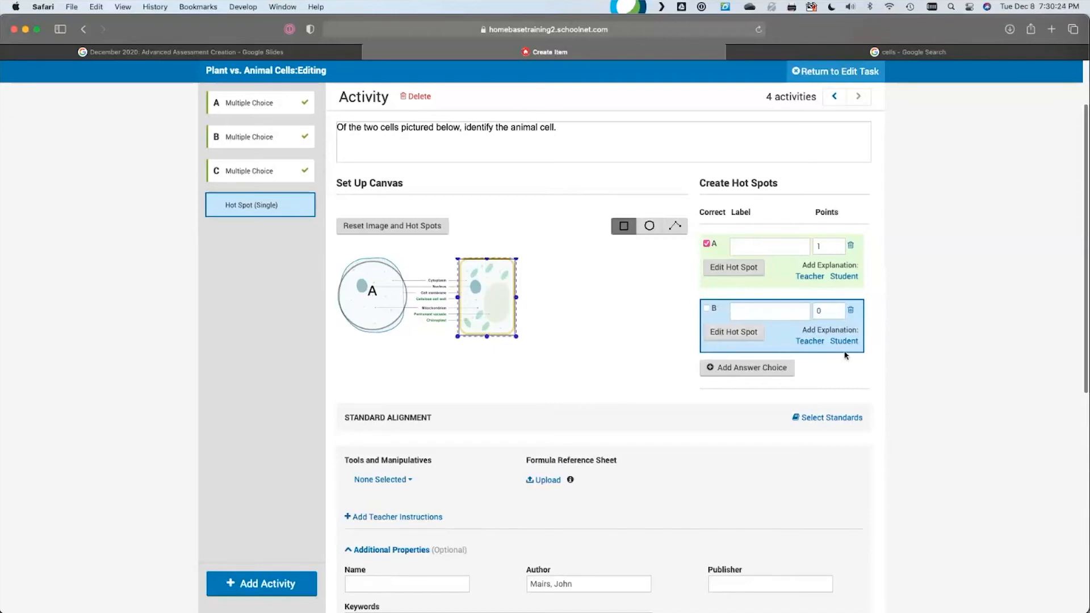
# Leave both hot spot labels and the optional properties blank, and save the Hot Spot activity.
pyautogui.scroll(-1, 928, 305)
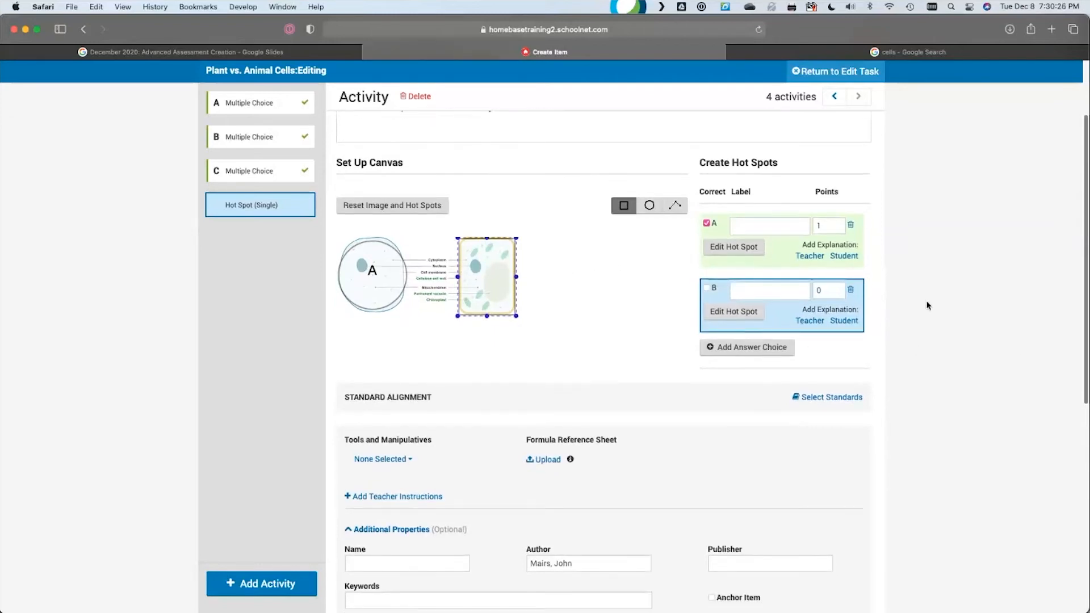
pyautogui.click(775, 227)
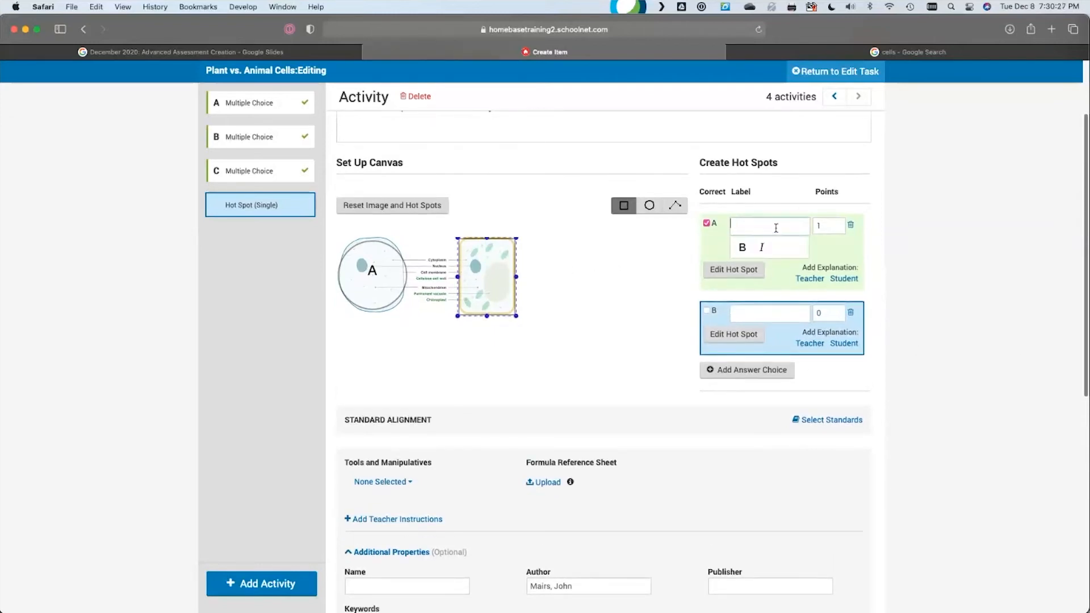
pyautogui.click(767, 315)
pyautogui.scroll(-6, 1014, 370)
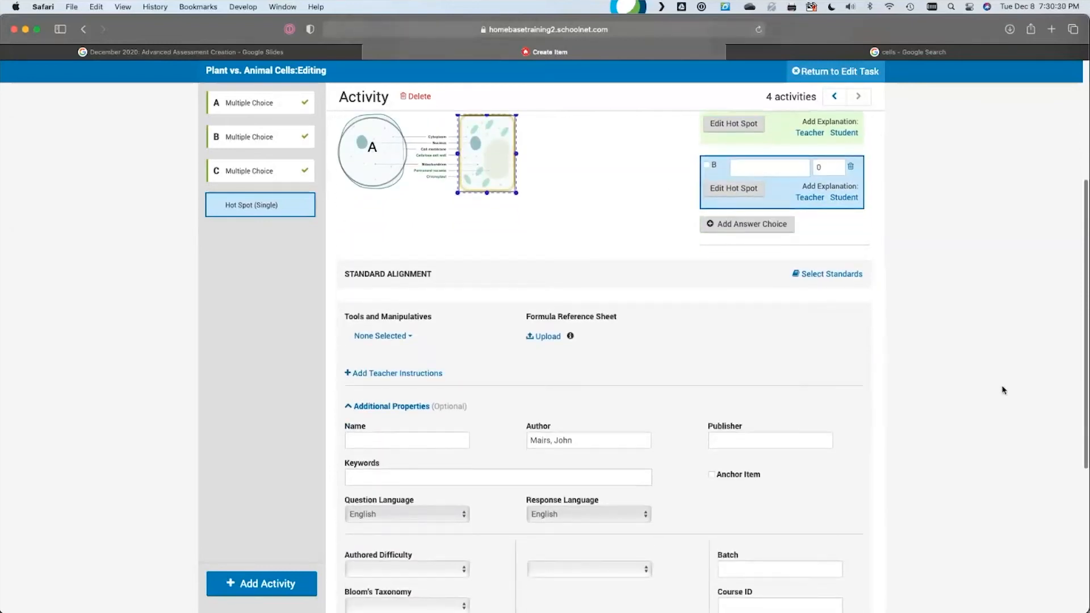
pyautogui.scroll(-5, 1003, 390)
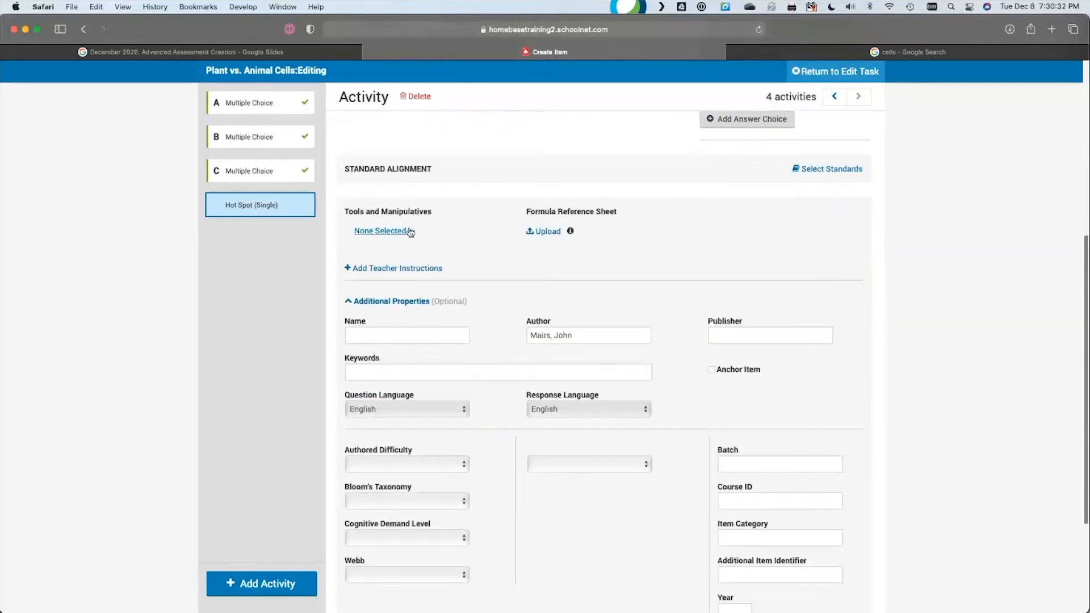
pyautogui.scroll(-6, 664, 250)
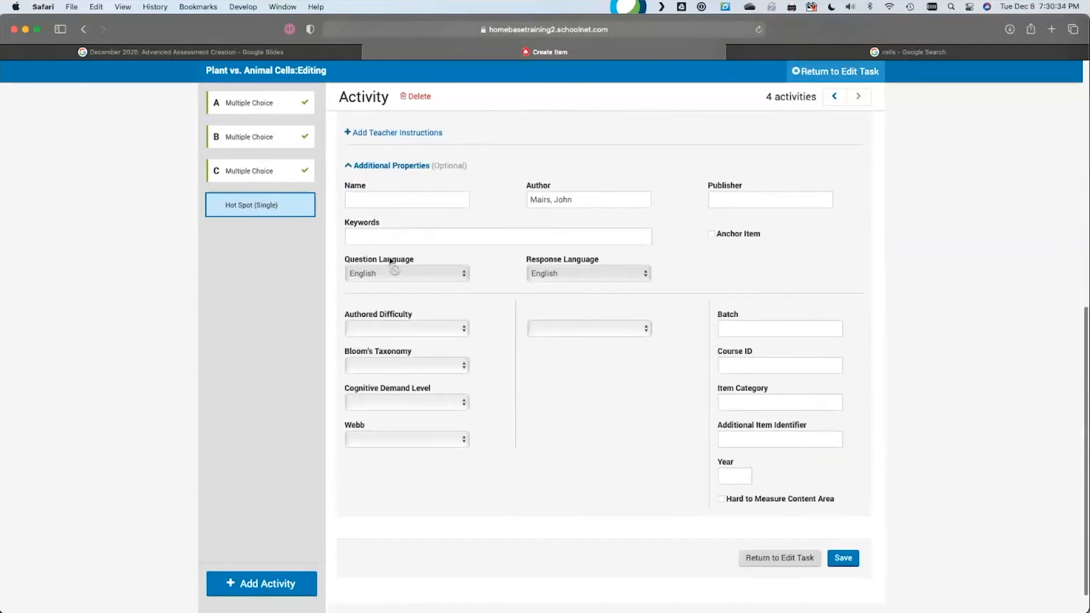
pyautogui.scroll(-2, 586, 425)
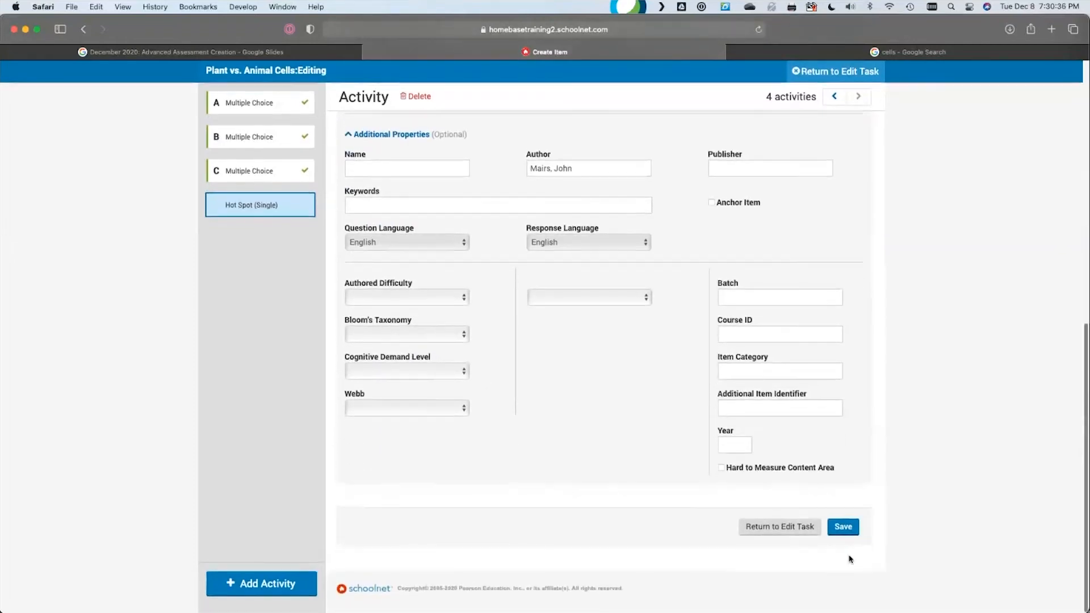
pyautogui.click(843, 528)
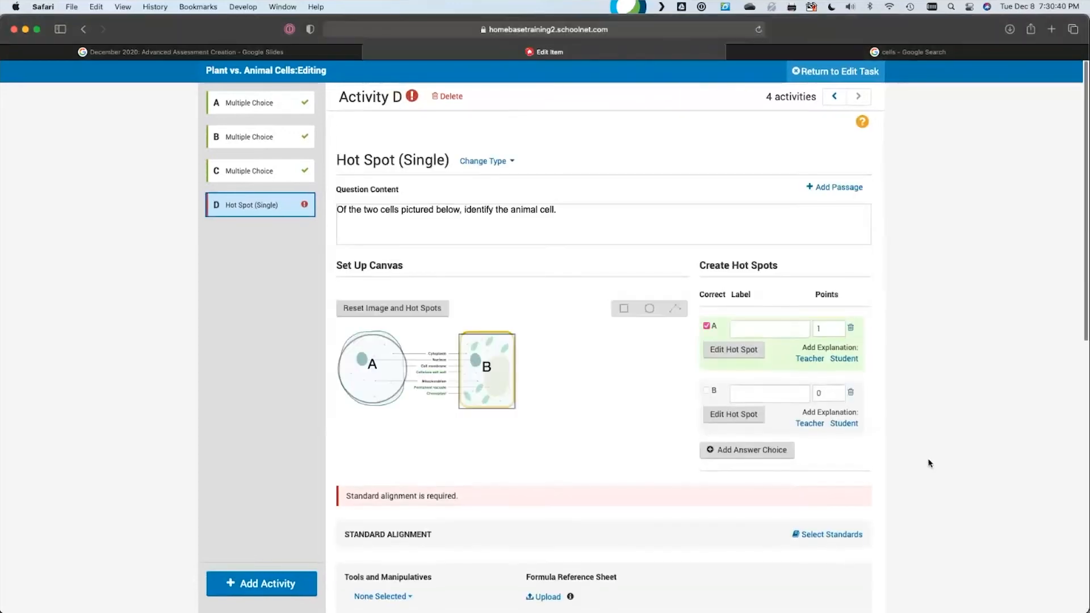
# Align the Hot Spot activity to standard NCES.7.L.1.2 under Structures and Functions of Living Organisms and save the selection.
pyautogui.scroll(-8, 954, 379)
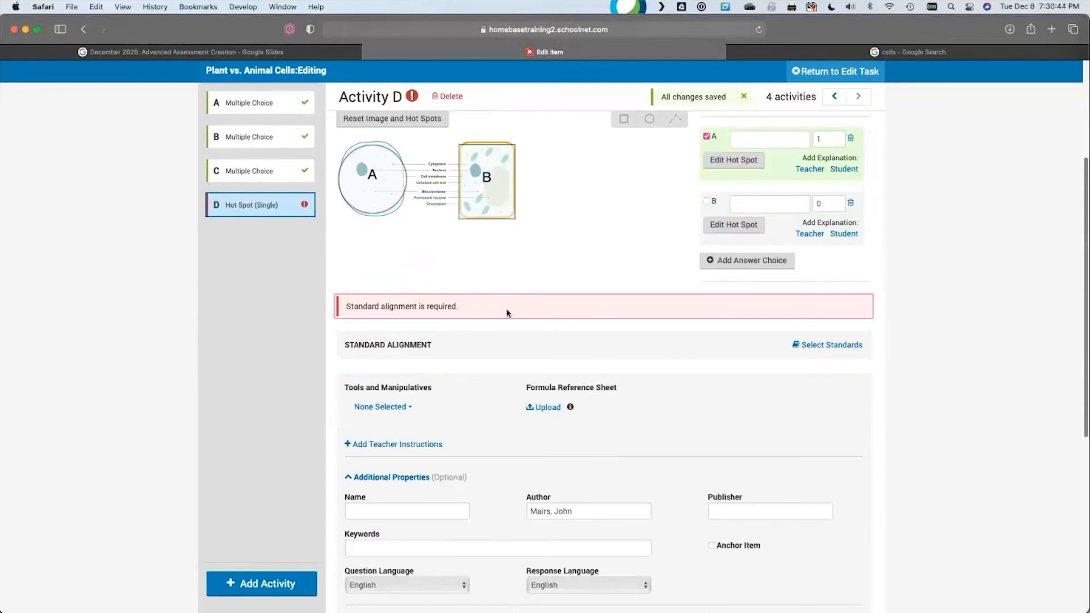
pyautogui.click(827, 345)
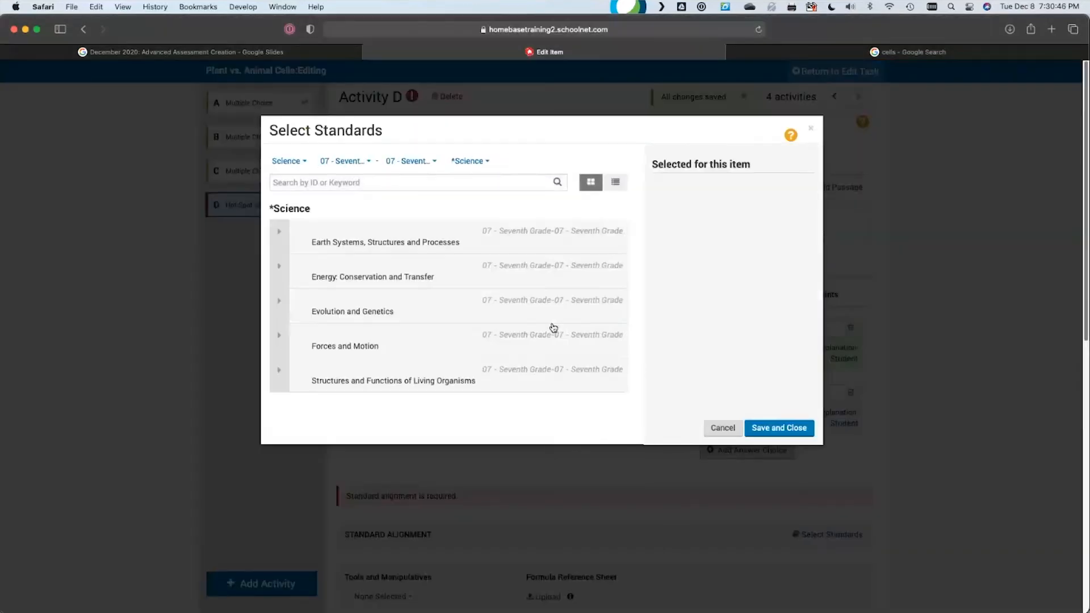
pyautogui.click(280, 380)
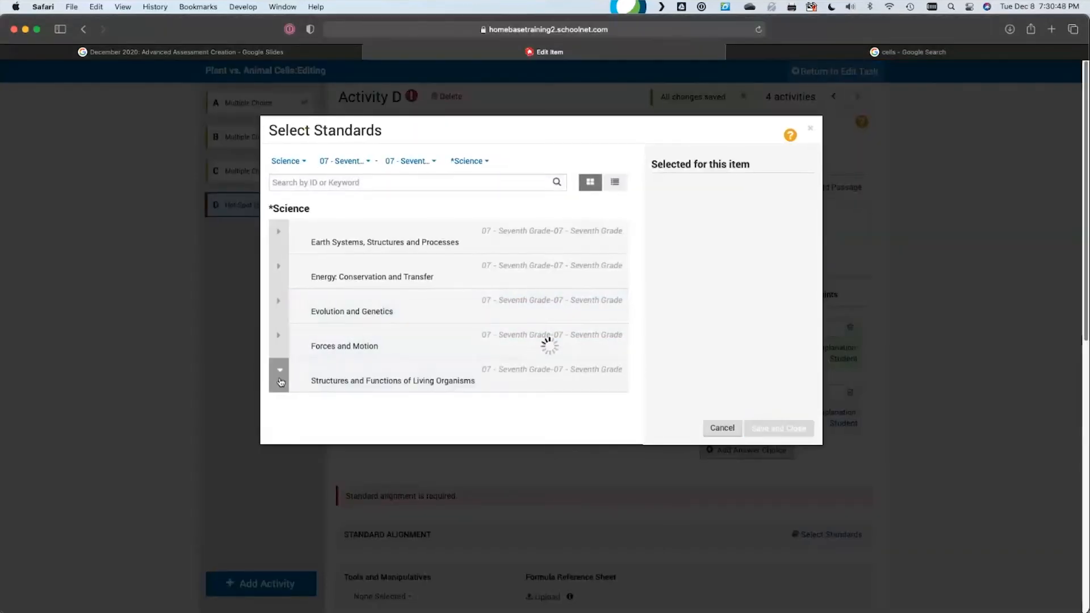
pyautogui.scroll(-3, 307, 345)
pyautogui.click(304, 341)
pyautogui.scroll(-6, 483, 294)
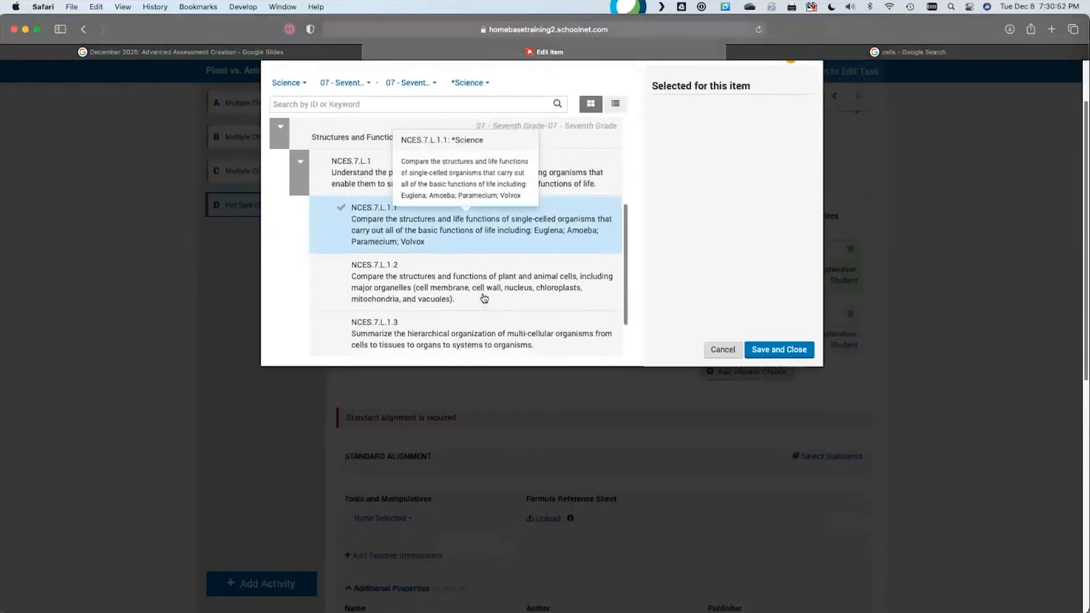
pyautogui.scroll(-1, 482, 295)
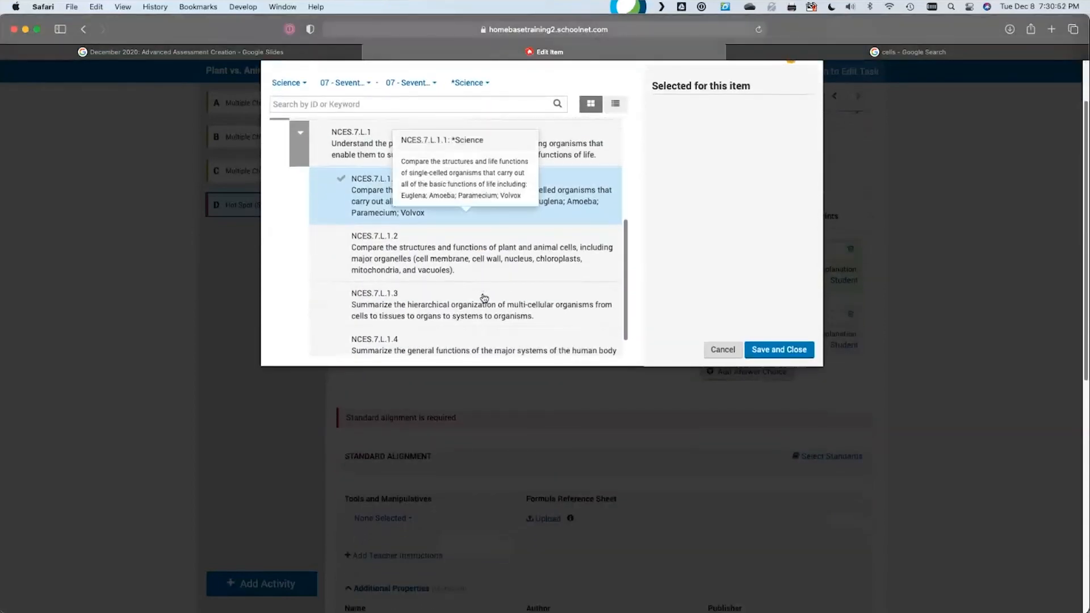
pyautogui.click(459, 252)
pyautogui.scroll(-1, 494, 271)
pyautogui.click(765, 349)
# Save the Hot Spot activity with its standard and return to editing the Plant vs. Animal Cells task.
pyautogui.scroll(-8, 987, 389)
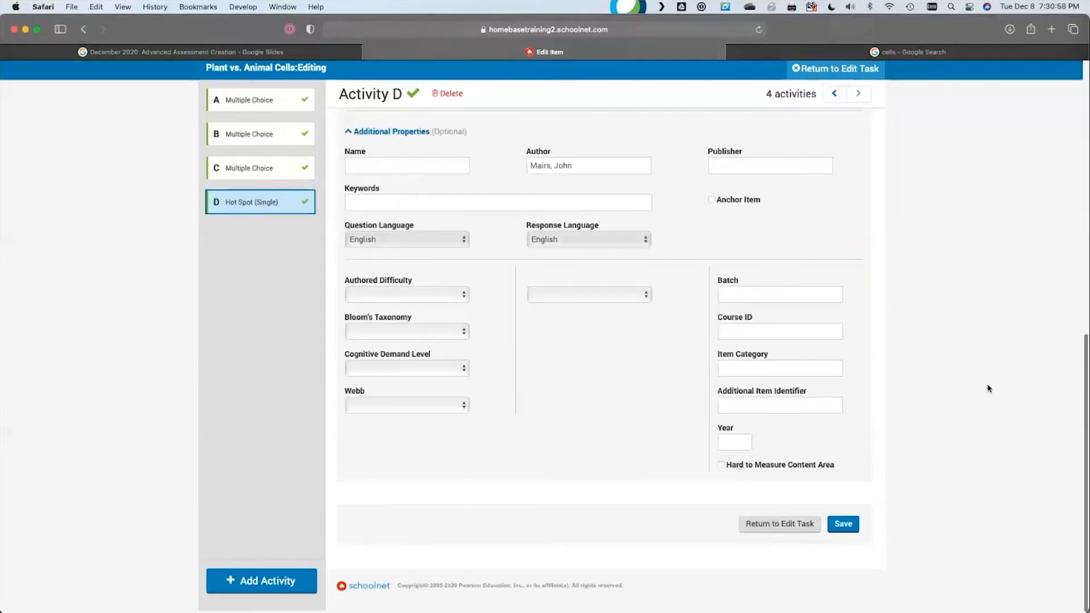
pyautogui.click(843, 523)
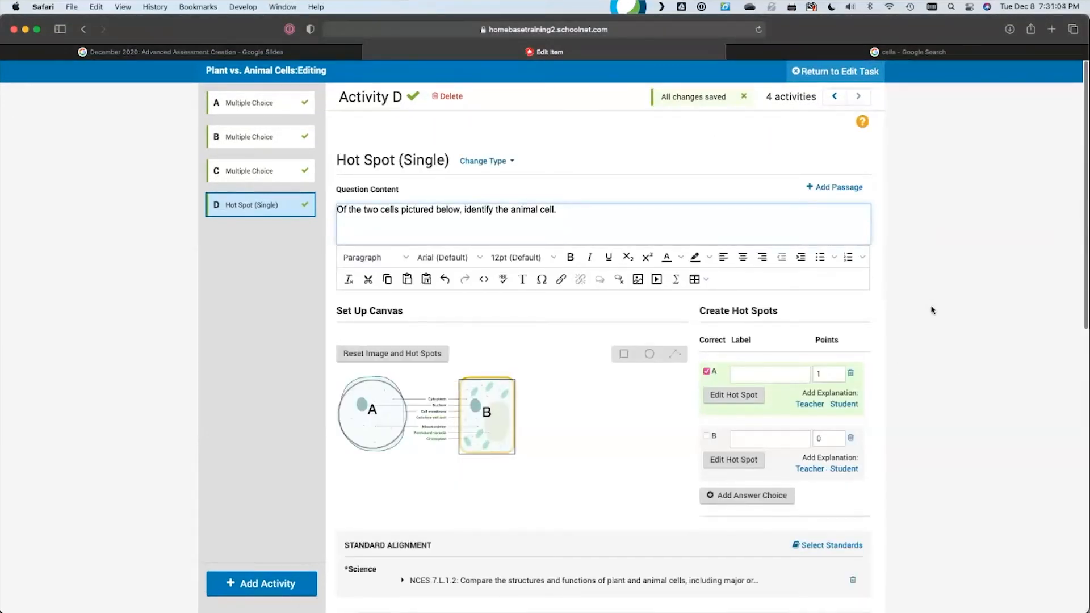
pyautogui.scroll(-15, 931, 310)
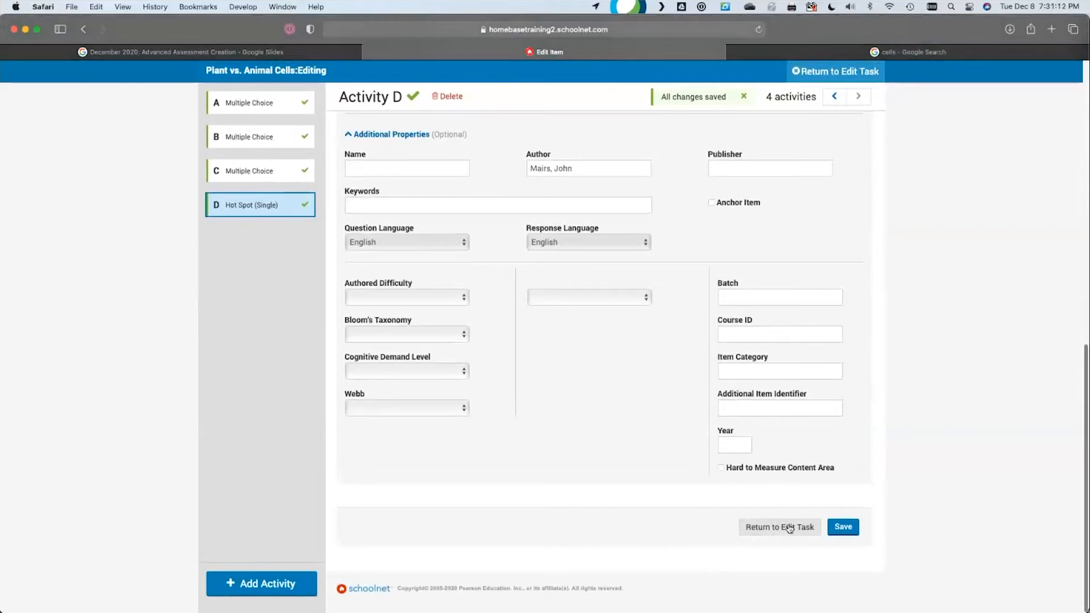
pyautogui.click(843, 525)
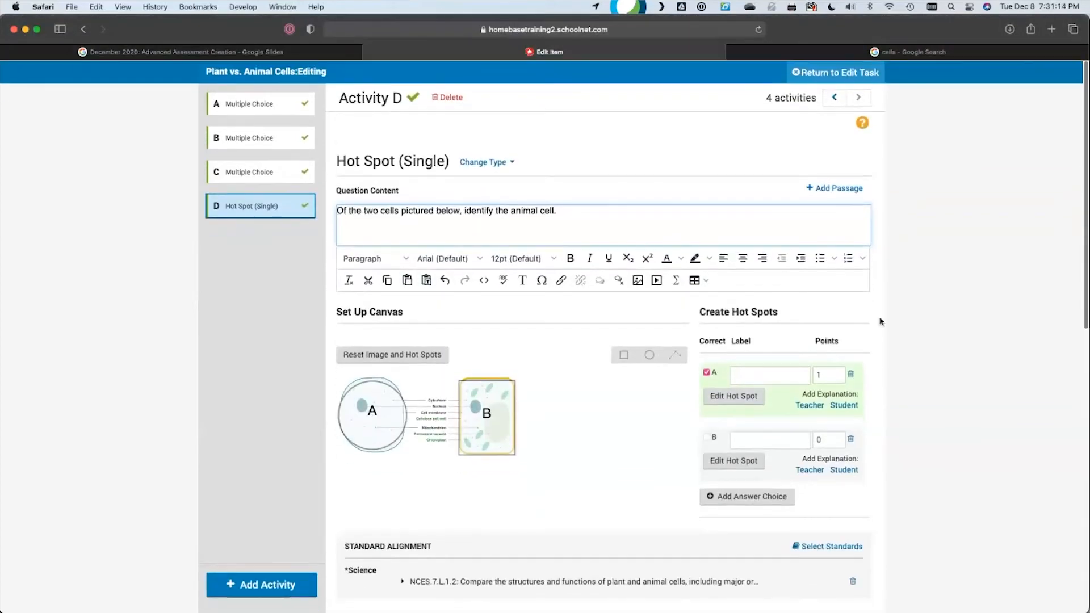
pyautogui.click(818, 76)
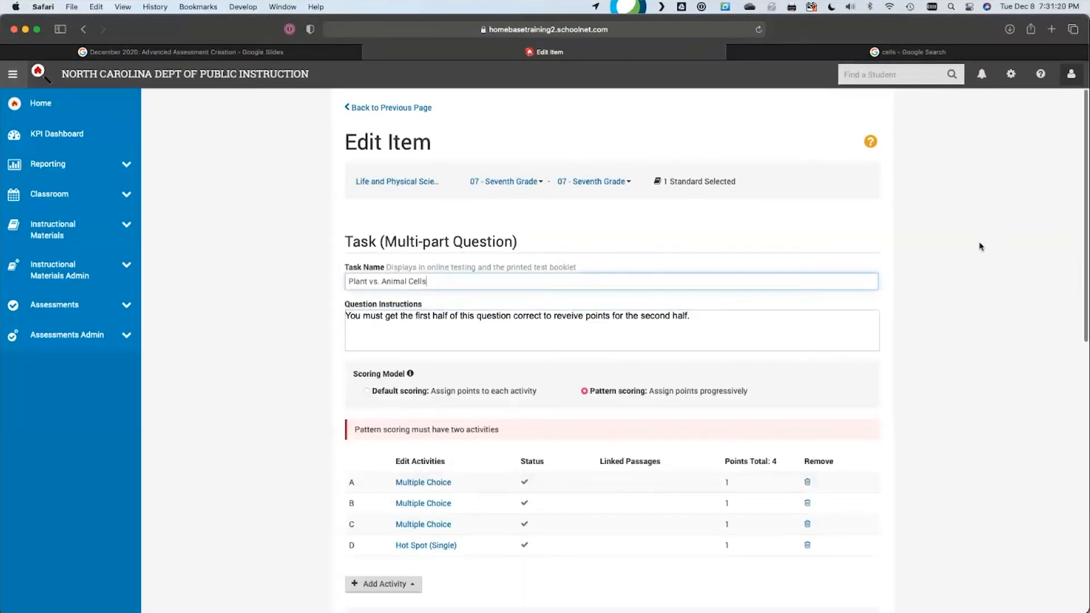
# Review the task's activity list and expand the full text of its NCES.7.L.1.2 science standard.
pyautogui.scroll(-1, 971, 403)
pyautogui.scroll(1, 970, 403)
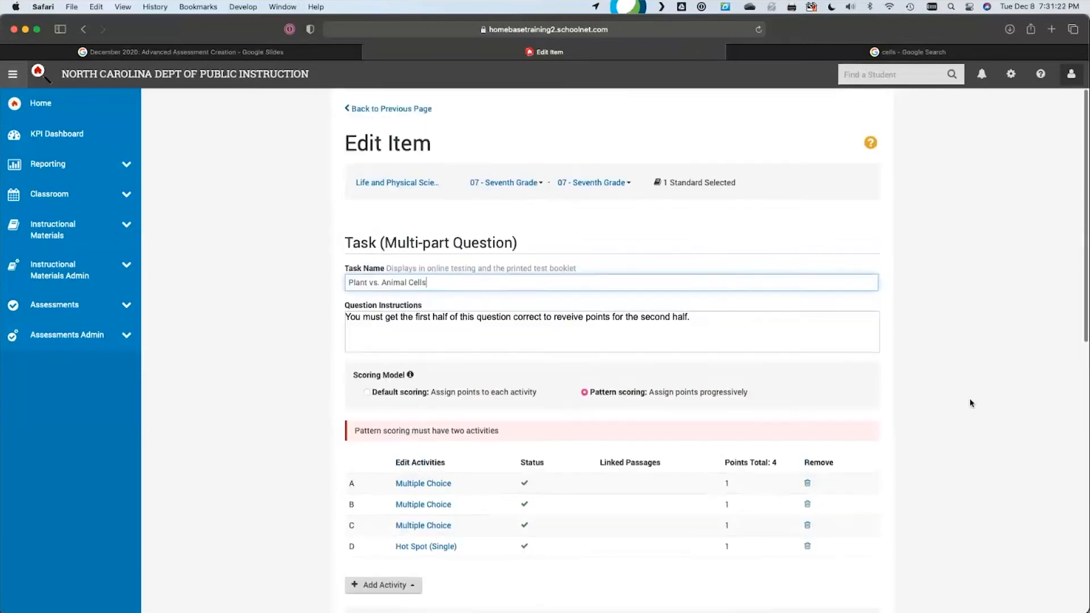
pyautogui.scroll(-1, 971, 403)
pyautogui.scroll(-5, 971, 403)
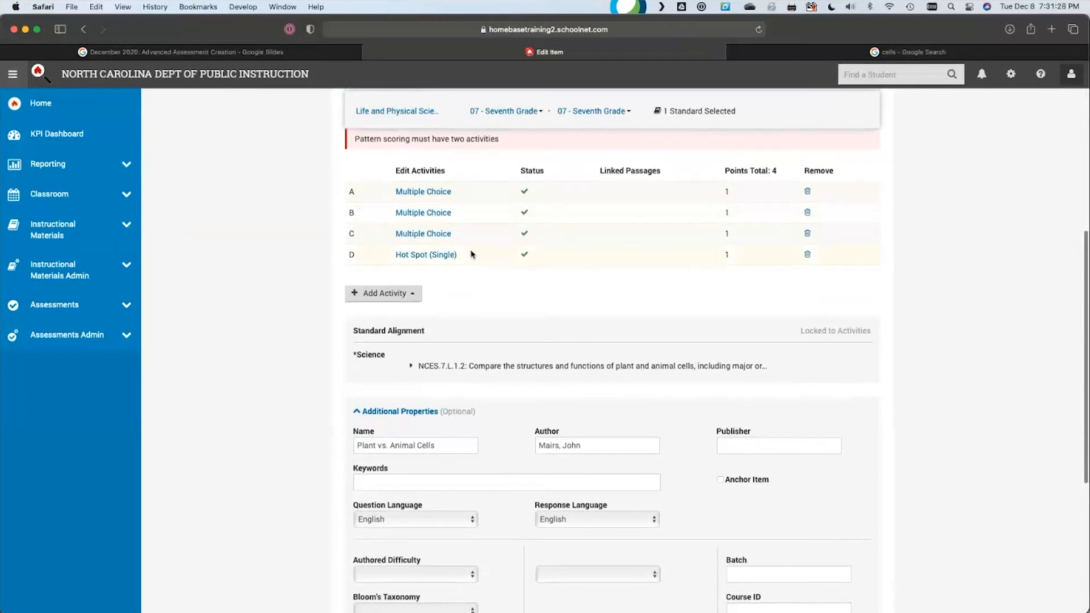
pyautogui.scroll(-1, 578, 336)
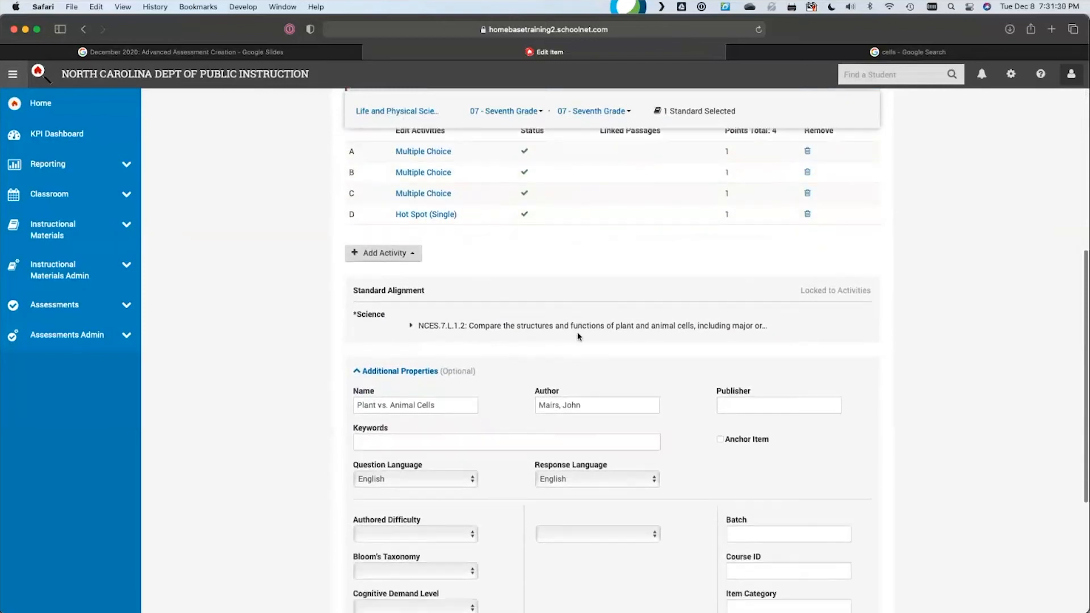
pyautogui.moveTo(361, 288); pyautogui.dragTo(434, 295)
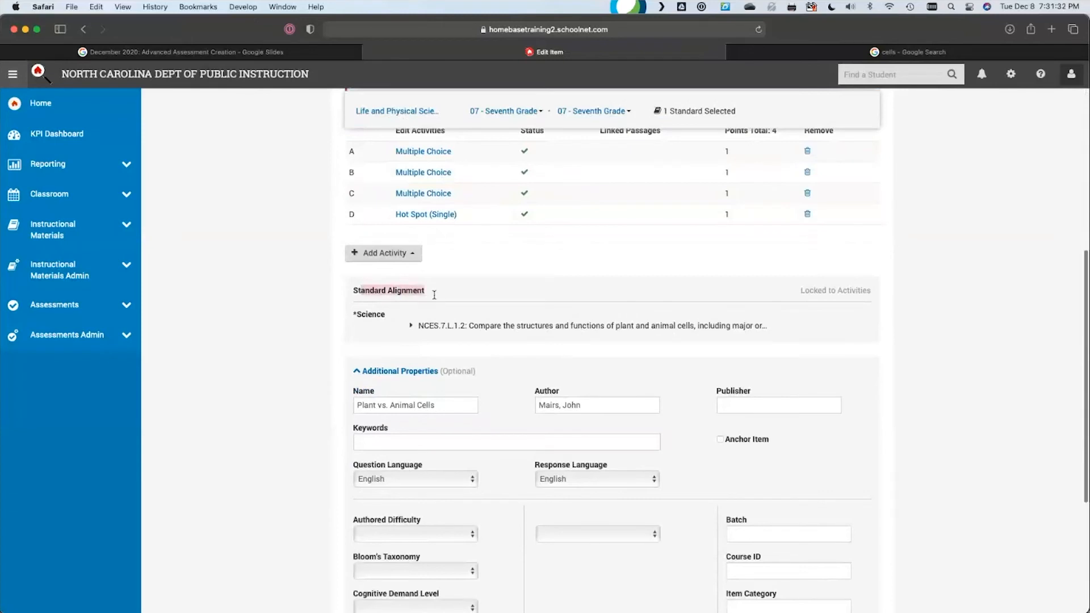
pyautogui.click(411, 325)
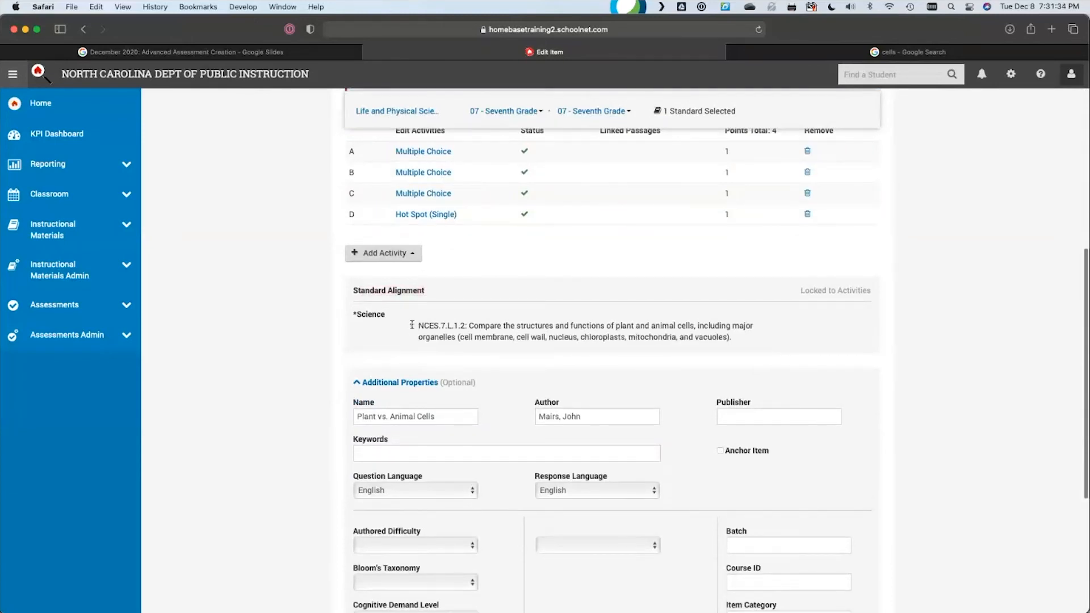
pyautogui.moveTo(675, 338); pyautogui.dragTo(579, 329)
pyautogui.click(708, 333)
# Compare the task's locked standard alignment with its list of activities.
pyautogui.scroll(-1, 488, 404)
pyautogui.scroll(-2, 426, 204)
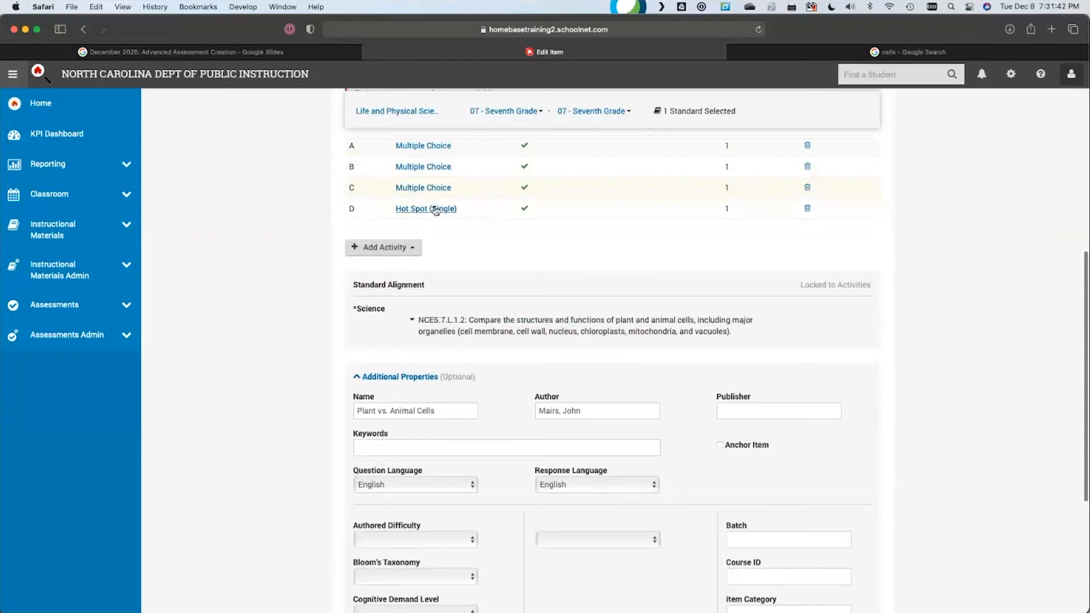
pyautogui.moveTo(802, 282); pyautogui.dragTo(858, 280)
pyautogui.click(752, 293)
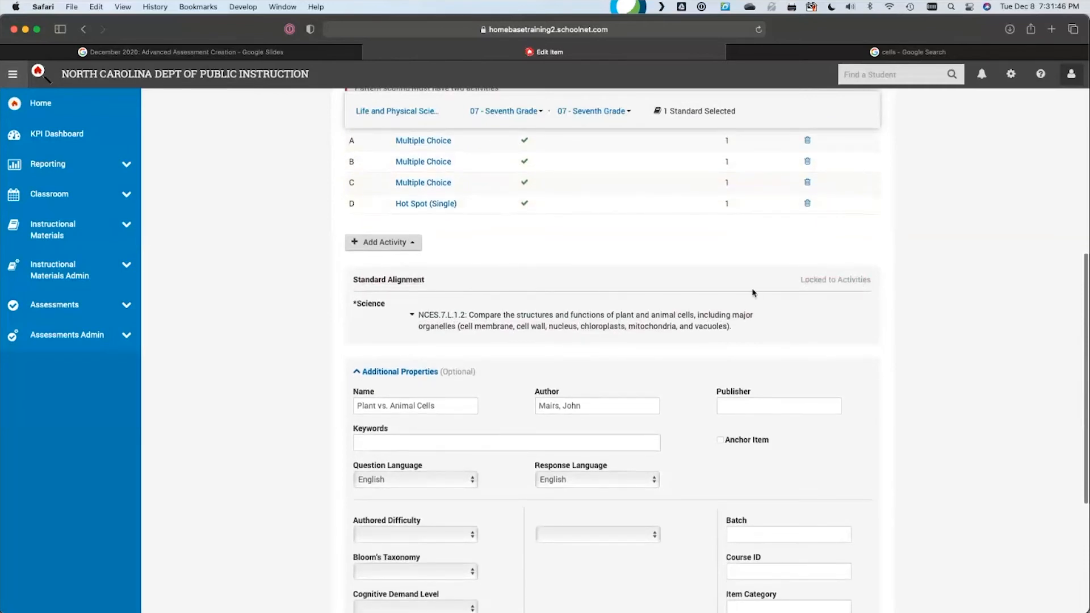
pyautogui.scroll(2, 665, 263)
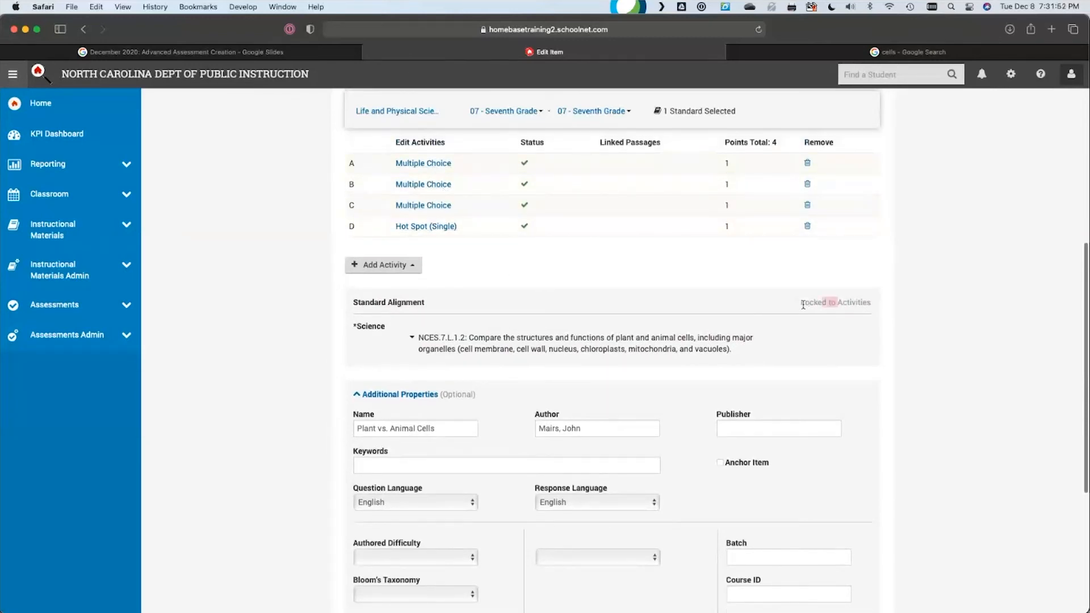
# Set the Bloom's Taxonomy level of the Plant vs. Animal Cells task to Understanding.
pyautogui.scroll(-5, 986, 349)
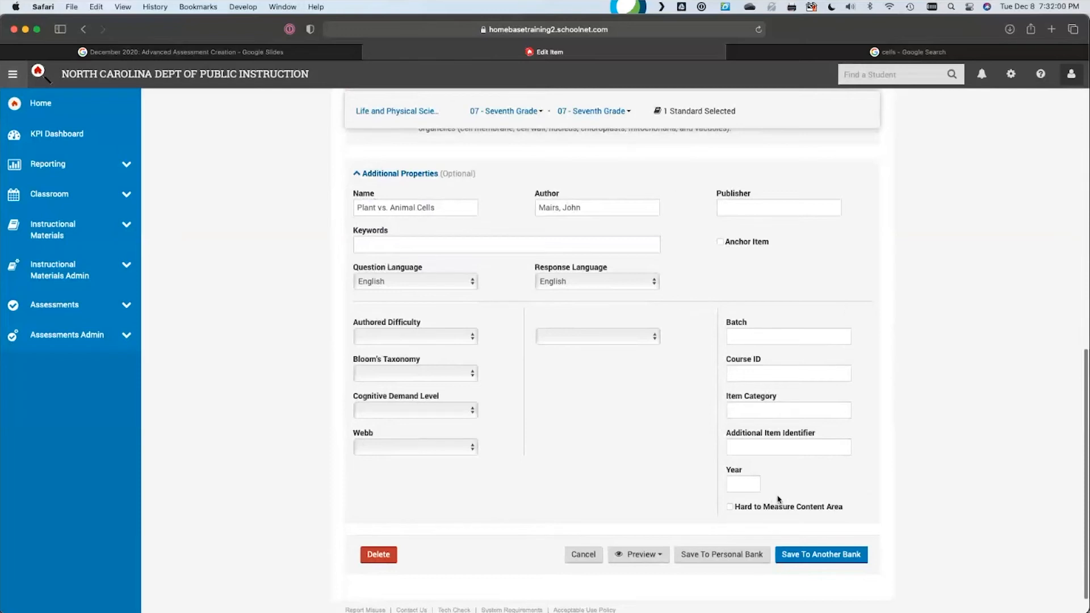
pyautogui.click(447, 374)
pyautogui.click(542, 398)
pyautogui.click(454, 374)
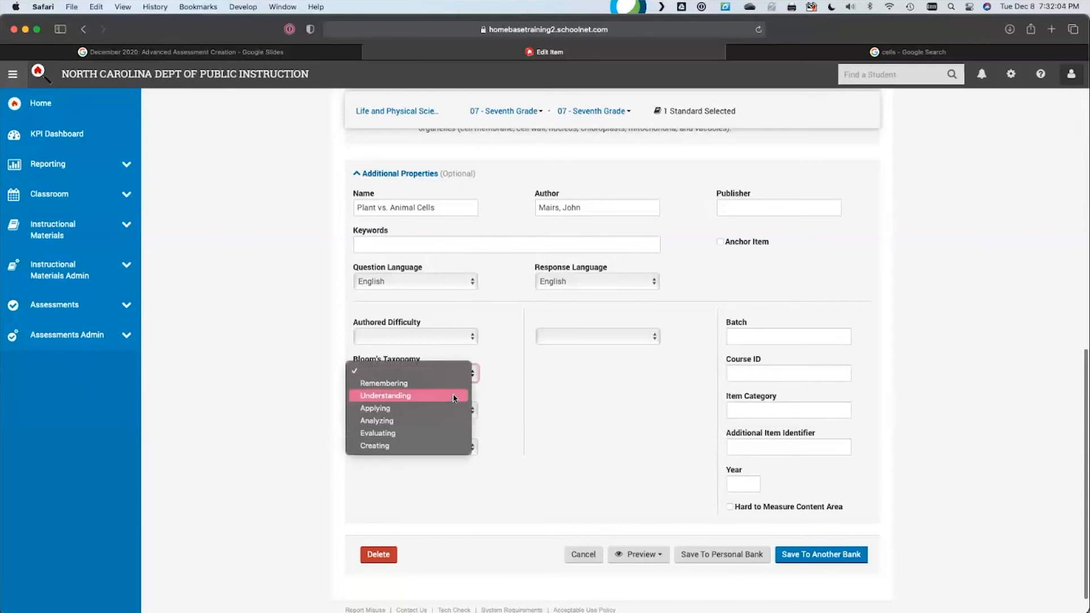
pyautogui.click(453, 395)
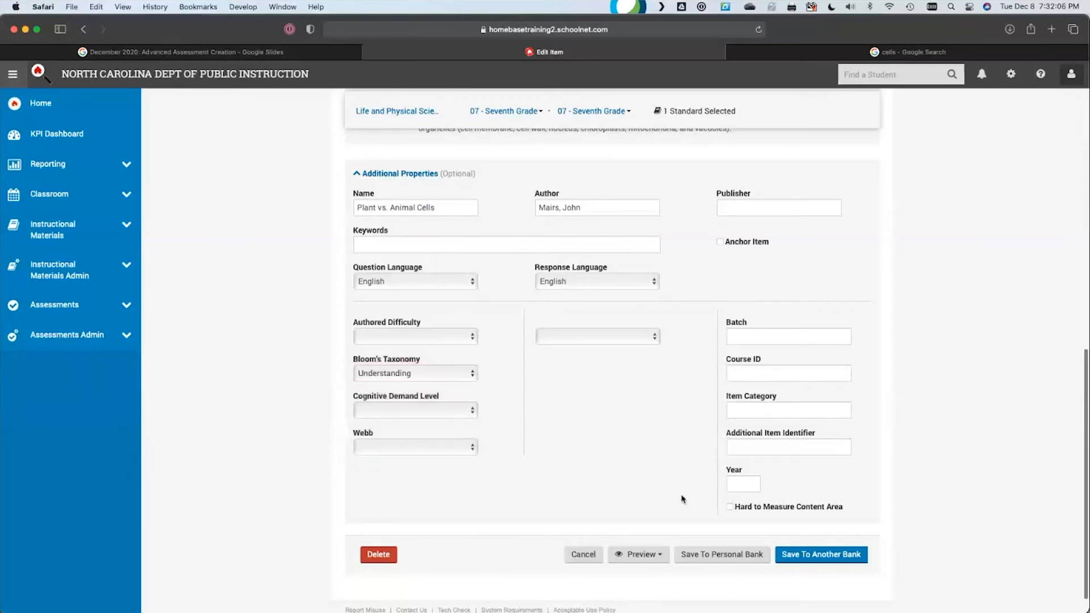
# Preview the task in TestNav, start the test and read the task instructions.
pyautogui.scroll(-1, 659, 560)
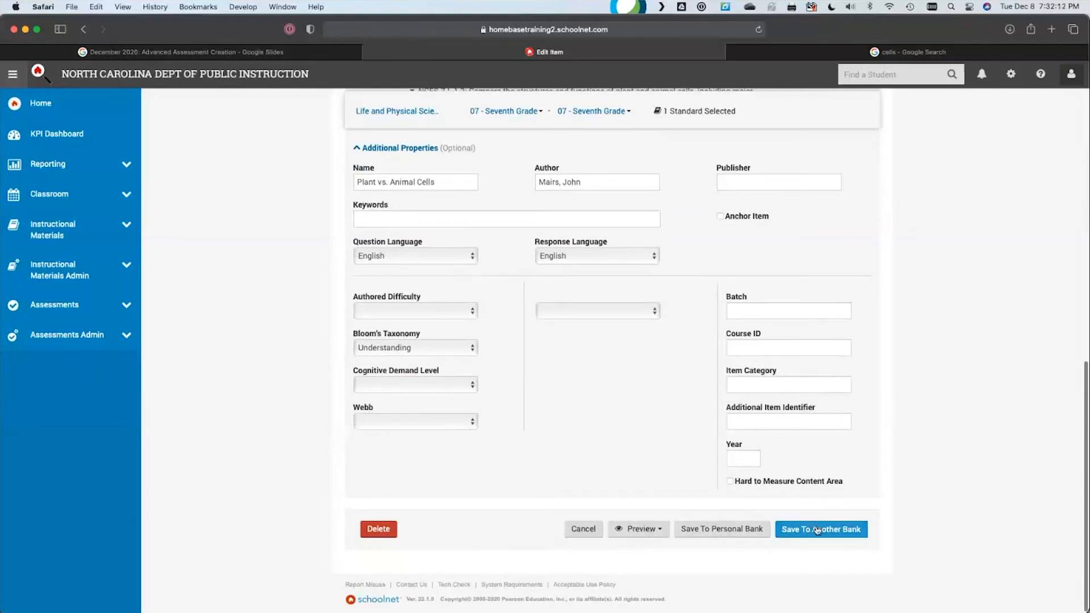
pyautogui.click(638, 528)
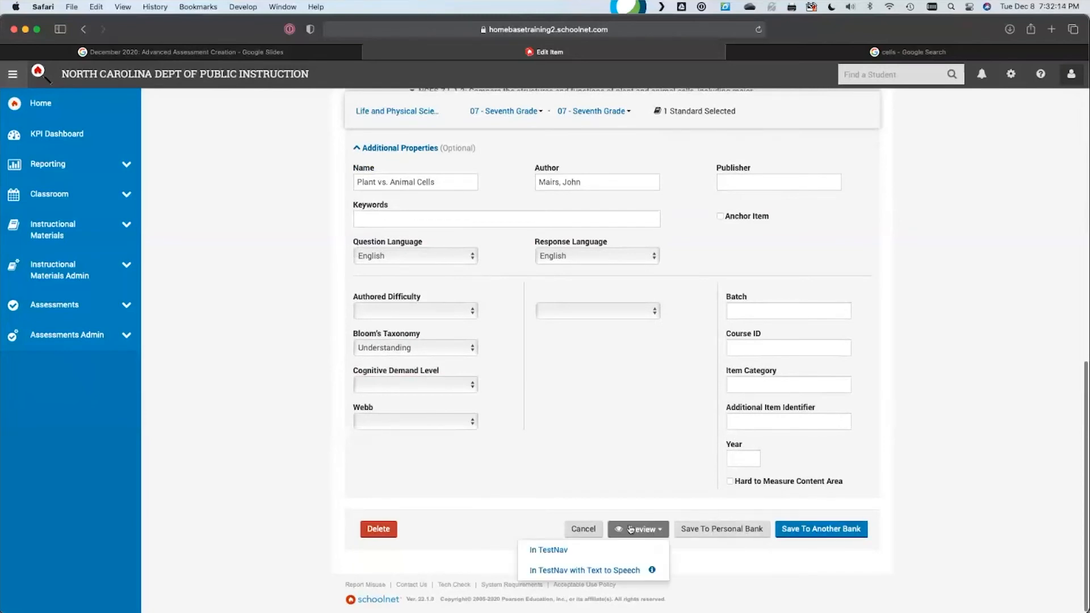
pyautogui.click(617, 554)
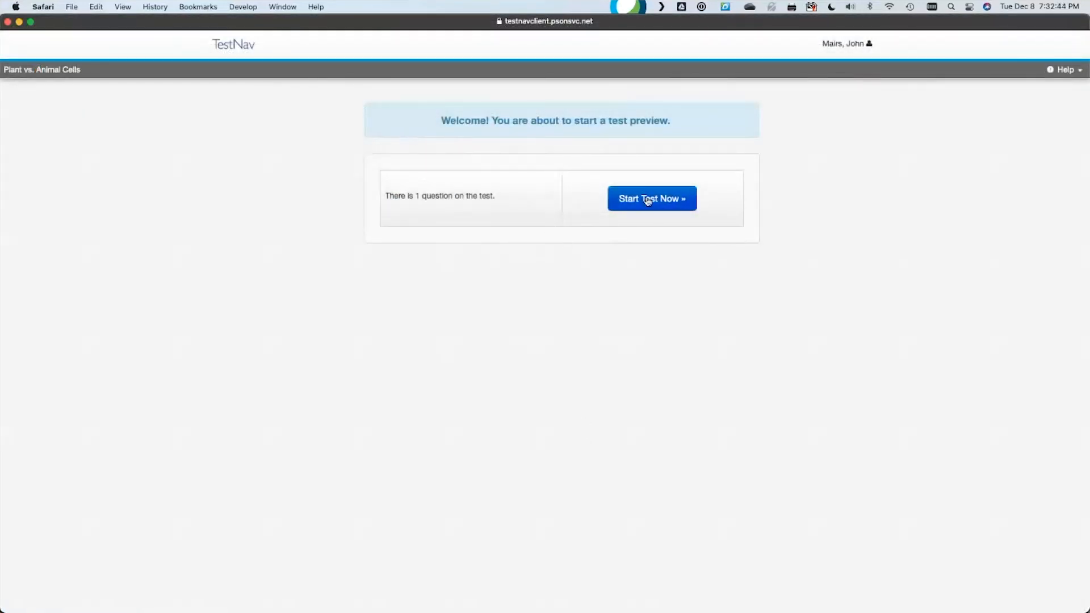
pyautogui.click(649, 202)
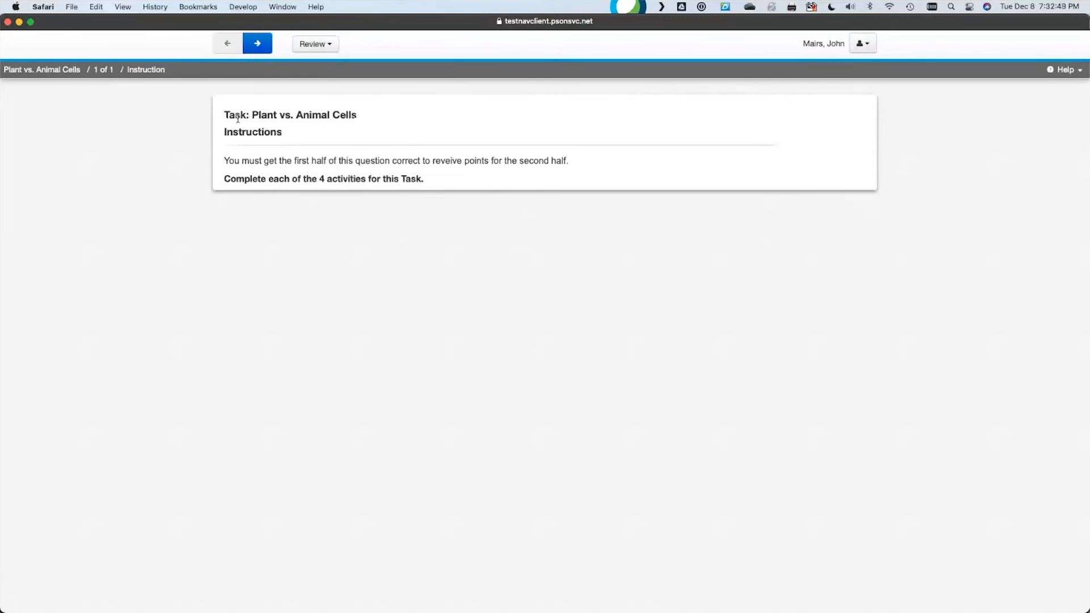
pyautogui.moveTo(234, 116); pyautogui.dragTo(344, 115)
pyautogui.moveTo(234, 161); pyautogui.dragTo(528, 163)
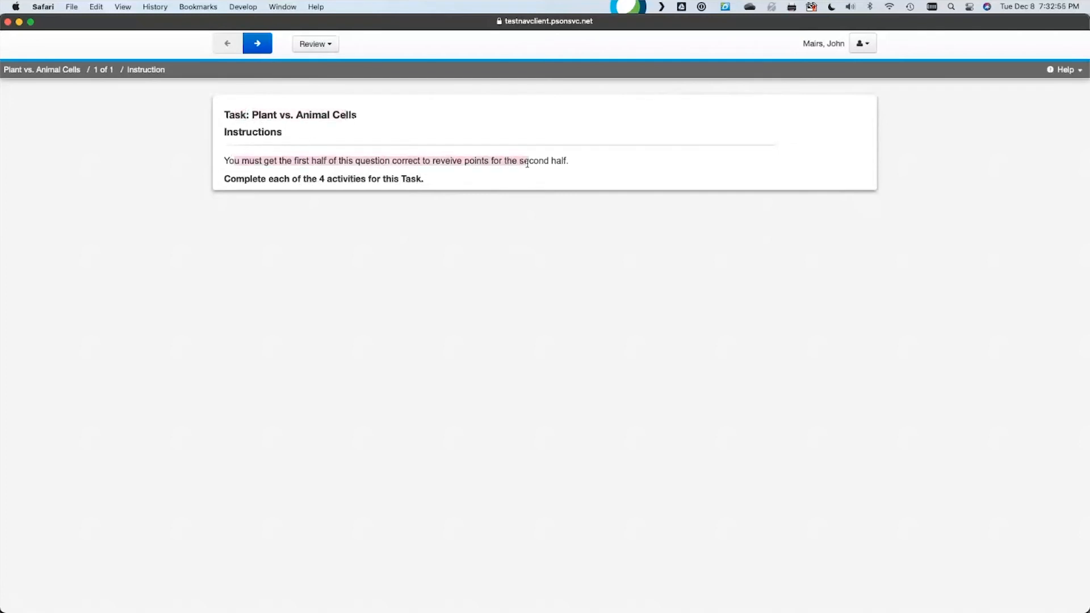
pyautogui.click(575, 165)
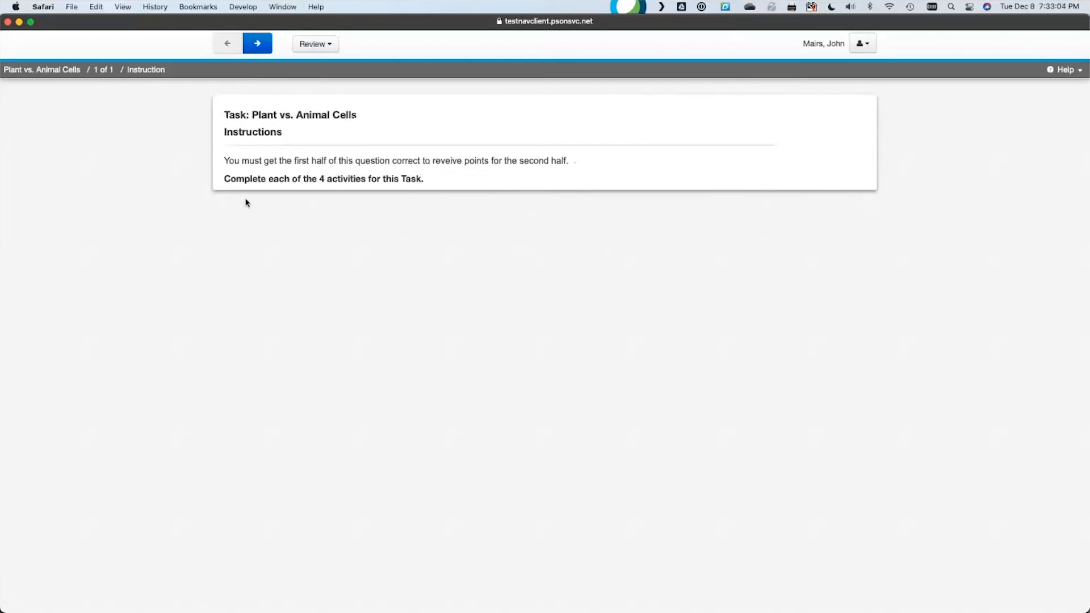
# Answer the first preview activity, about where food is made in a plant cell, with "in the cell membrane".
pyautogui.click(263, 49)
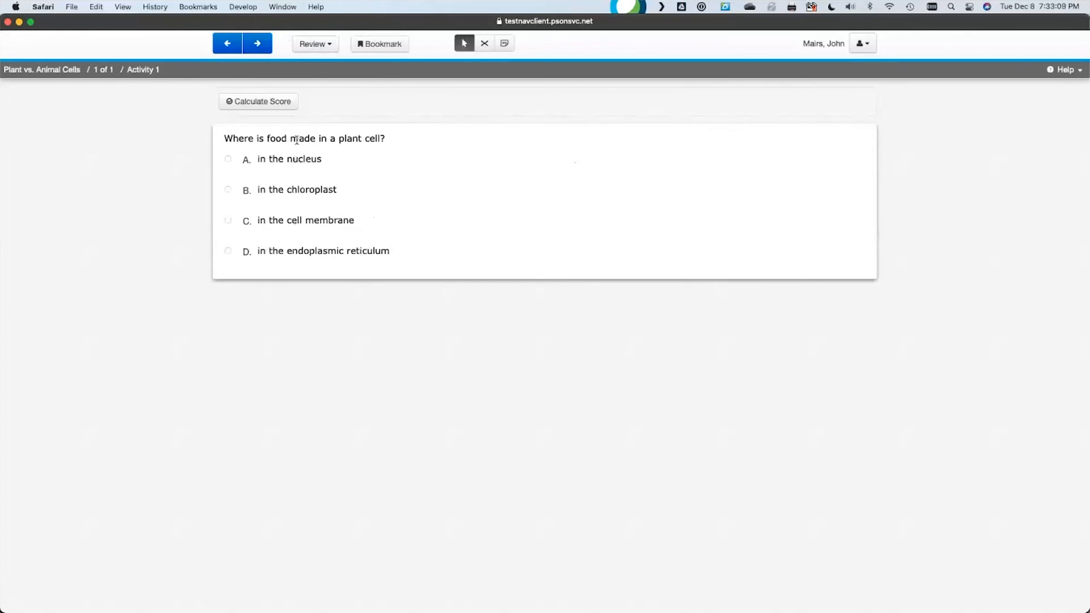
pyautogui.moveTo(339, 138); pyautogui.dragTo(290, 139)
pyautogui.click(486, 208)
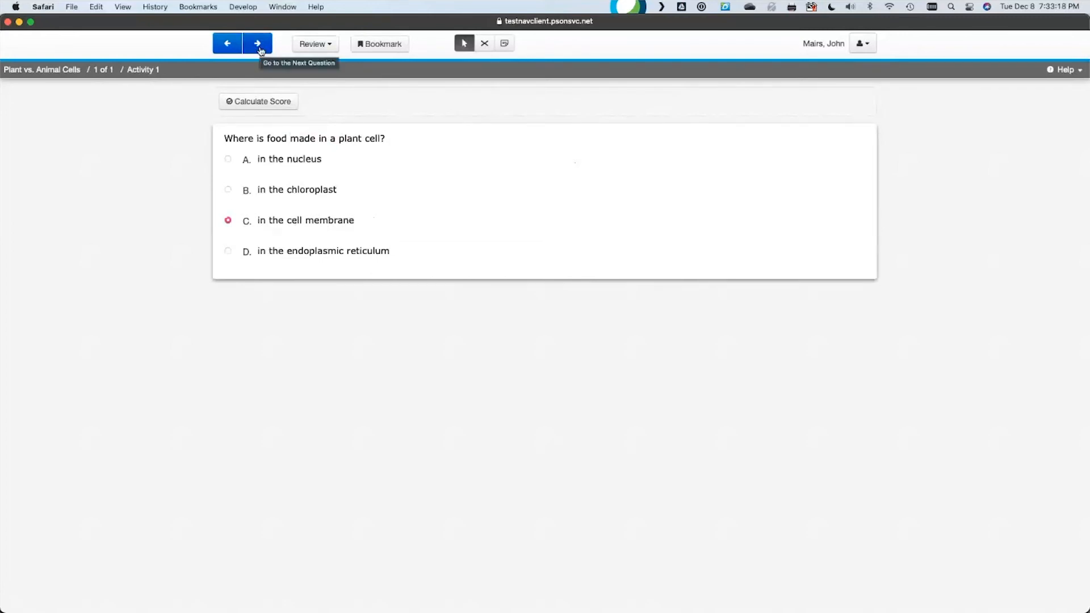
pyautogui.moveTo(355, 221); pyautogui.dragTo(336, 220)
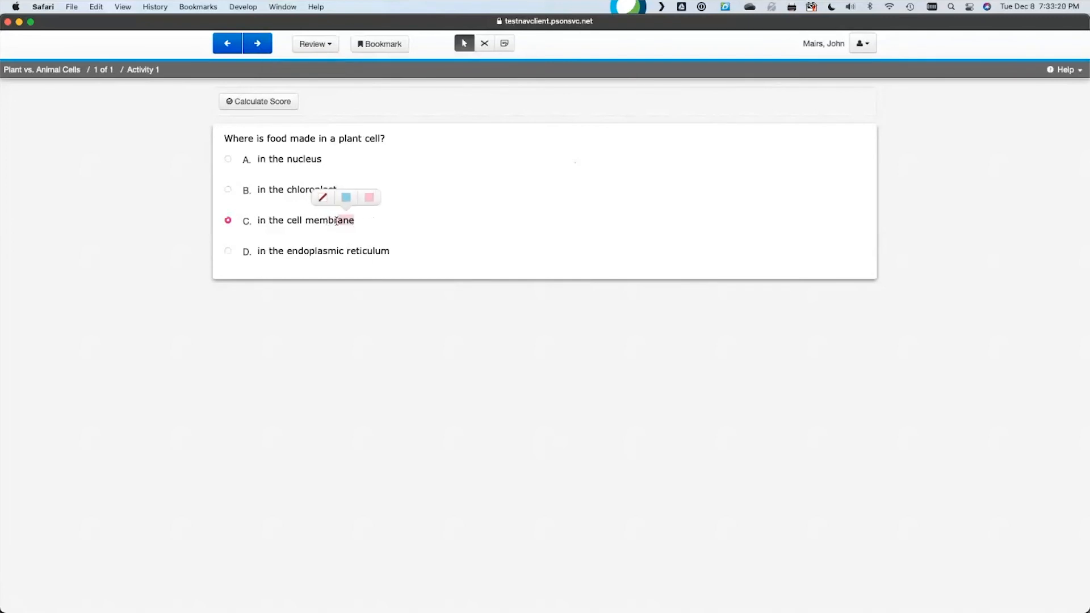
pyautogui.click(409, 221)
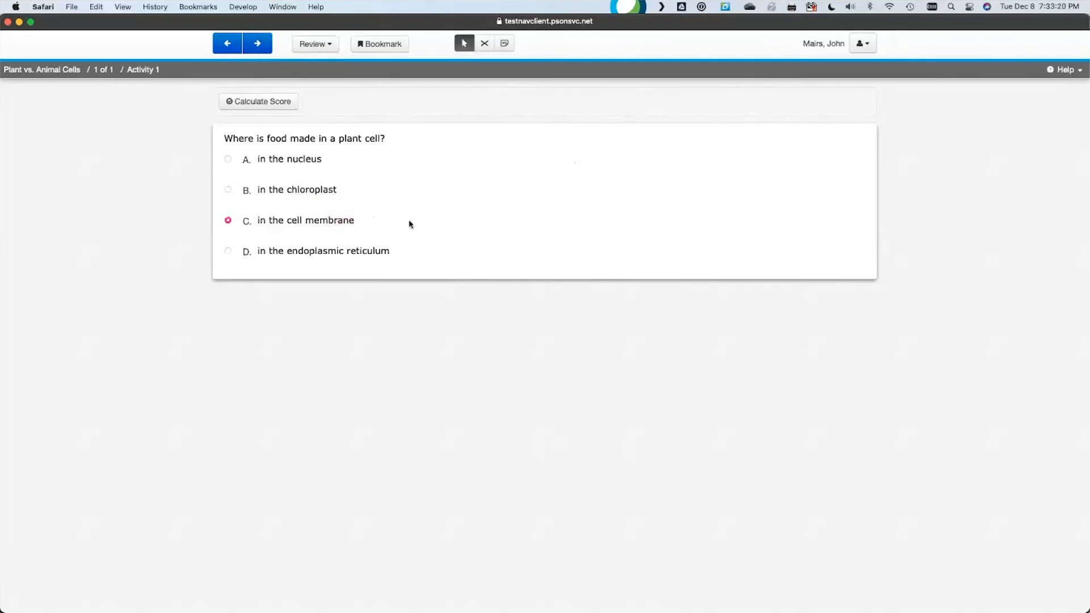
# Answer preview activity 2 with "cell wall" and activity 3 with "endoplasmic reticulum, cell membrane, and nucleus".
pyautogui.click(258, 46)
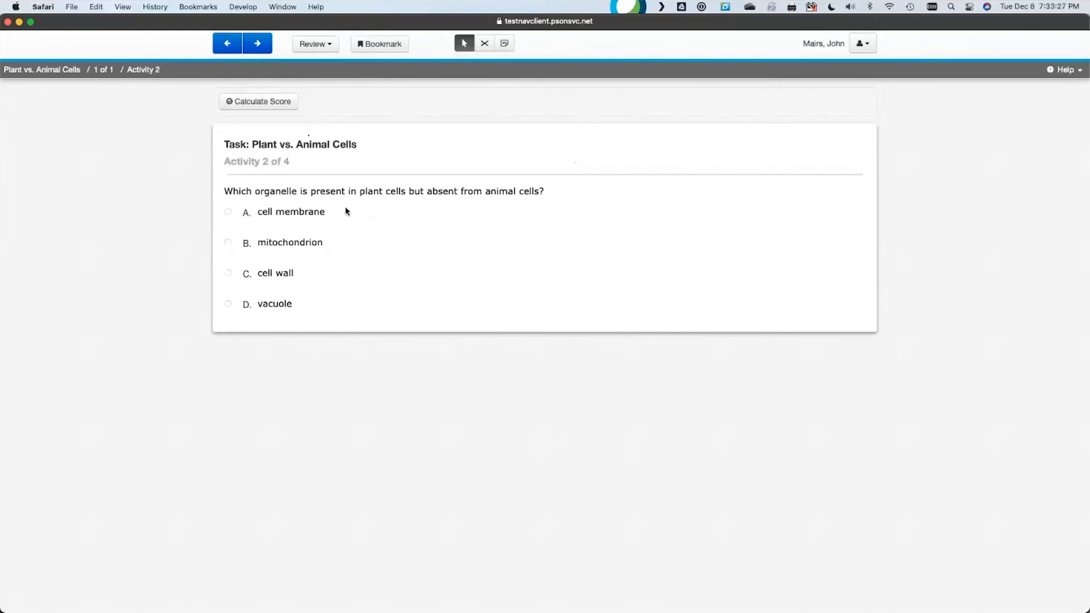
pyautogui.click(286, 274)
pyautogui.click(261, 45)
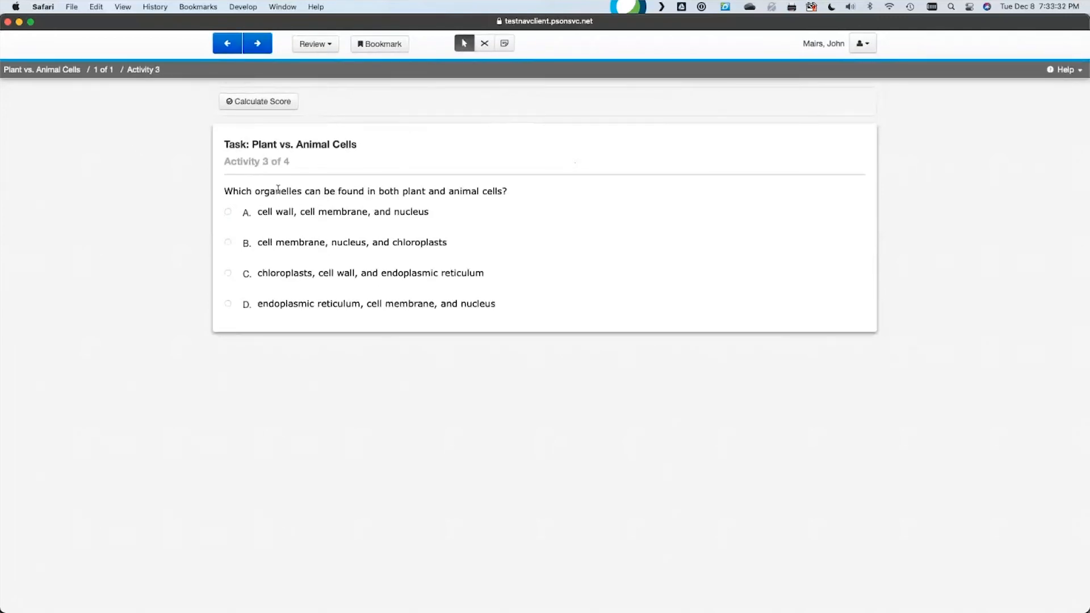
pyautogui.click(360, 306)
# Choose the round animal cell in the Hot Spot activity of the preview and calculate the answer's score.
pyautogui.click(258, 45)
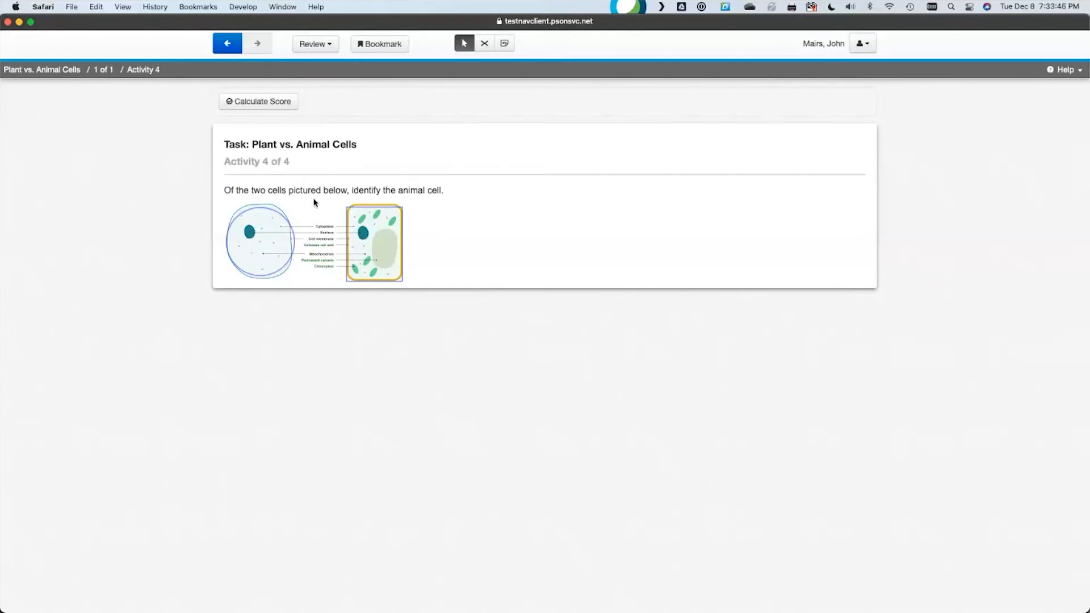
pyautogui.moveTo(251, 192); pyautogui.dragTo(342, 187)
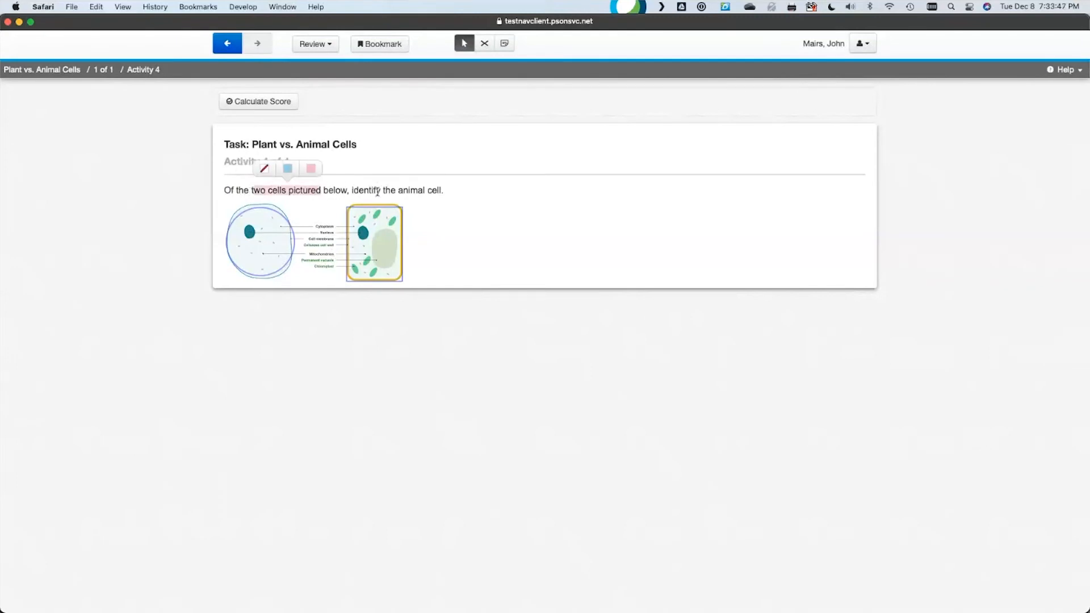
pyautogui.click(378, 192)
pyautogui.click(239, 241)
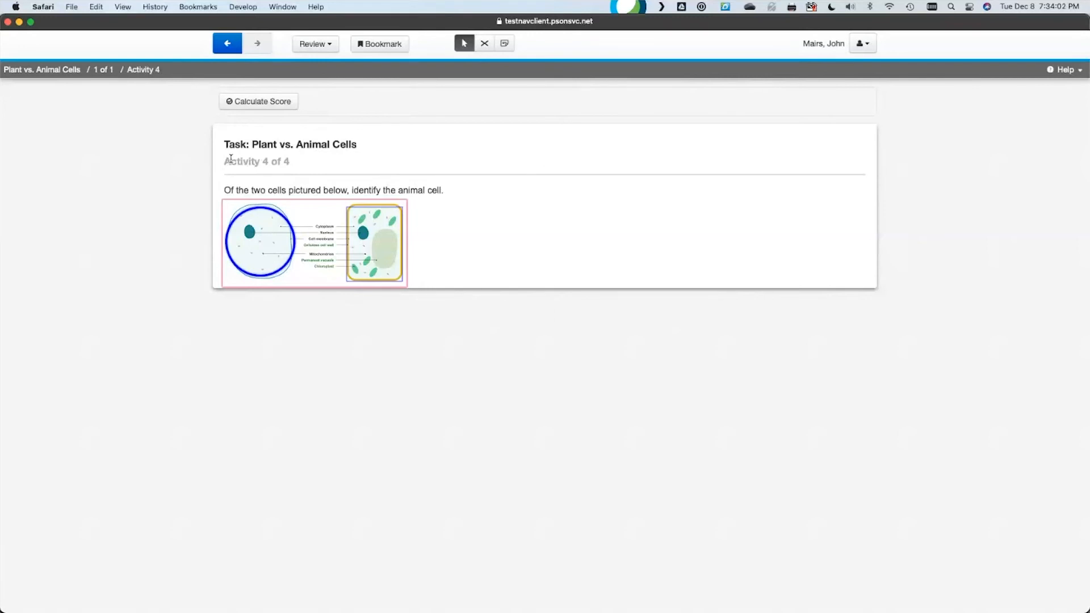
pyautogui.click(278, 104)
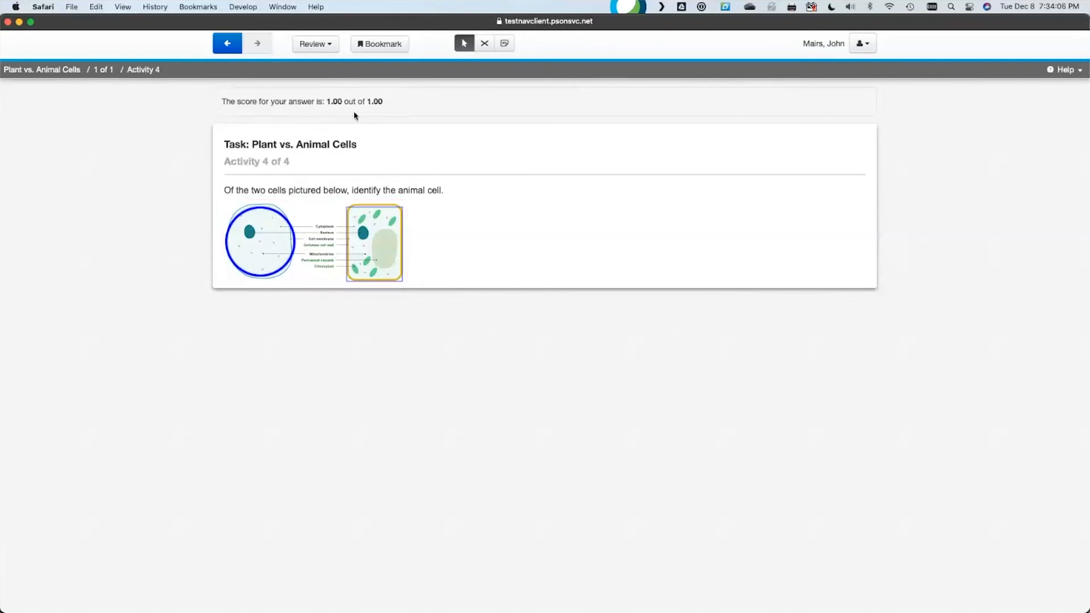
pyautogui.moveTo(328, 103); pyautogui.dragTo(395, 103)
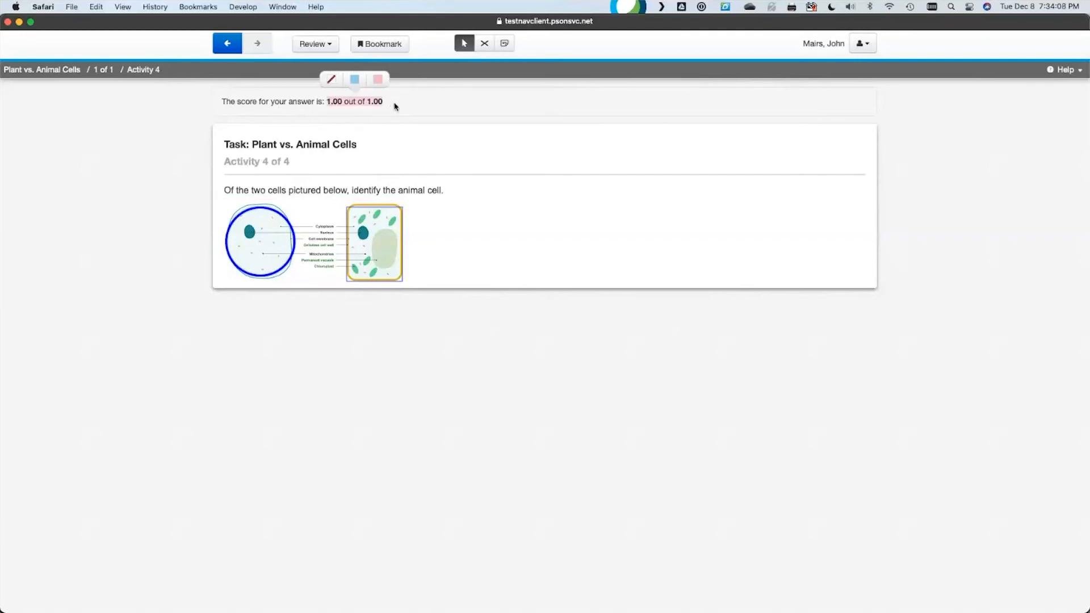
pyautogui.click(395, 107)
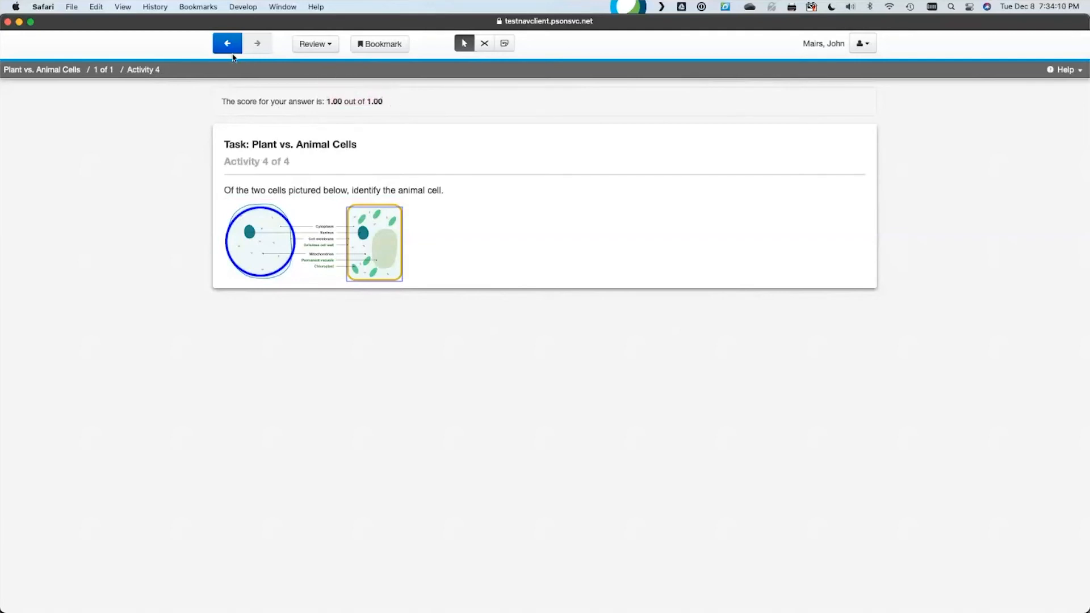
# Close the TestNav preview and save the Plant vs. Animal Cells task to the personal bank.
pyautogui.click(7, 23)
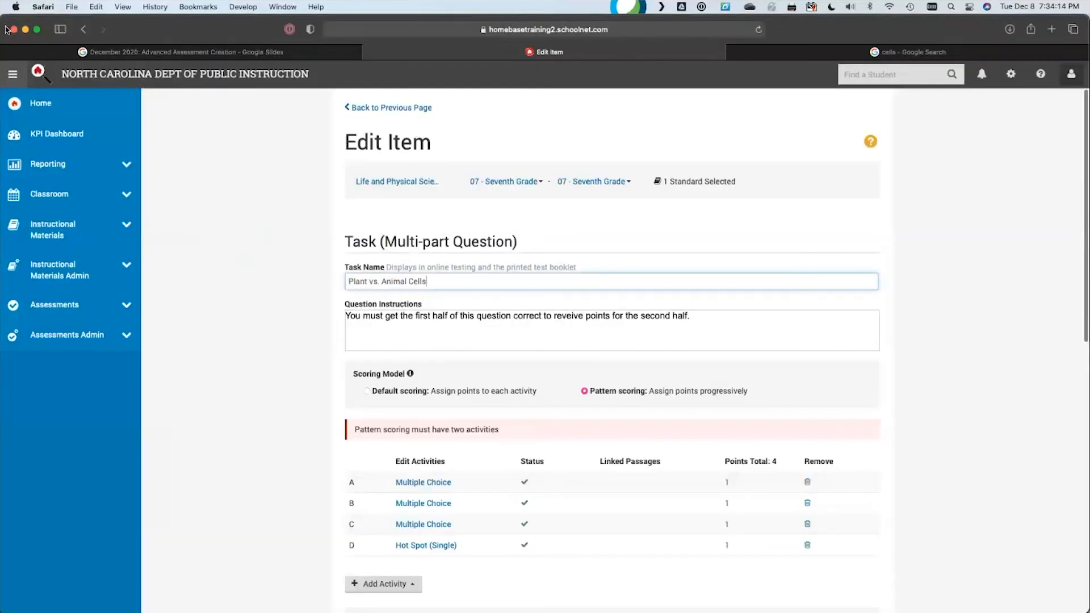
pyautogui.click(174, 238)
pyautogui.scroll(-10, 947, 271)
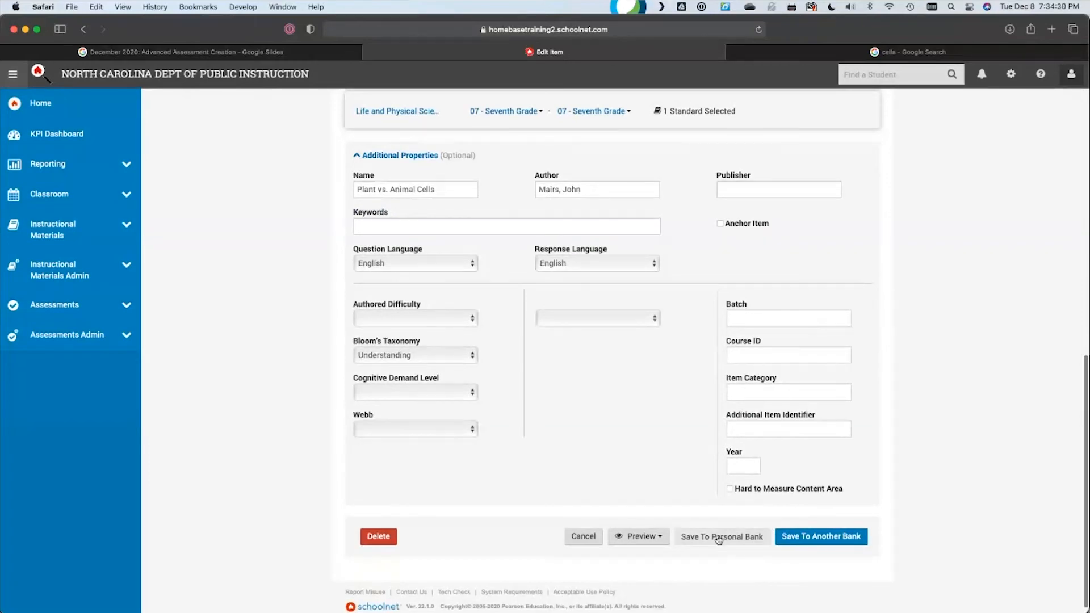
pyautogui.click(707, 539)
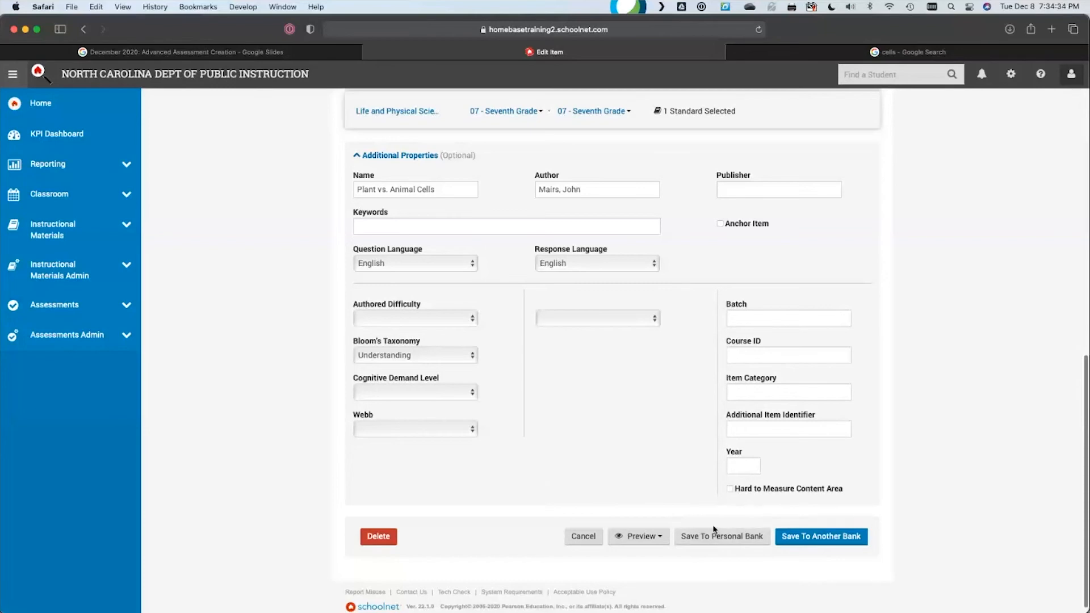
# Open the Personal Bank among the item banks, check its listing for the saved task and close the results.
pyautogui.click(125, 305)
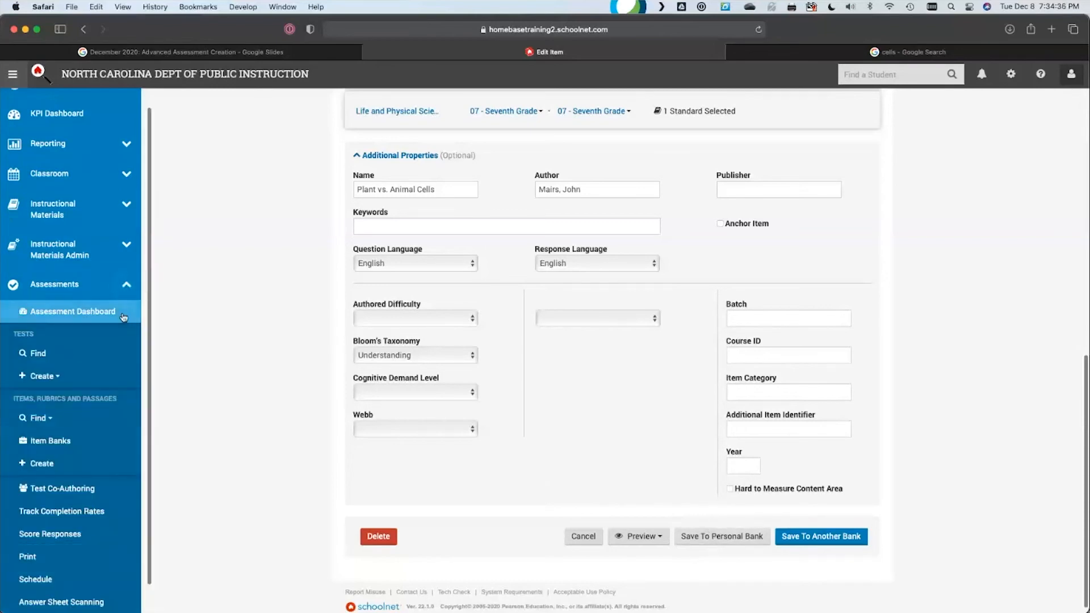
pyautogui.click(62, 440)
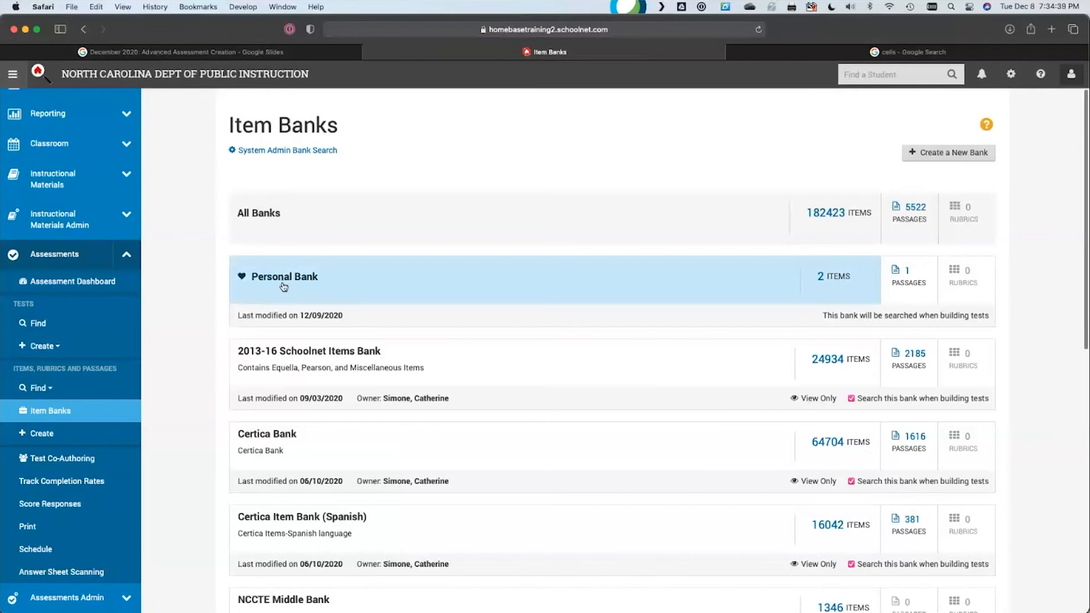
pyautogui.click(284, 287)
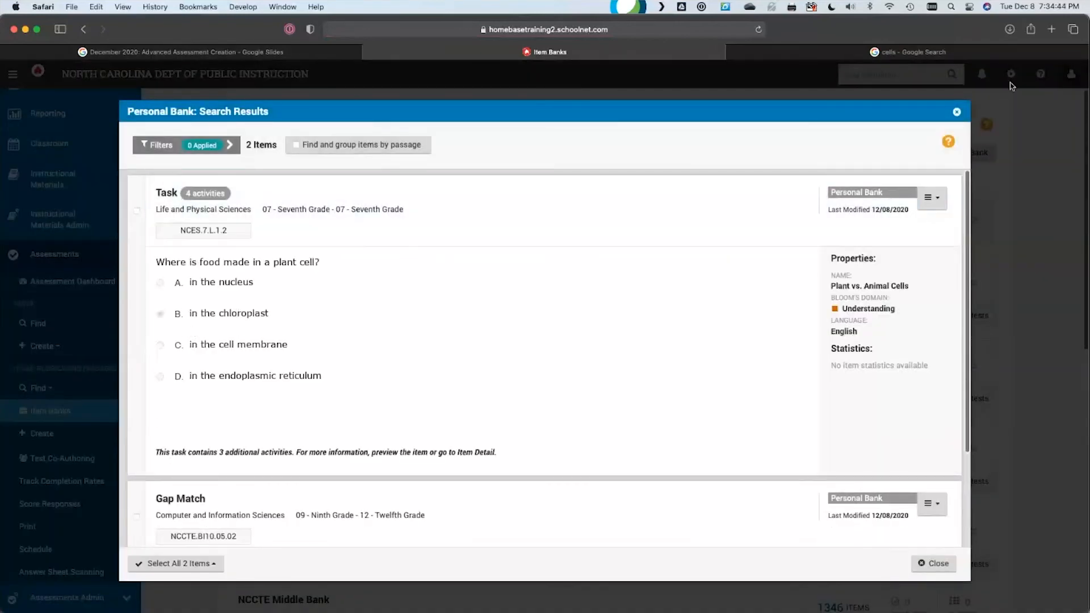
pyautogui.click(956, 112)
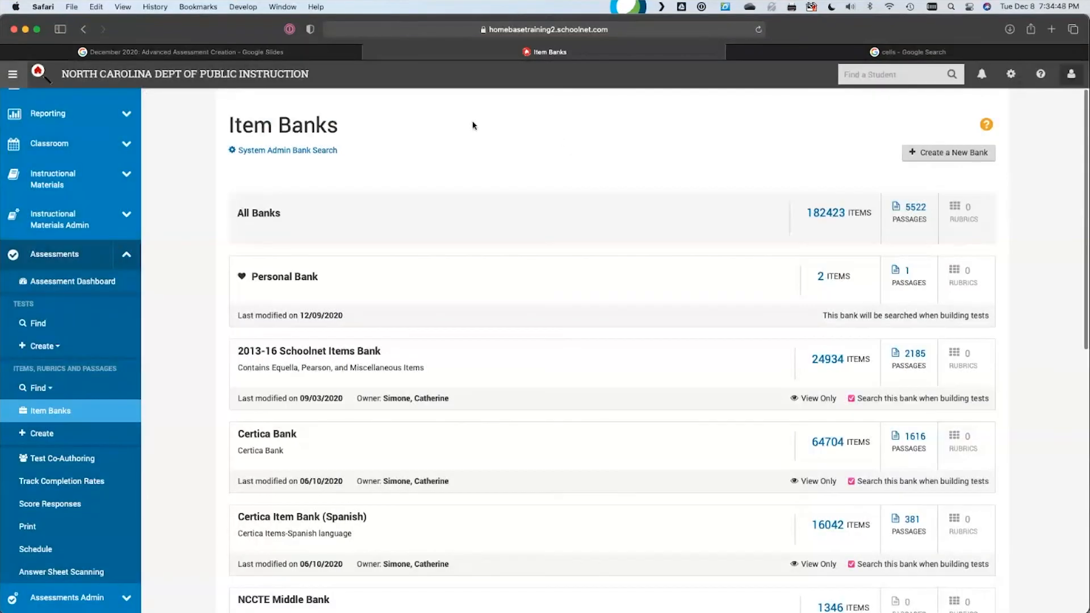
# Return to the Schoolnet home page, then switch to the Google Slides presentation and advance to the Creating Rubrics slide.
pyautogui.click(190, 78)
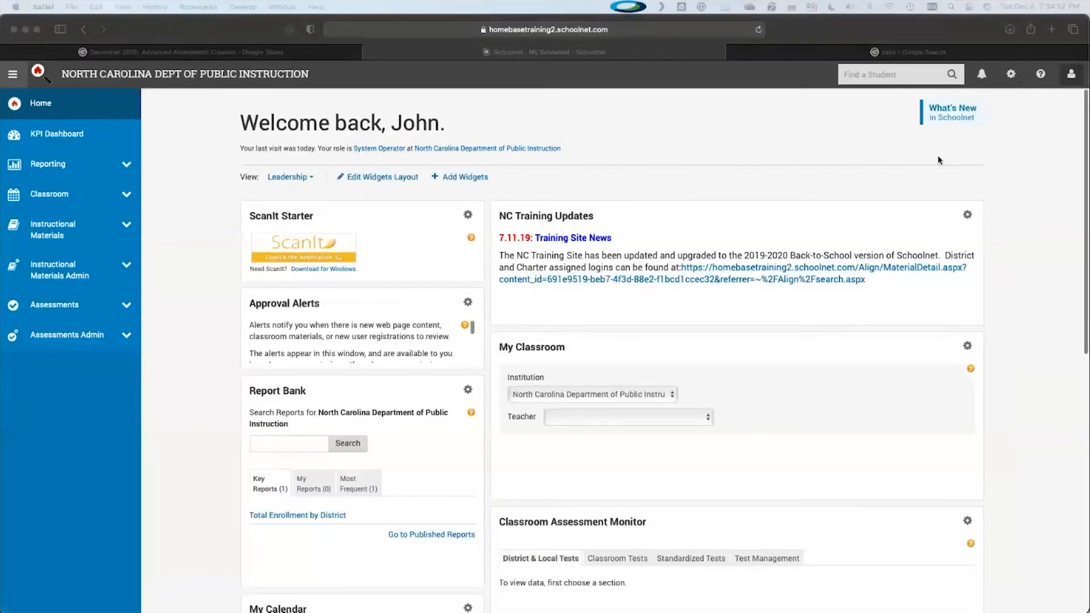
pyautogui.click(181, 55)
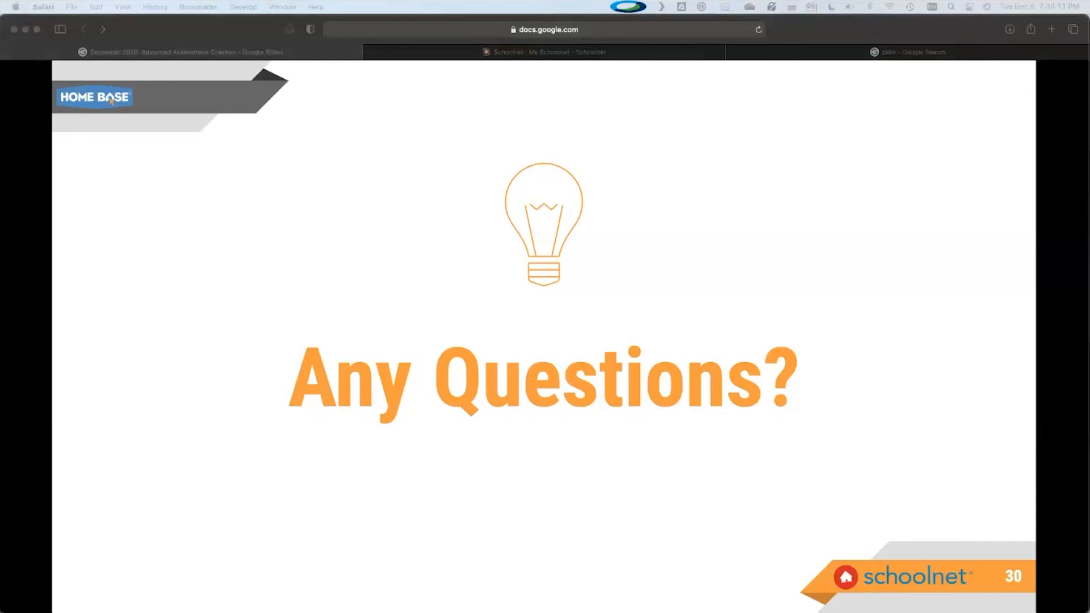
pyautogui.press('Right')
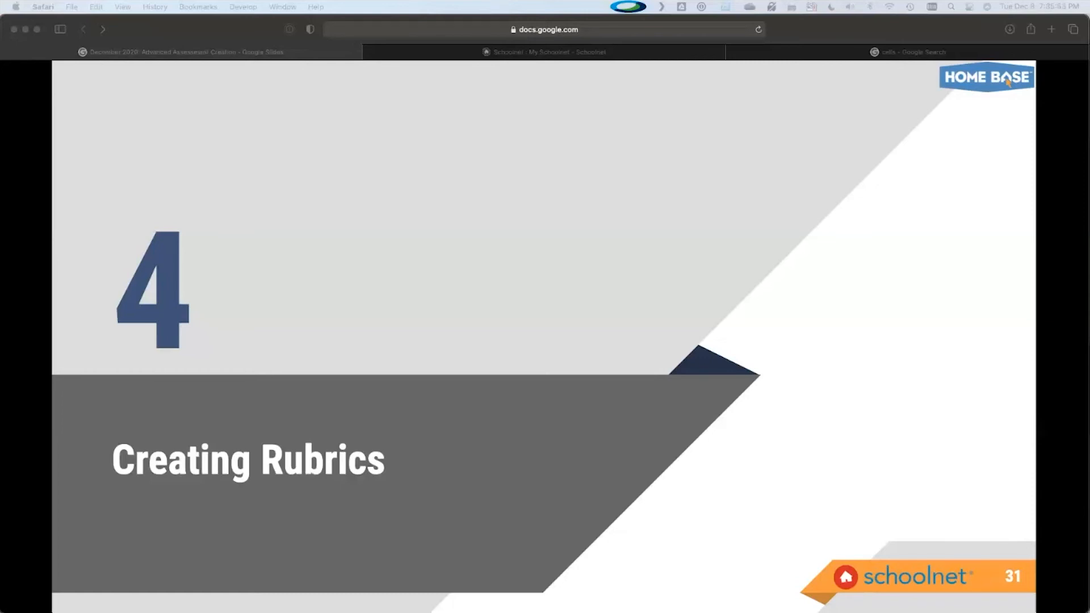
# Switch from the slides to Schoolnet and start creating a new rubric from the Assessments area.
pyautogui.click(849, 35)
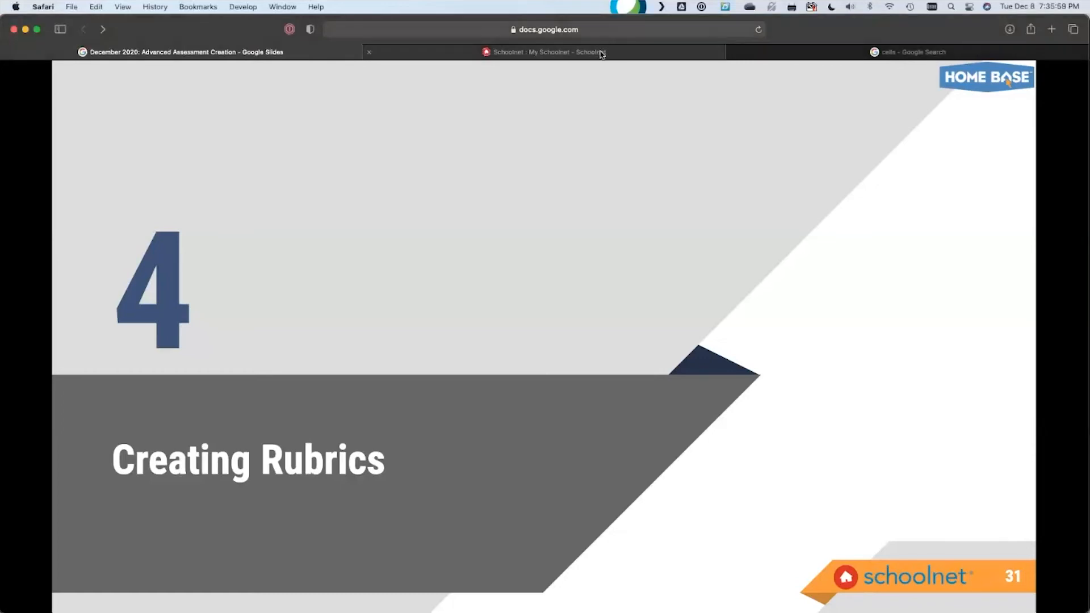
pyautogui.click(601, 54)
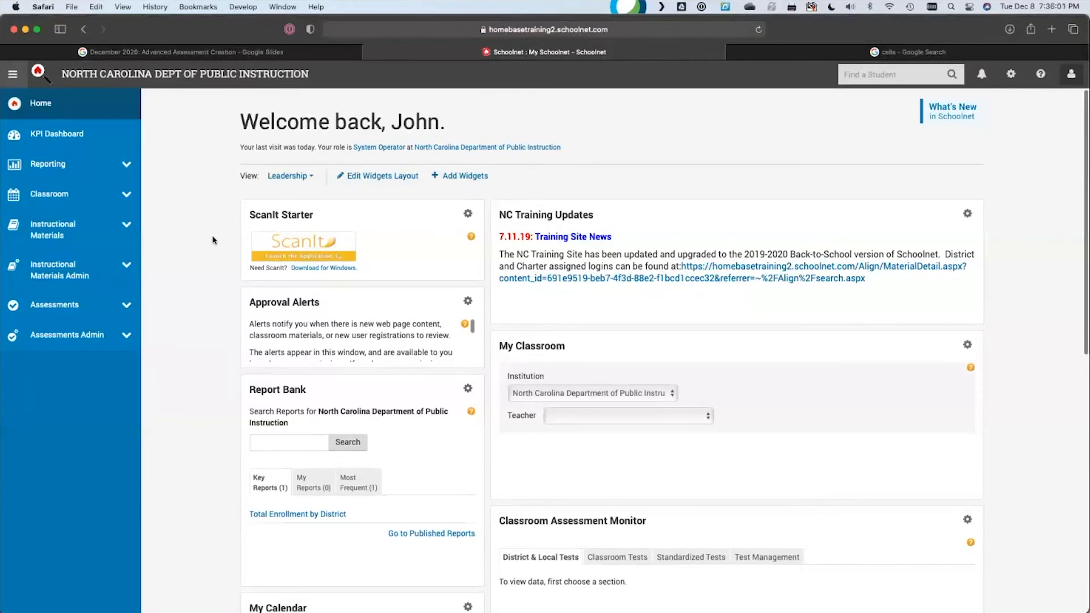
pyautogui.click(129, 307)
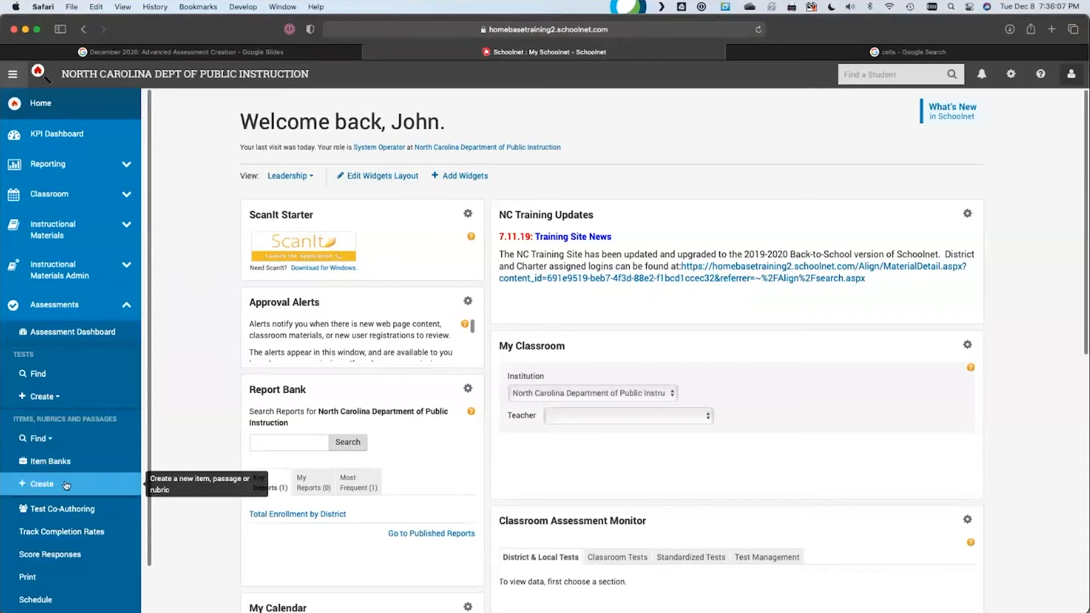
pyautogui.click(67, 485)
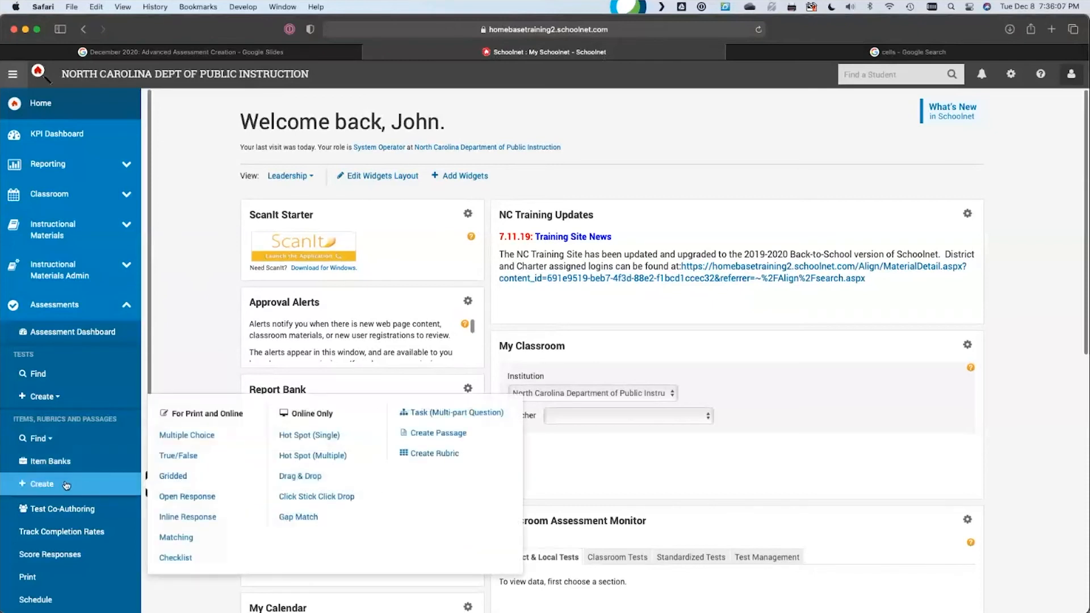
pyautogui.click(440, 460)
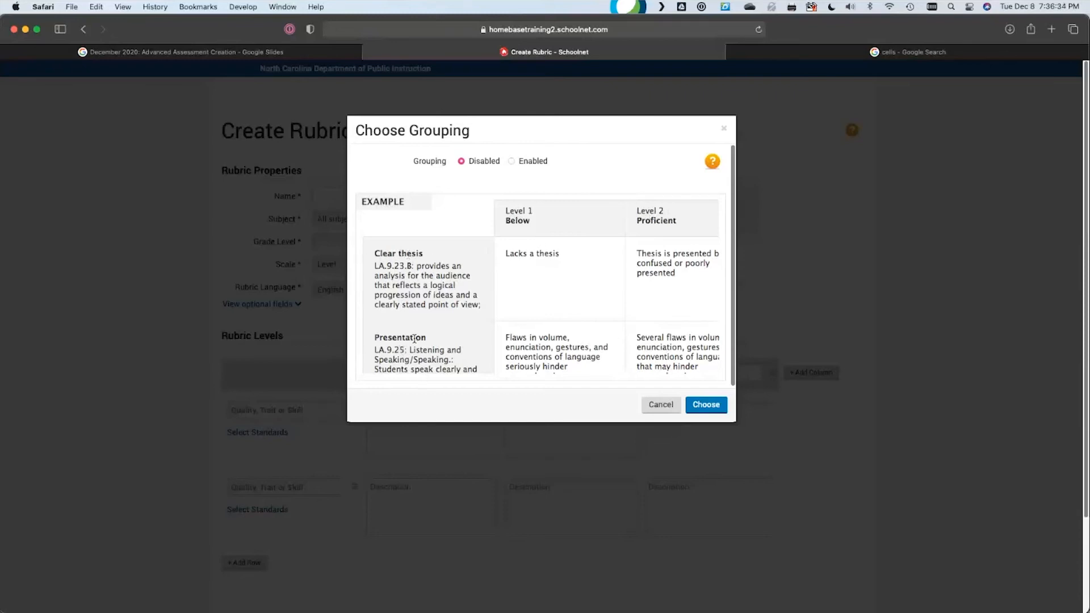
# Enable grouping for the rubric and examine the example for score entry on each quality, trait, or skill.
pyautogui.scroll(-1, 424, 344)
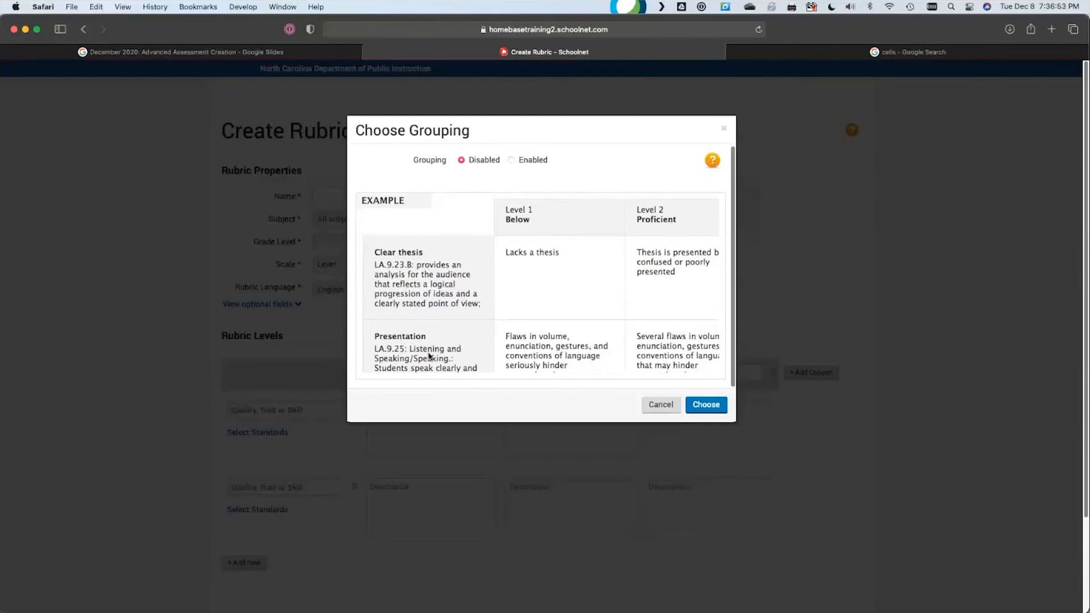
pyautogui.click(520, 161)
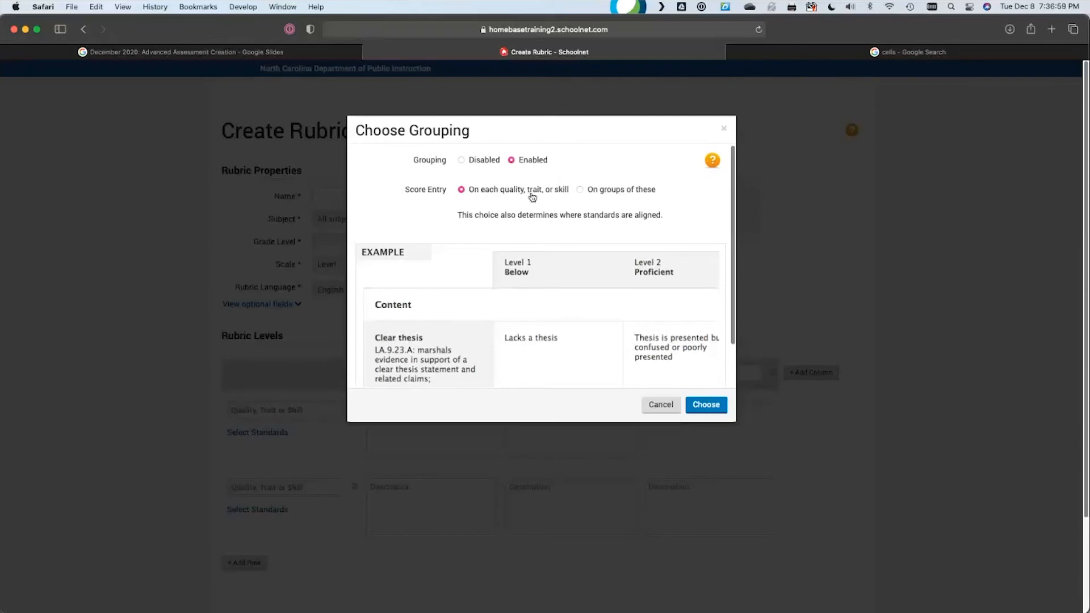
pyautogui.moveTo(536, 193); pyautogui.dragTo(513, 195)
pyautogui.click(568, 233)
pyautogui.scroll(-3, 596, 264)
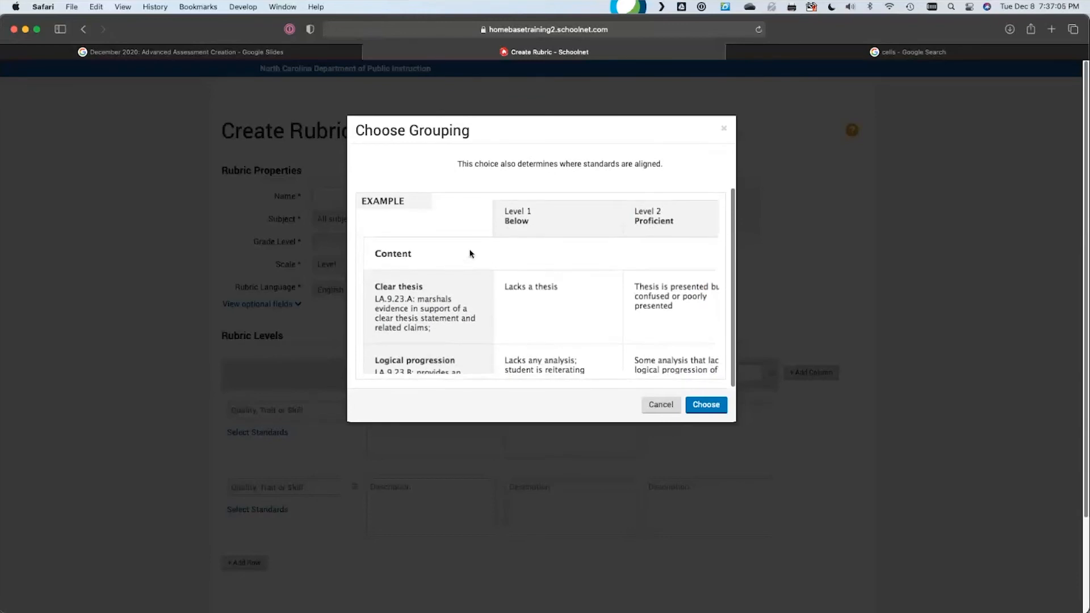
pyautogui.scroll(3, 472, 254)
pyautogui.scroll(-2, 553, 310)
pyautogui.scroll(2, 587, 318)
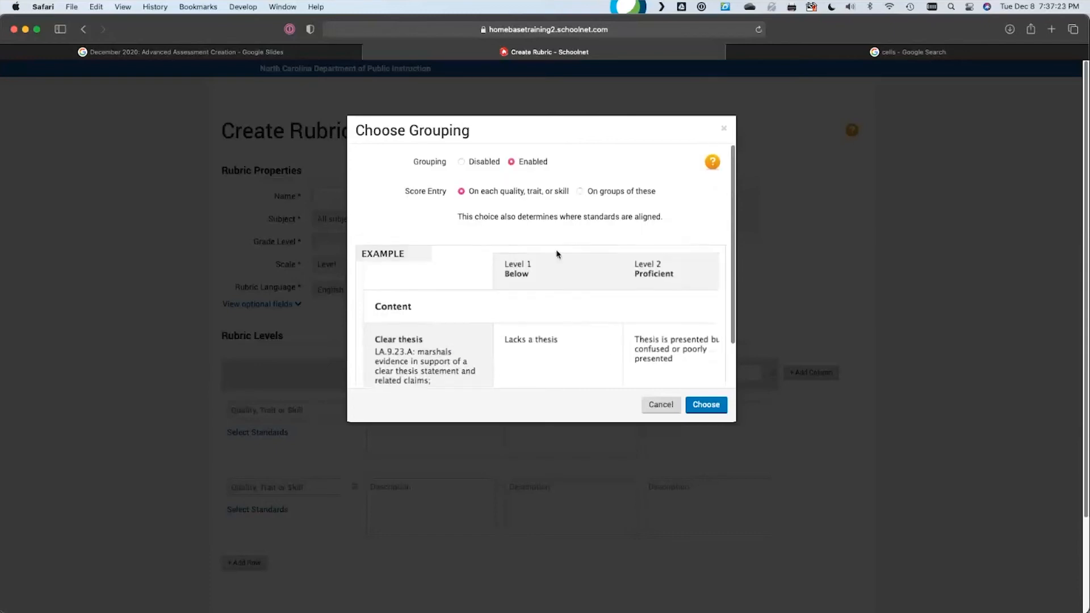
# Set the score entry to groups of qualities, traits, or skills and examine the matching example rubric.
pyautogui.click(580, 192)
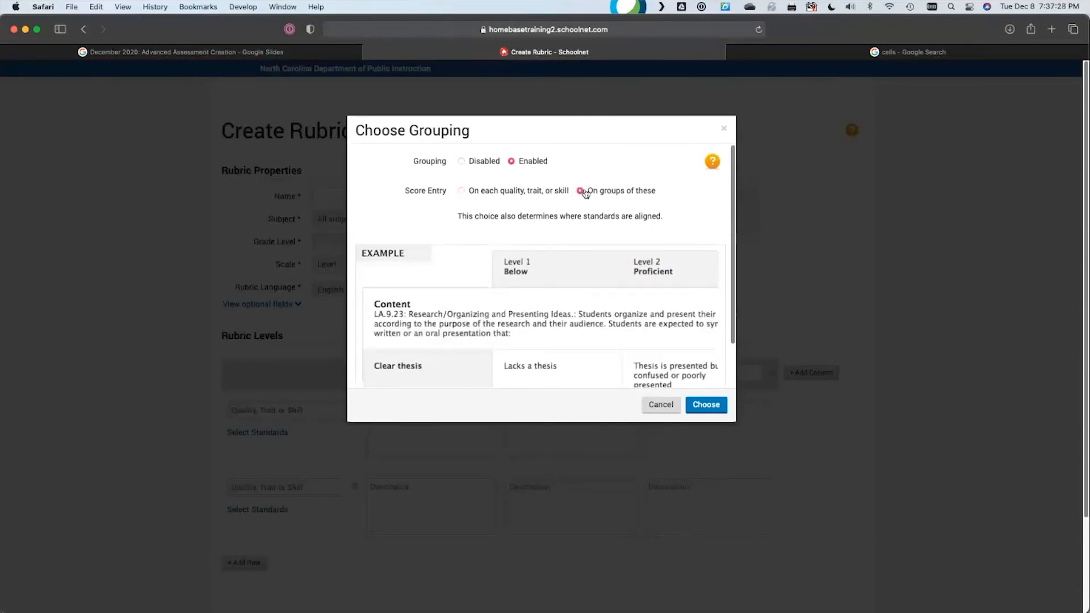
pyautogui.scroll(-2, 396, 246)
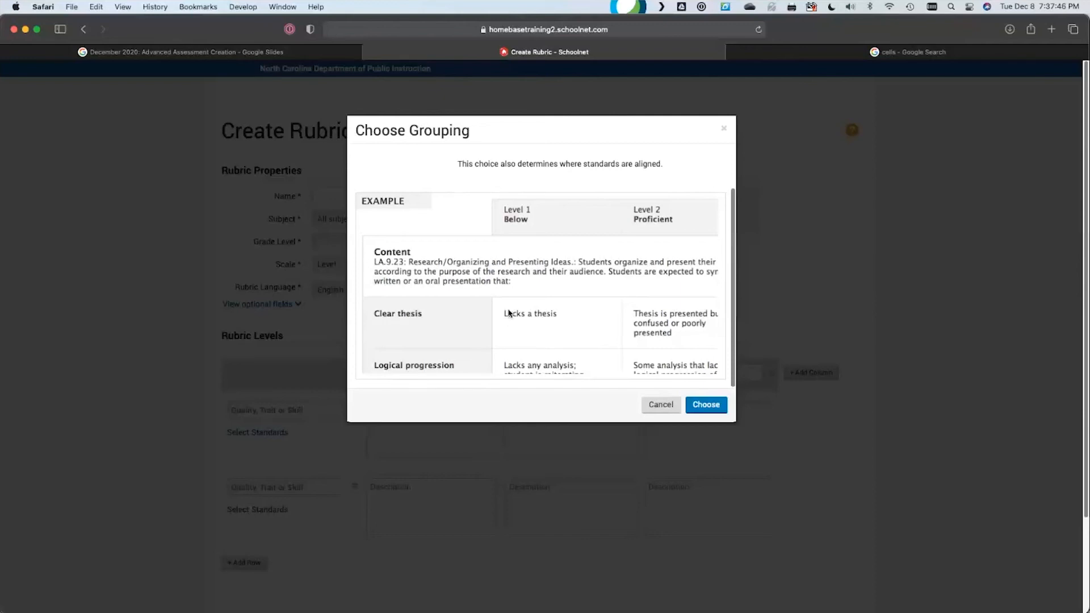
pyautogui.scroll(2, 522, 300)
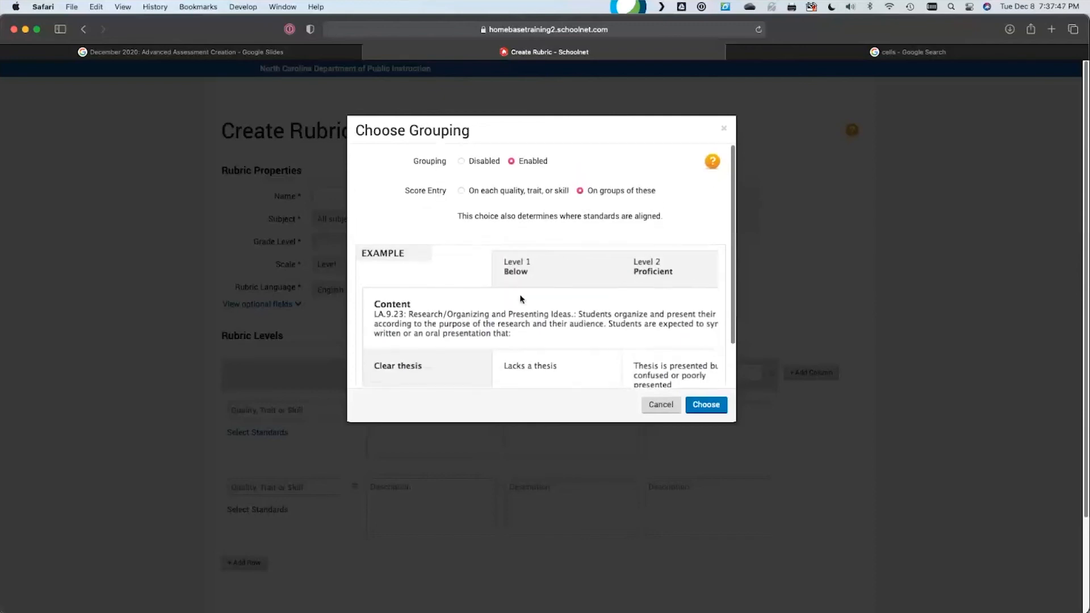
# Choose disabled grouping for the rubric and name it My Great Math Writing Rubric.
pyautogui.click(462, 162)
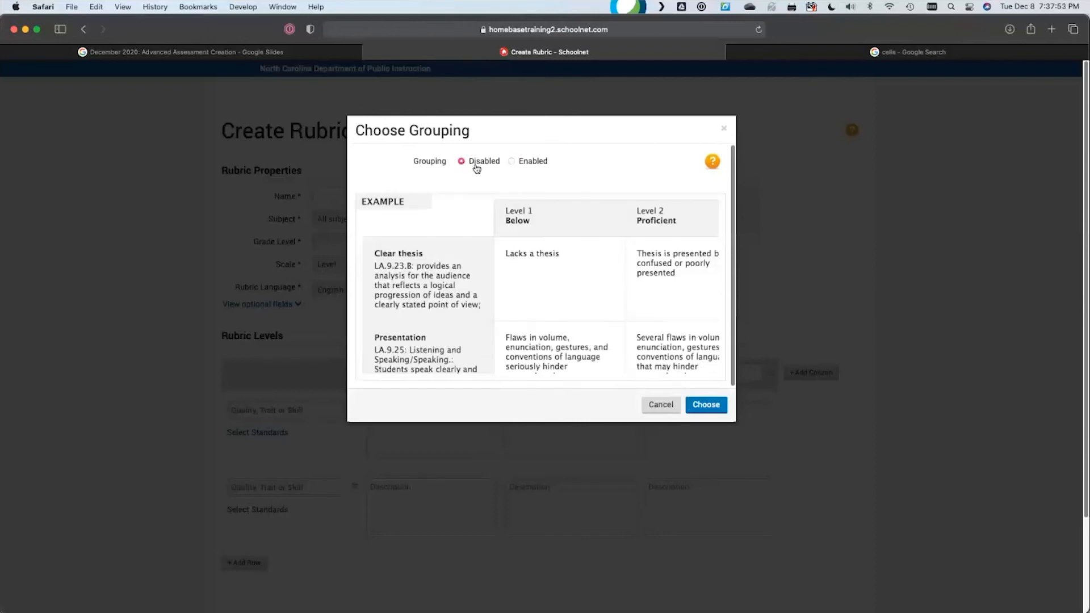
pyautogui.click(704, 406)
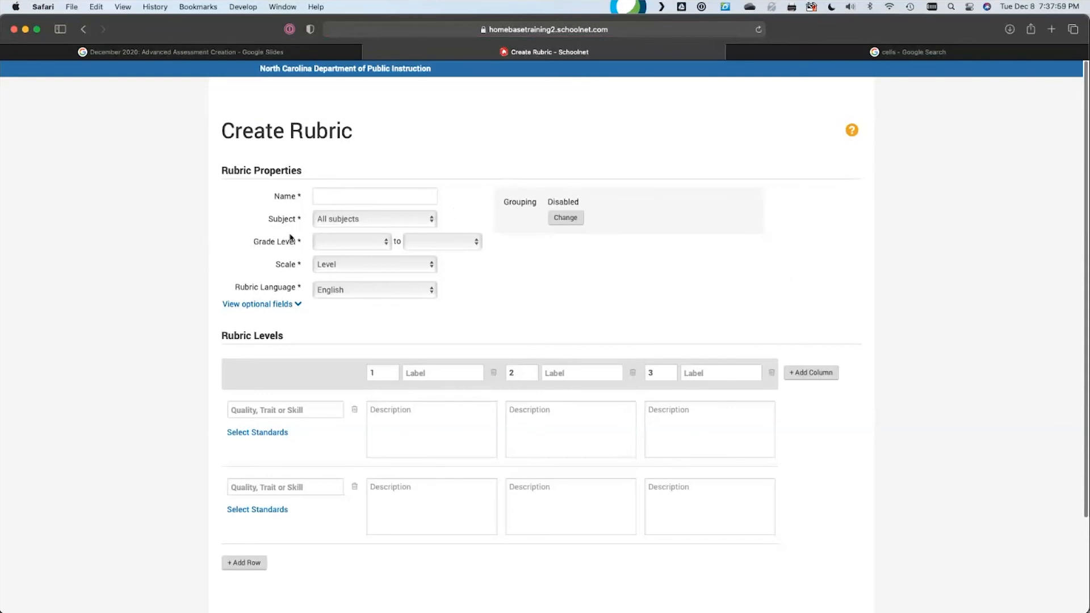
pyautogui.click(387, 192)
pyautogui.write('My Great Math Writing Rubric')
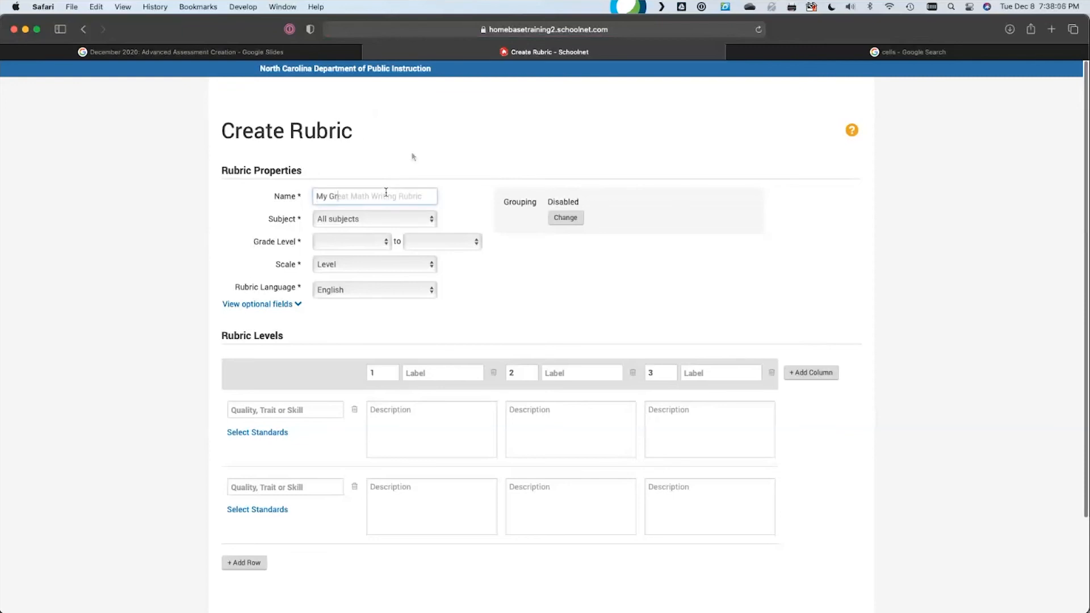
# Set the rubric's subject to Mathematics and its grade level to 05 - Fifth Grade.
pyautogui.click(420, 225)
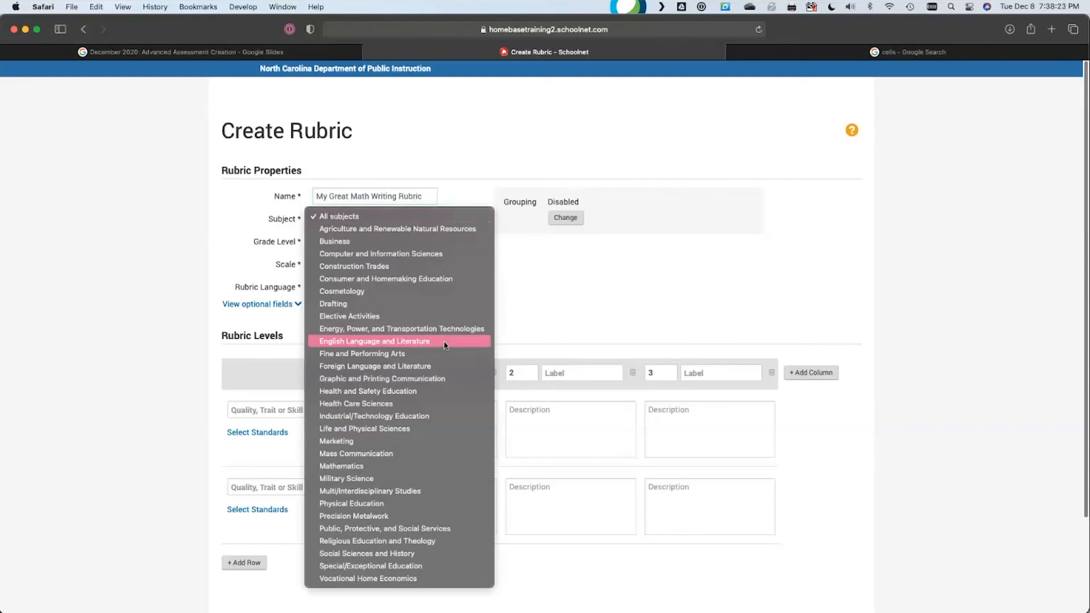
pyautogui.click(426, 467)
pyautogui.click(552, 296)
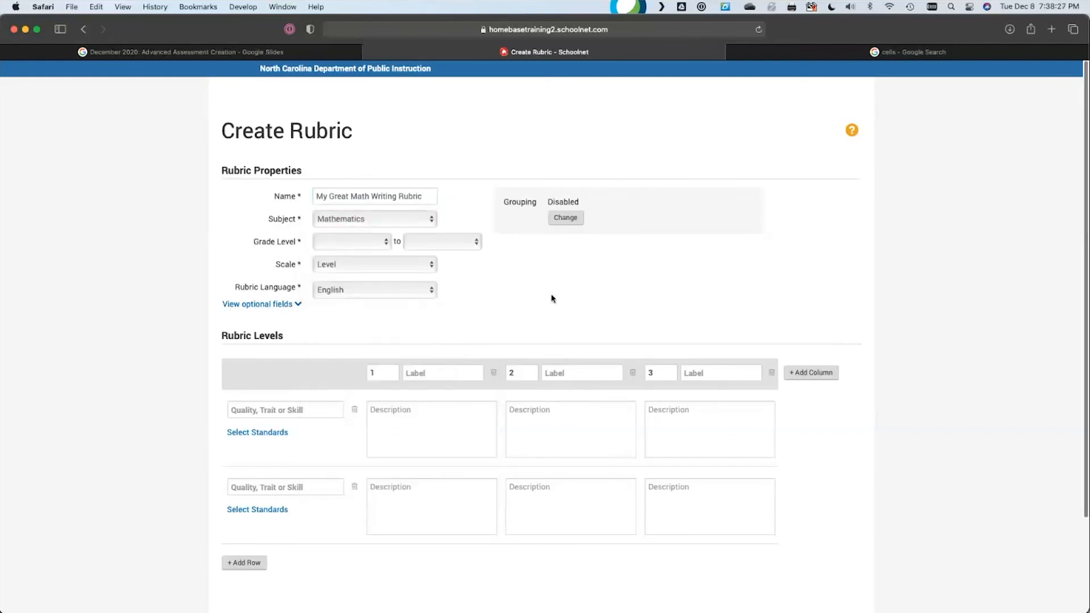
pyautogui.click(427, 196)
pyautogui.click(455, 196)
pyautogui.click(383, 243)
pyautogui.click(371, 329)
# Try the Point scale for the rubric levels and return the scale to Level.
pyautogui.click(327, 265)
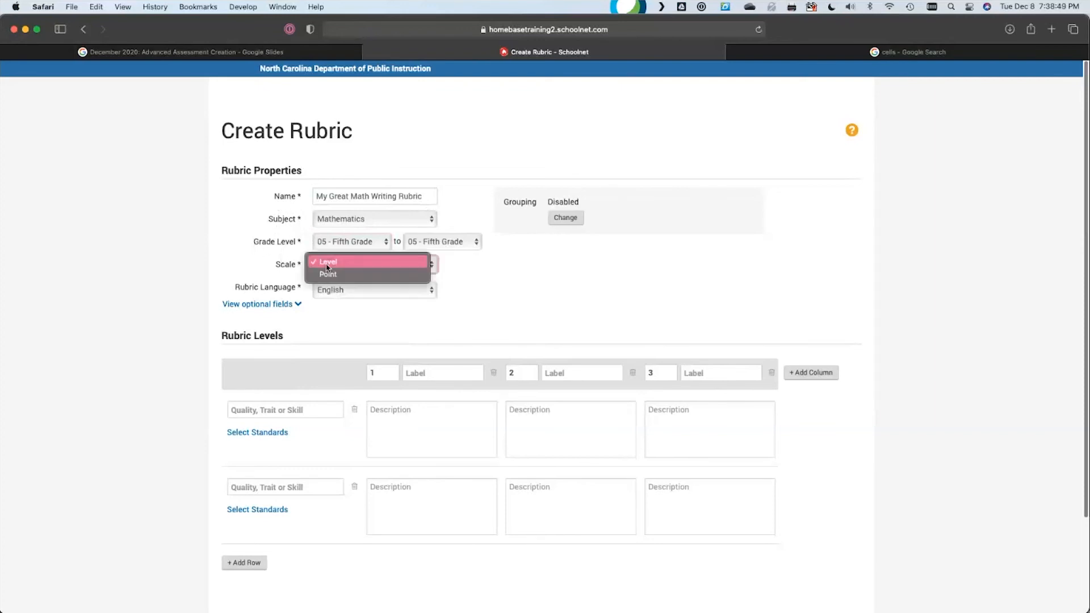
pyautogui.click(386, 261)
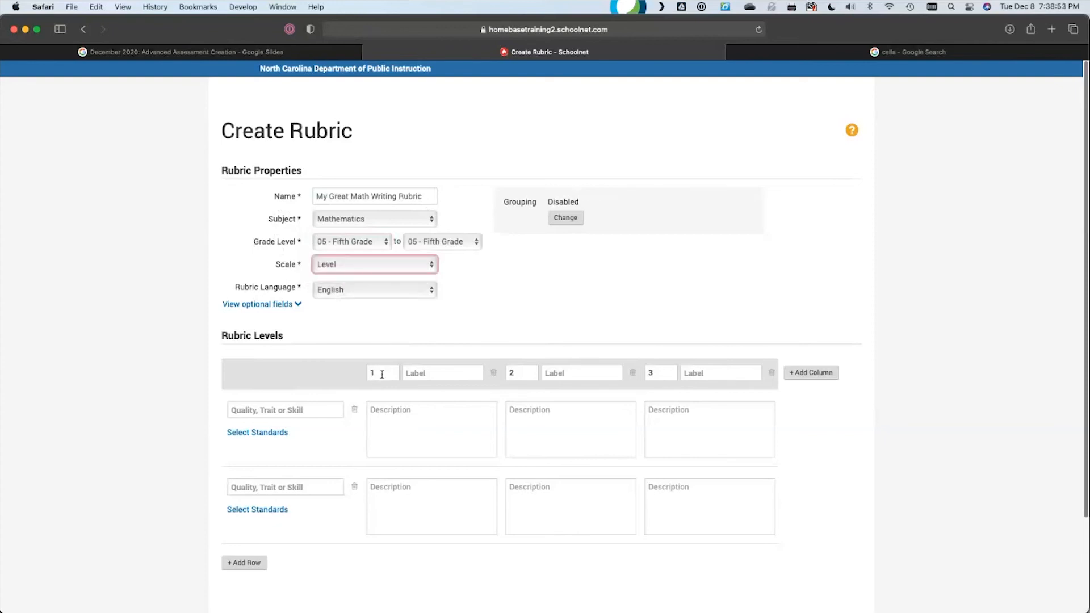
pyautogui.click(382, 374)
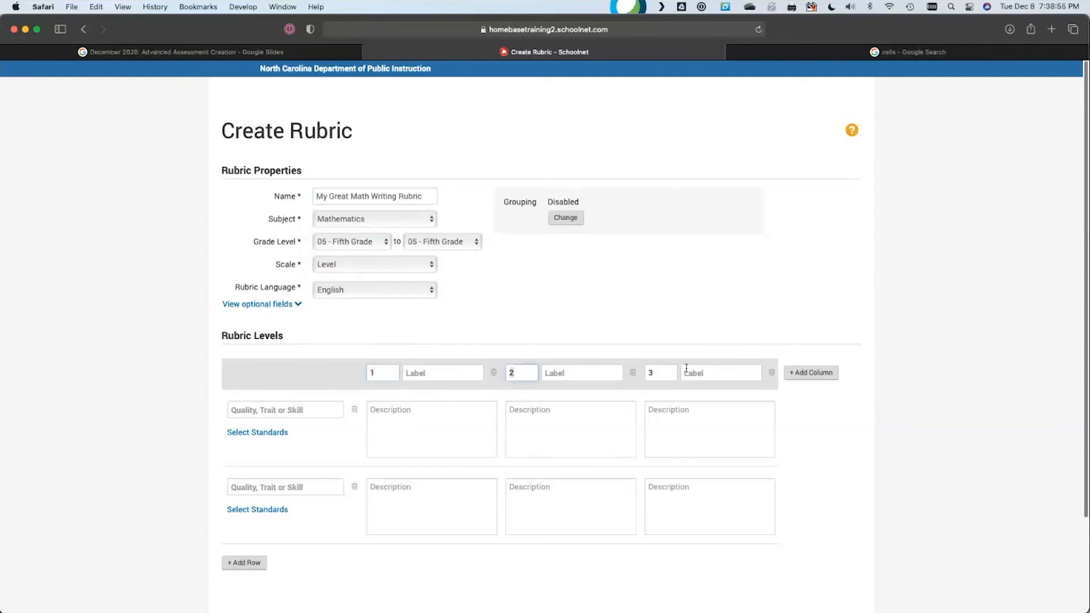
pyautogui.click(391, 265)
pyautogui.click(391, 274)
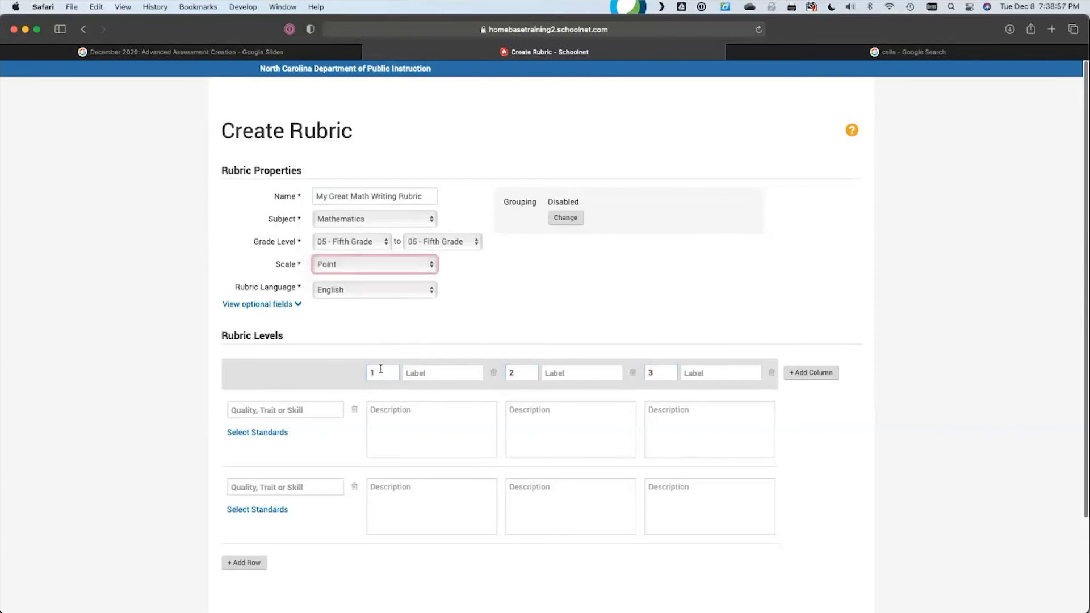
pyautogui.click(661, 375)
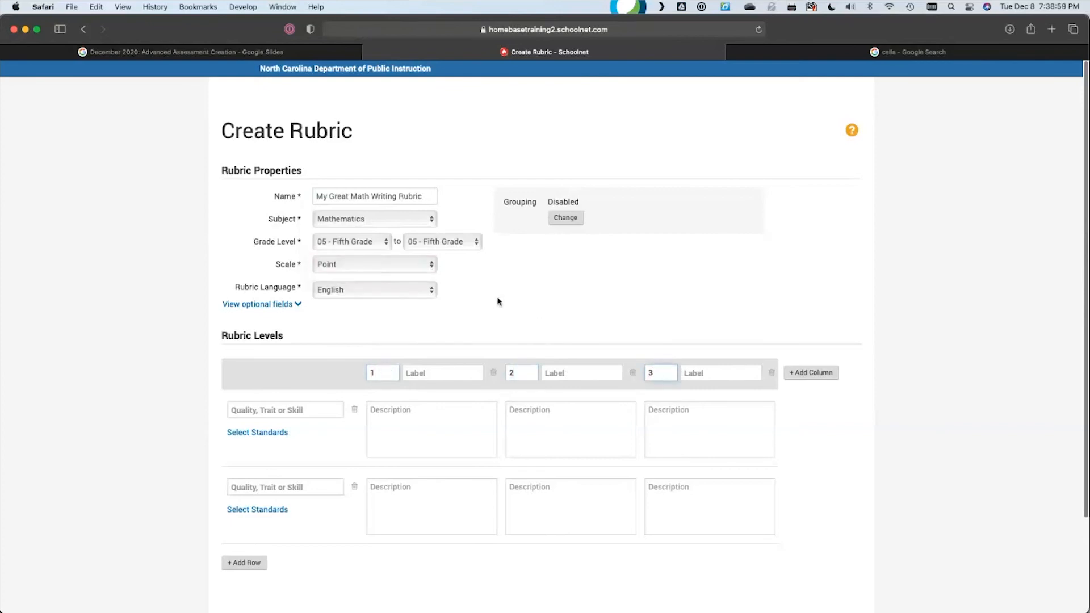
pyautogui.click(410, 269)
pyautogui.click(549, 271)
# Review the rubric language choices, the optional Keywords and Publisher fields and the grouping setting, and hide the optional fields again.
pyautogui.click(392, 292)
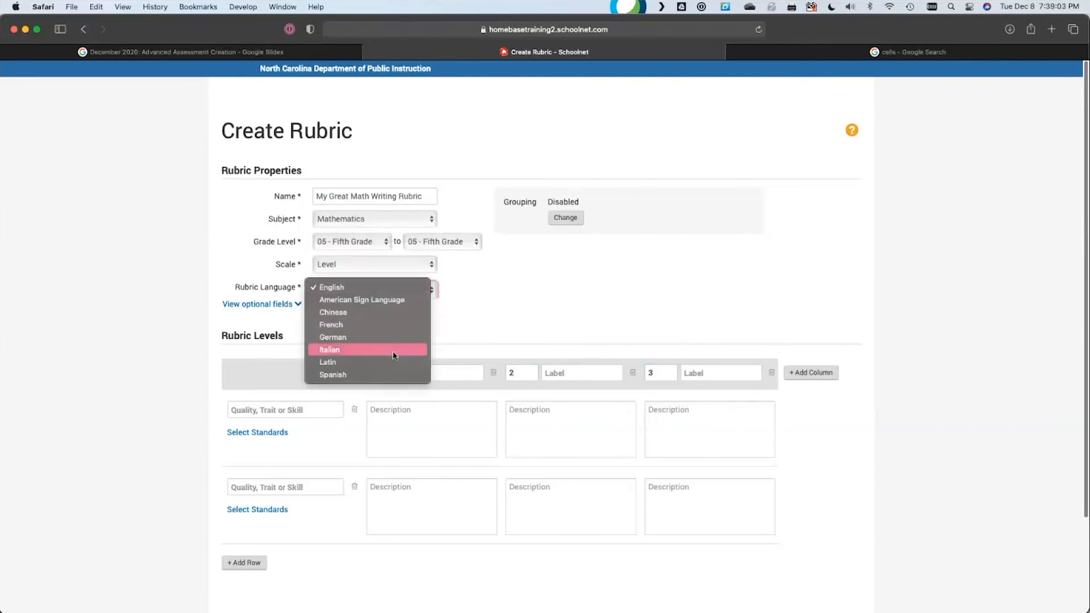
pyautogui.click(511, 288)
pyautogui.click(295, 308)
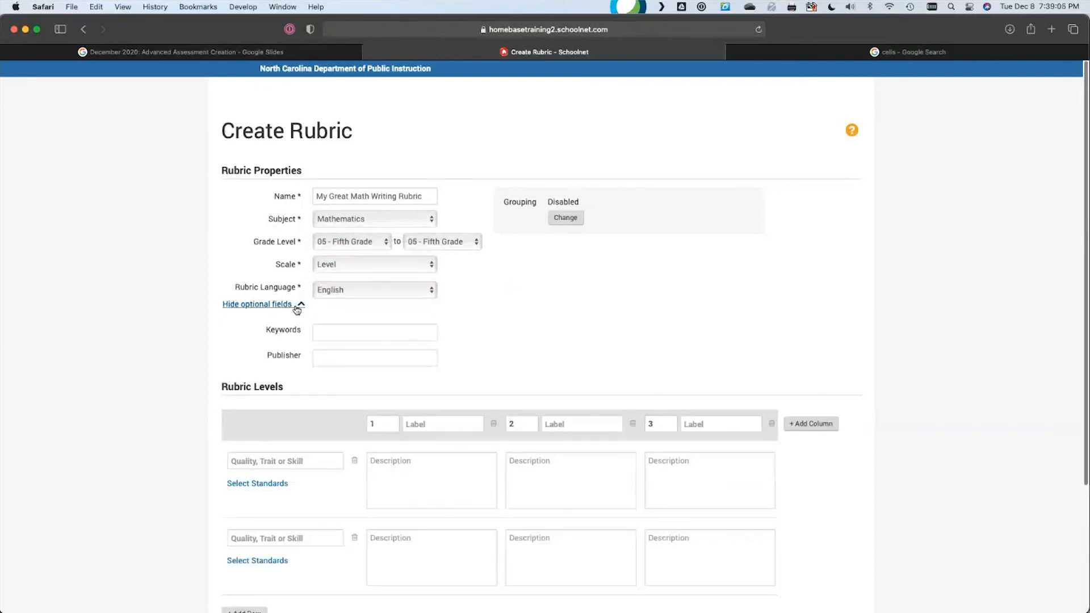
pyautogui.click(338, 337)
pyautogui.click(341, 352)
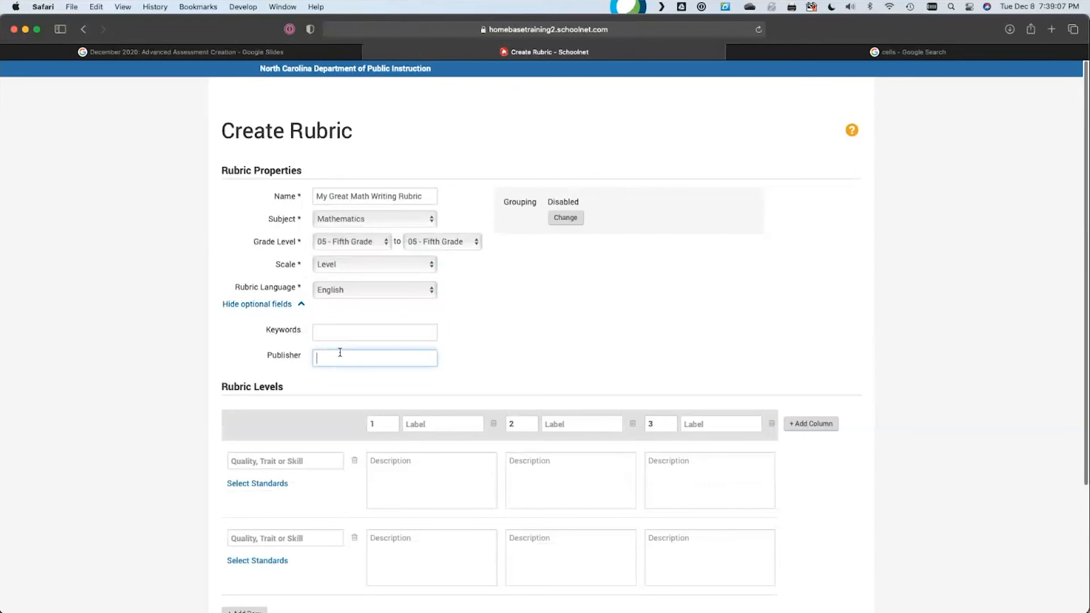
pyautogui.click(347, 333)
pyautogui.click(341, 356)
pyautogui.click(348, 334)
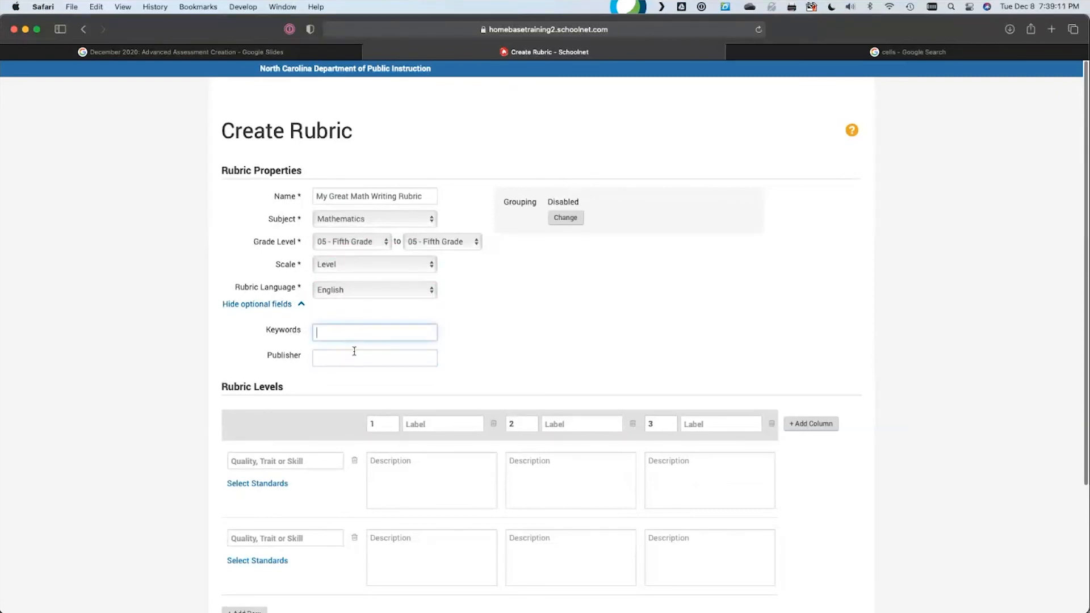
pyautogui.click(353, 357)
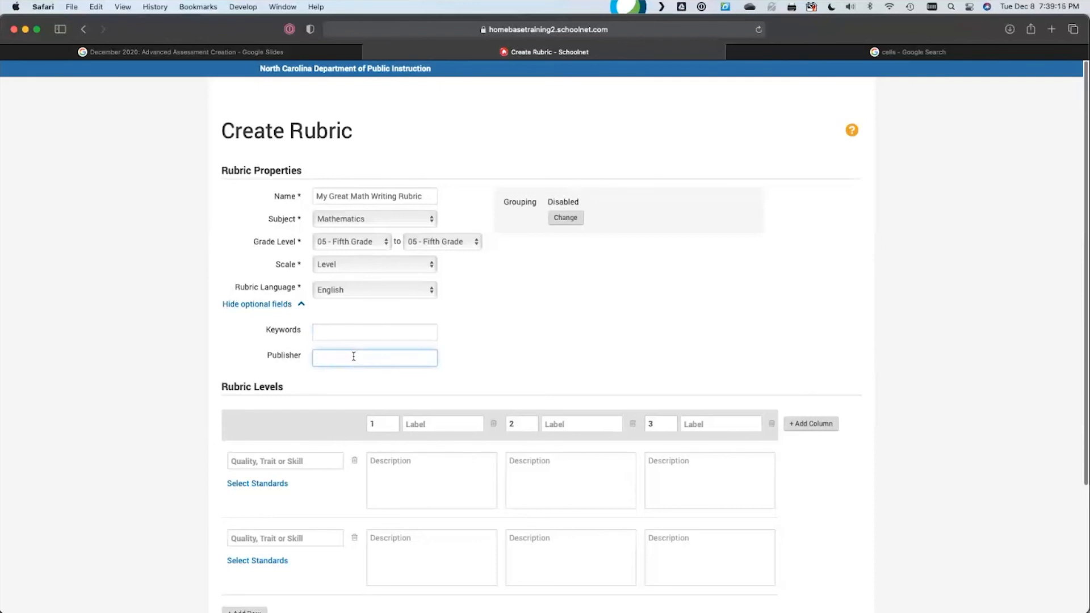
pyautogui.click(493, 340)
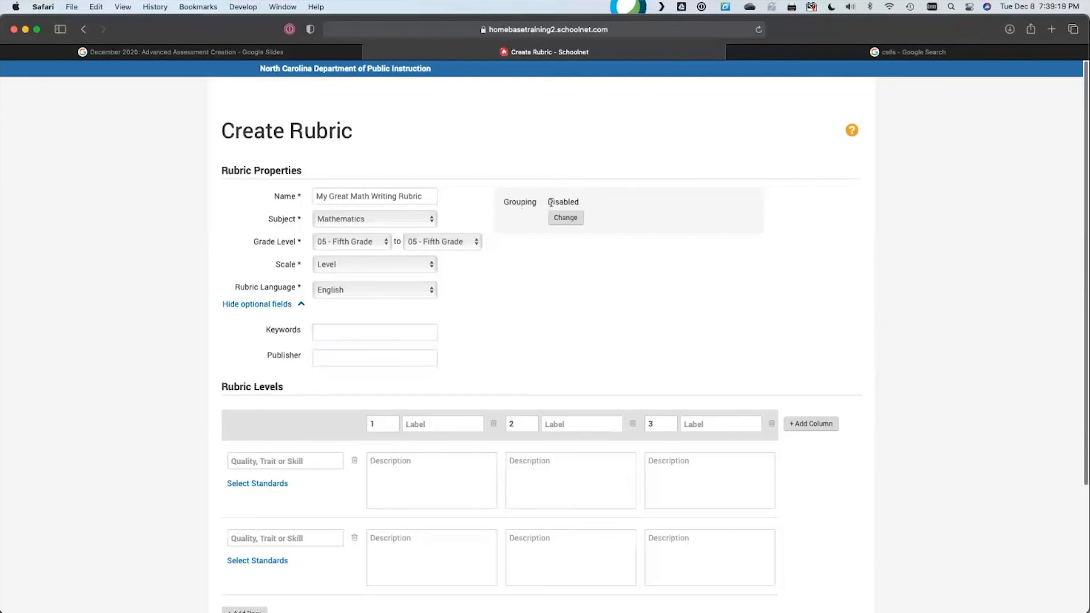
pyautogui.moveTo(523, 203); pyautogui.dragTo(533, 204)
pyautogui.click(550, 228)
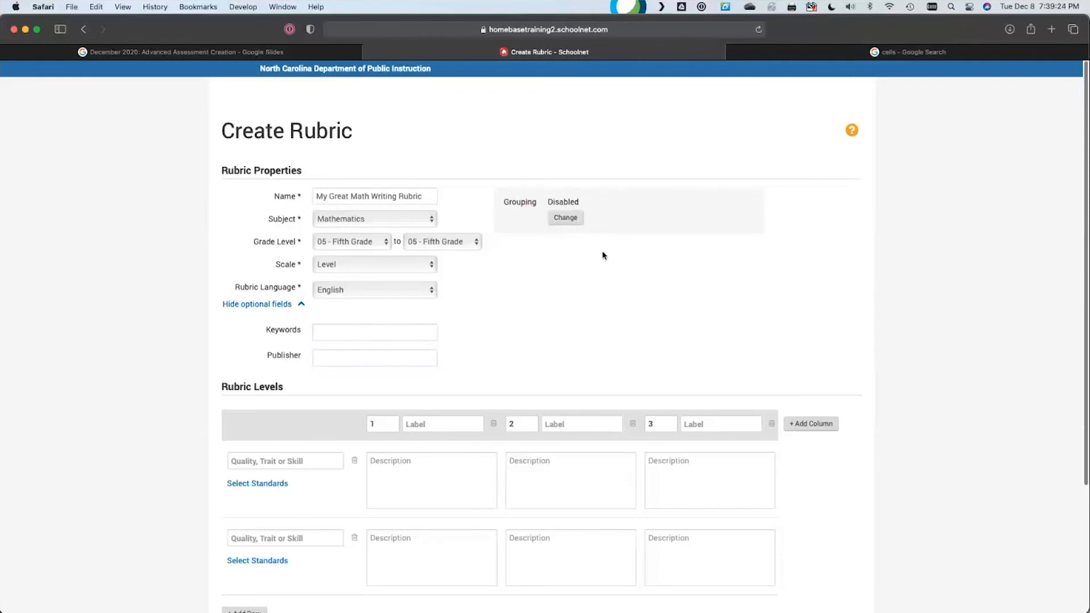
pyautogui.click(265, 305)
# Look over the level number fields, add a fourth level column to the rubric and delete it again.
pyautogui.scroll(-1, 981, 268)
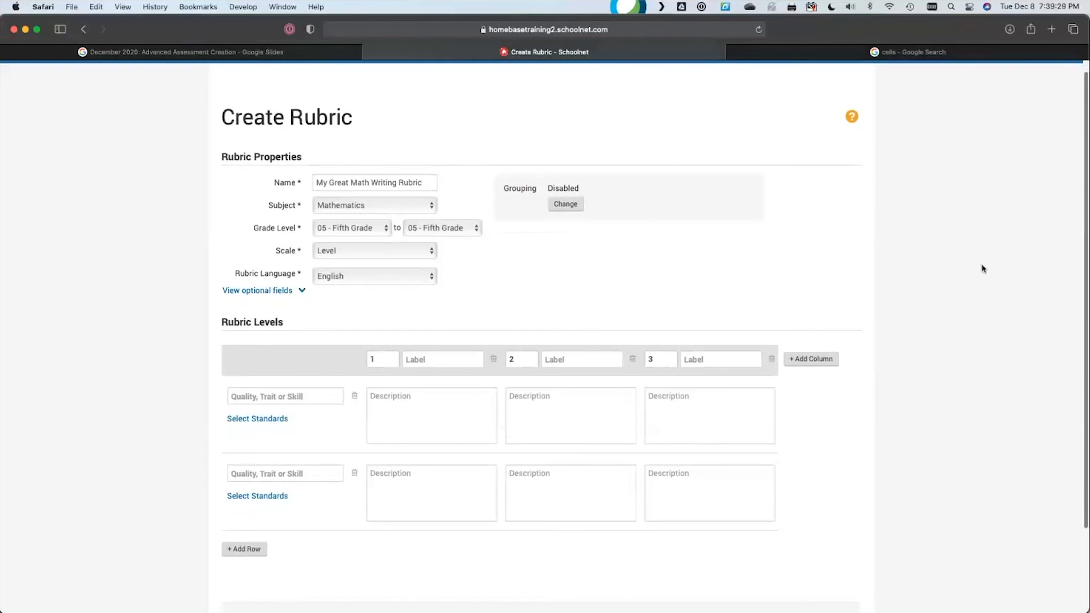
pyautogui.scroll(-4, 983, 268)
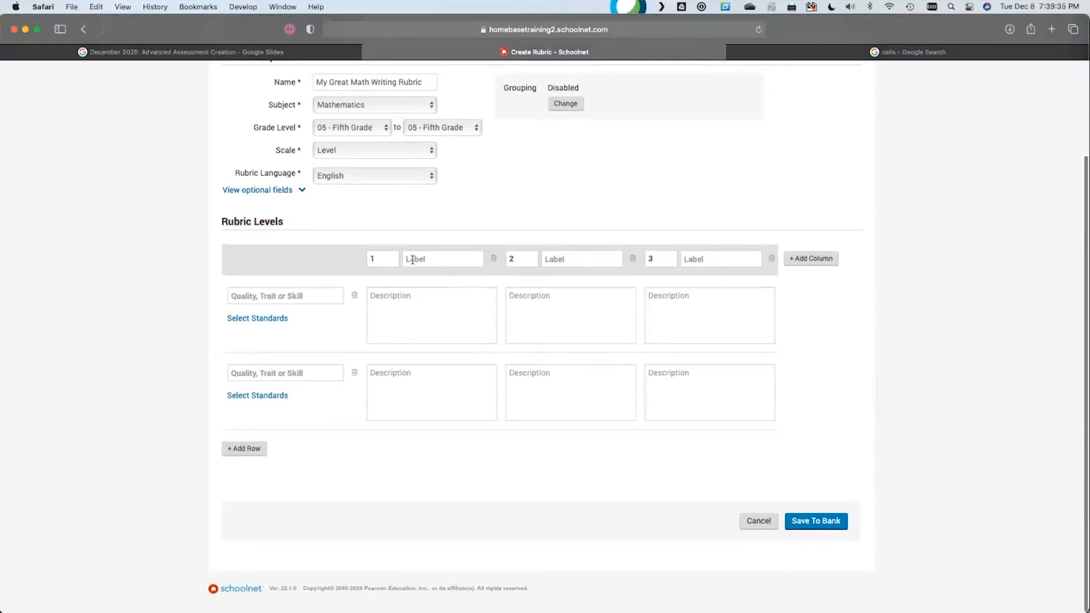
pyautogui.click(390, 259)
pyautogui.click(521, 258)
pyautogui.click(662, 259)
pyautogui.click(823, 263)
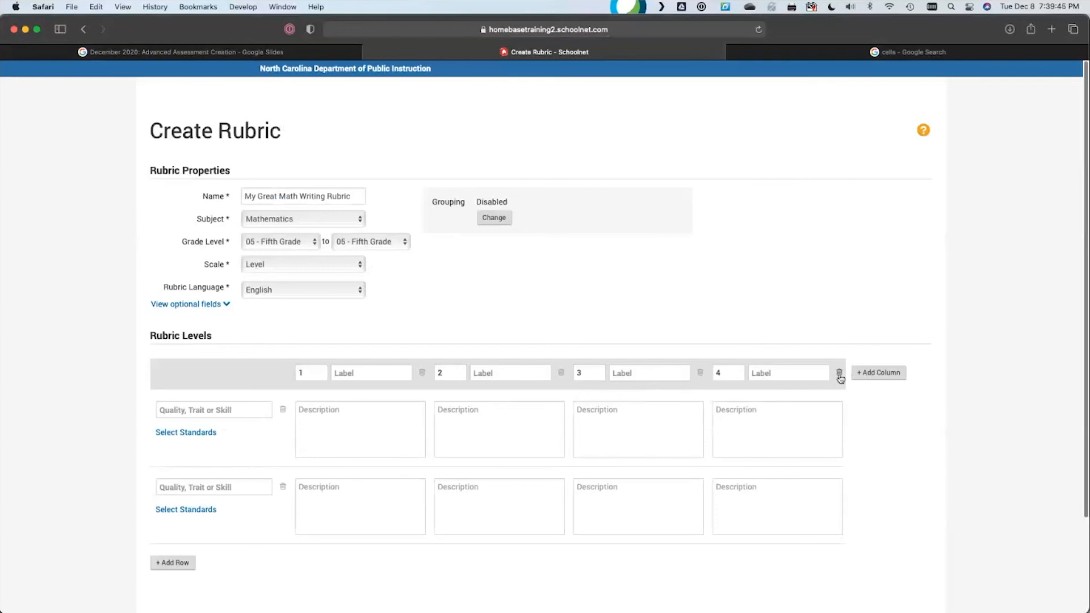
pyautogui.click(839, 373)
# Examine the Quality, Trait or Skill fields in the two rows of the rubric levels table.
pyautogui.scroll(-2, 787, 289)
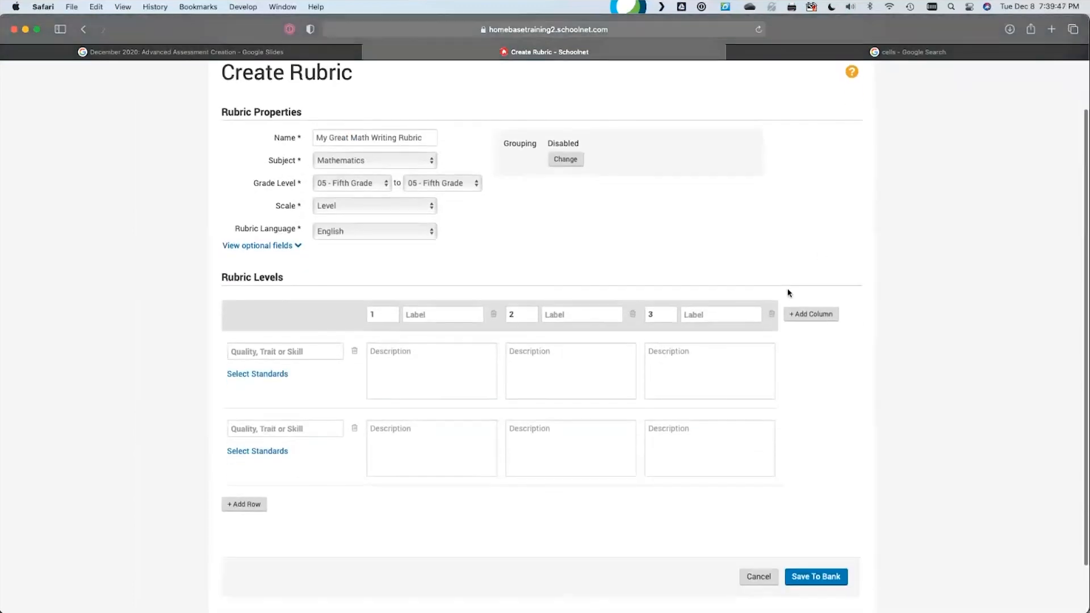
pyautogui.click(306, 348)
pyautogui.click(293, 354)
pyautogui.click(314, 429)
pyautogui.click(313, 352)
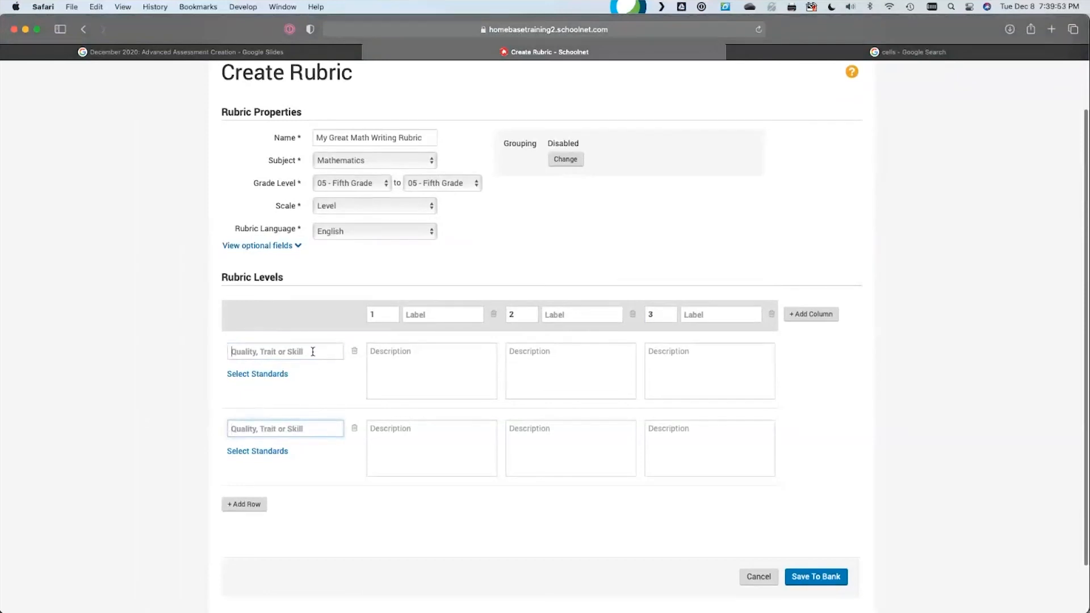
pyautogui.click(309, 430)
pyautogui.scroll(-2, 201, 432)
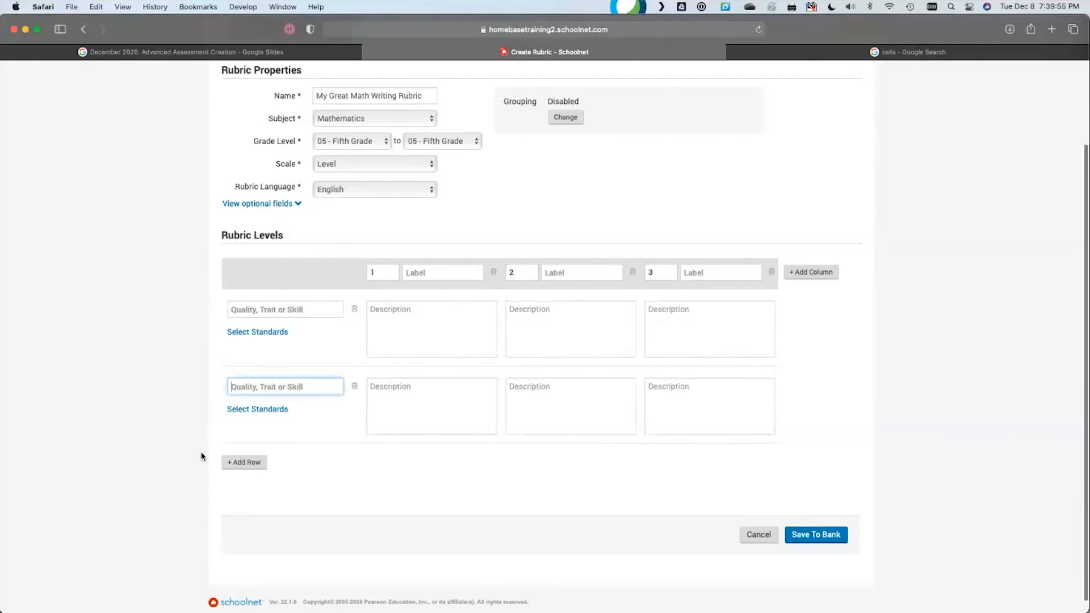
# Add a third row to the rubric and label the three levels Below Standard, Meets Standard and Exceeds Standard.
pyautogui.click(254, 462)
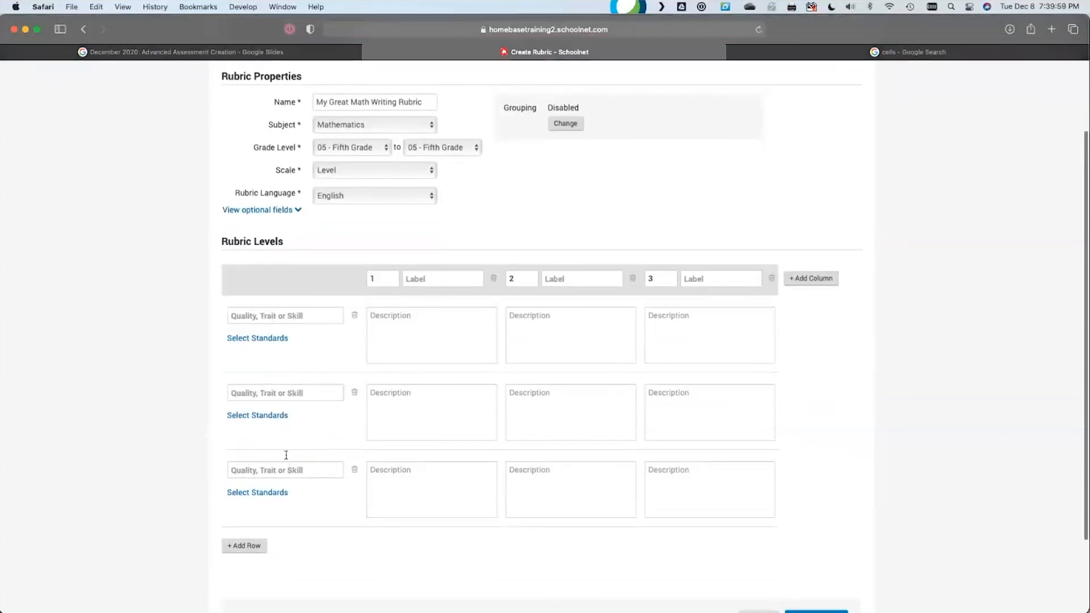
pyautogui.scroll(1, 202, 380)
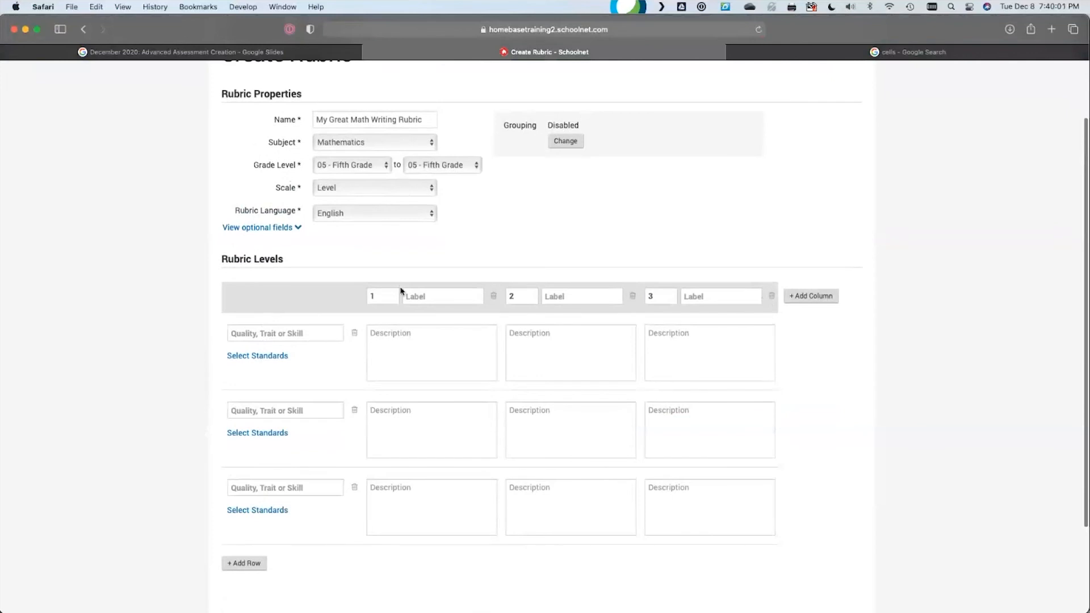
pyautogui.click(429, 298)
pyautogui.write('Below Standard')
pyautogui.click(563, 294)
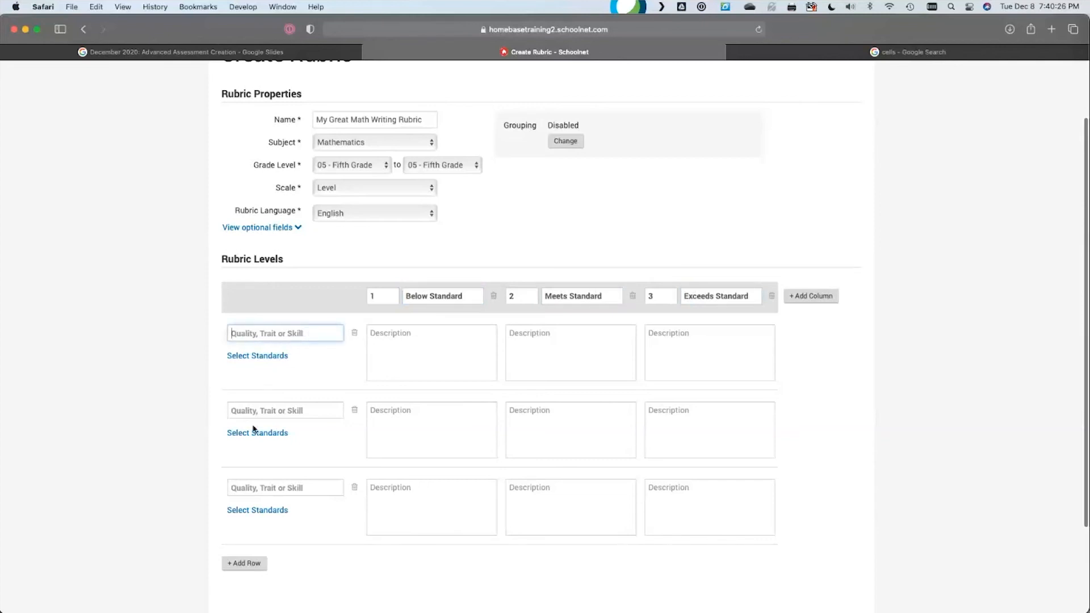
# Align the rubric's first row to the Measurement and Data standard "Understand concepts of volume" under NC.5.MD.
pyautogui.click(277, 486)
pyautogui.click(264, 358)
pyautogui.scroll(-8, 368, 332)
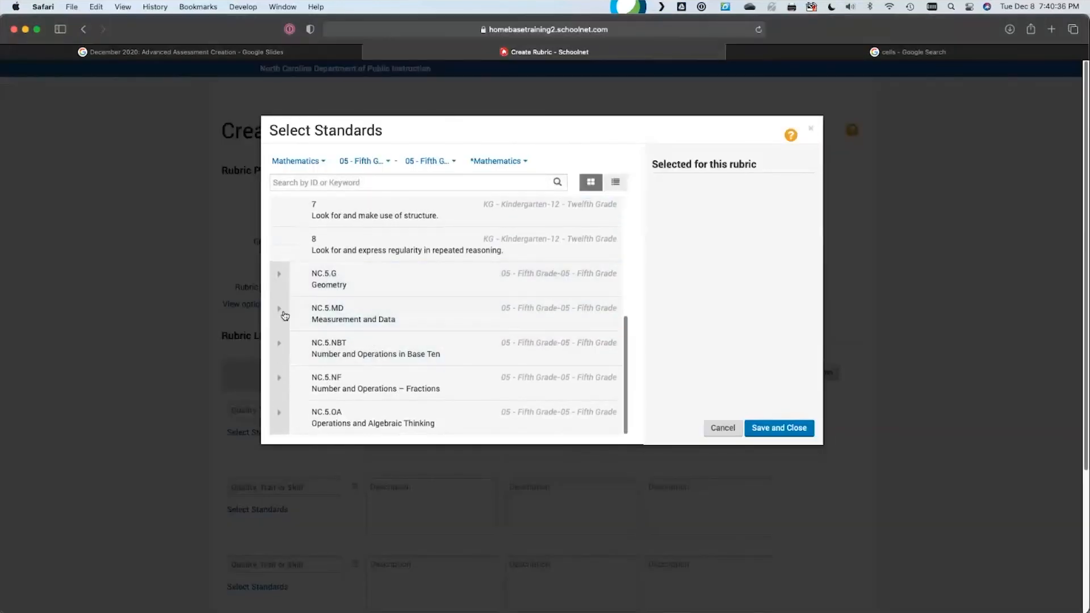
pyautogui.click(282, 315)
pyautogui.scroll(-2, 344, 341)
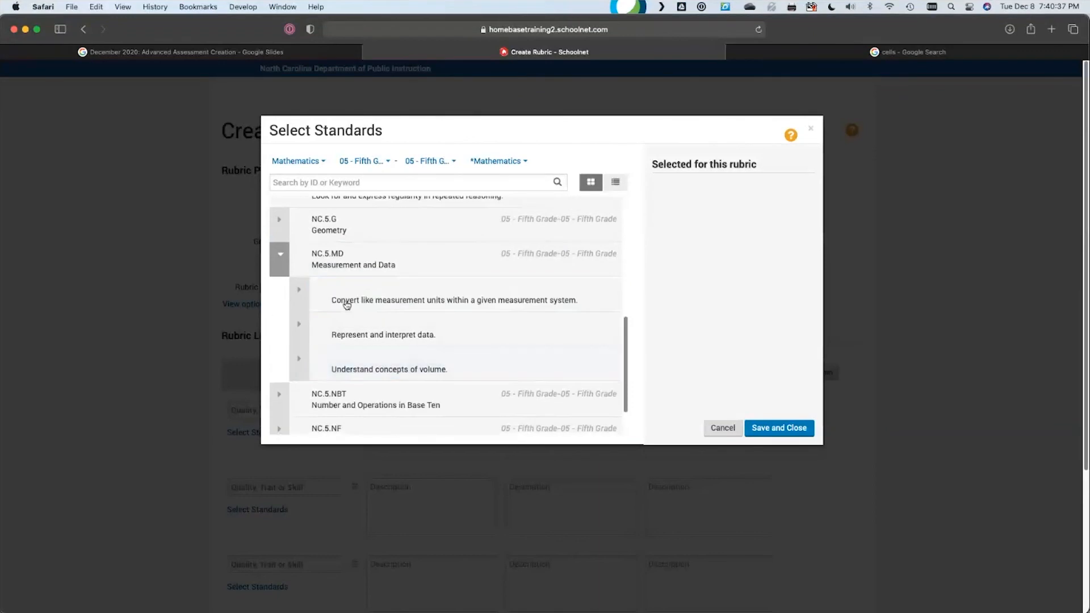
pyautogui.click(382, 357)
pyautogui.click(760, 428)
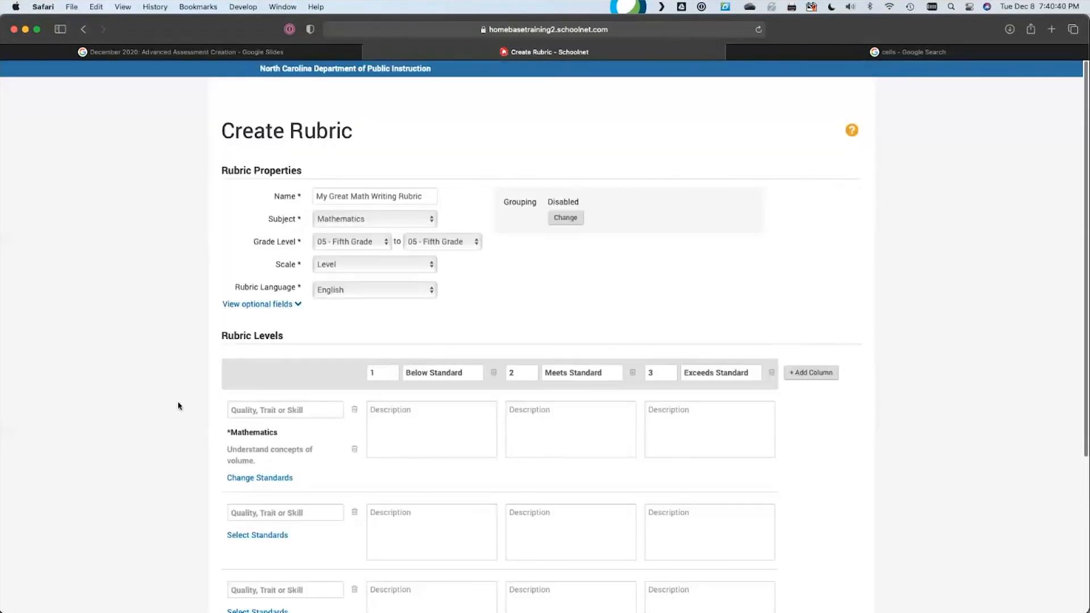
# Name the first row's quality, trait or skill "Correctly Analyzes Impact of Volume".
pyautogui.scroll(-2, 178, 403)
pyautogui.click(250, 340)
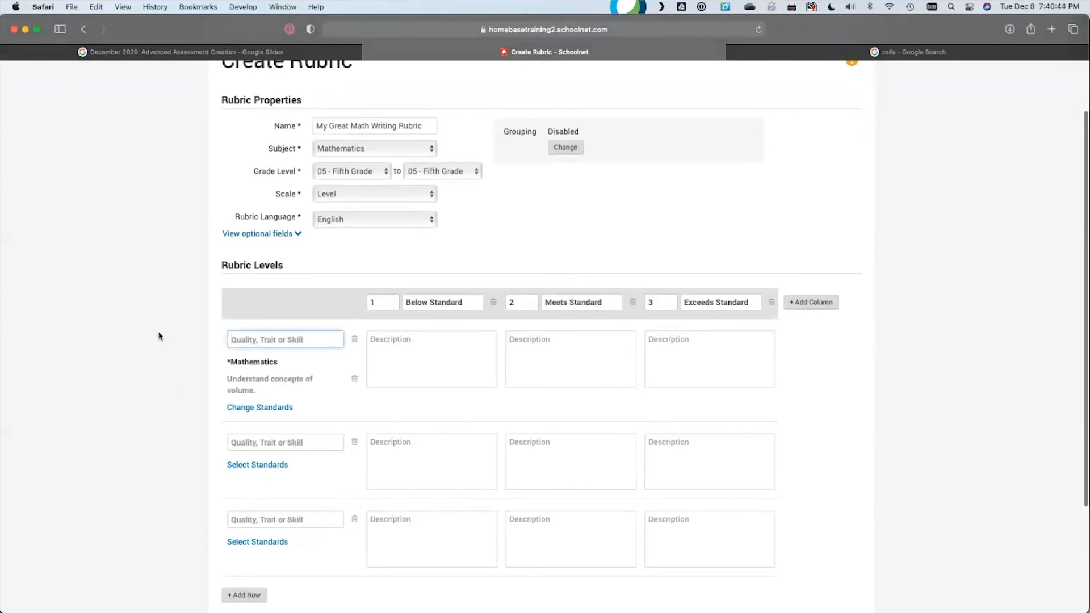
pyautogui.write('Correctly ')
pyautogui.write('Analyzes Impact of Volume')
pyautogui.press('Tab')
pyautogui.press('Tab')
# Align the second row to standard NC.5.OA.3.ii on forming ordered pairs, under Operations and Algebraic Thinking.
pyautogui.click(269, 467)
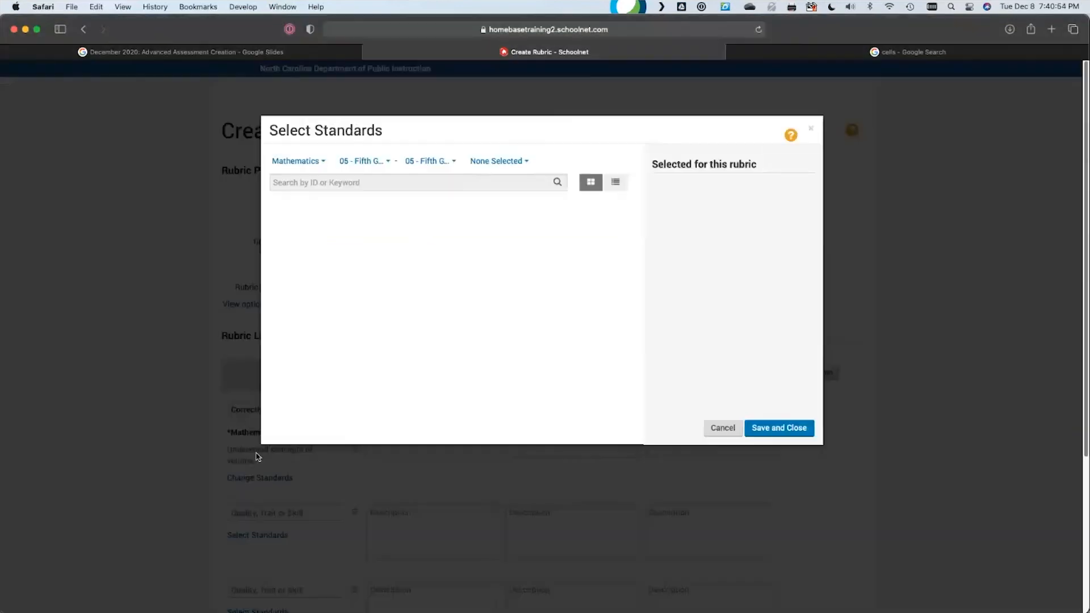
pyautogui.scroll(-6, 487, 266)
pyautogui.click(280, 368)
pyautogui.scroll(-2, 302, 302)
pyautogui.click(300, 273)
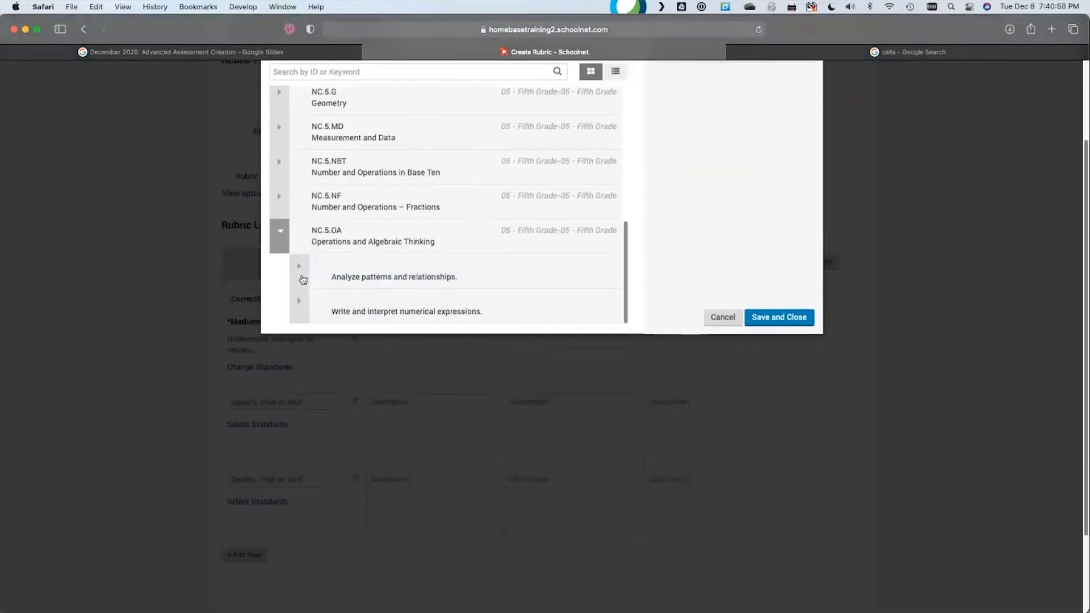
pyautogui.scroll(-2, 420, 278)
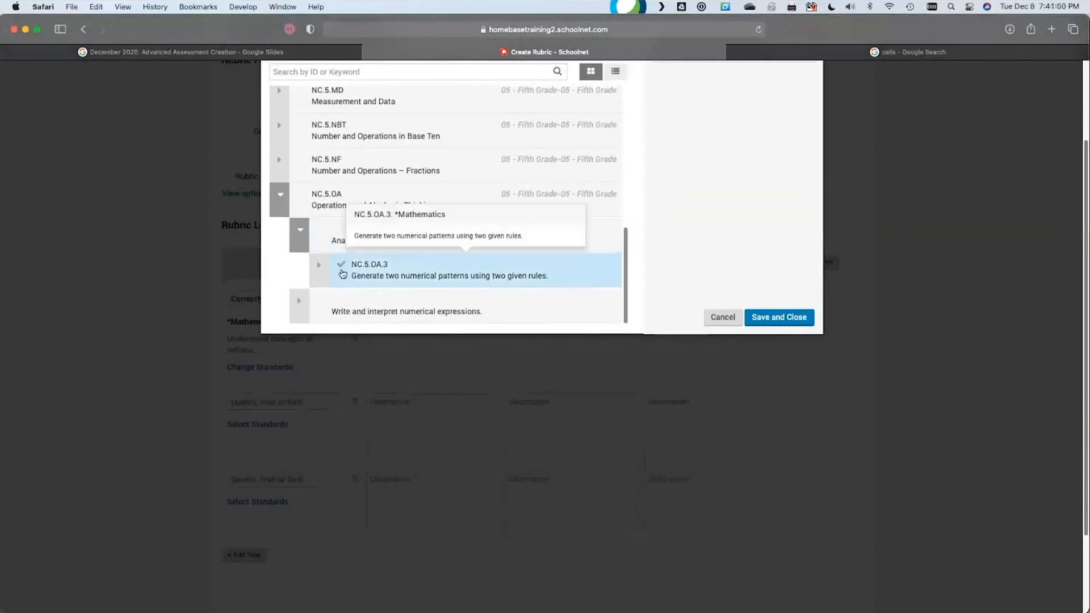
pyautogui.click(319, 272)
pyautogui.scroll(-2, 443, 270)
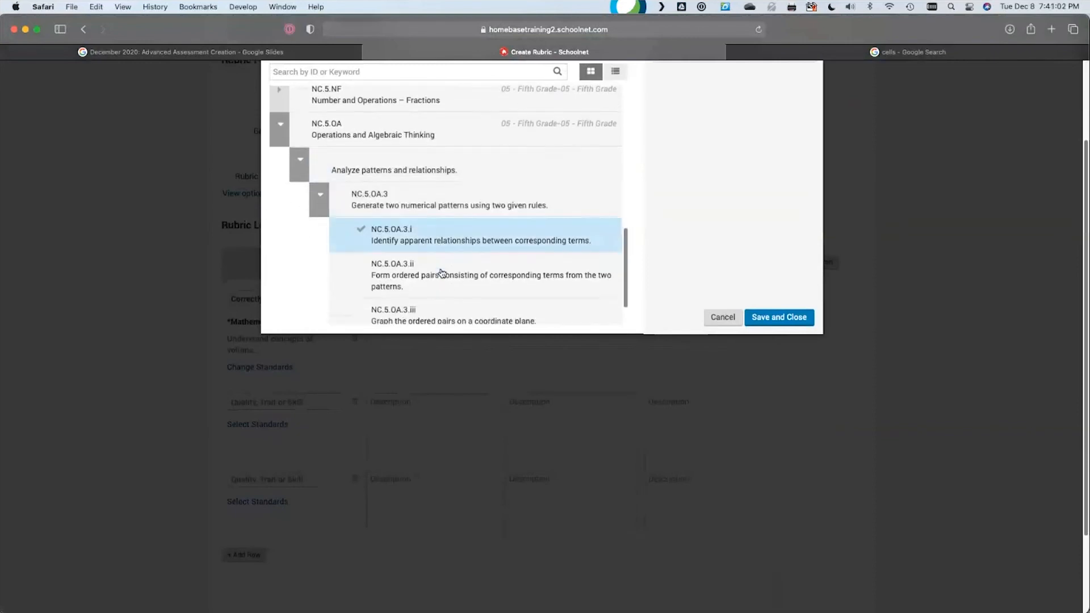
pyautogui.click(491, 277)
pyautogui.click(785, 316)
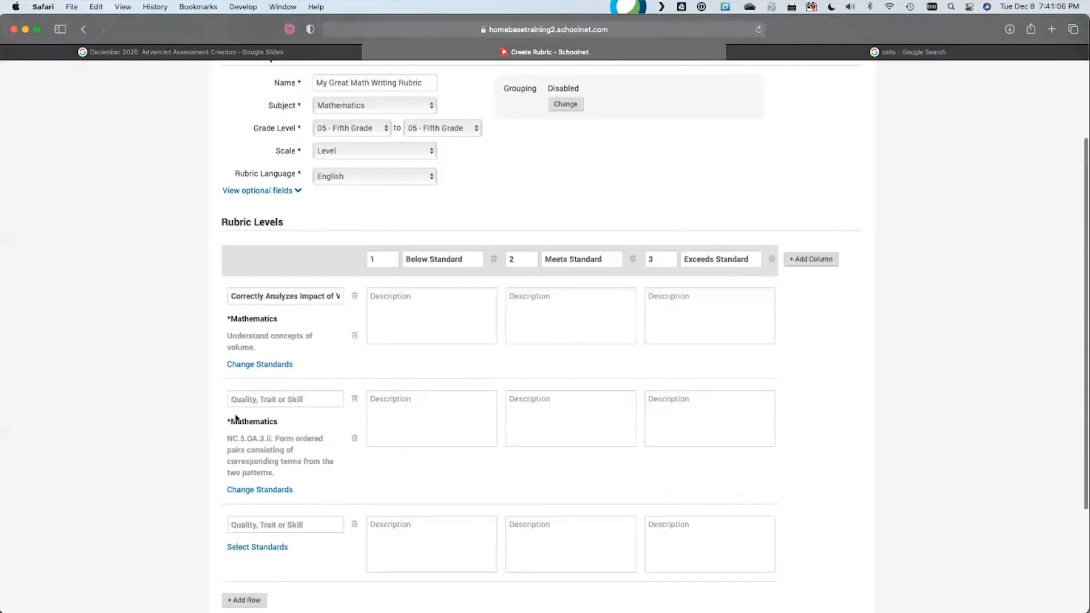
# Name the second row "Explains Ordered Pairs", and align the third to NC.5.NBT.7.i with the name "Explain Decimal Operation Strategies".
pyautogui.click(278, 381)
pyautogui.scroll(-1, 193, 389)
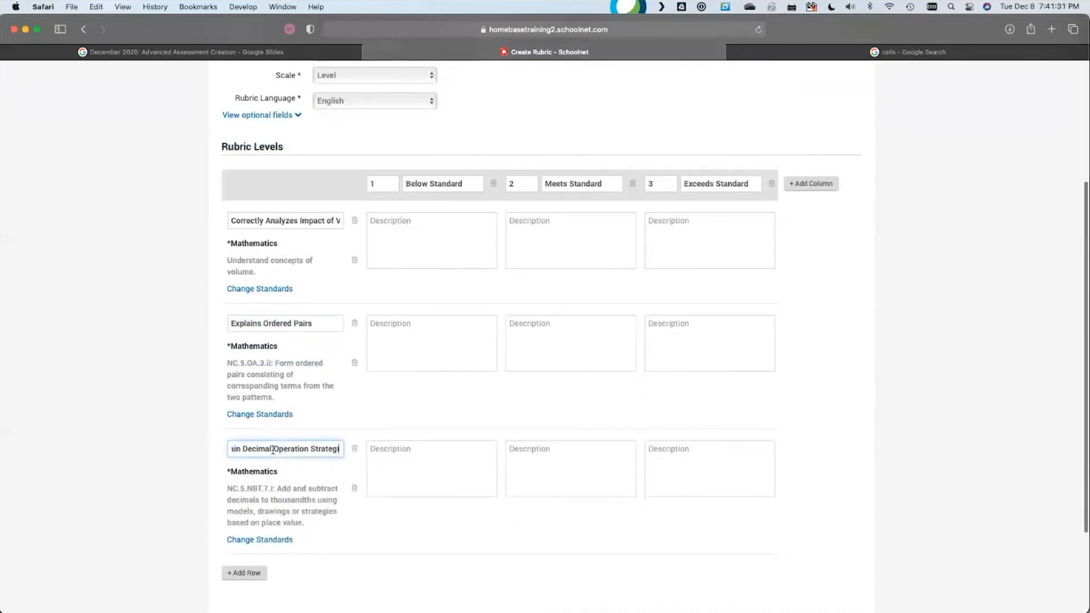
pyautogui.click(457, 406)
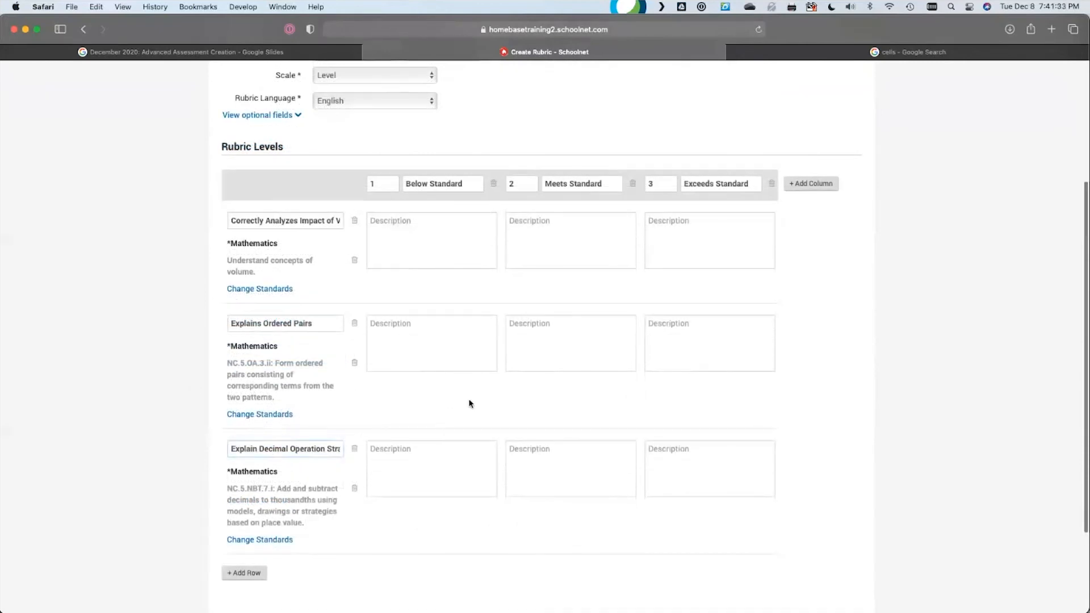
# Look over the rubric's level labels, the skill names in its three rows and the standards aligned to them.
pyautogui.scroll(-1, 470, 403)
pyautogui.click(409, 163)
pyautogui.click(588, 161)
pyautogui.click(698, 159)
pyautogui.click(266, 196)
pyautogui.click(272, 300)
pyautogui.click(290, 422)
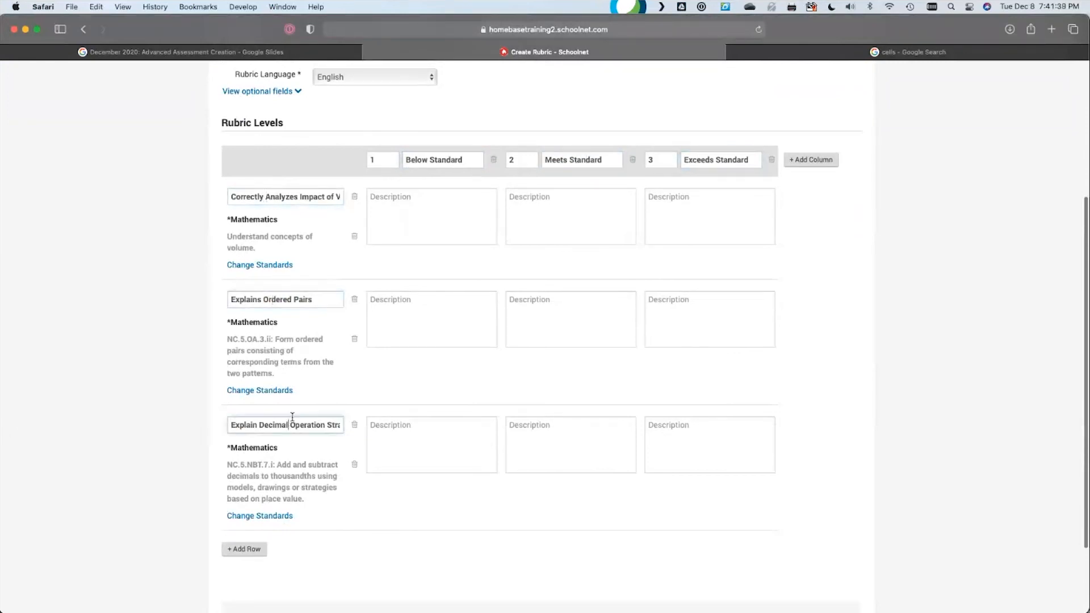
pyautogui.moveTo(295, 478); pyautogui.dragTo(278, 463)
pyautogui.click(253, 357)
pyautogui.moveTo(253, 358); pyautogui.dragTo(247, 339)
pyautogui.moveTo(254, 244); pyautogui.dragTo(233, 233)
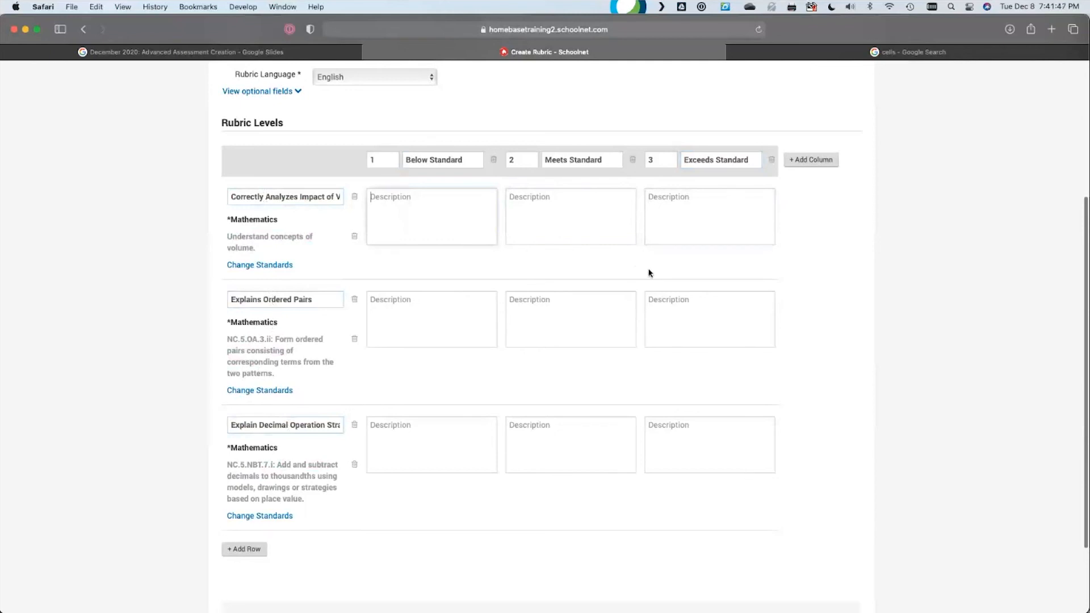
# Fill in the volume row's level descriptions with "Does not correctly explain volume", "Correct" and "Great!".
pyautogui.write('Does not')
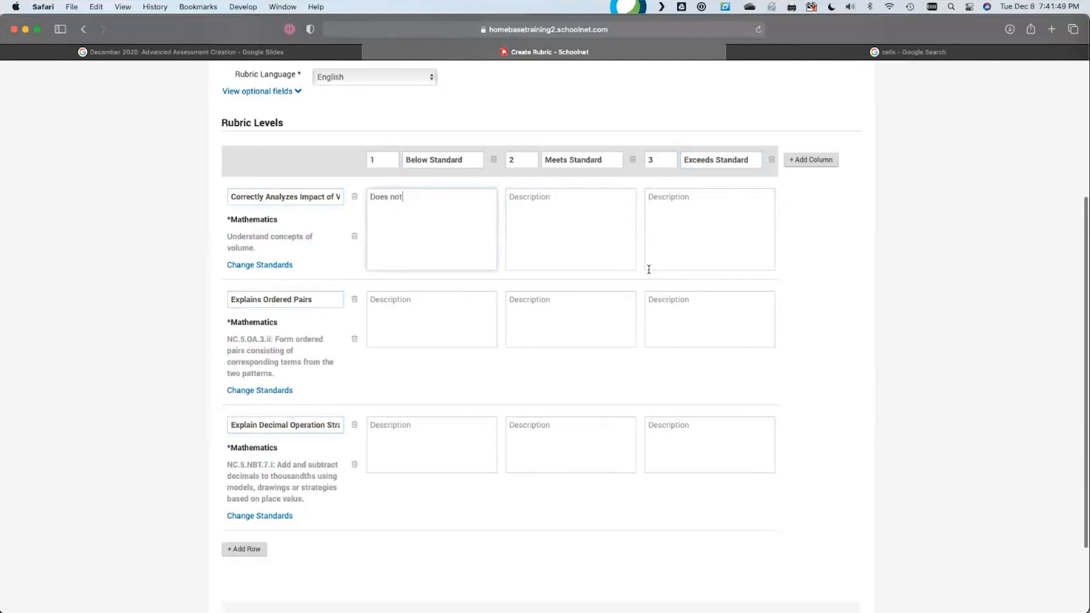
pyautogui.write(' correctly explain volume')
pyautogui.press('Tab')
pyautogui.write('C')
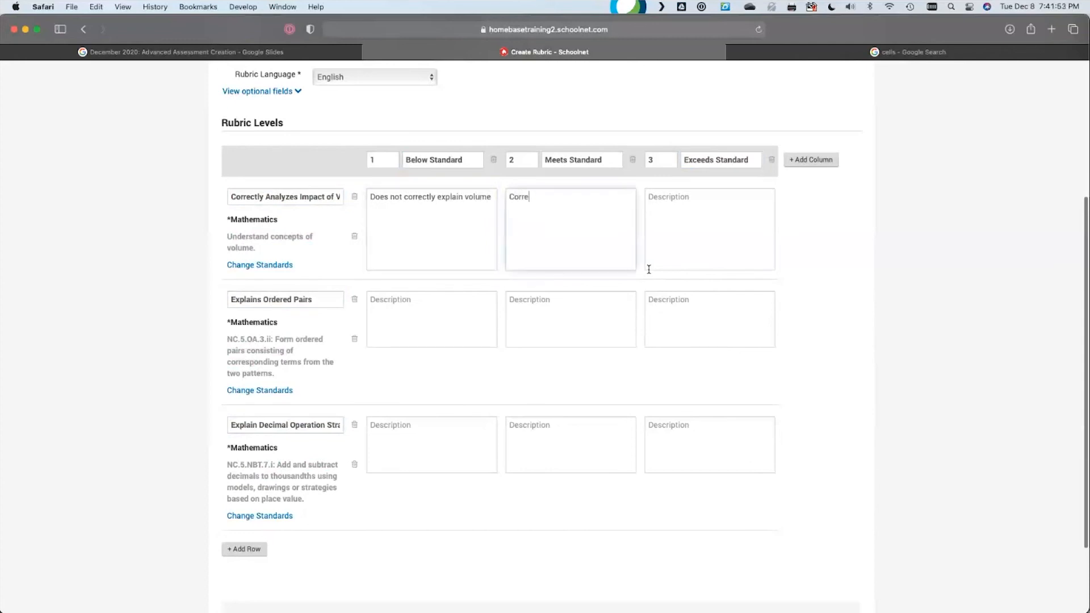
pyautogui.press('Tab')
pyautogui.write('Grea')
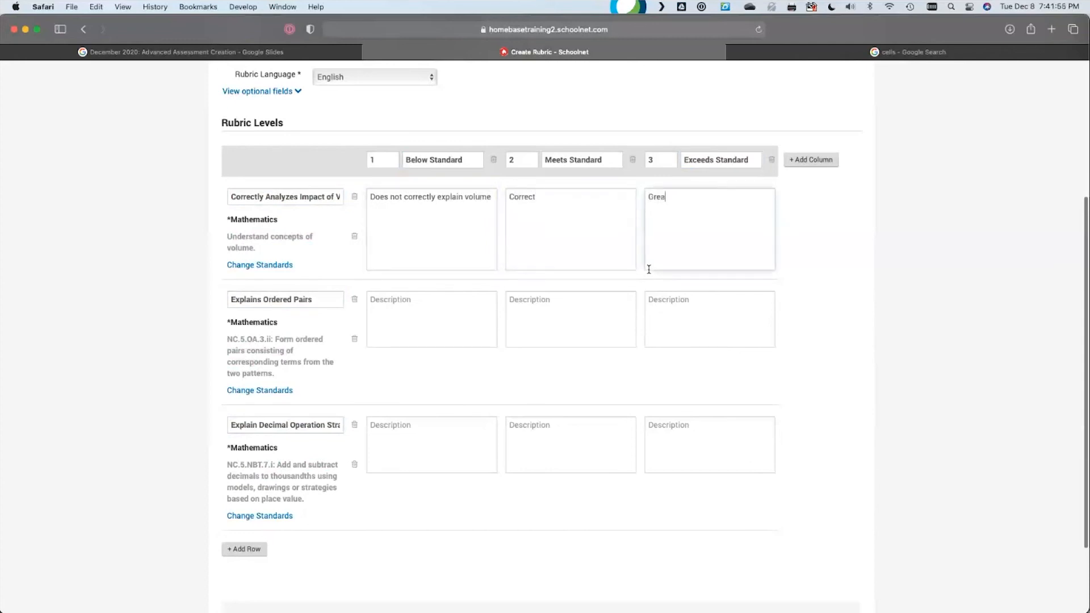
# Describe the three levels of the ordered pairs row as "Does not meet", "Correct" and "Great!".
pyautogui.click(425, 331)
pyautogui.write('Does not meet')
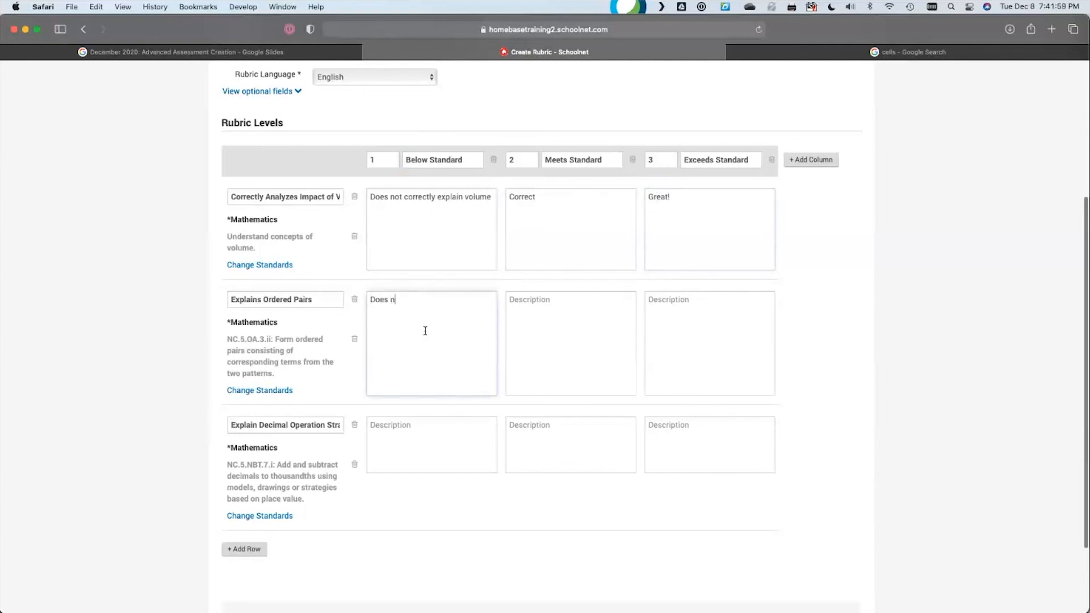
pyautogui.press('Tab')
pyautogui.write('Correct')
pyautogui.press('Tab')
pyautogui.write('Great!')
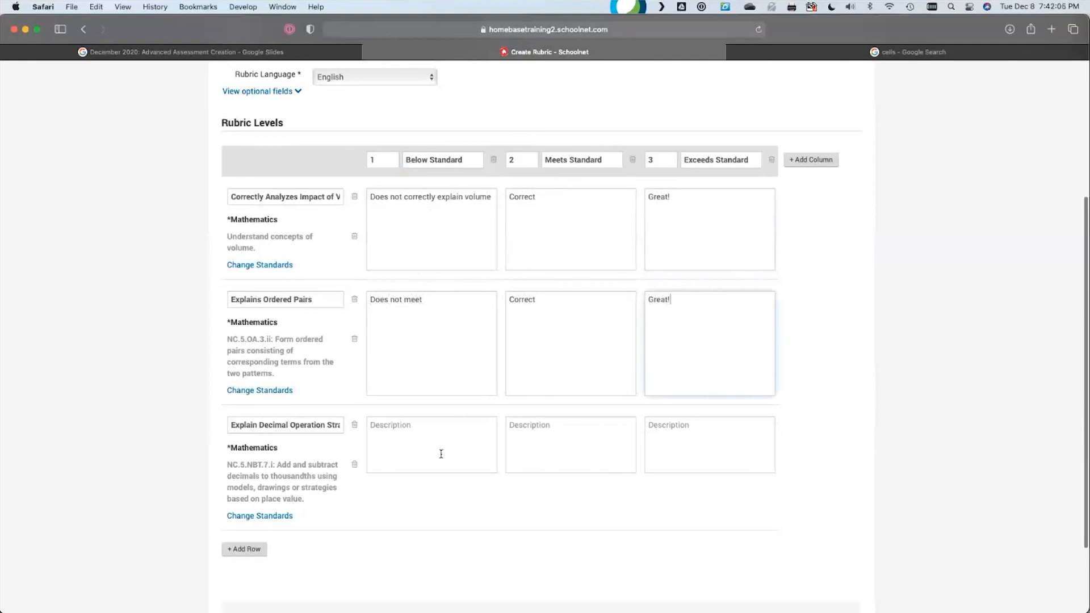
# Describe the three levels of the decimal operation strategies row as "Does not meet", "Correct" and "Great!".
pyautogui.click(435, 451)
pyautogui.scroll(-1, 554, 505)
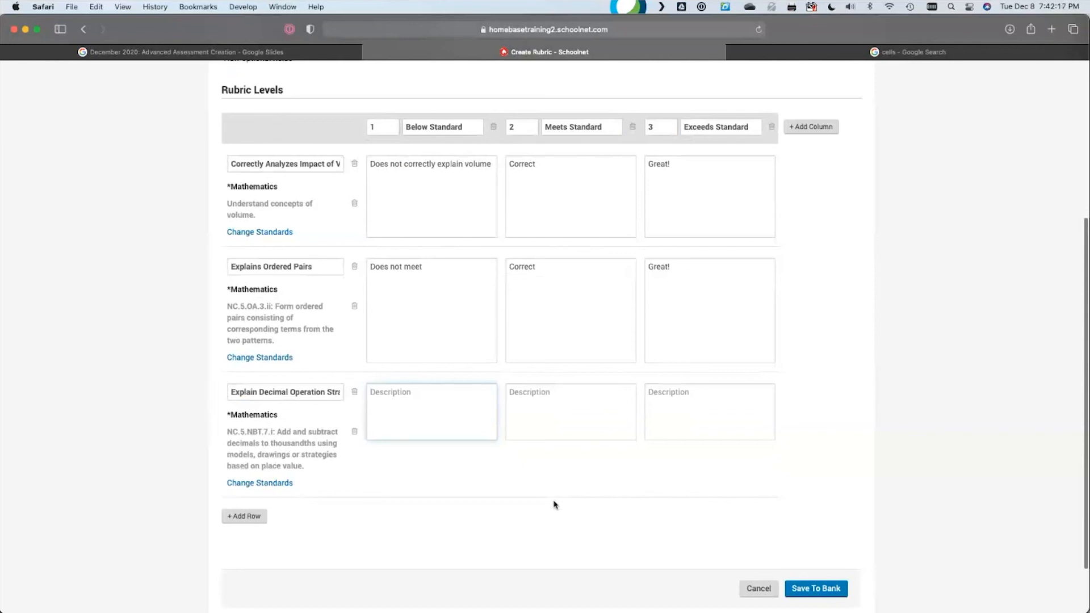
pyautogui.write('Do')
pyautogui.press('BackSpace')
pyautogui.write('not meet')
pyautogui.press('Tab')
pyautogui.write('Correct')
pyautogui.press('Tab')
pyautogui.write('Great!')
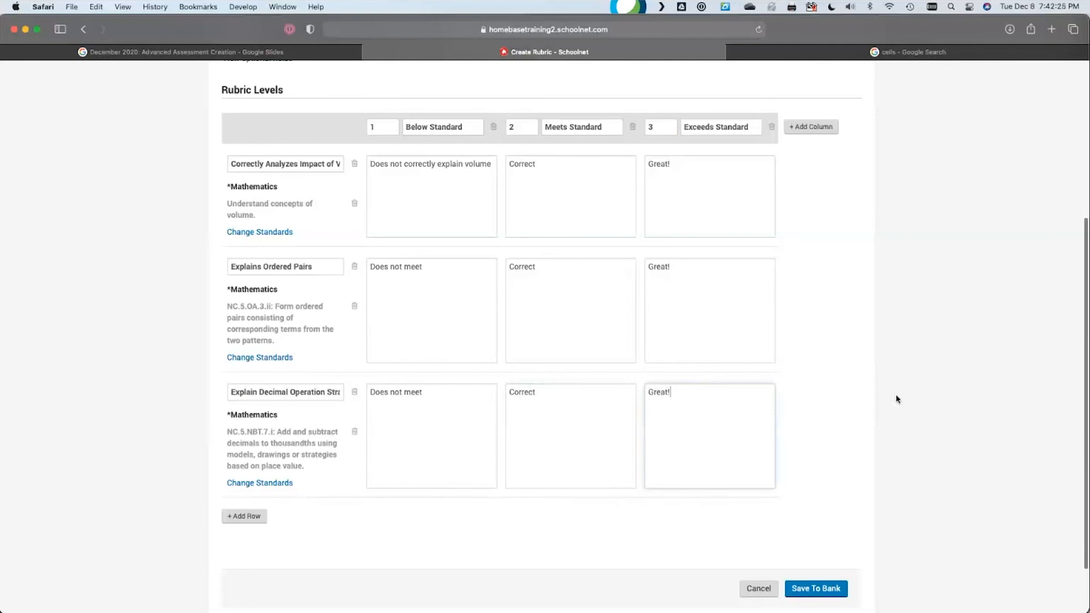
pyautogui.click(951, 406)
# Check the completed rubric and save it to the Personal Bank.
pyautogui.scroll(-2, 953, 409)
pyautogui.scroll(-1, 954, 406)
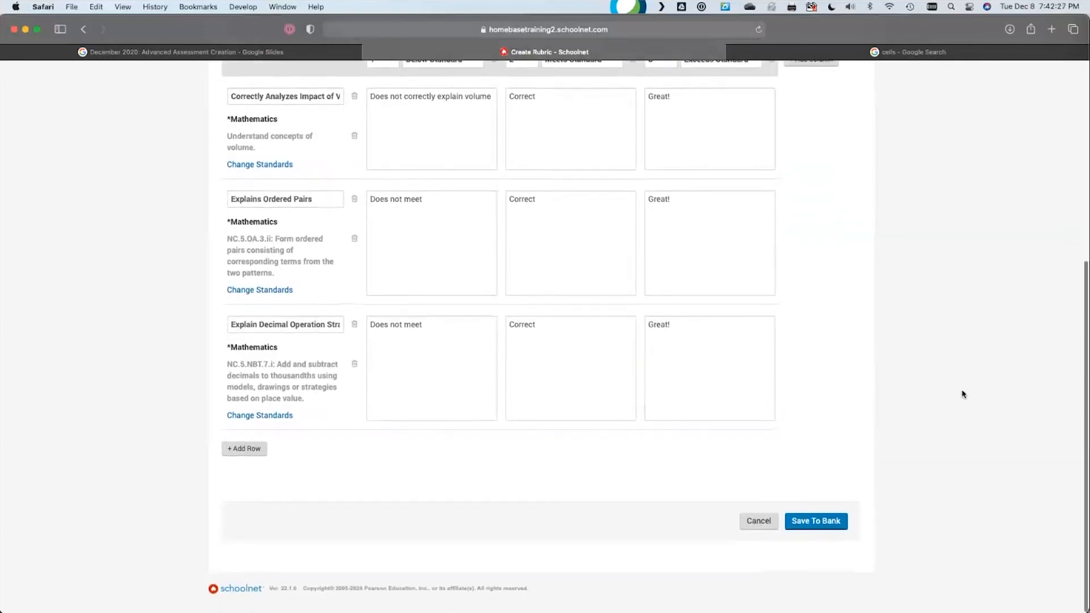
pyautogui.scroll(10, 962, 392)
pyautogui.scroll(-10, 981, 400)
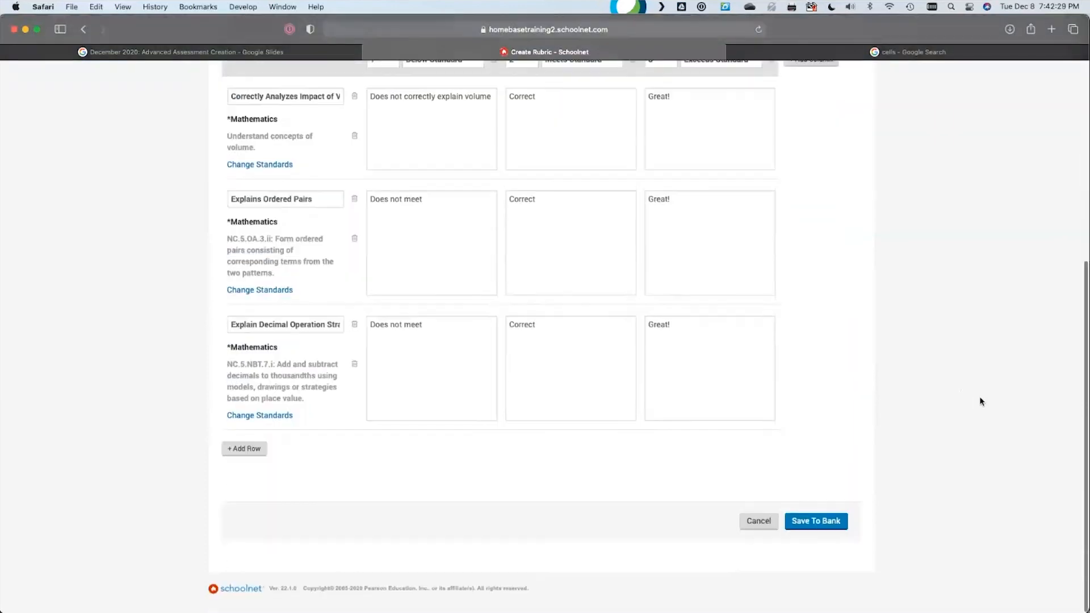
pyautogui.click(815, 521)
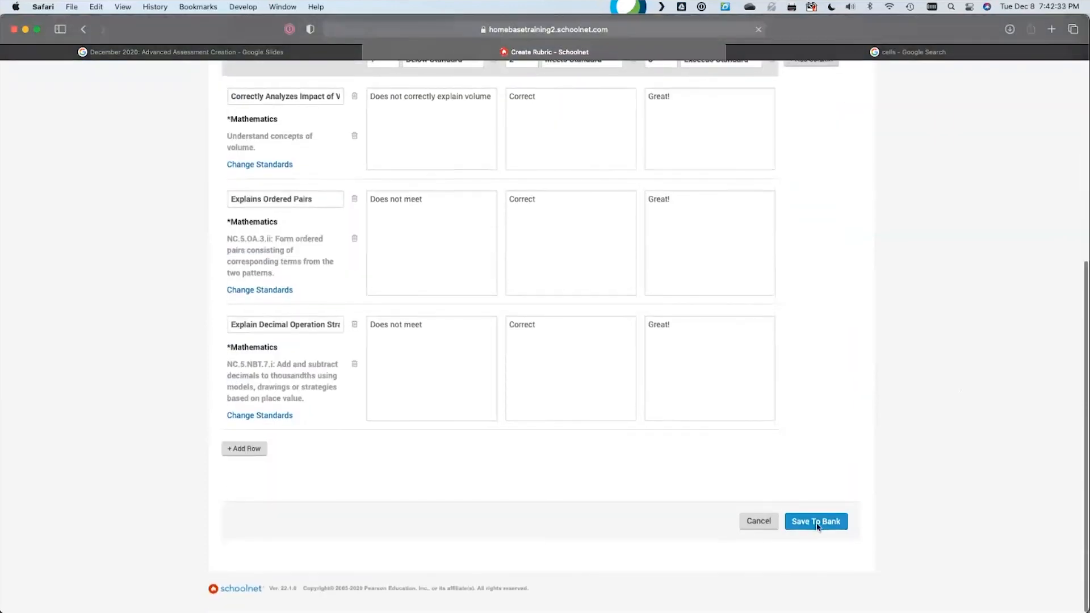
pyautogui.moveTo(431, 184)
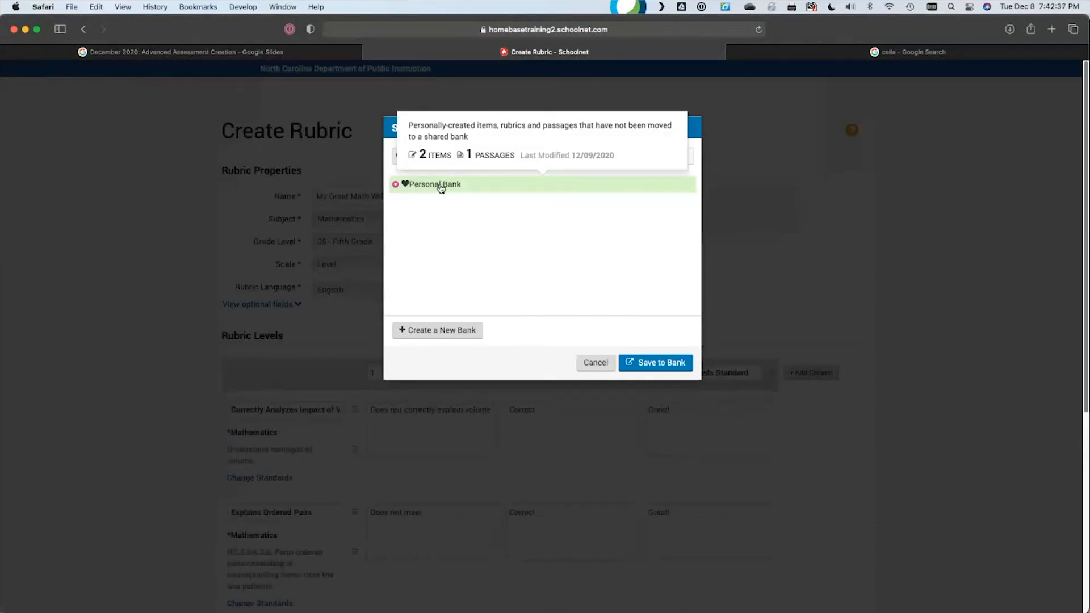
pyautogui.click(674, 367)
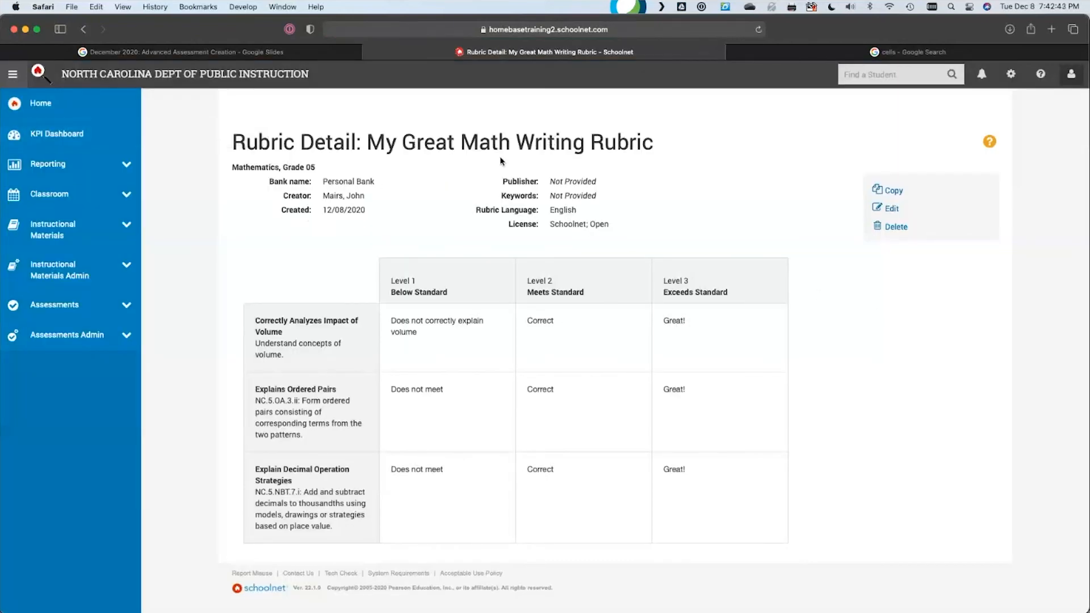
pyautogui.moveTo(481, 145); pyautogui.dragTo(618, 145)
pyautogui.click(674, 198)
# Return to the Schoolnet home page and start creating a new Open Response item.
pyautogui.click(201, 83)
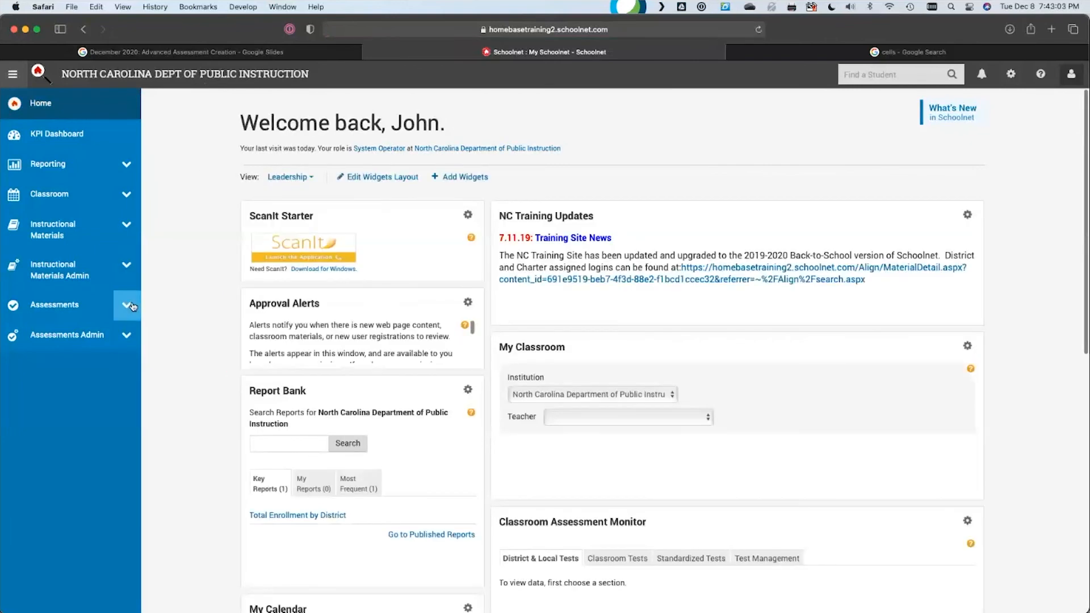
pyautogui.click(126, 304)
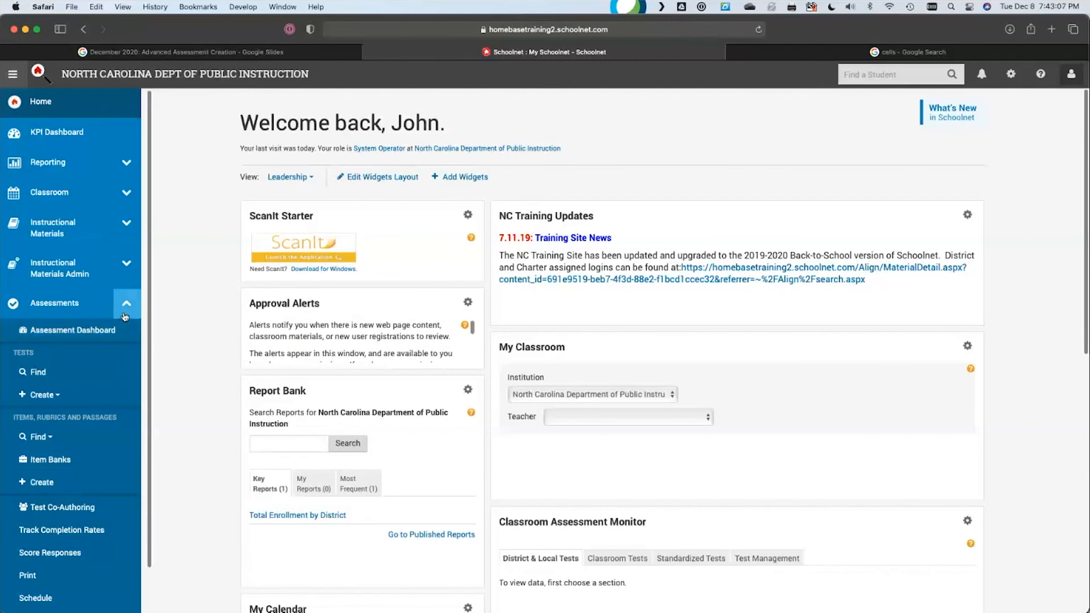
pyautogui.click(55, 487)
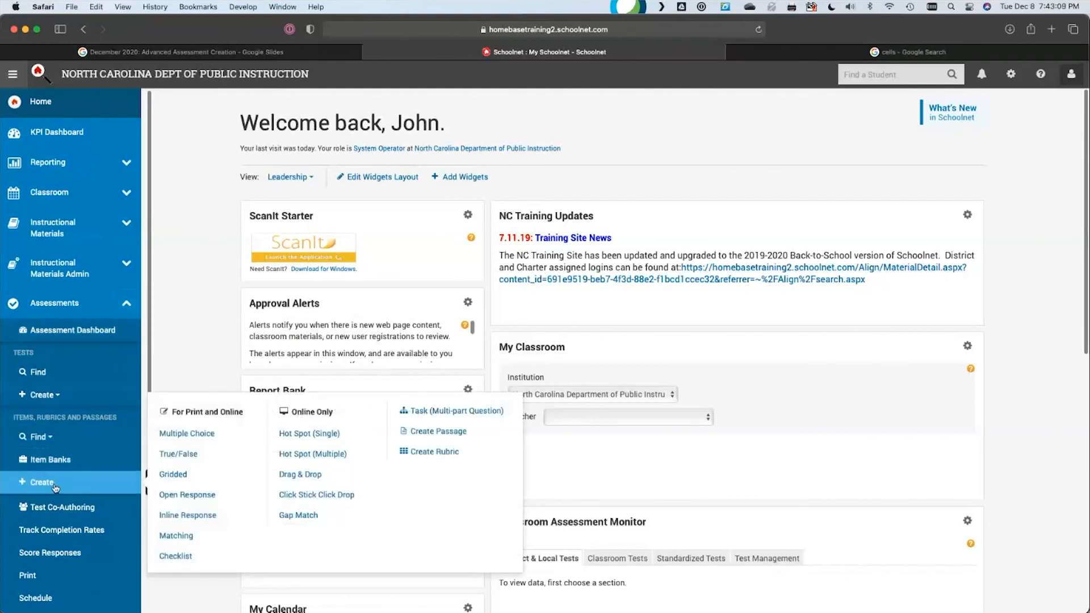
pyautogui.click(180, 495)
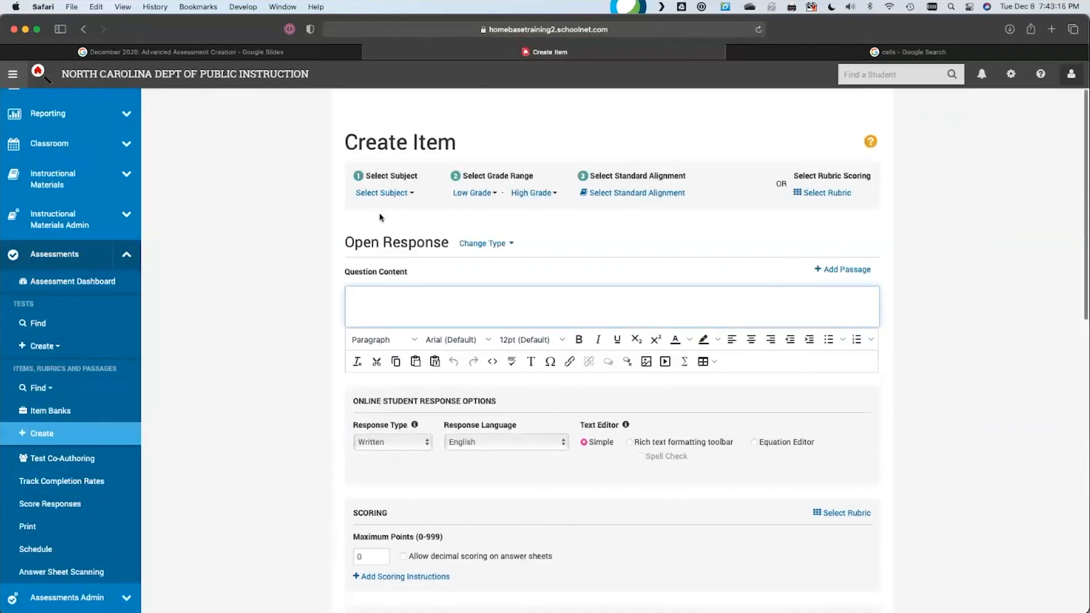
# Examine the item's subject, grade range and standard alignment settings and the alternative of selecting rubric scoring.
pyautogui.click(379, 178)
pyautogui.moveTo(488, 176); pyautogui.dragTo(533, 179)
pyautogui.moveTo(601, 177); pyautogui.dragTo(645, 178)
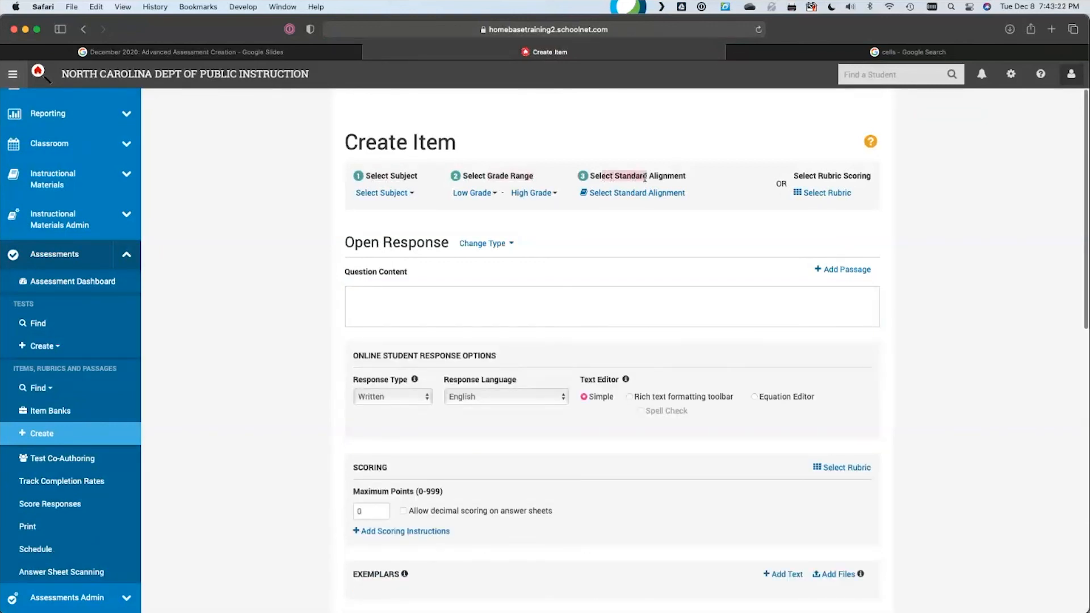
pyautogui.click(782, 184)
pyautogui.moveTo(786, 185); pyautogui.dragTo(780, 184)
pyautogui.click(731, 189)
pyautogui.moveTo(672, 177); pyautogui.dragTo(604, 177)
pyautogui.click(697, 182)
# Attach the Personal Bank rubric "My Great Math Writing Rubric" to the Open Response item.
pyautogui.click(824, 194)
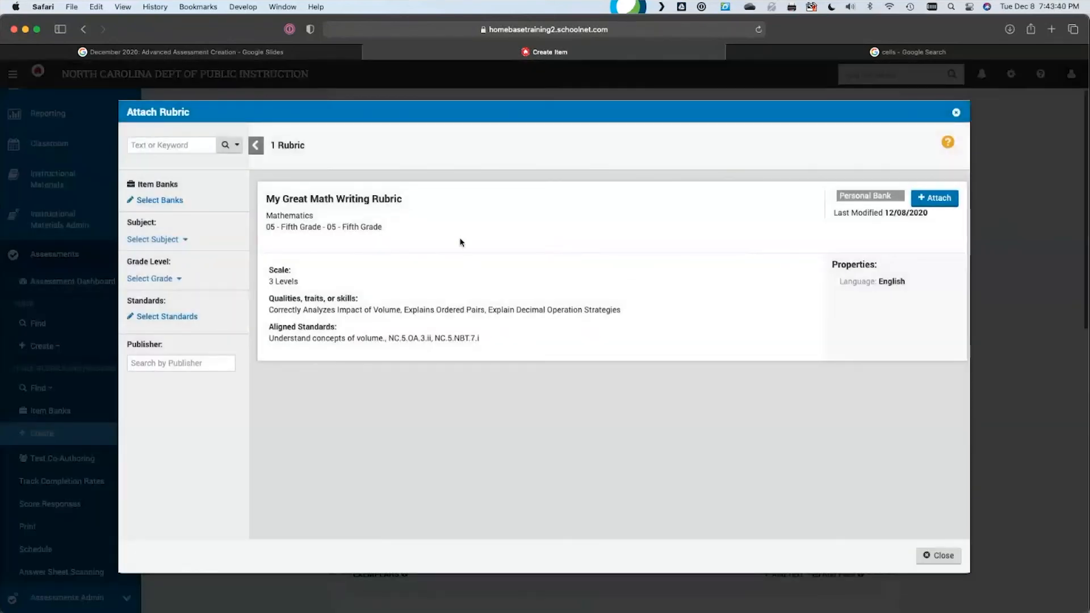
pyautogui.moveTo(401, 198); pyautogui.dragTo(276, 203)
pyautogui.click(425, 217)
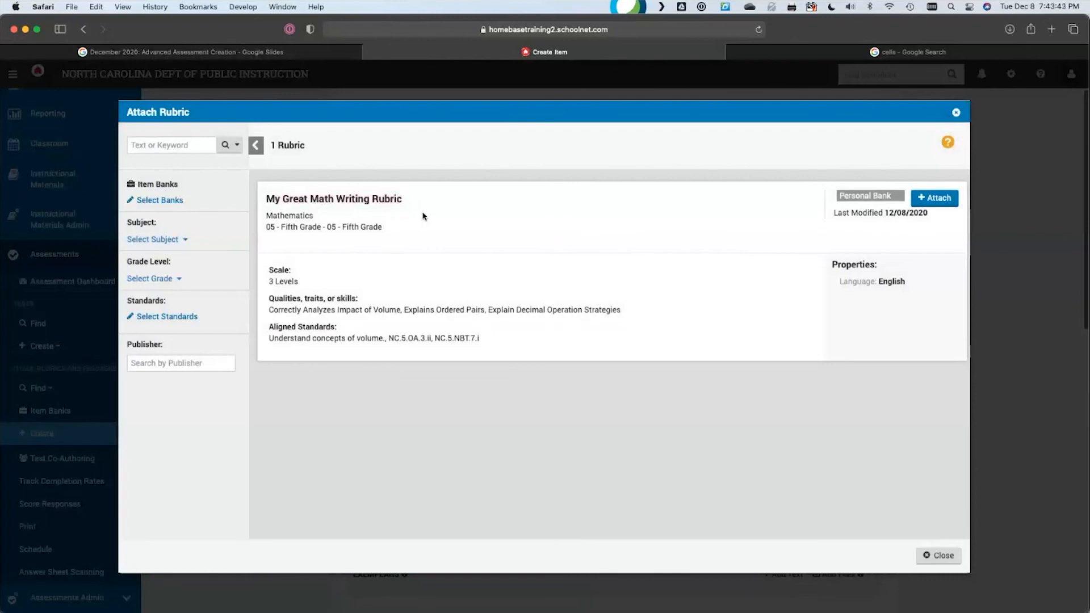
pyautogui.click(938, 200)
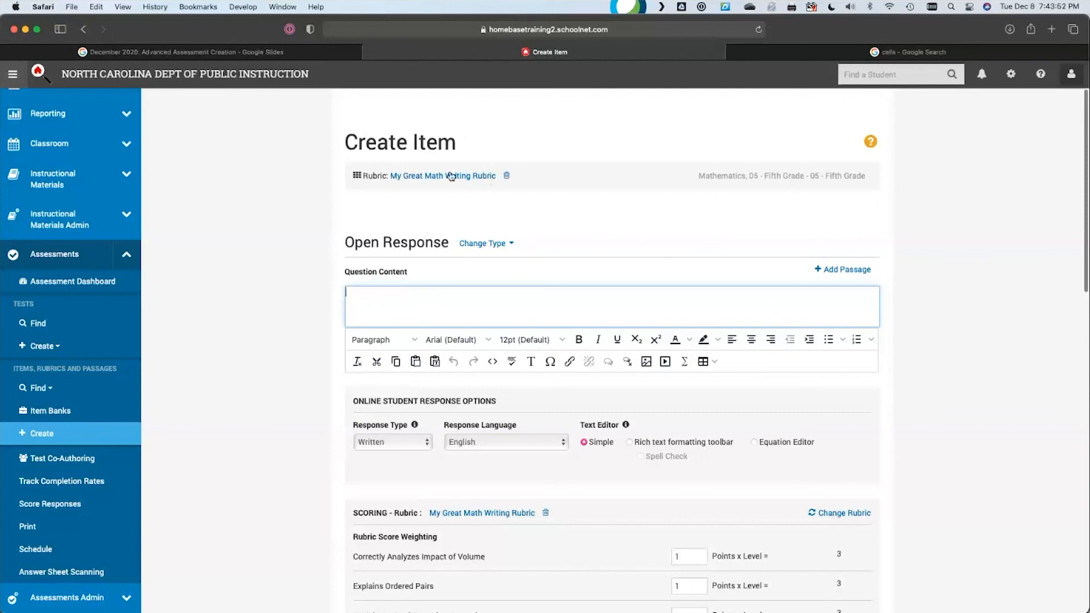
# Examine the subject and grade taken from the rubric, the rubric score weighting and the standard alignment locked to the rubric.
pyautogui.click(731, 177)
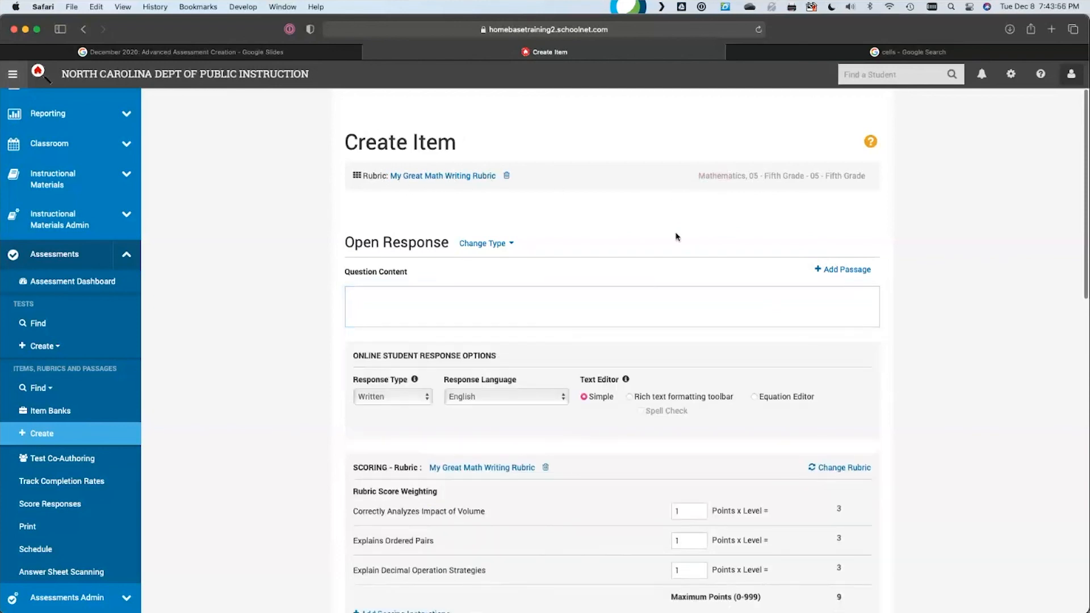
pyautogui.scroll(-5, 965, 339)
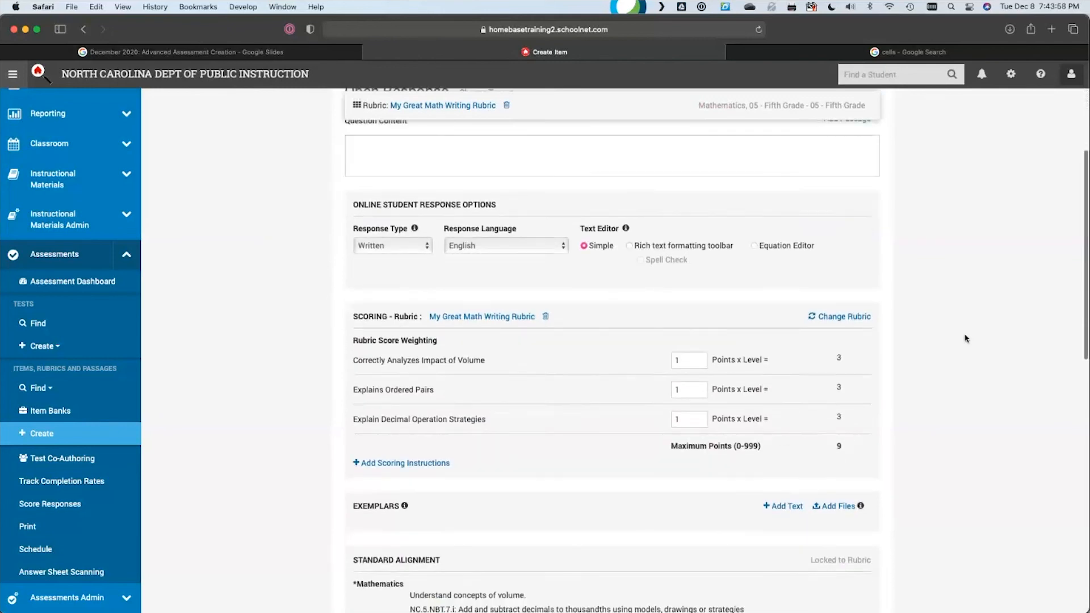
pyautogui.scroll(-5, 693, 471)
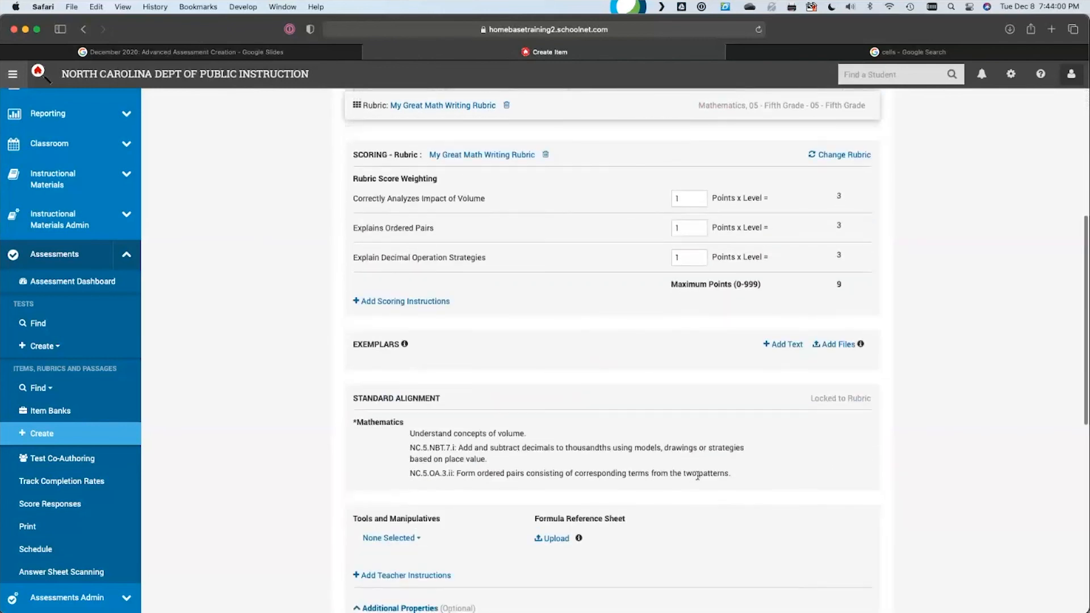
pyautogui.moveTo(696, 473); pyautogui.dragTo(460, 441)
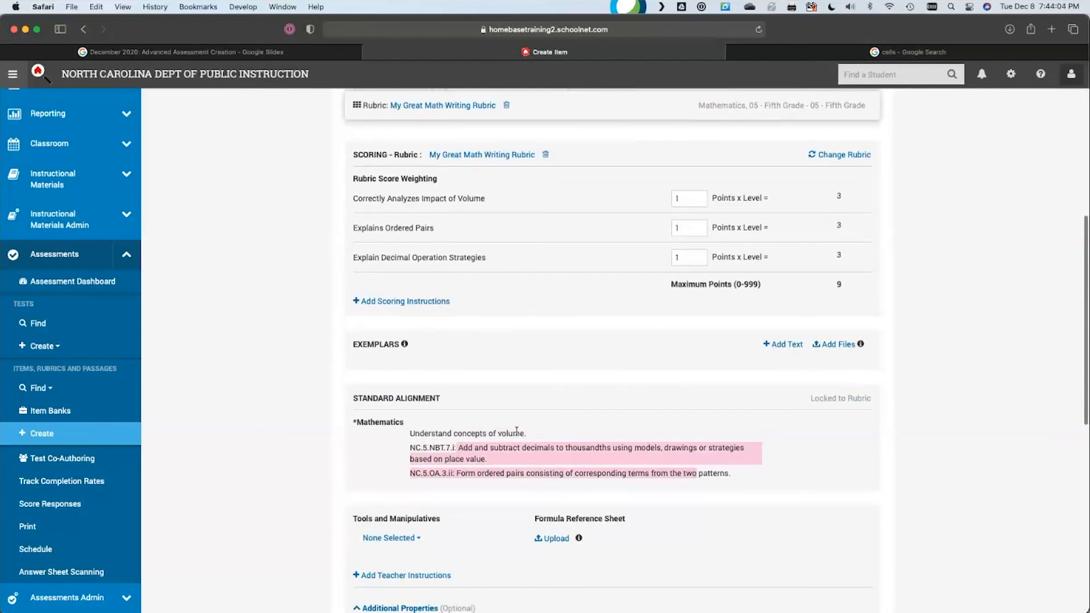
pyautogui.click(544, 428)
pyautogui.moveTo(873, 405); pyautogui.dragTo(812, 402)
pyautogui.click(812, 402)
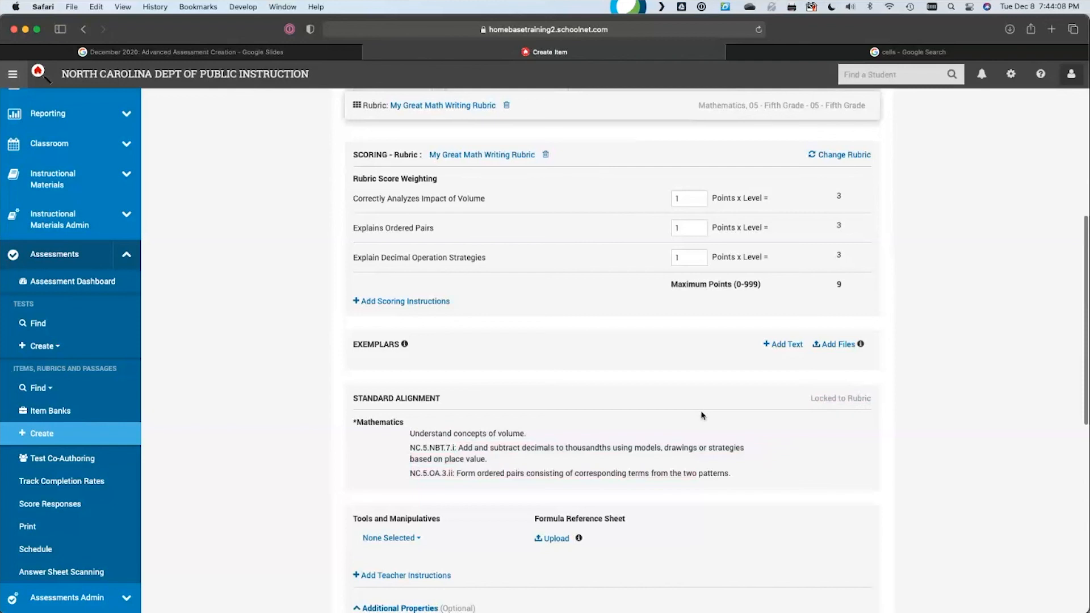
pyautogui.scroll(2, 702, 421)
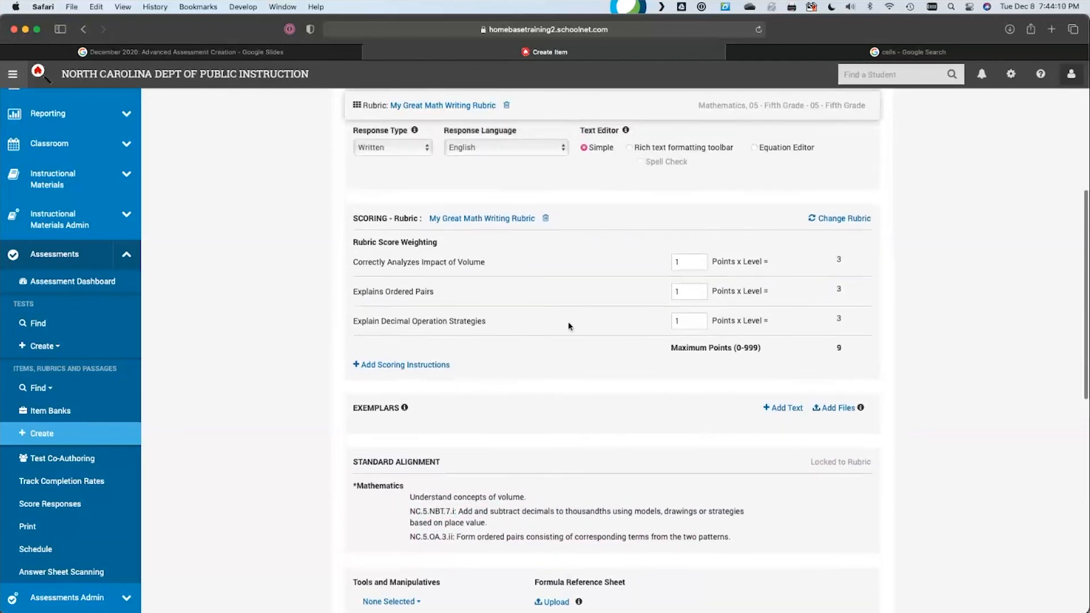
pyautogui.scroll(-1, 494, 309)
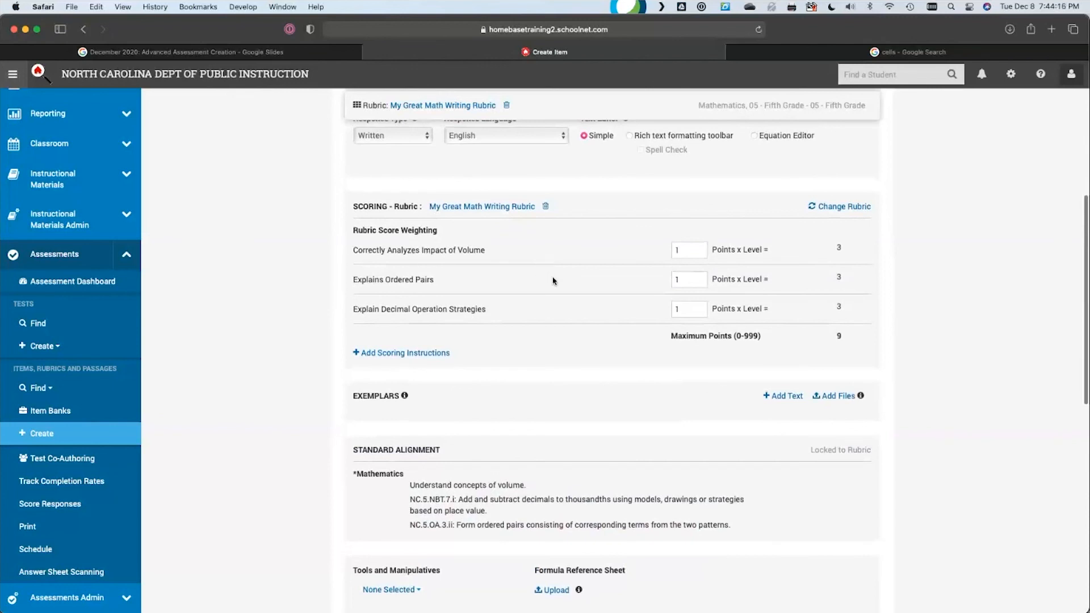
# Set the score weighting of Explain Decimal Operation Strategies to 2 points per level.
pyautogui.doubleClick(693, 311)
pyautogui.write('2')
pyautogui.click(691, 279)
pyautogui.click(689, 255)
pyautogui.click(613, 302)
pyautogui.click(692, 311)
# Look over the rest of the item form and its additional properties, and return to the Schoolnet home page without saving.
pyautogui.scroll(-10, 977, 335)
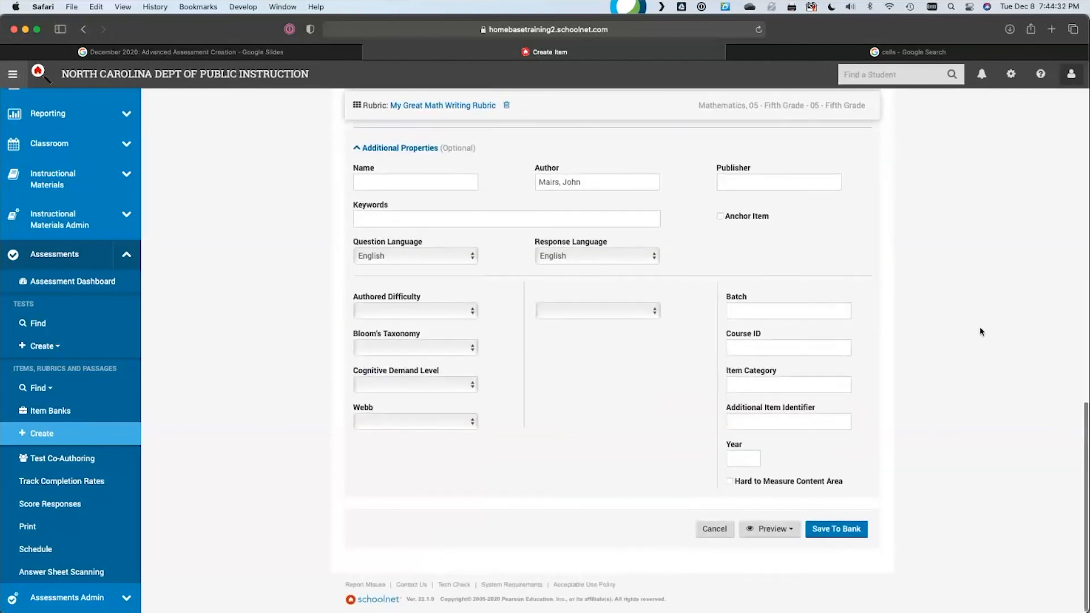
pyautogui.scroll(10, 980, 333)
pyautogui.scroll(-10, 968, 449)
pyautogui.scroll(10, 1003, 367)
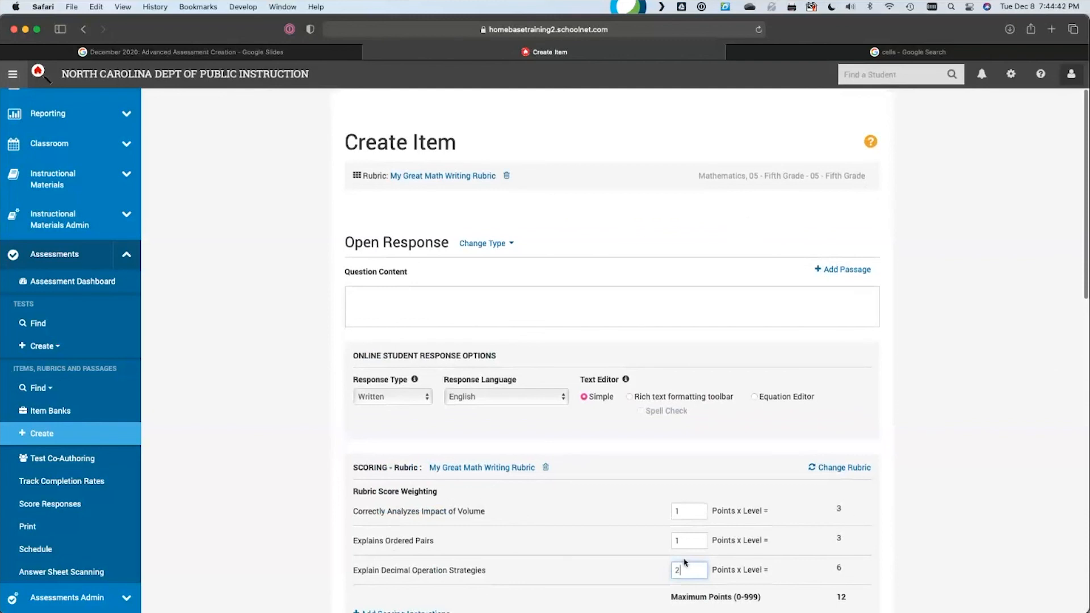
pyautogui.click(252, 187)
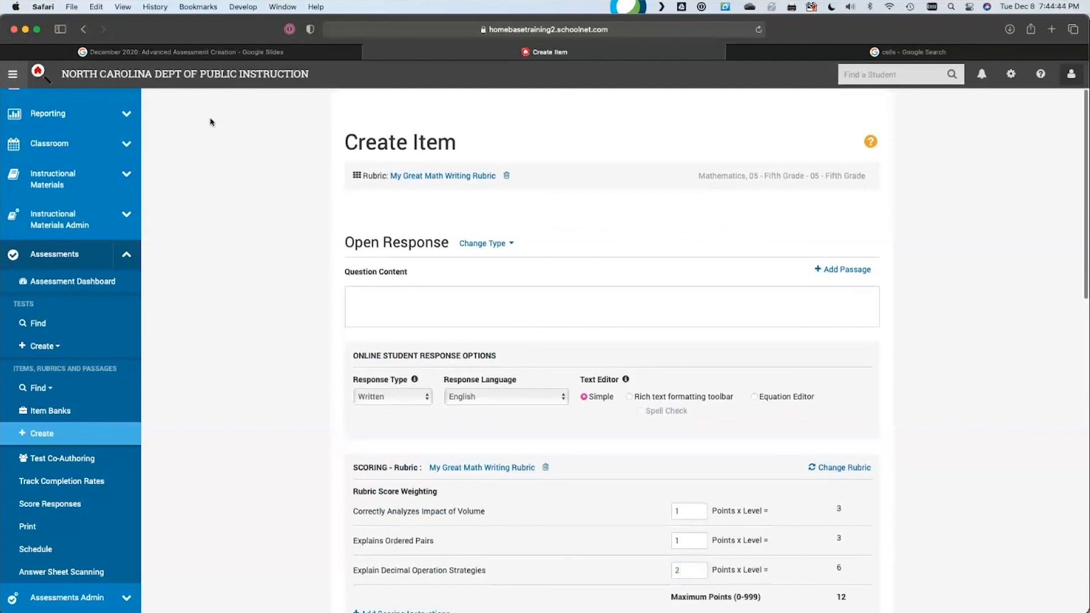
pyautogui.click(206, 80)
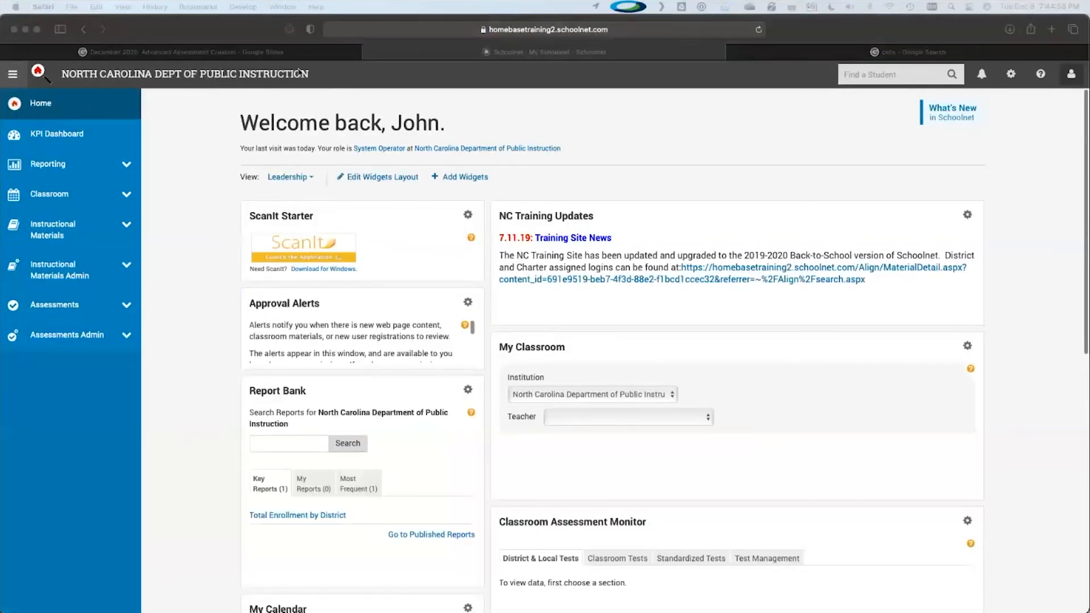
# Switch to the Google Slides presentation and advance past the Resources title to the Additional Resources slide.
pyautogui.click(272, 52)
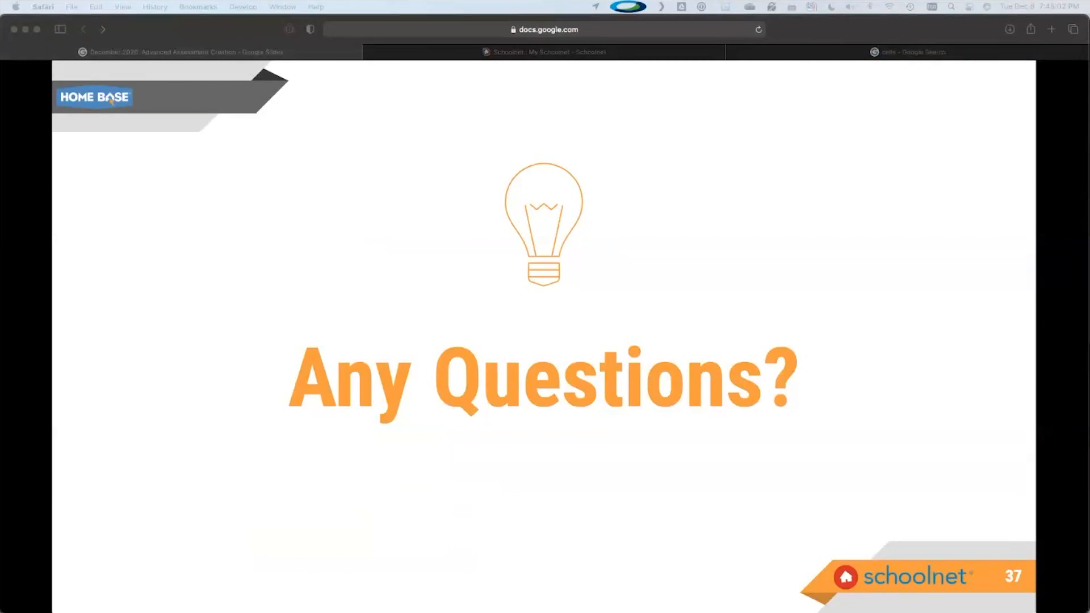
pyautogui.press('Right')
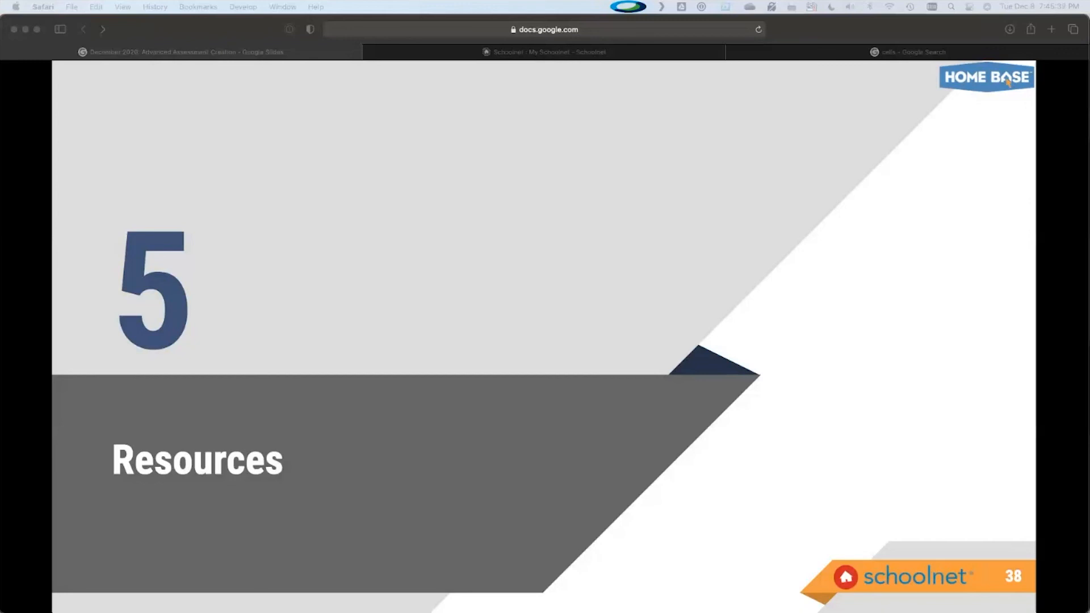
pyautogui.press('Right')
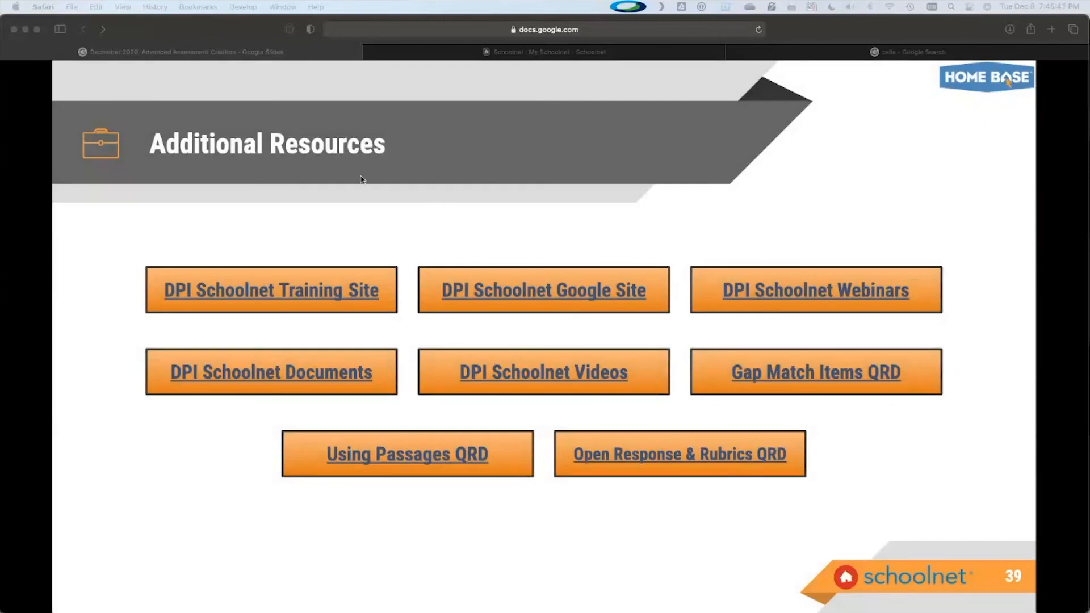
pyautogui.click(233, 36)
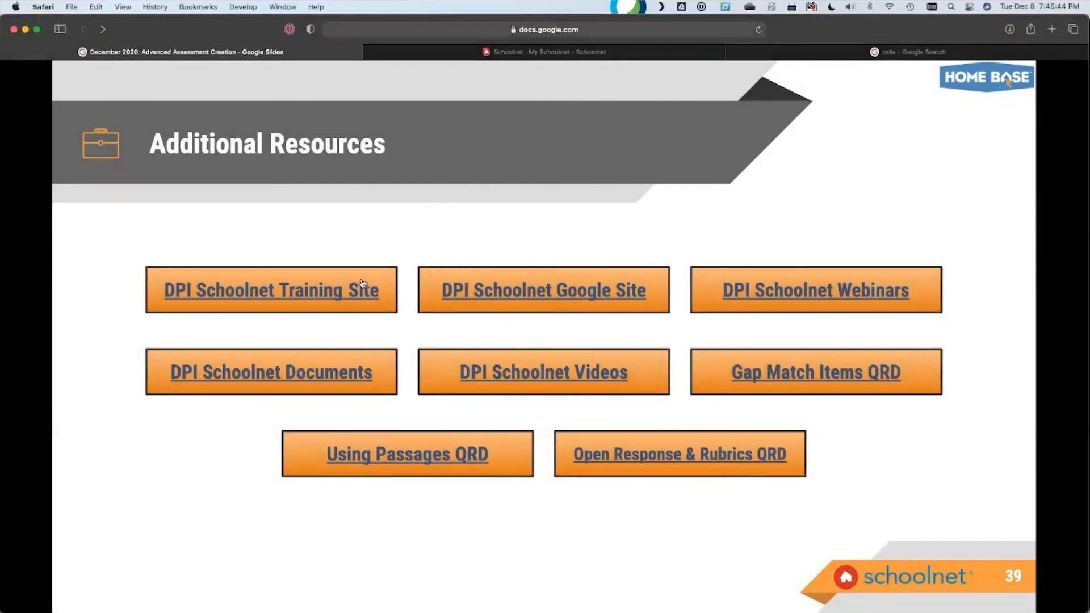